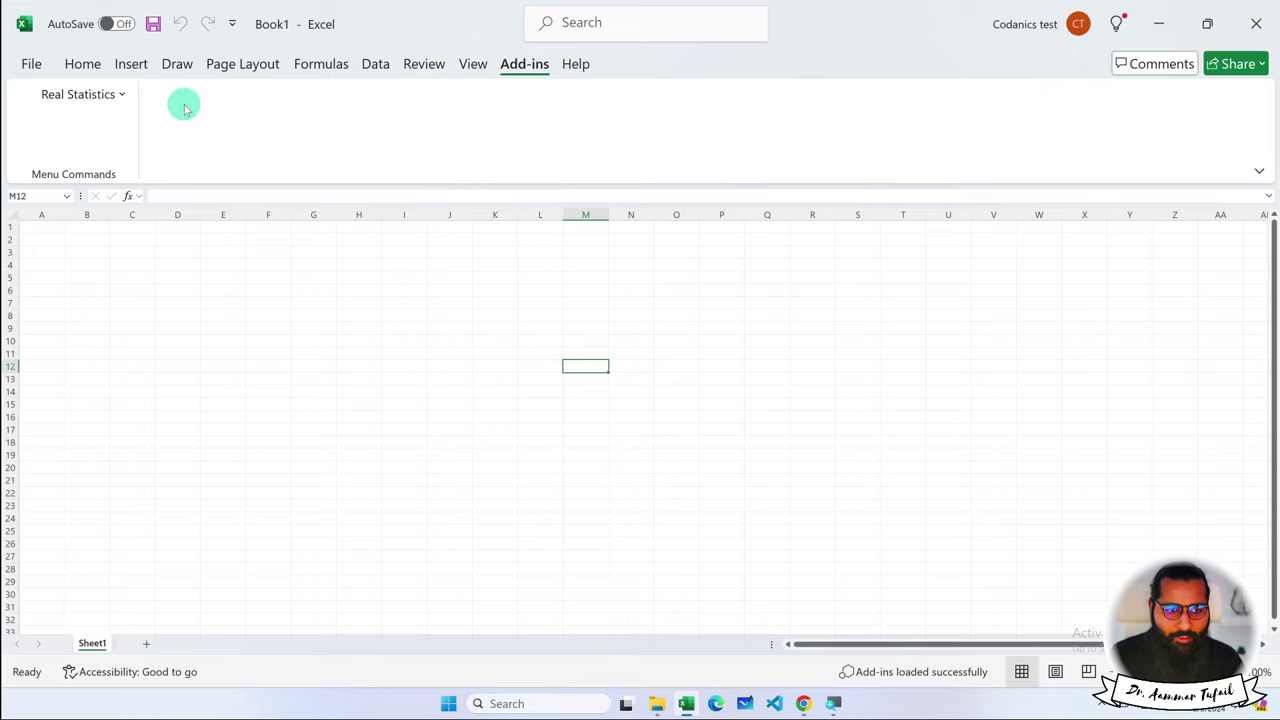
Review the Excel Add-ins list under File > Options > Add-ins and close it without changes.
{"action": "left_click", "coordinate": [84, 64]}
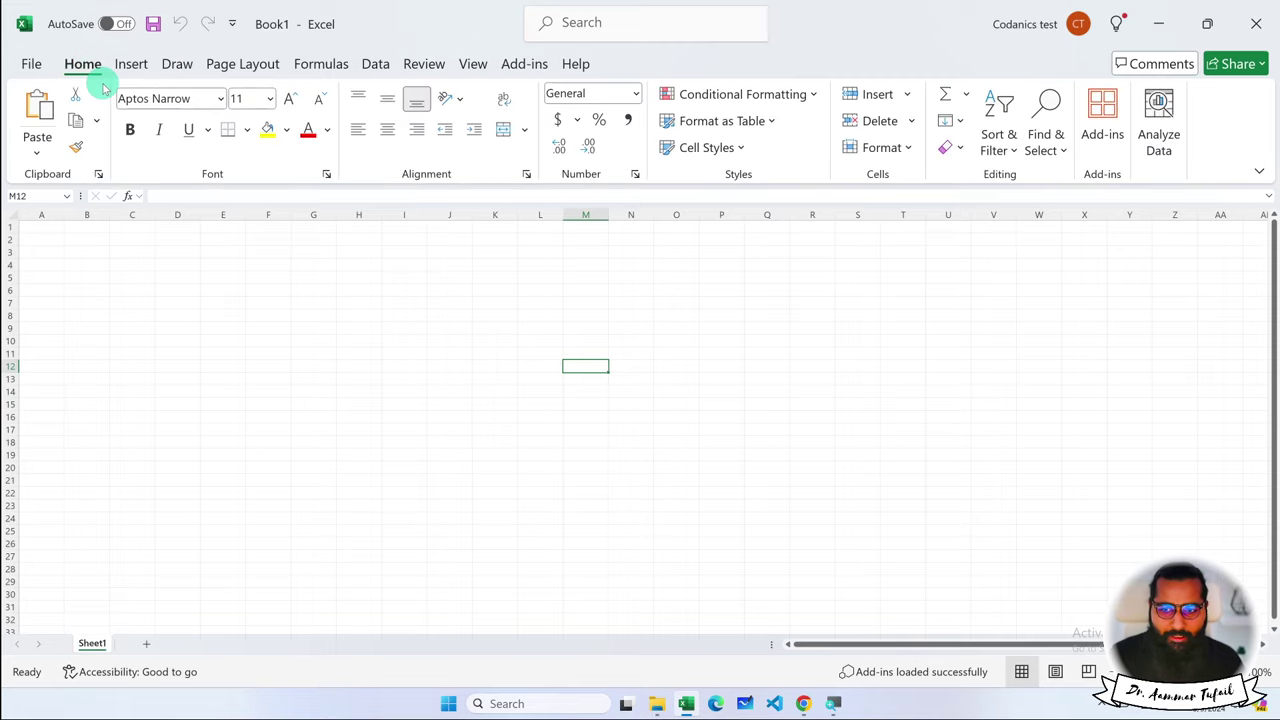
{"action": "left_click", "coordinate": [36, 63]}
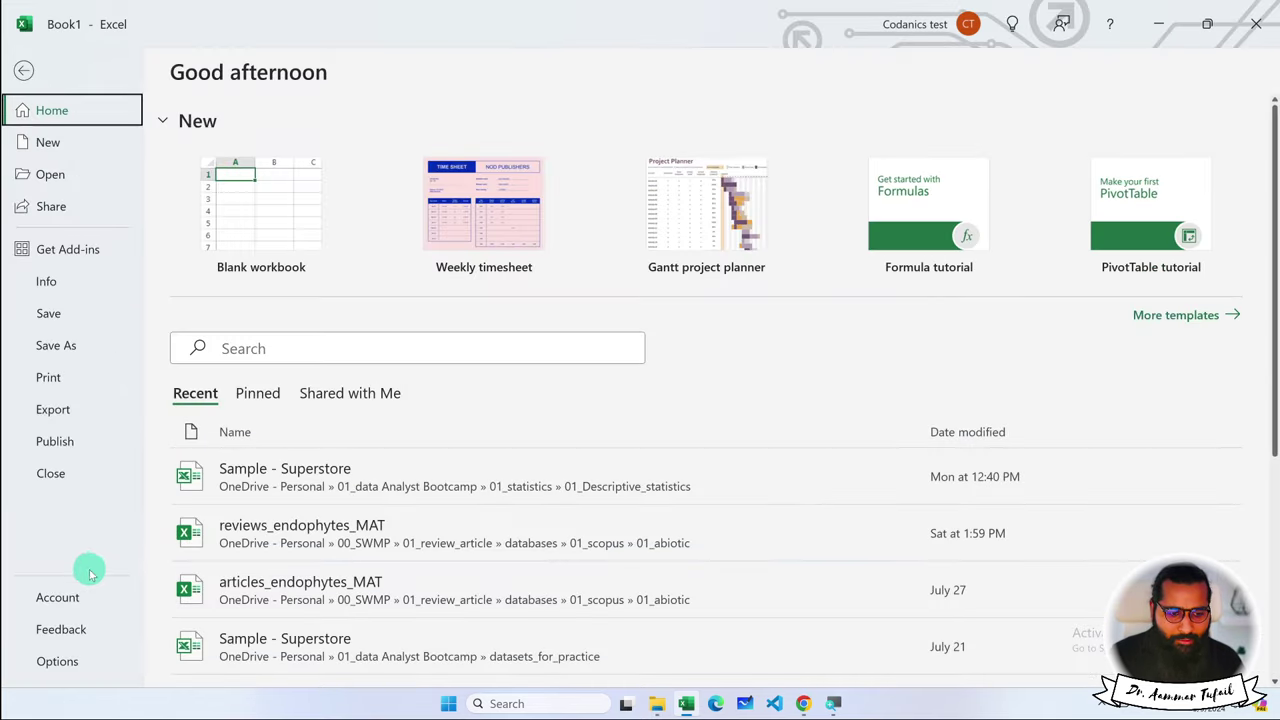
{"action": "left_click", "coordinate": [57, 660]}
{"action": "left_click", "coordinate": [428, 443]}
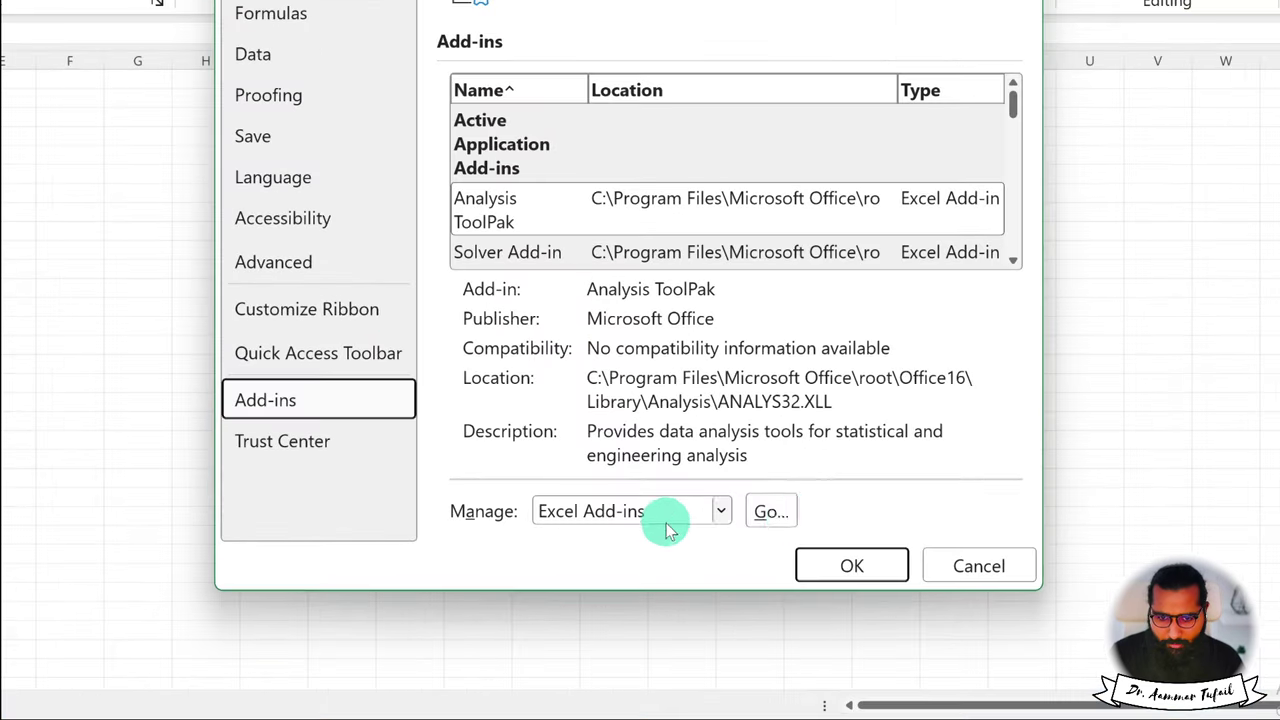
{"action": "left_click", "coordinate": [770, 512]}
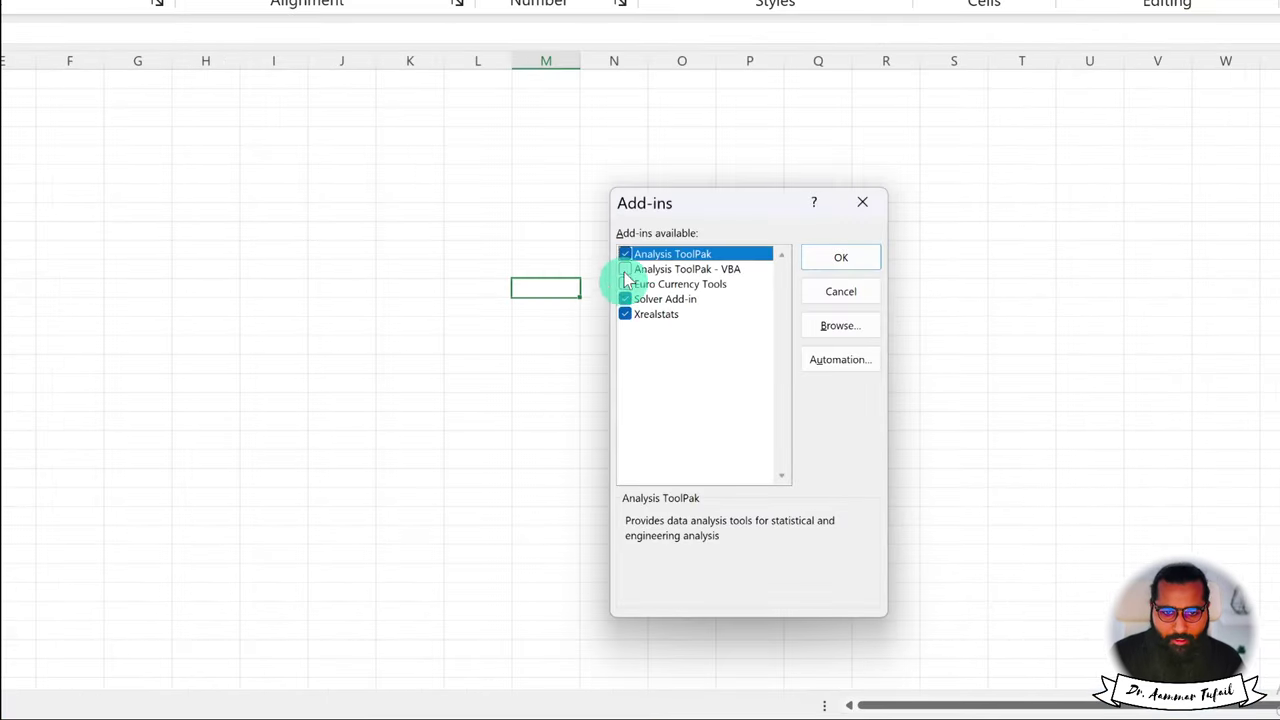
{"action": "left_click", "coordinate": [846, 293]}
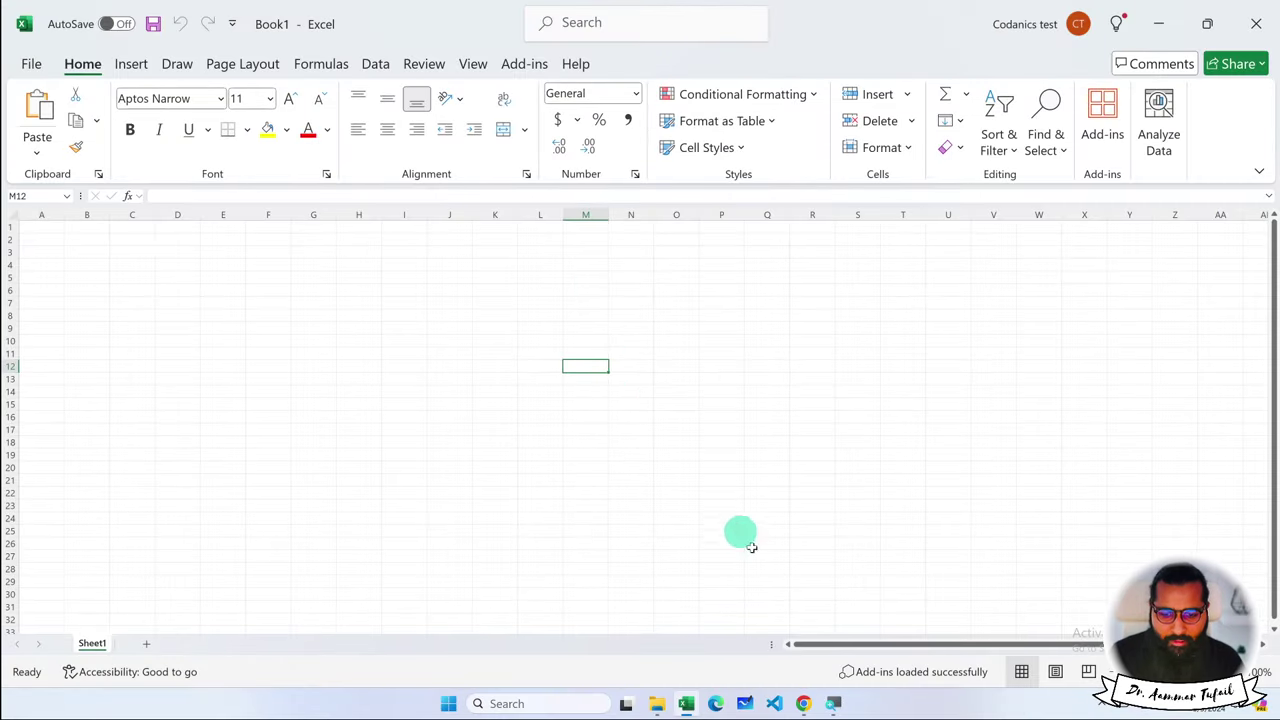
Select the heading on Chrome's Real Statistics Resource Pack page, then return to Excel.
{"action": "mouse_move", "coordinate": [803, 703]}
{"action": "left_click", "coordinate": [847, 662]}
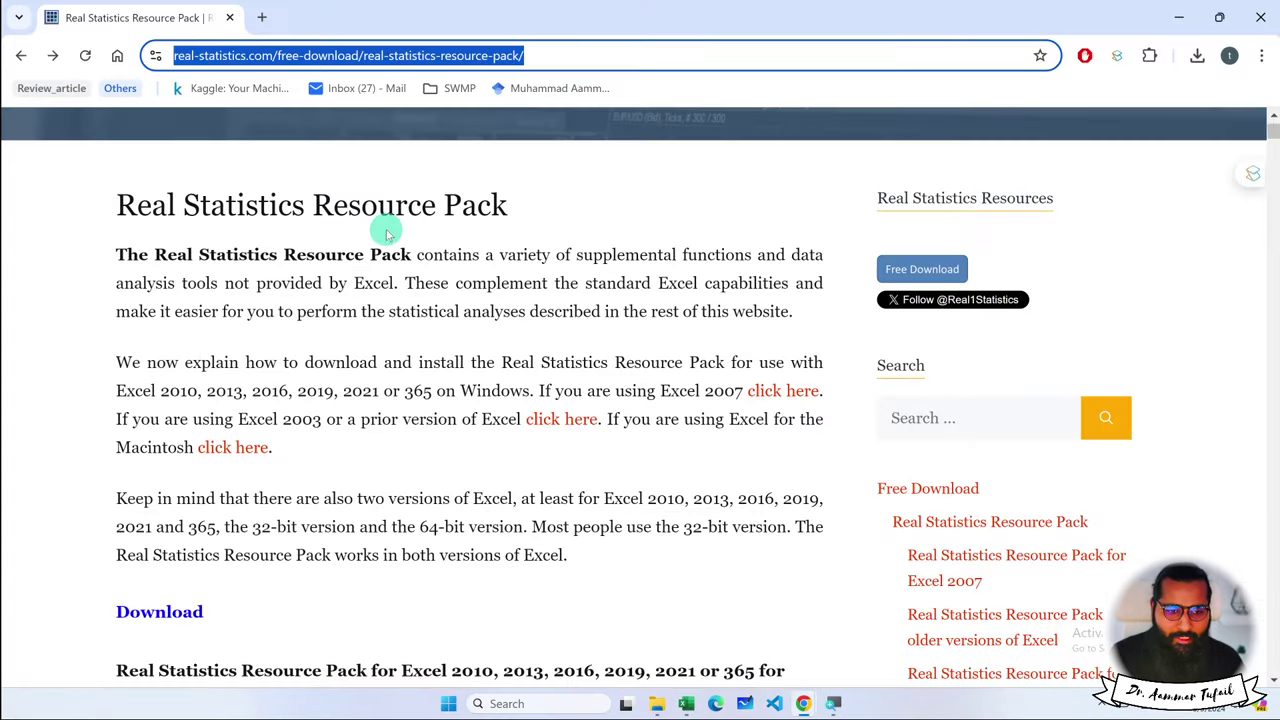
{"action": "left_click_drag", "start_coordinate": [118, 205], "coordinate": [518, 220]}
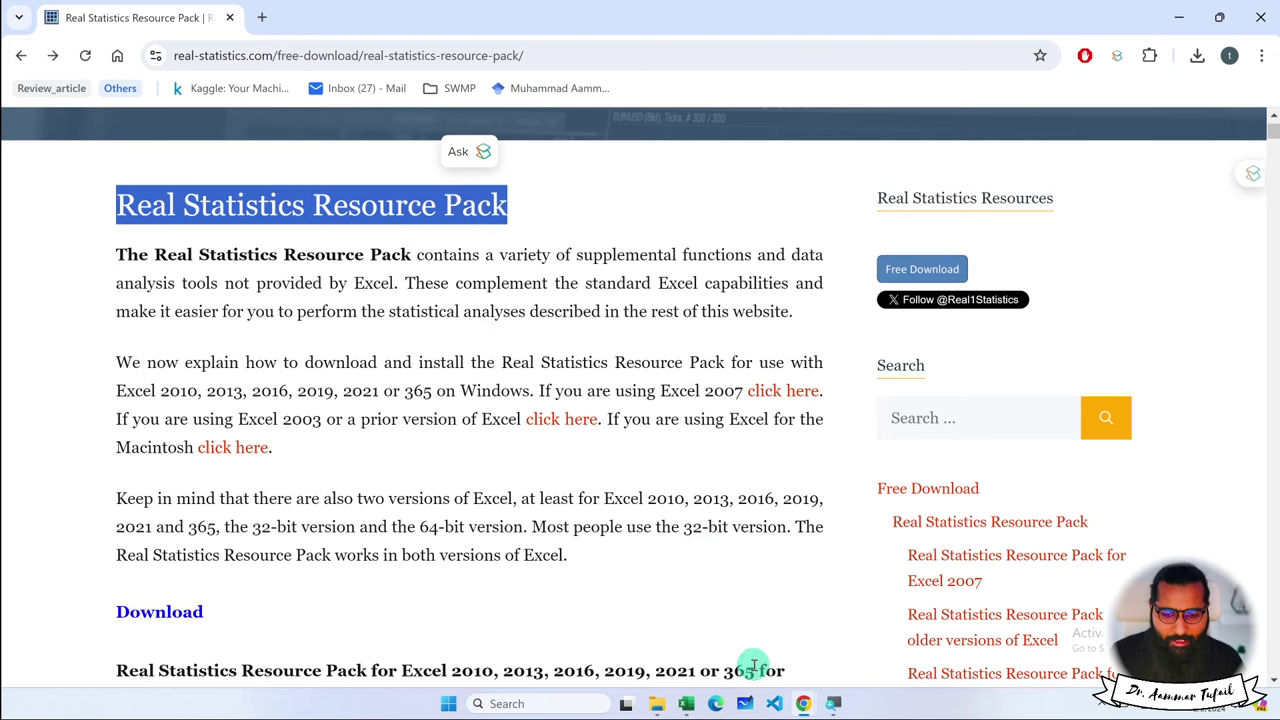
{"action": "left_click", "coordinate": [689, 706]}
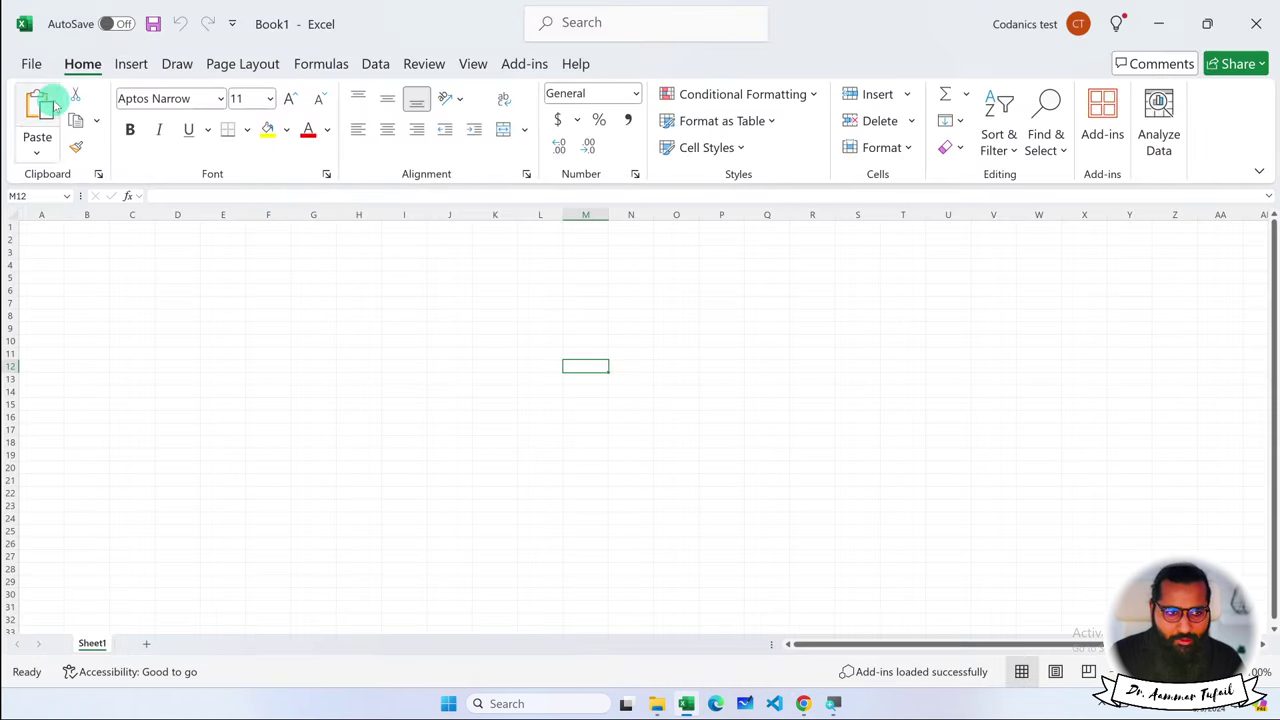
{"action": "left_click", "coordinate": [30, 61]}
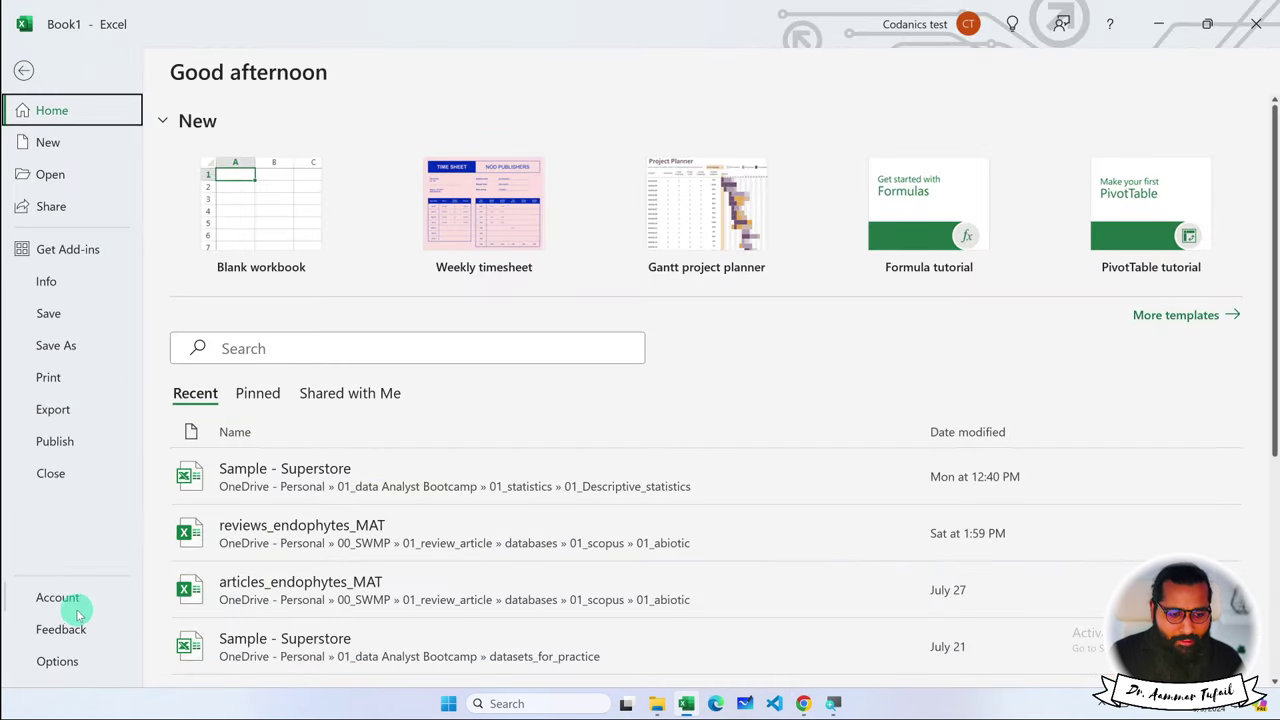
{"action": "left_click", "coordinate": [57, 660]}
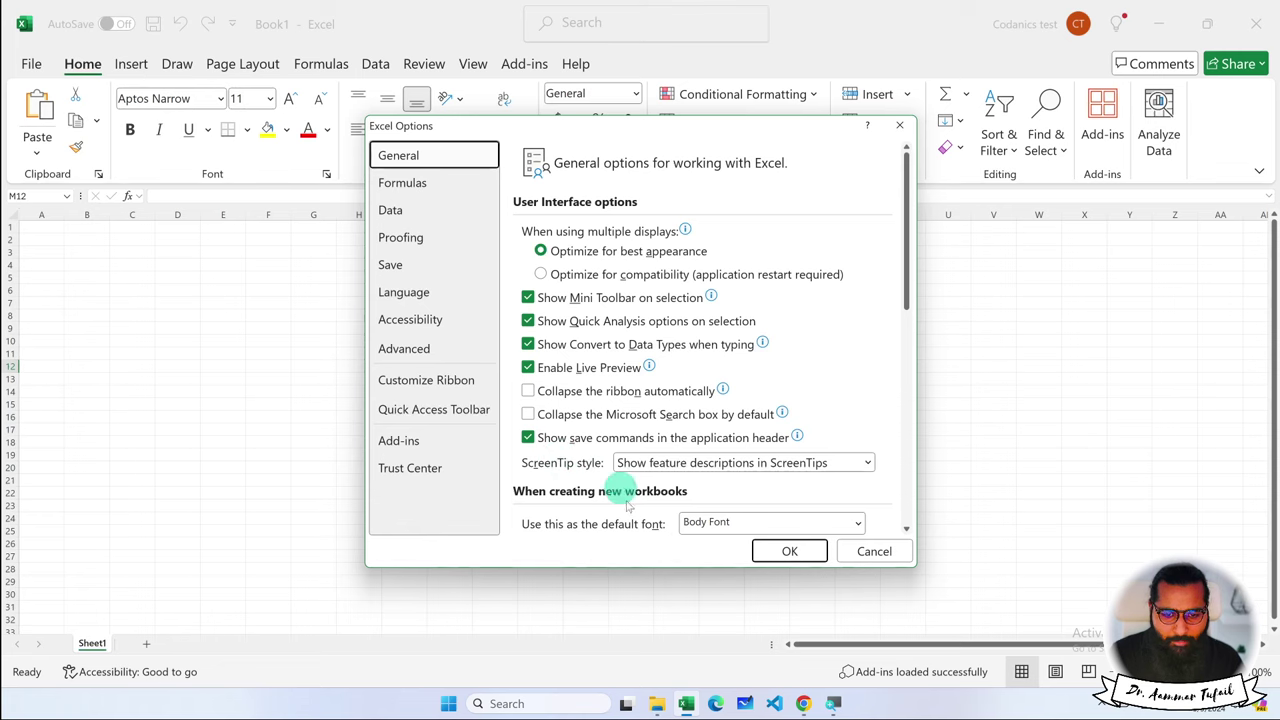
{"action": "left_click", "coordinate": [445, 442]}
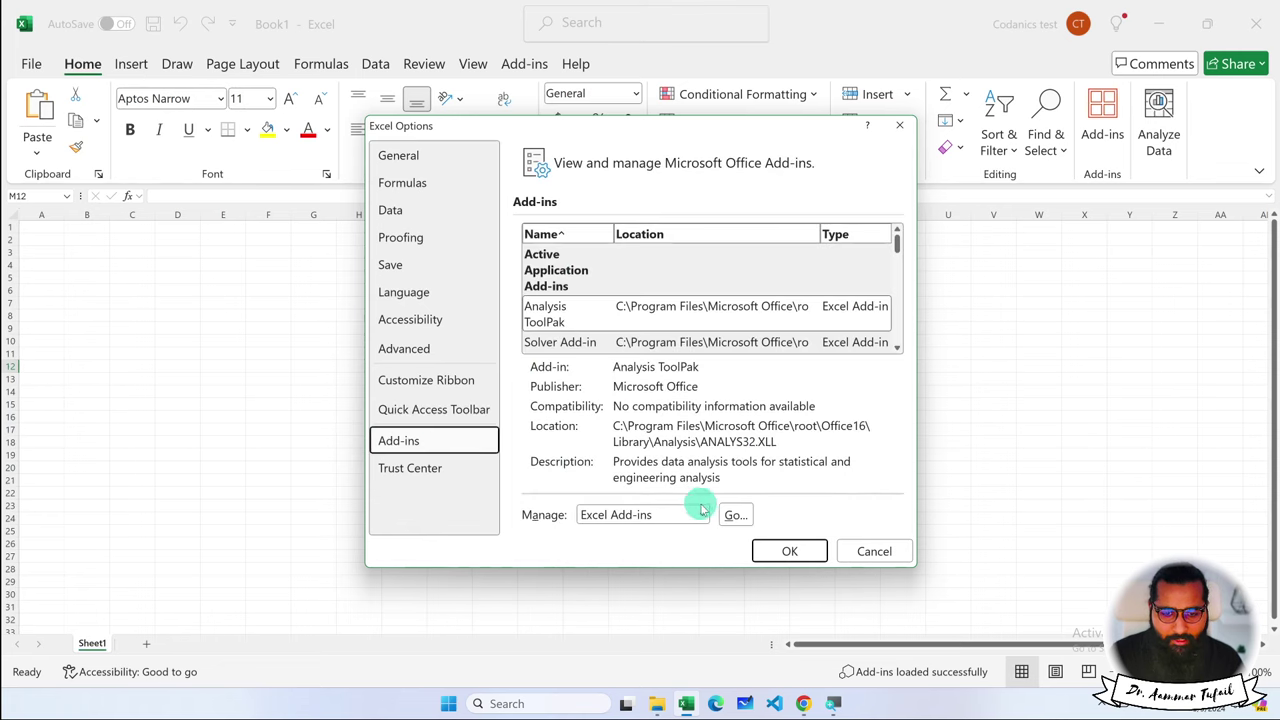
{"action": "left_click", "coordinate": [733, 516]}
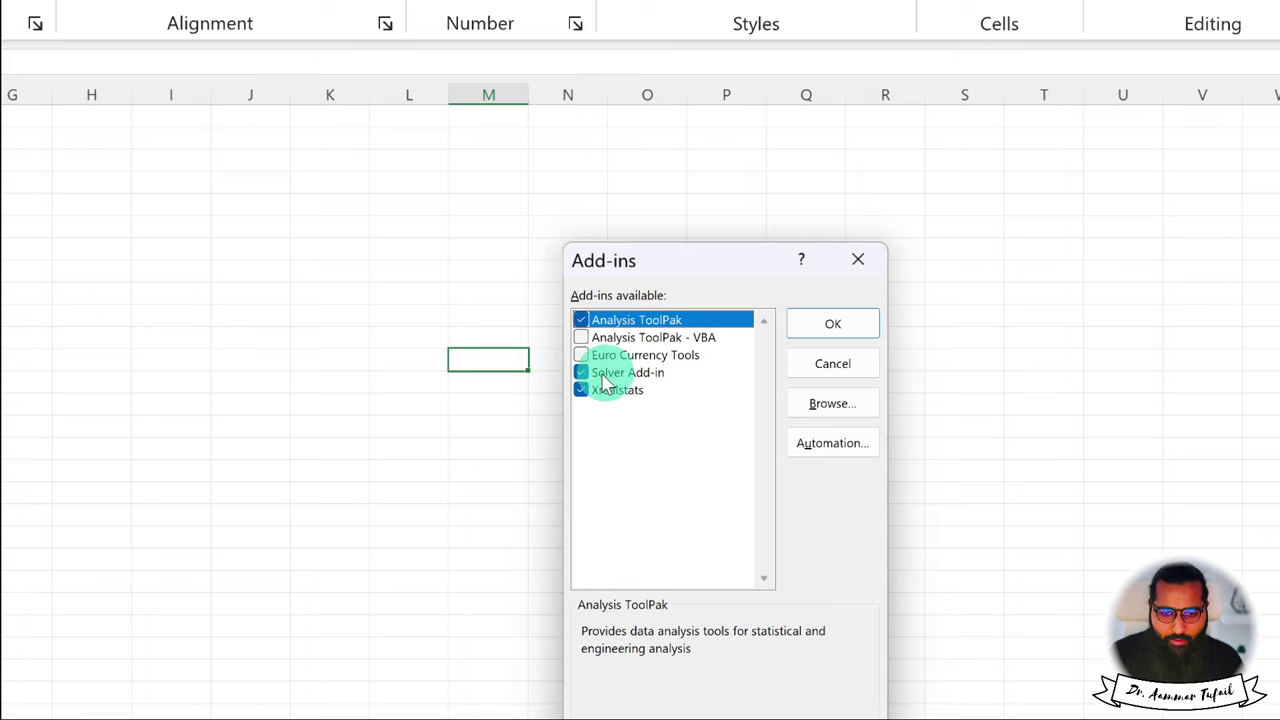
{"action": "left_click", "coordinate": [613, 373]}
{"action": "left_click", "coordinate": [830, 326]}
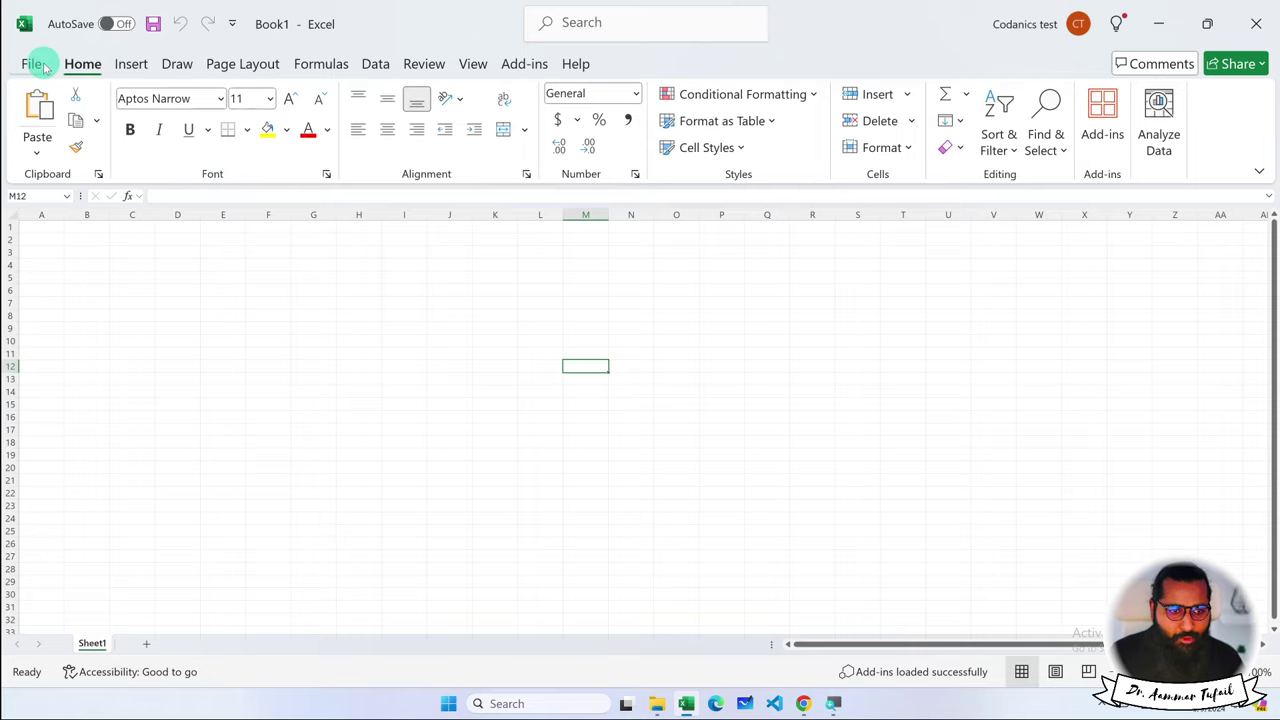
In Excel Options' Add-ins page, set Manage to COM Add-ins and open the list.
{"action": "left_click", "coordinate": [38, 63]}
{"action": "left_click", "coordinate": [57, 659]}
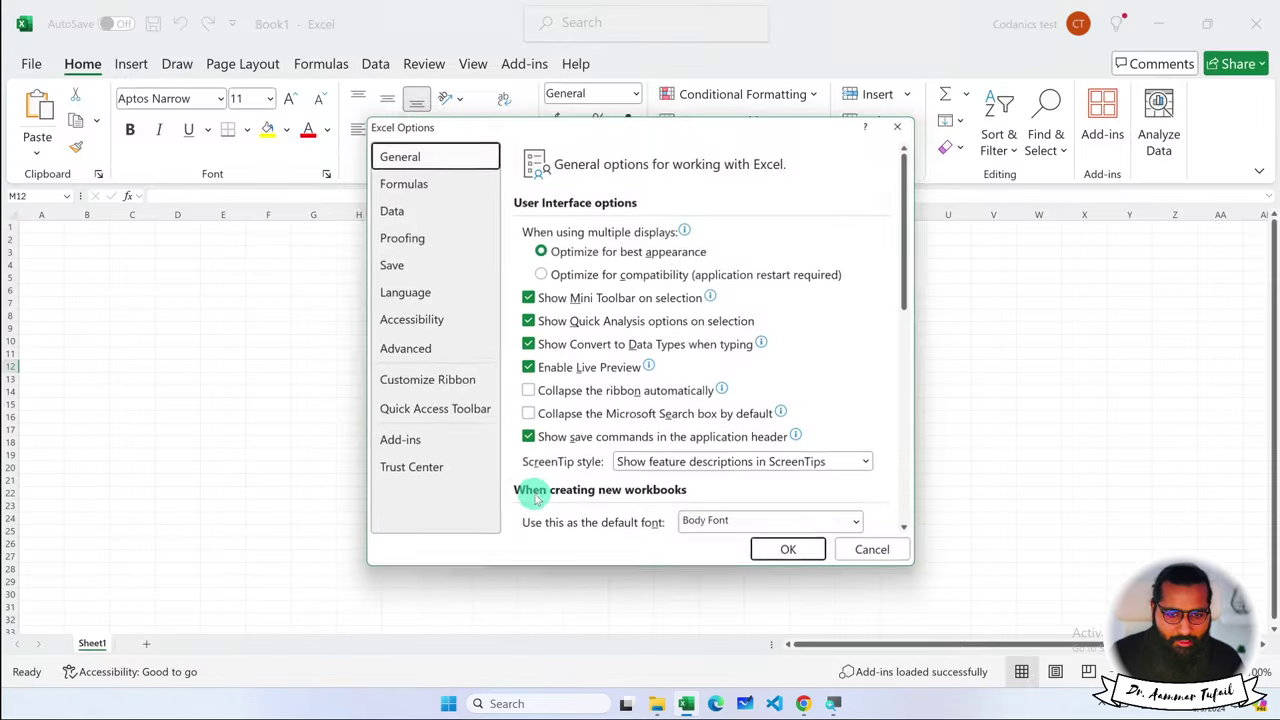
{"action": "left_click", "coordinate": [420, 445]}
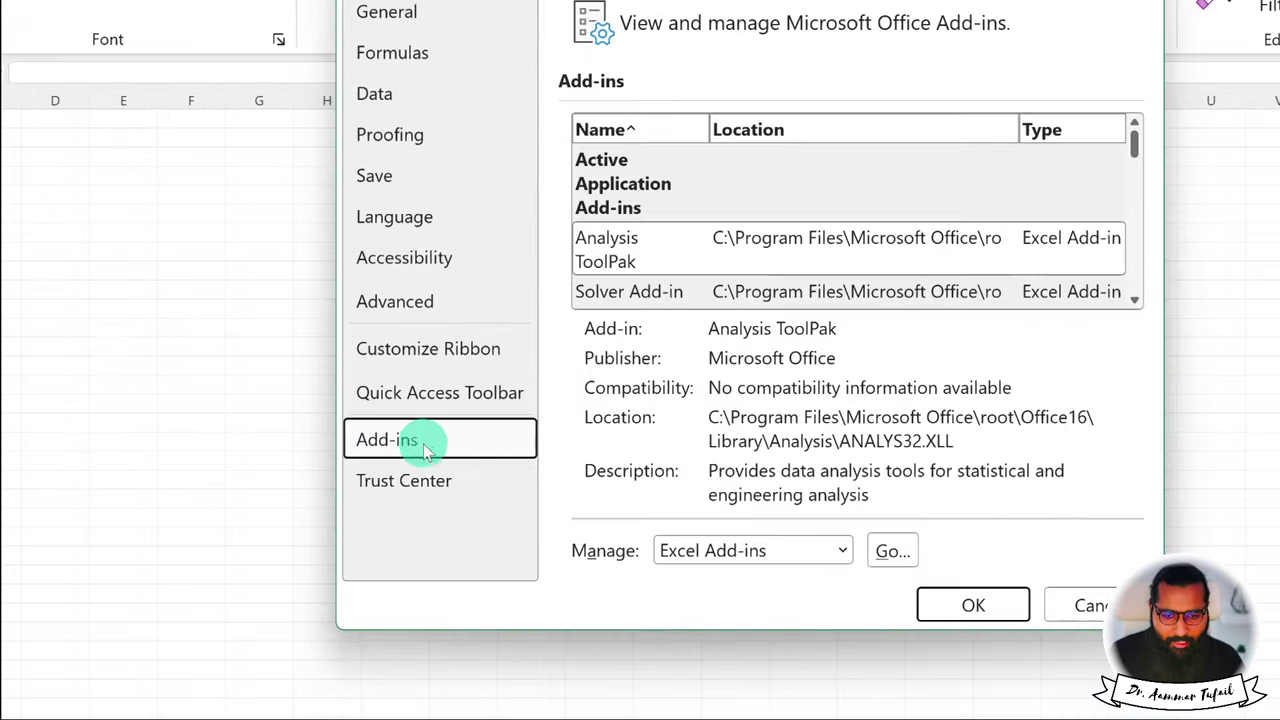
{"action": "left_click", "coordinate": [790, 558]}
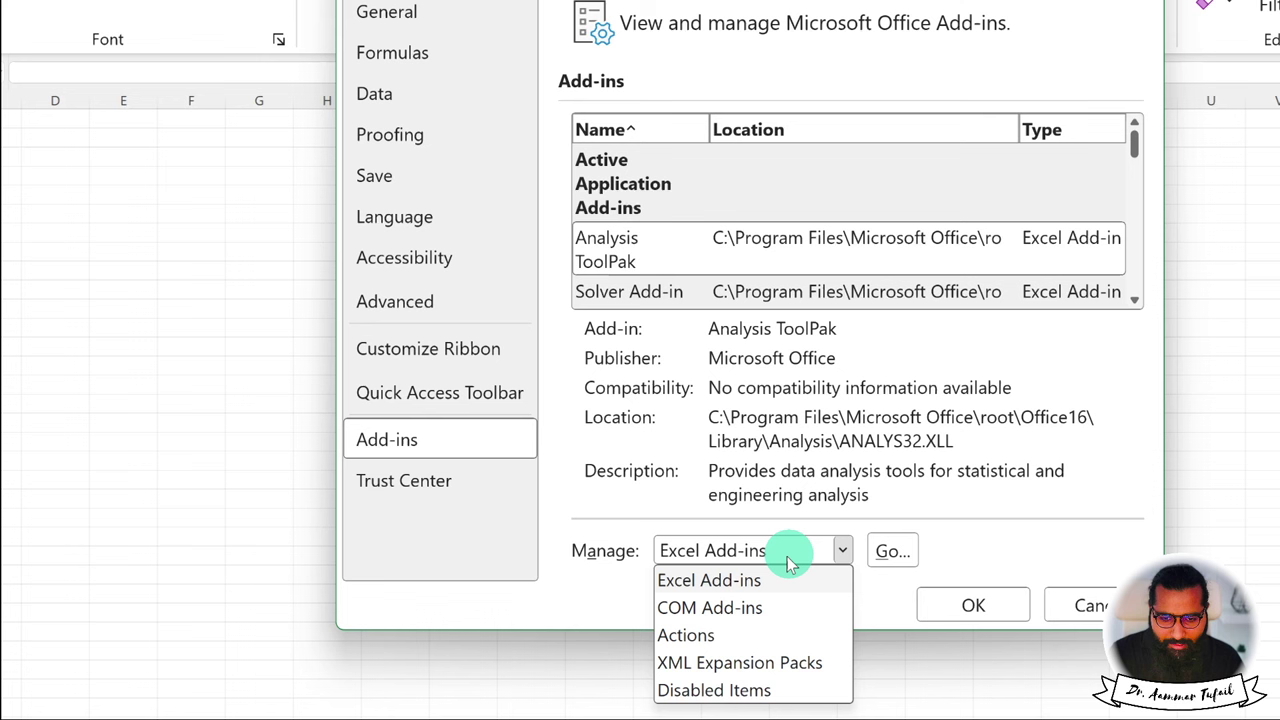
{"action": "left_click", "coordinate": [753, 620]}
{"action": "left_click", "coordinate": [735, 548]}
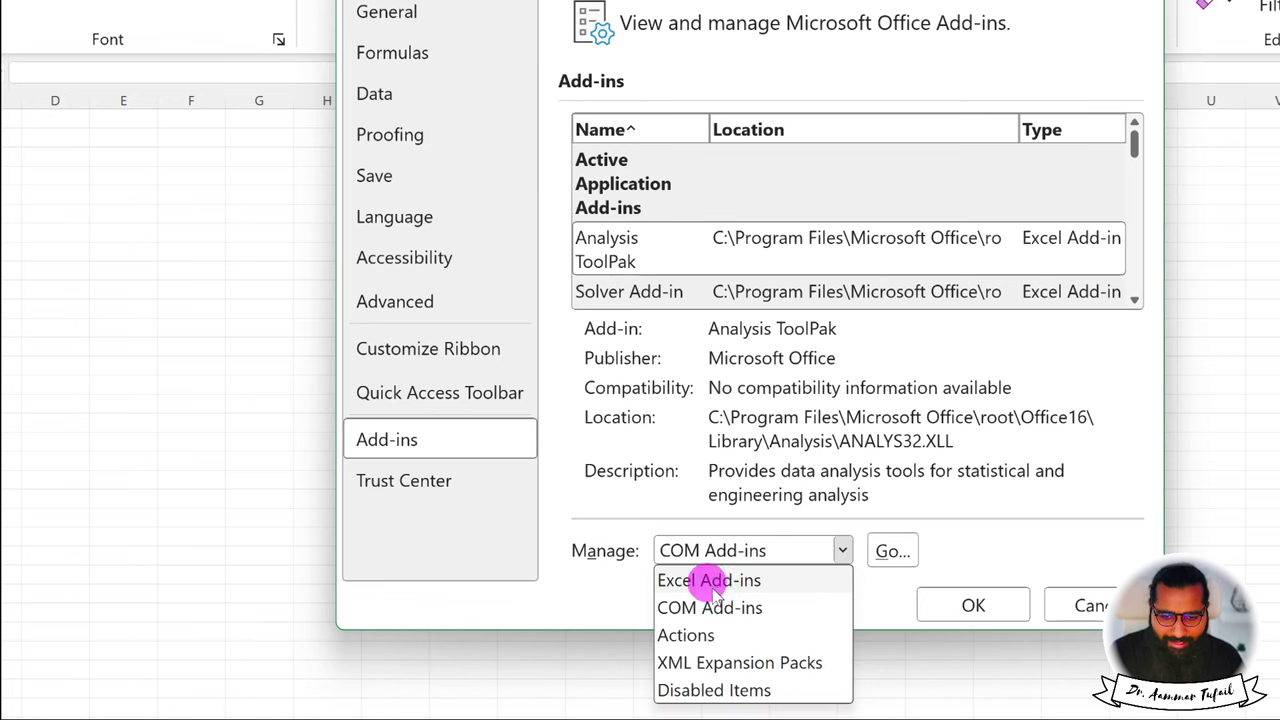
{"action": "left_click", "coordinate": [708, 578]}
{"action": "left_click", "coordinate": [753, 553]}
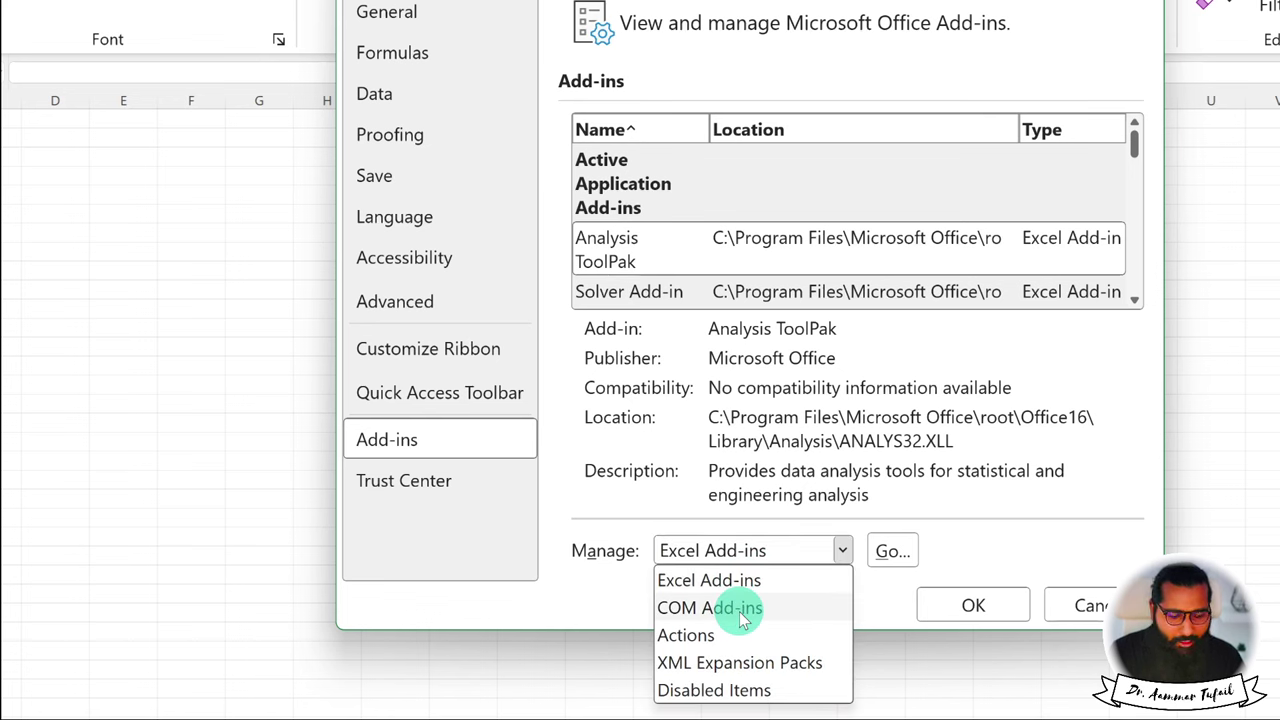
{"action": "left_click", "coordinate": [742, 610]}
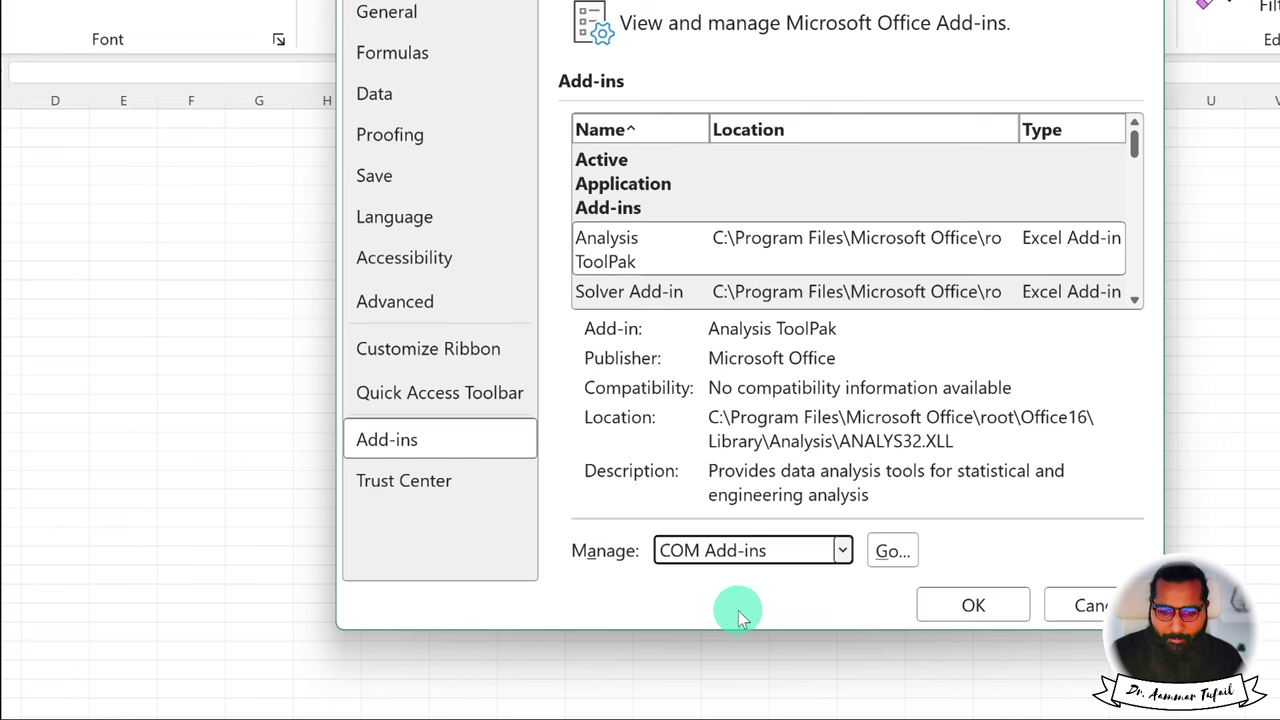
{"action": "left_click", "coordinate": [893, 551]}
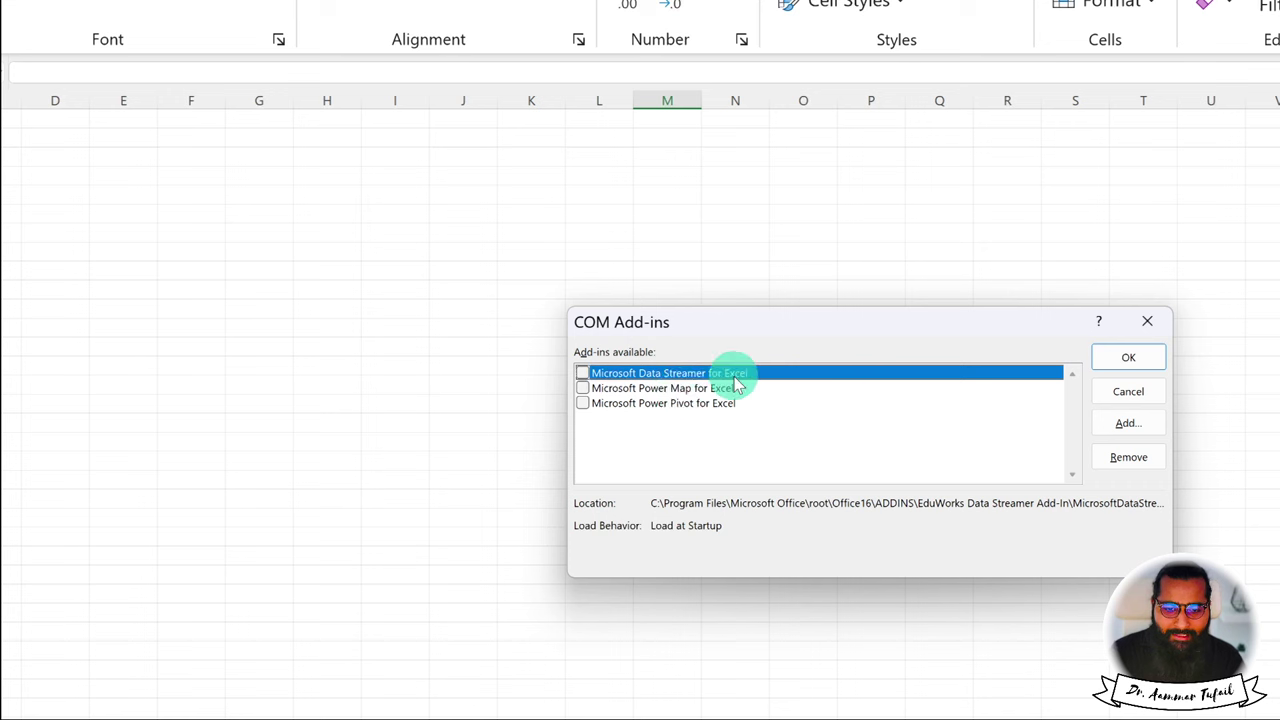
Tick Data Streamer, Power Map and Power Pivot and confirm.
{"action": "left_click", "coordinate": [581, 375]}
{"action": "left_click", "coordinate": [582, 388]}
{"action": "left_click", "coordinate": [582, 403]}
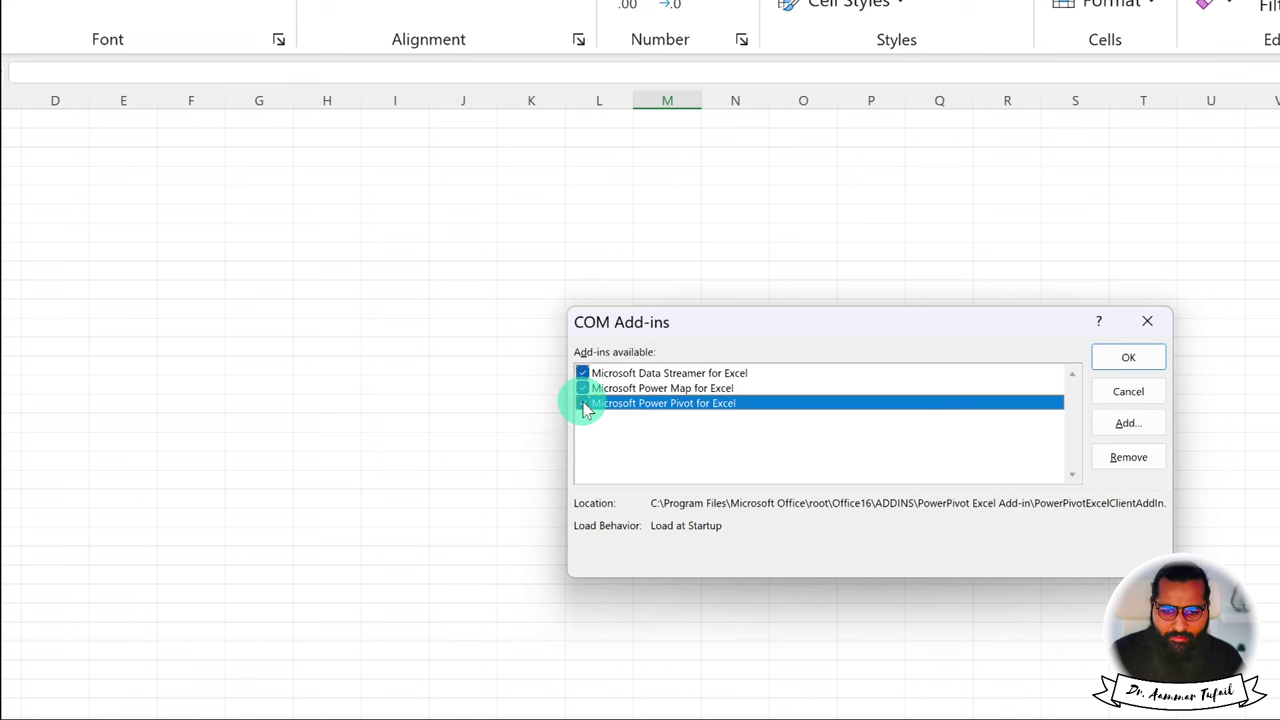
{"action": "left_click", "coordinate": [1128, 362]}
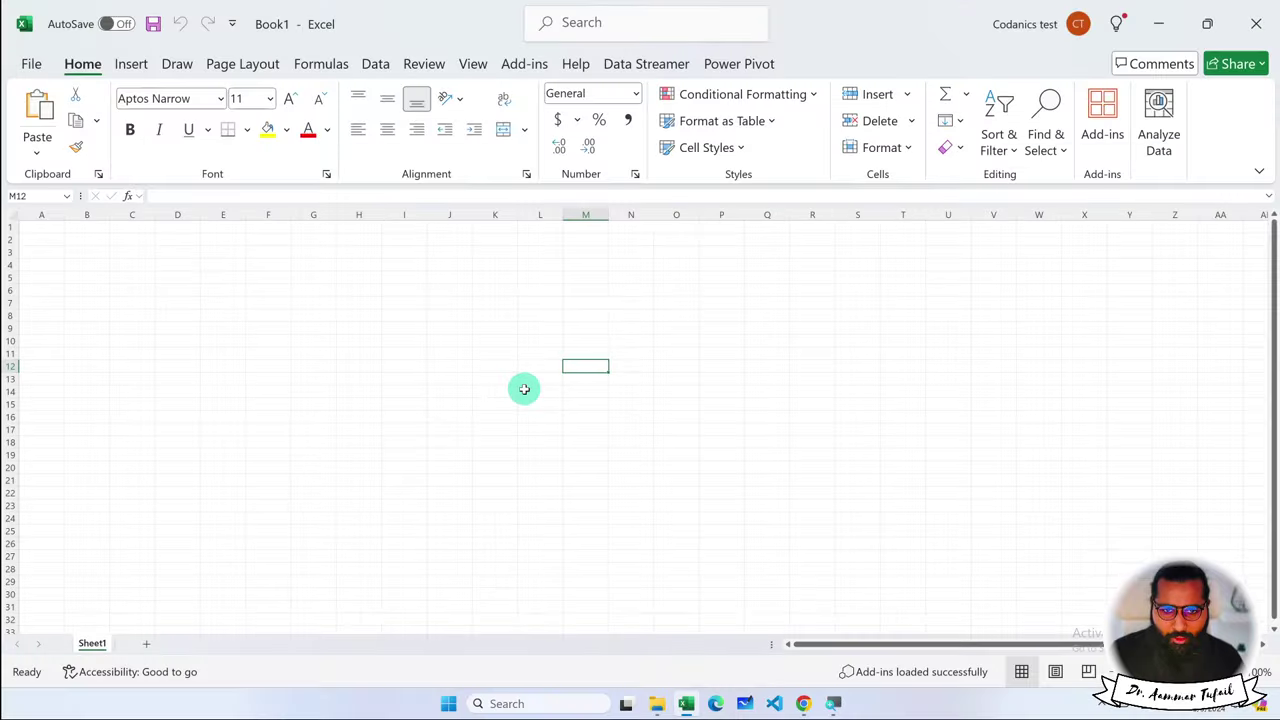
{"action": "left_click", "coordinate": [641, 64]}
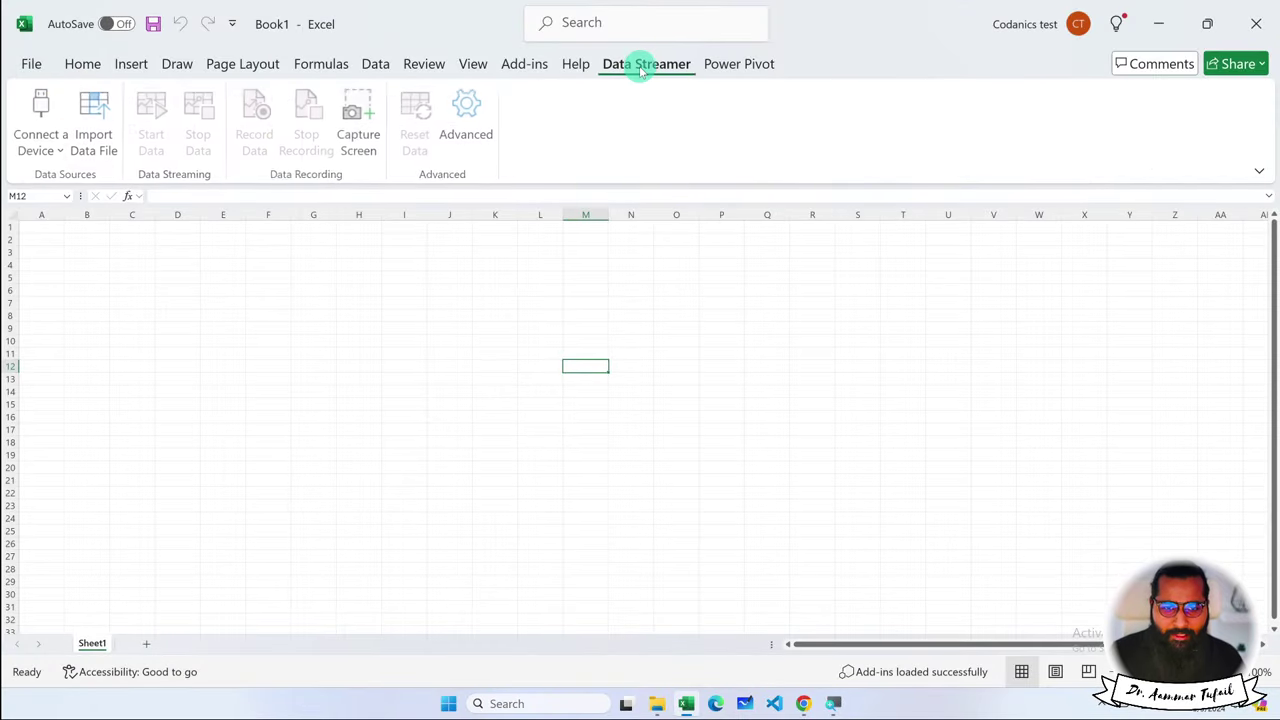
{"action": "left_click", "coordinate": [736, 66]}
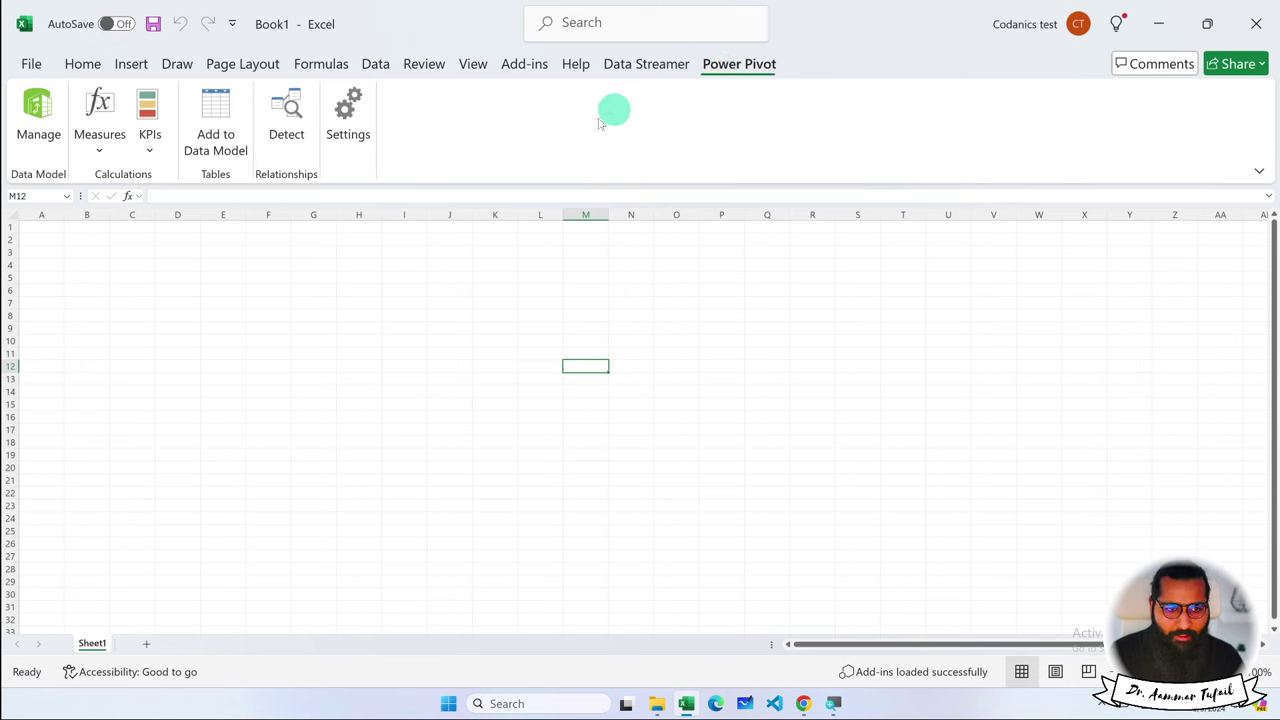
{"action": "left_click", "coordinate": [88, 66]}
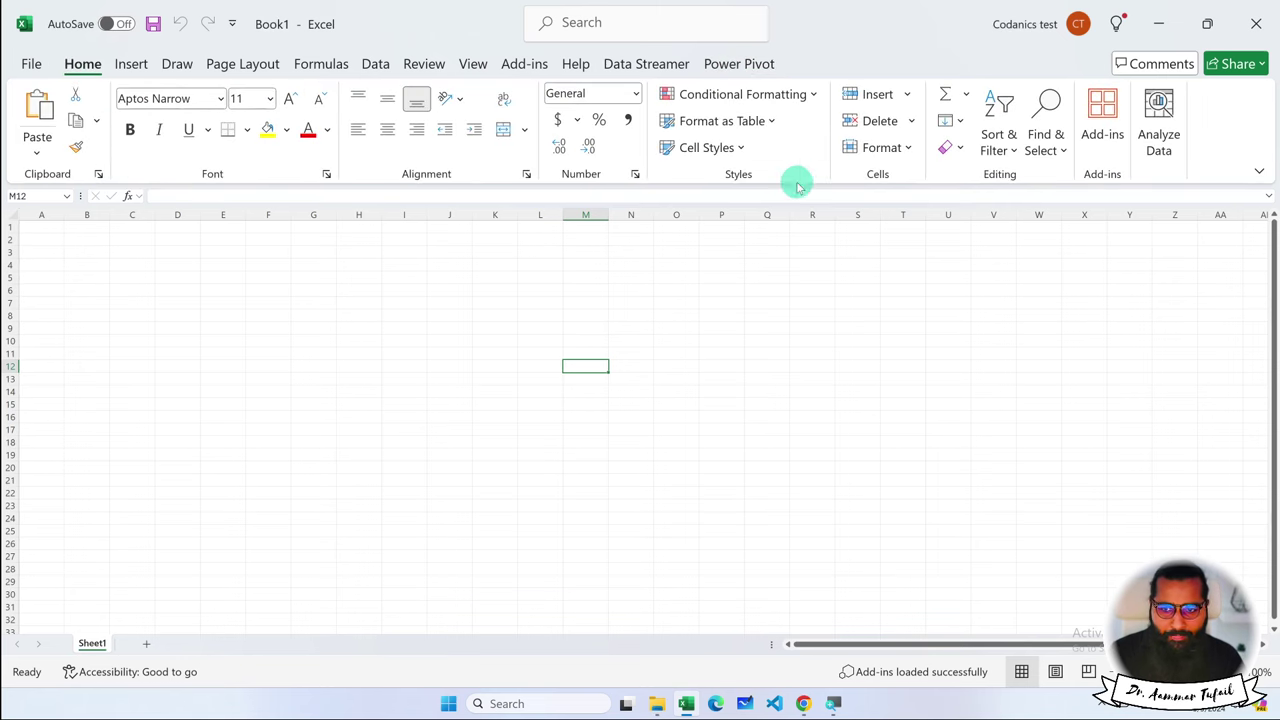
Search the Office add-ins panel for 'bing maps' and insert Bing Maps onto Book1.
{"action": "left_click", "coordinate": [1098, 112]}
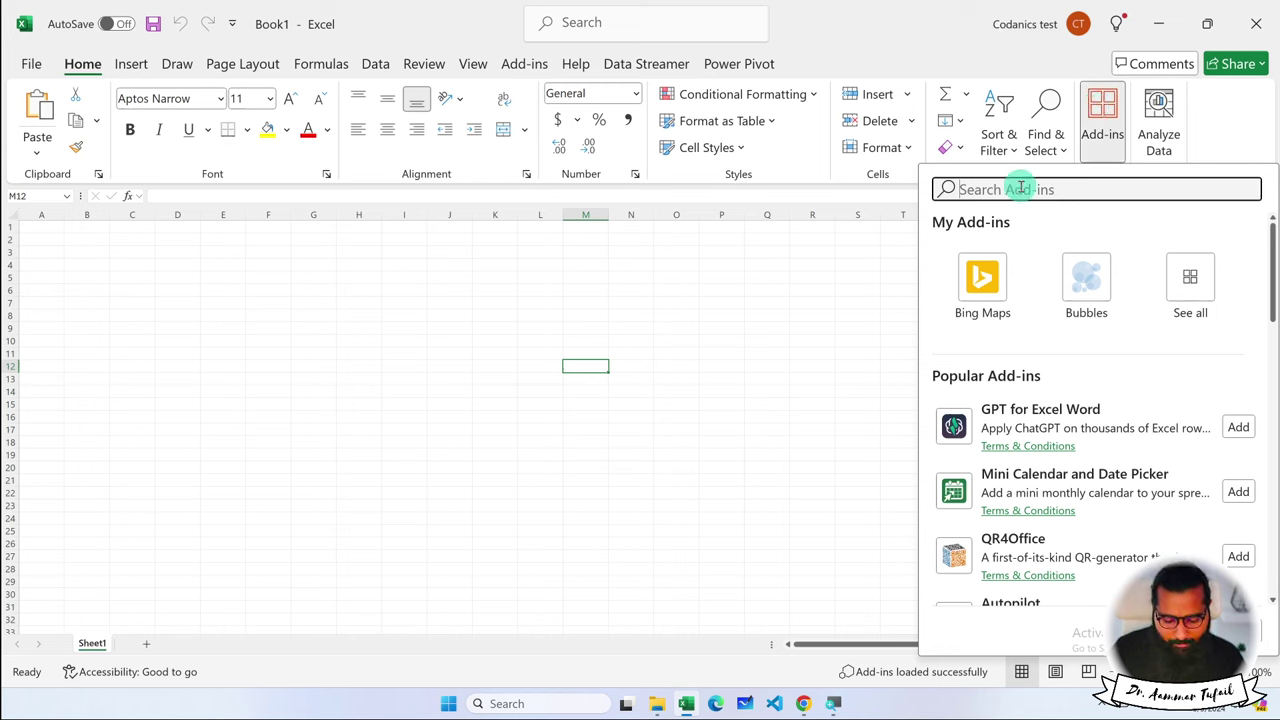
{"action": "type", "text": "bingmaps"}
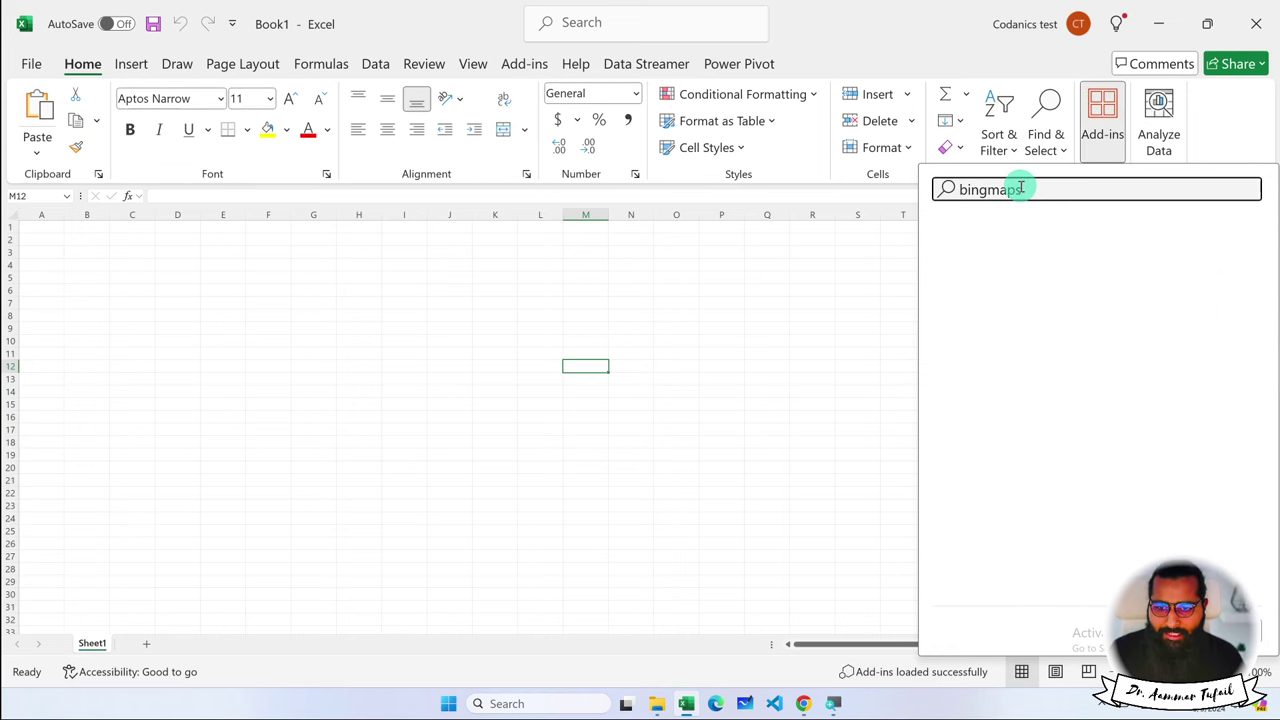
{"action": "left_click", "coordinate": [986, 189]}
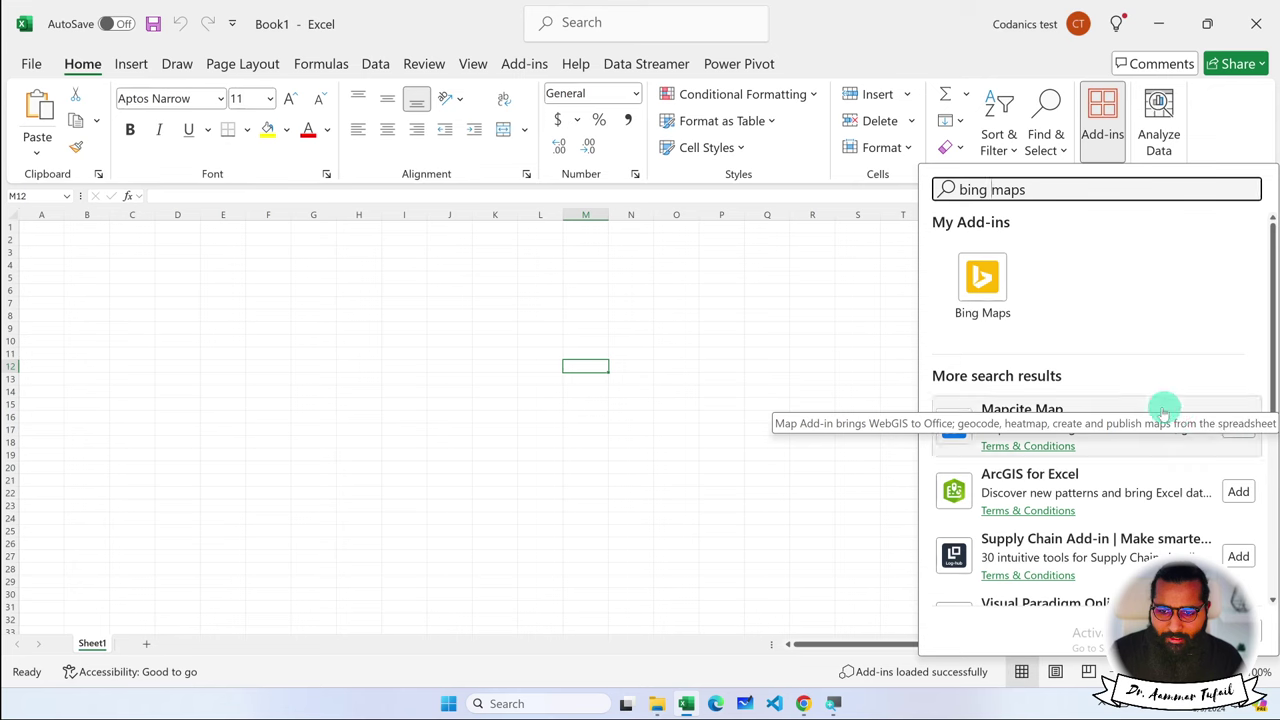
{"action": "left_click", "coordinate": [998, 300]}
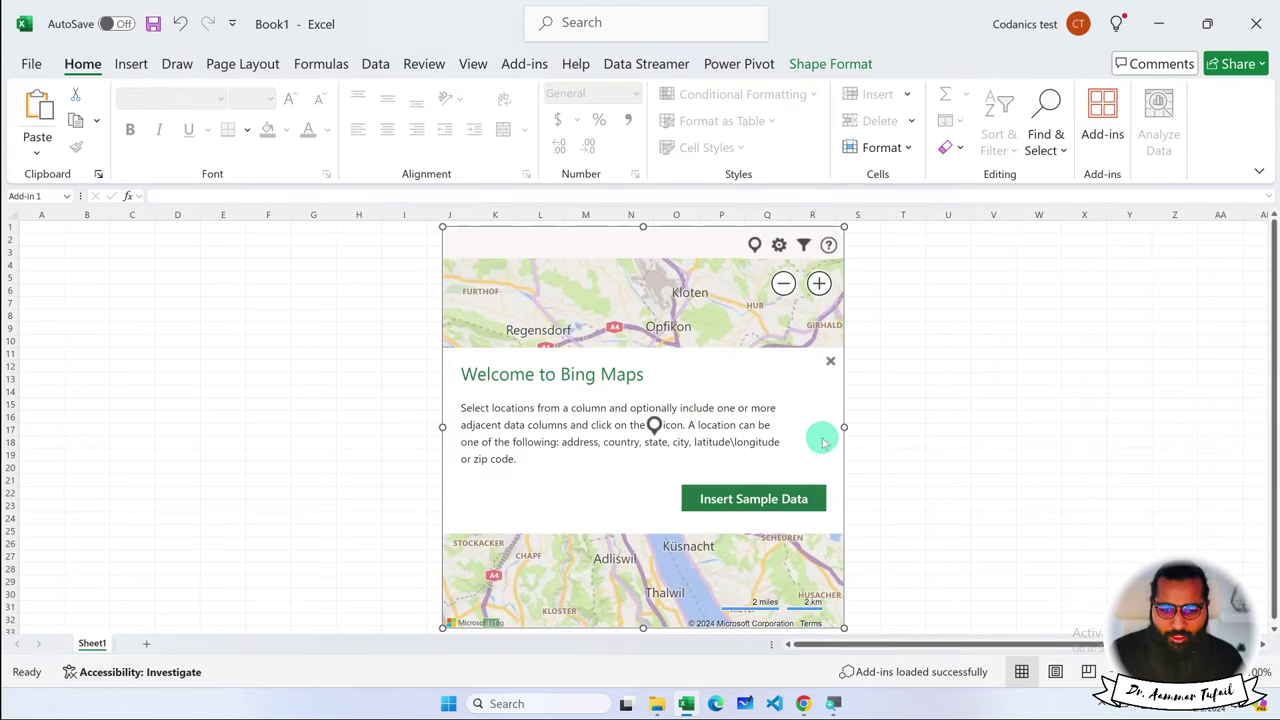
Load the Bing Maps sample location data so Revenue and Expense pies appear.
{"action": "left_click", "coordinate": [757, 498]}
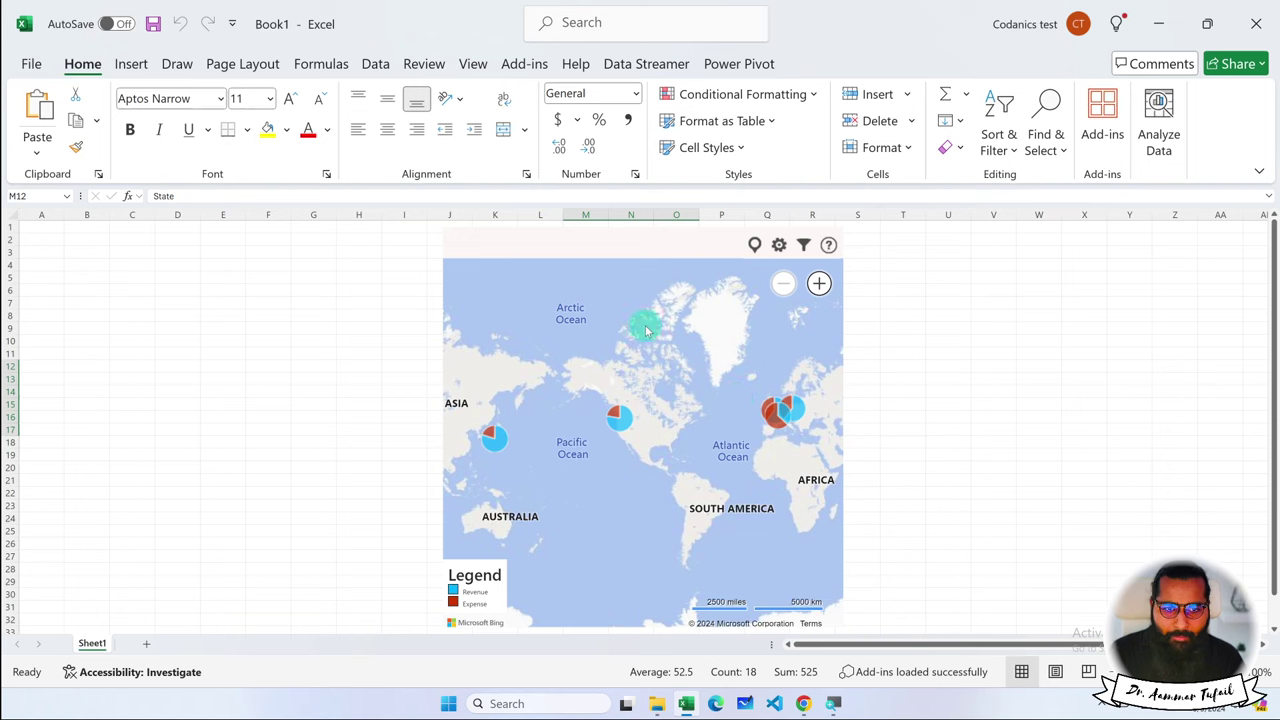
In the map's settings, try Circles for the data points and set Map Type to Bird's Eye.
{"action": "left_click", "coordinate": [755, 246]}
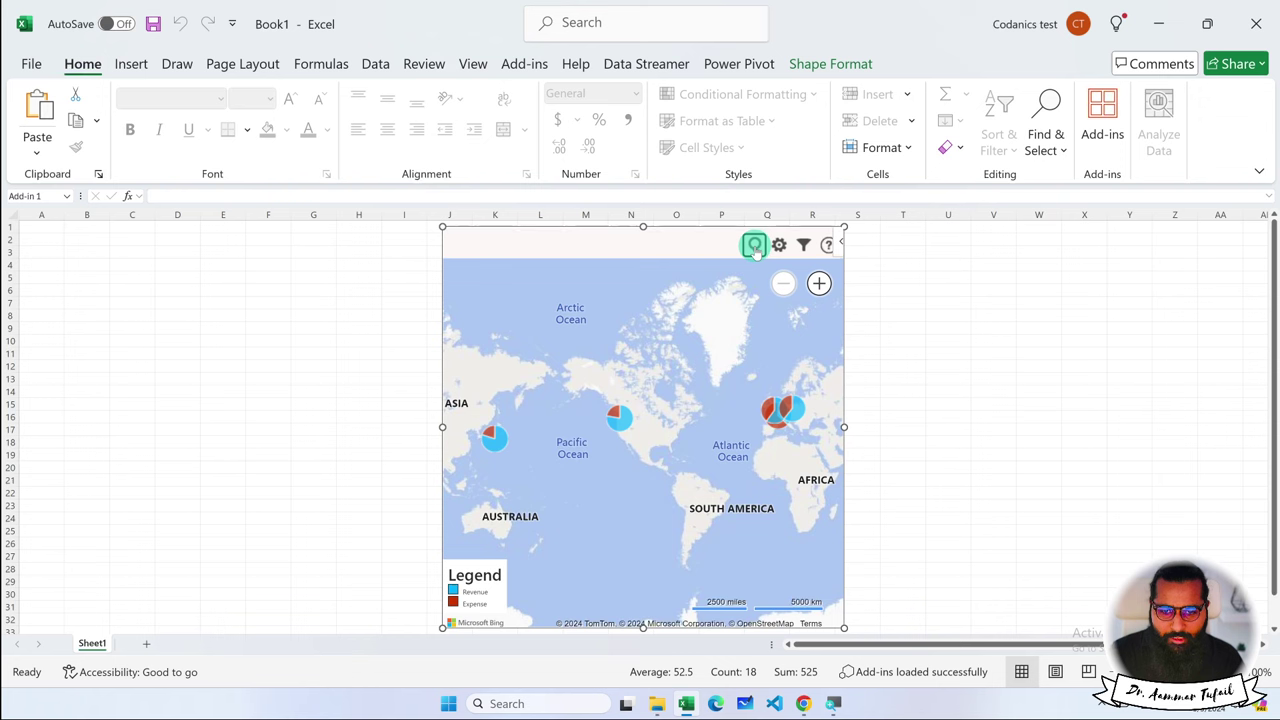
{"action": "left_click", "coordinate": [778, 246]}
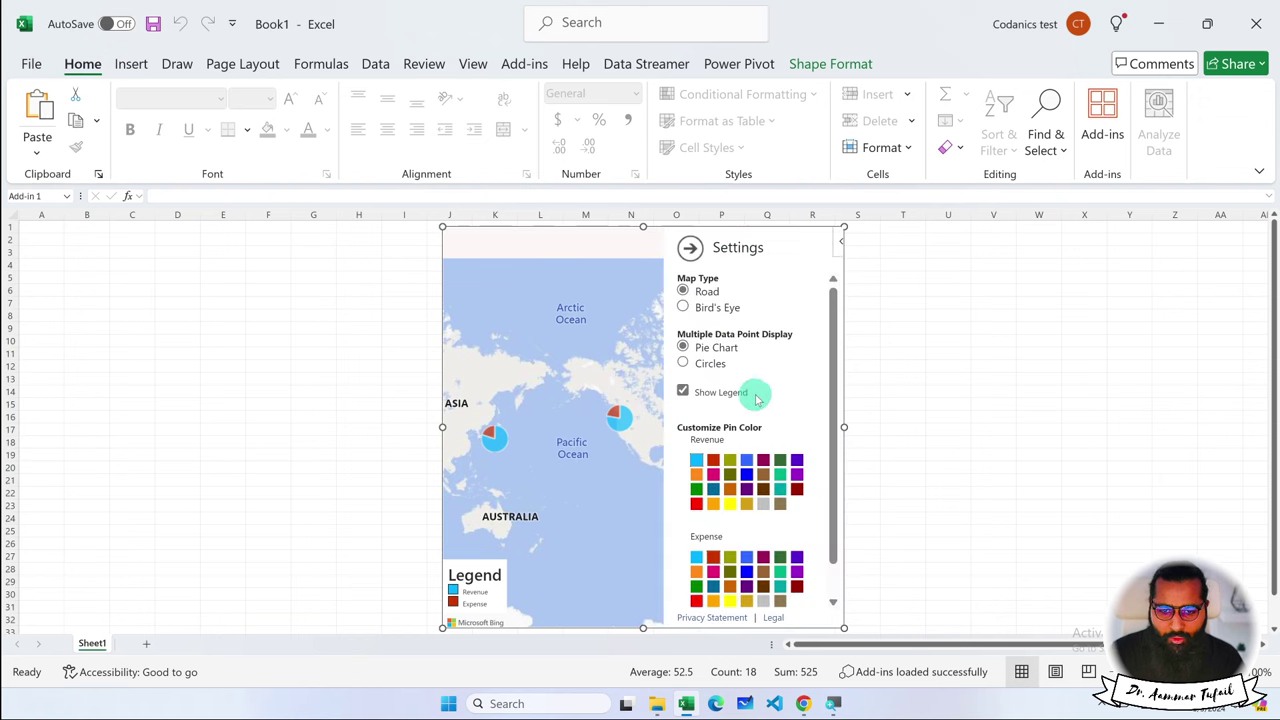
{"action": "left_click", "coordinate": [683, 364]}
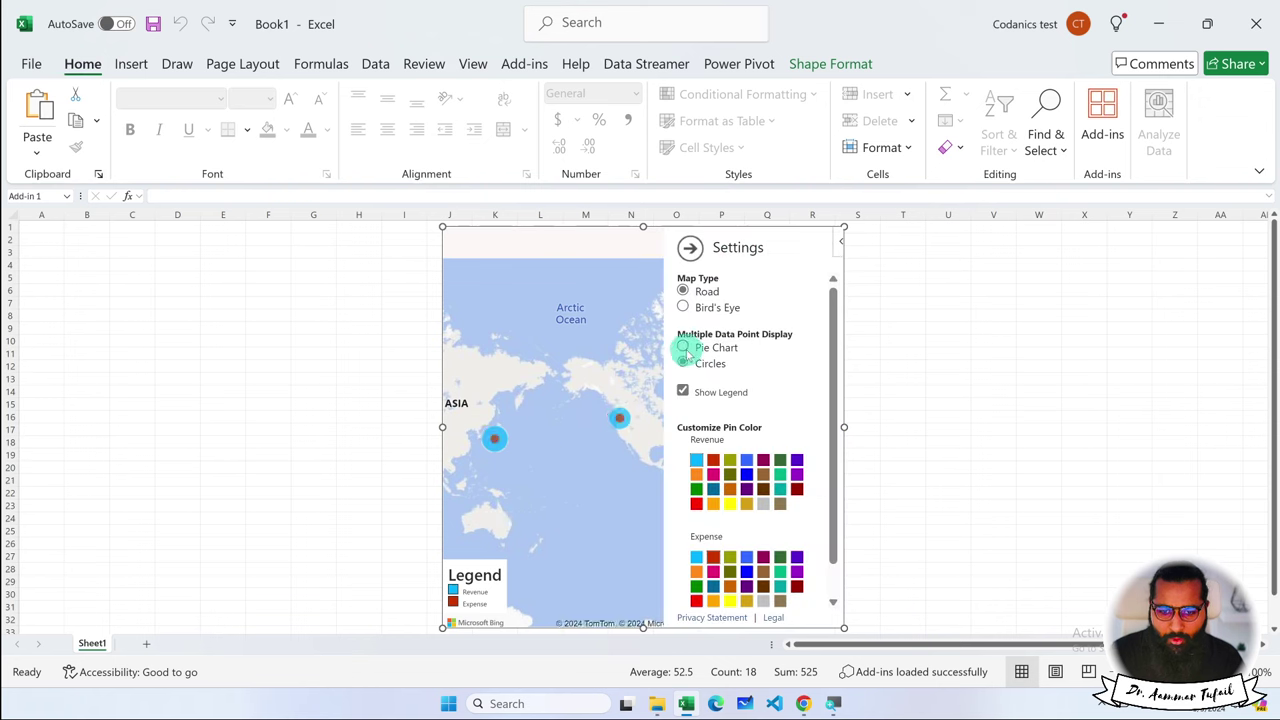
{"action": "left_click", "coordinate": [683, 307]}
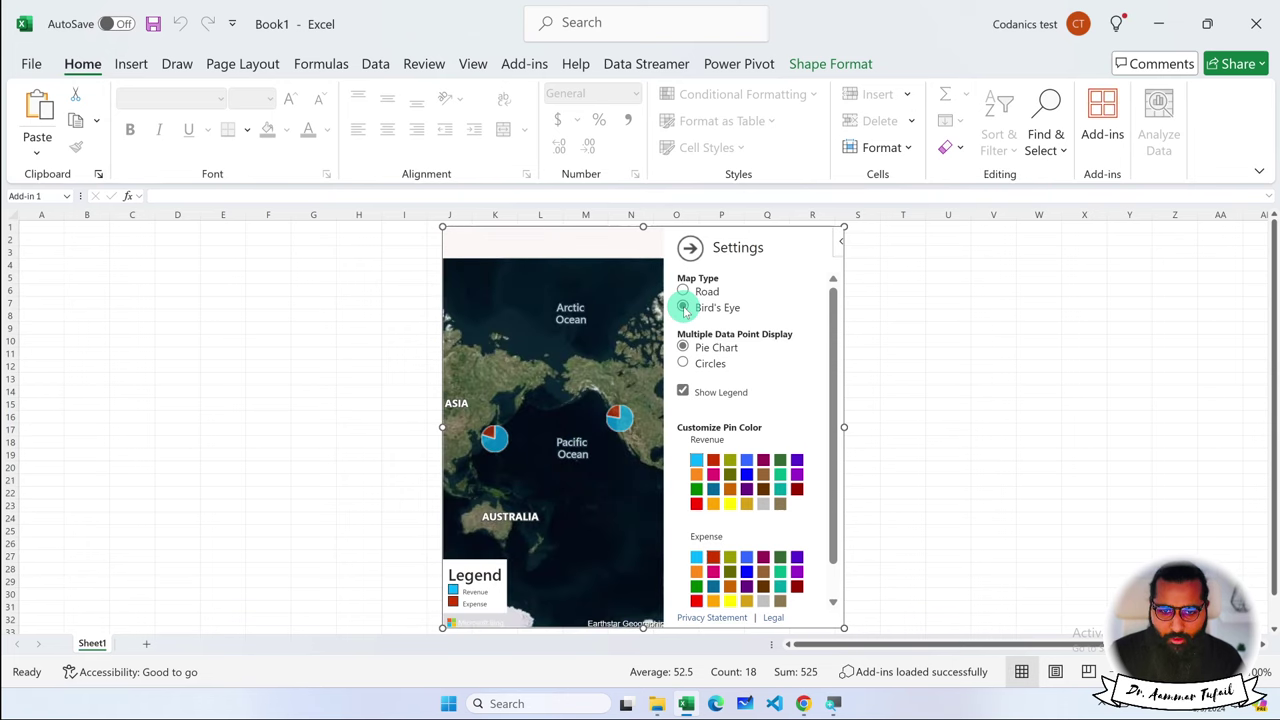
{"action": "left_click", "coordinate": [690, 247]}
Stretch the map sideways so it spans columns E to X.
{"action": "left_click_drag", "start_coordinate": [843, 427], "coordinate": [1116, 428]}
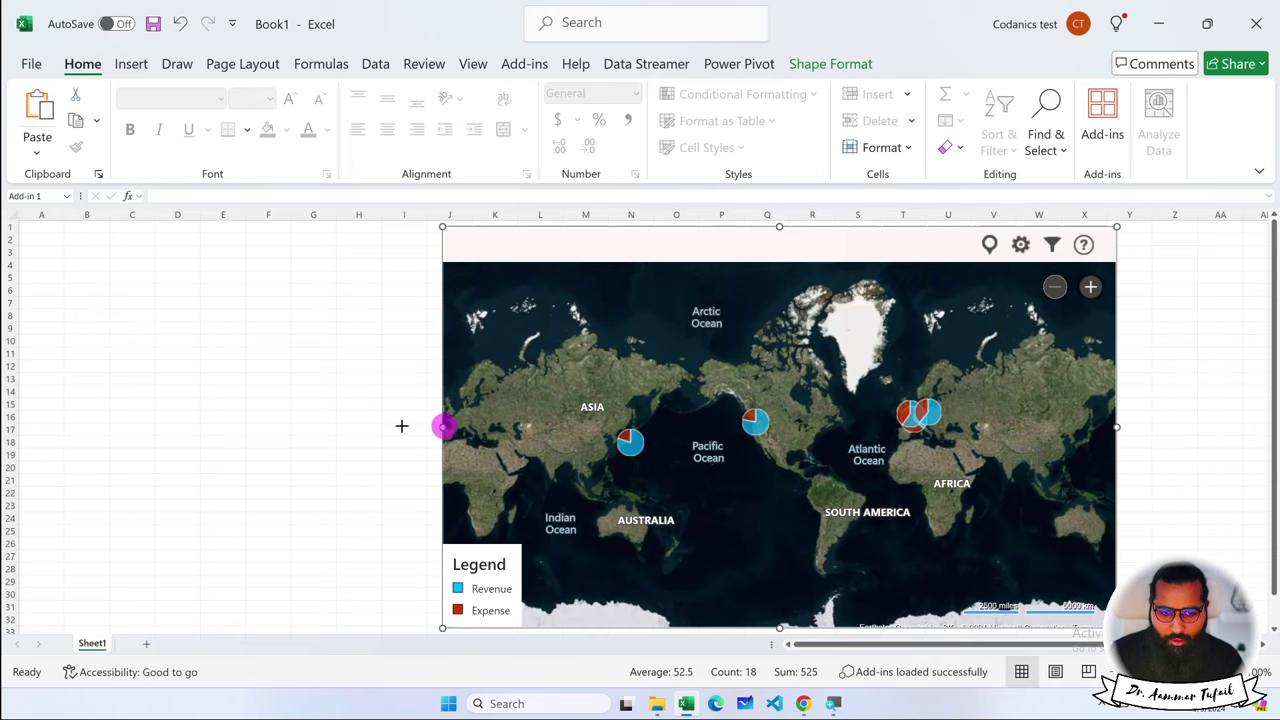
{"action": "left_click_drag", "start_coordinate": [443, 427], "coordinate": [215, 427]}
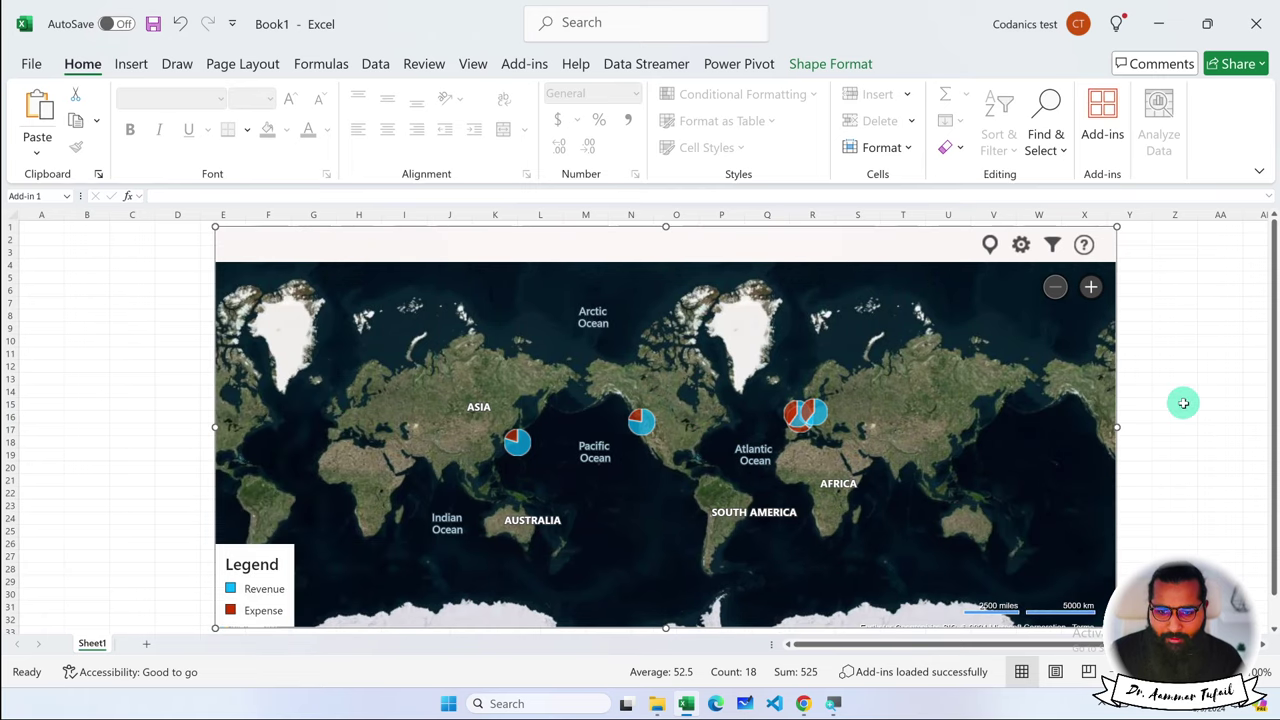
{"action": "scroll", "coordinate": [1183, 403], "scroll_direction": "down", "scroll_amount": 1}
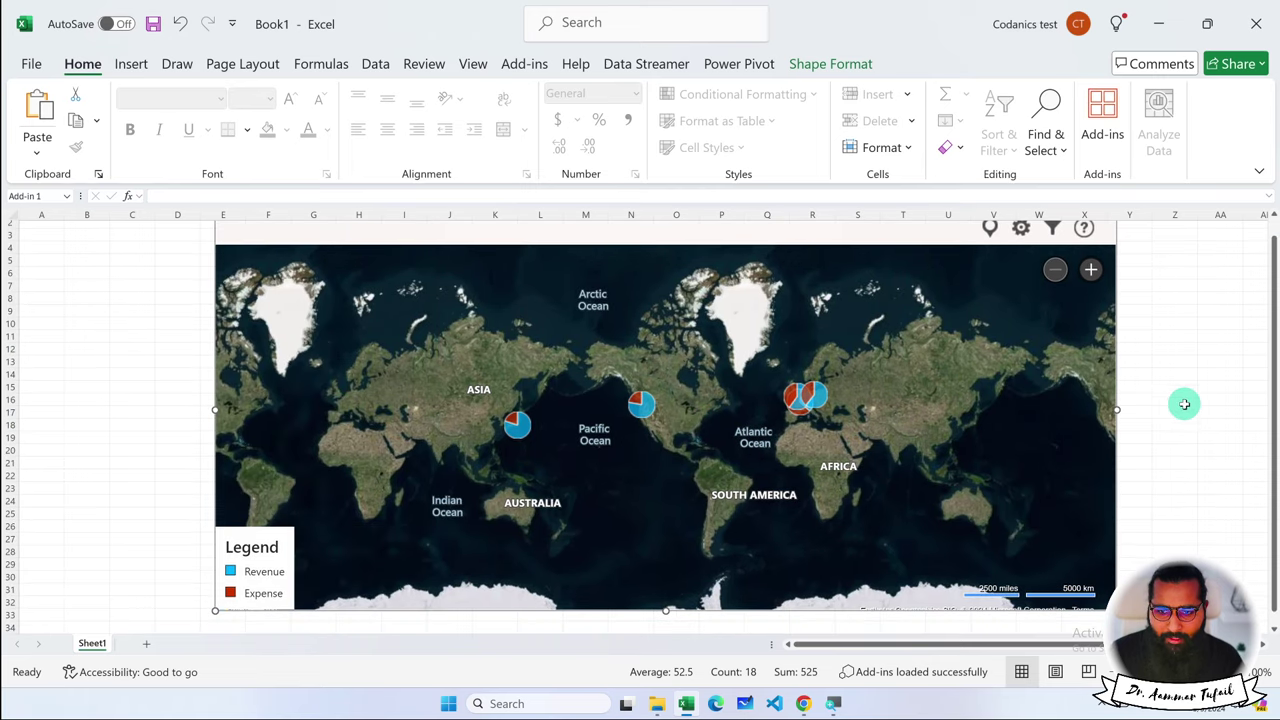
Check the location filter and the map's source data range, leaving both unchanged.
{"action": "left_click", "coordinate": [1052, 228]}
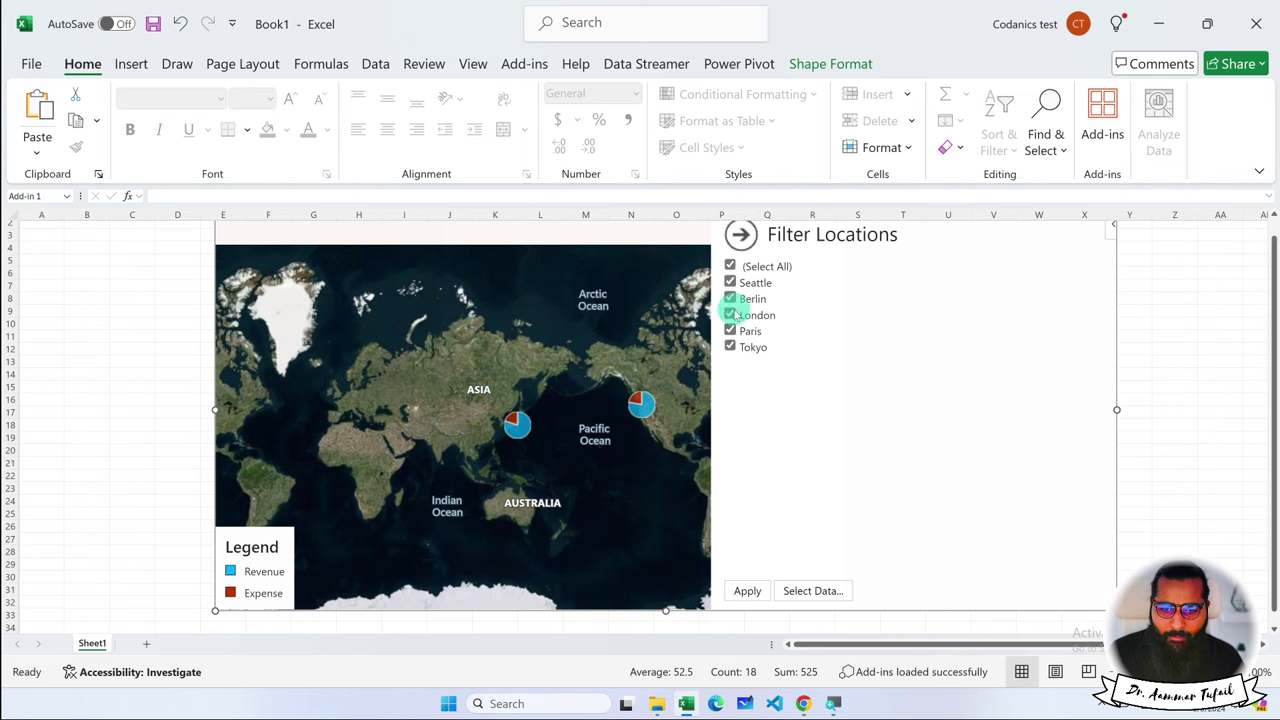
{"action": "left_click", "coordinate": [797, 592]}
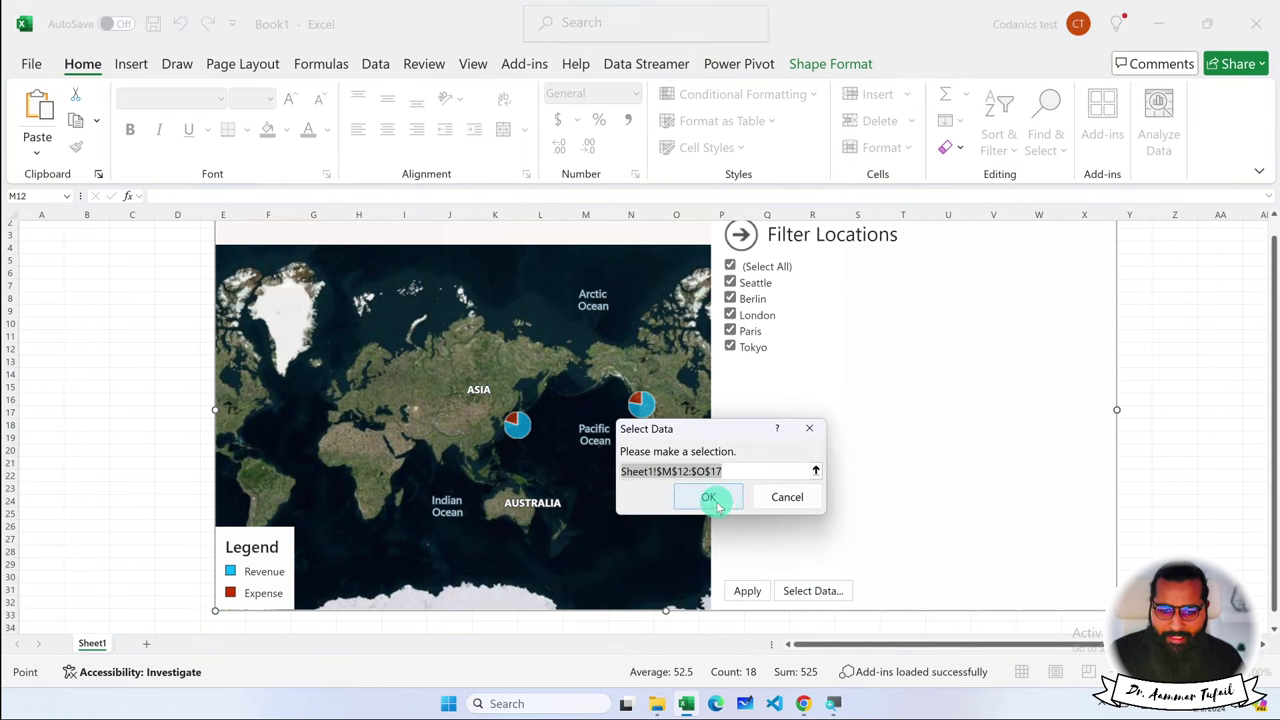
{"action": "left_click", "coordinate": [784, 497]}
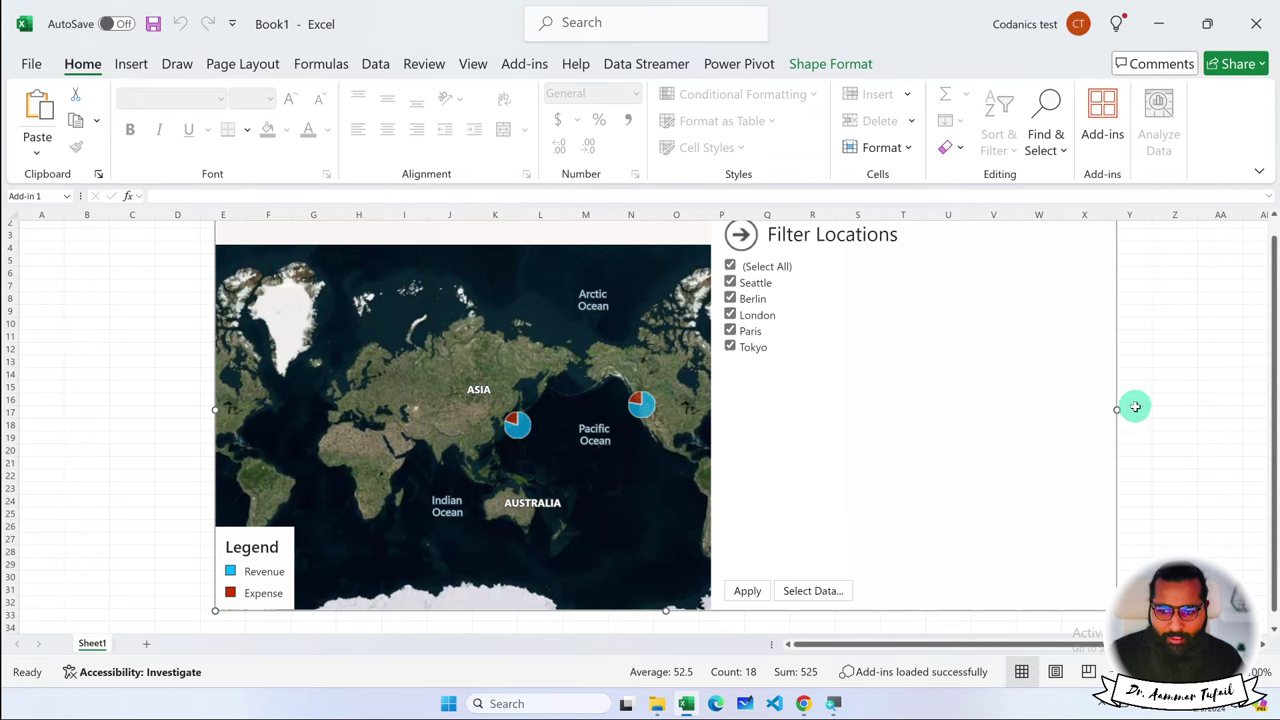
{"action": "left_click", "coordinate": [1137, 408]}
{"action": "scroll", "coordinate": [1146, 405], "scroll_direction": "down", "scroll_amount": 1}
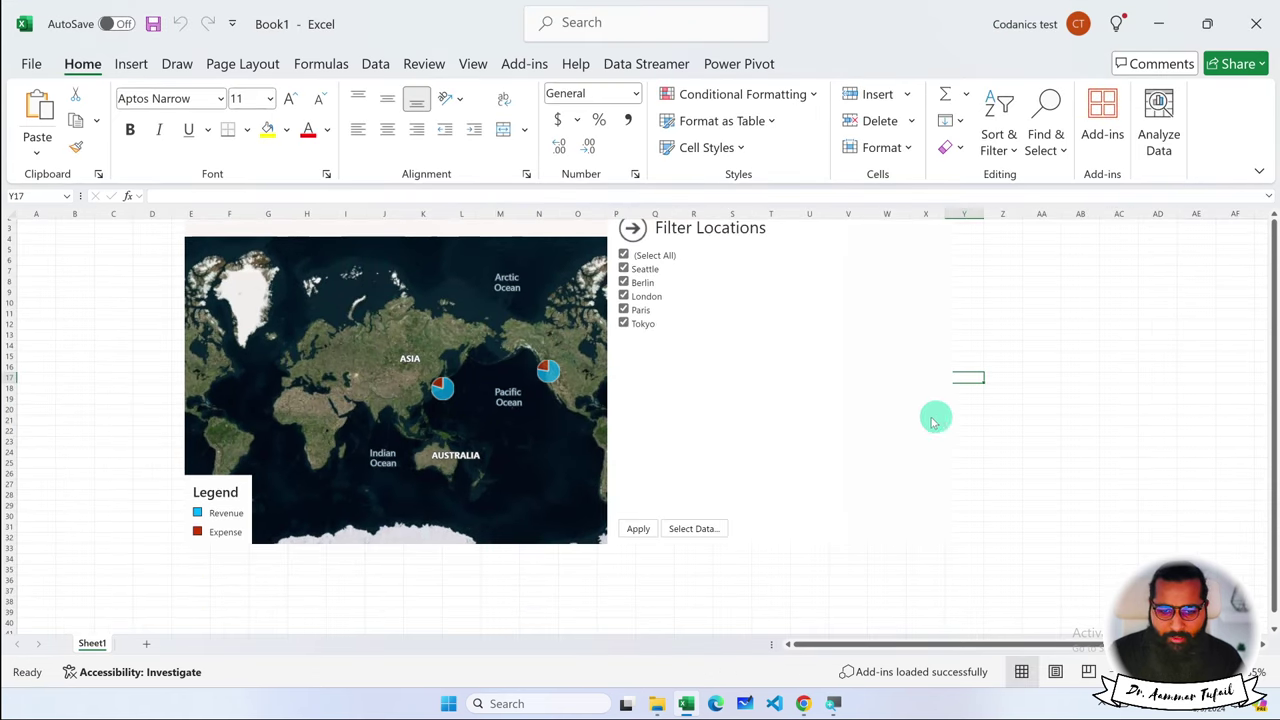
{"action": "left_click", "coordinate": [795, 427]}
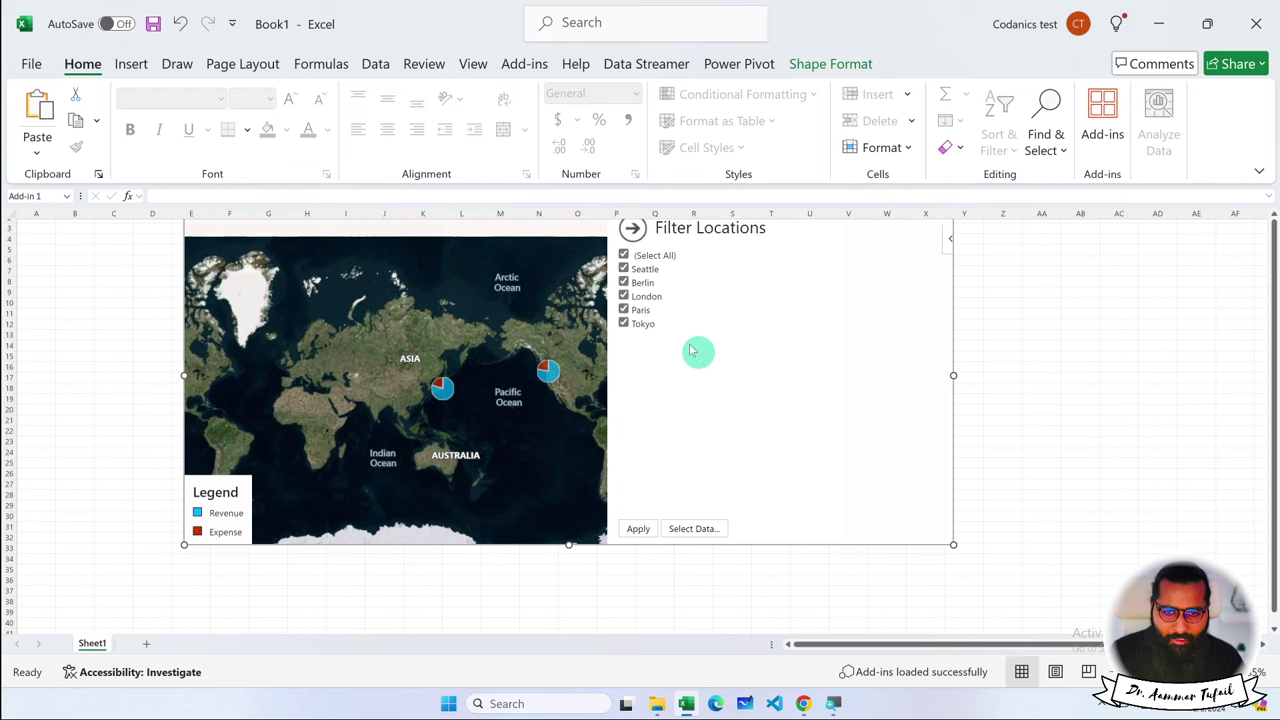
{"action": "left_click", "coordinate": [632, 228]}
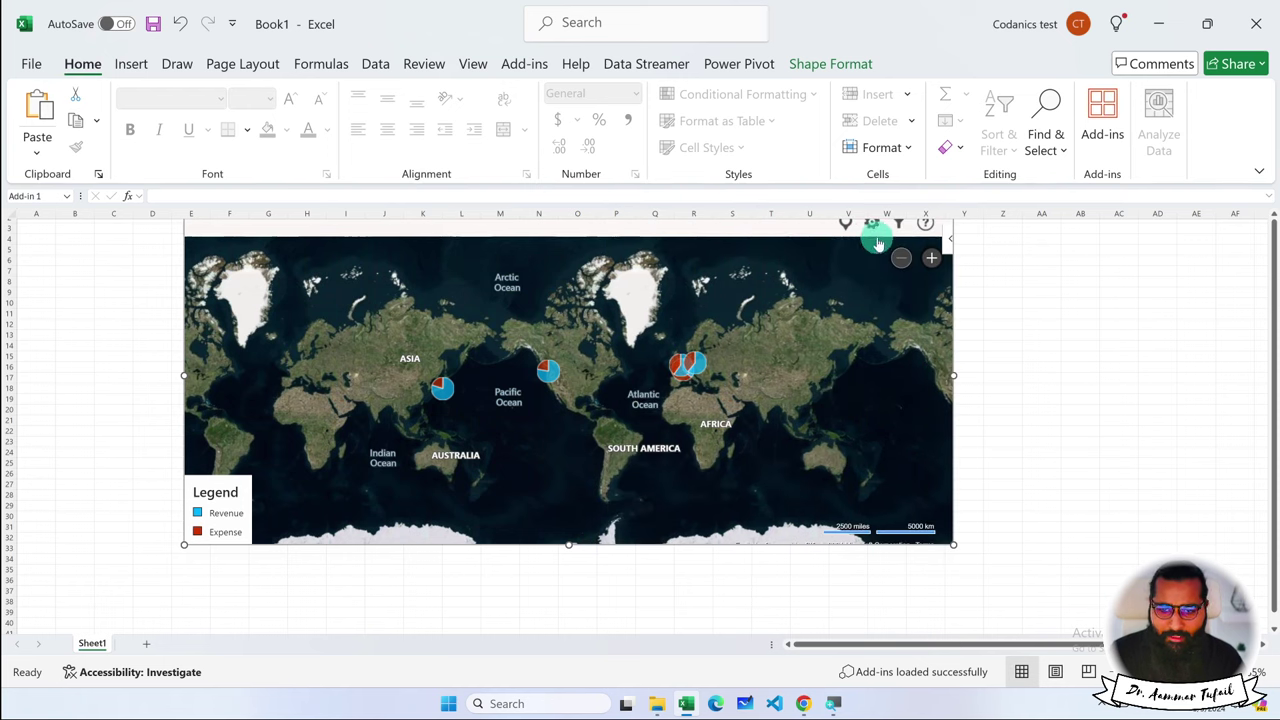
Reselect the map and pan its view slightly left.
{"action": "left_click", "coordinate": [776, 263]}
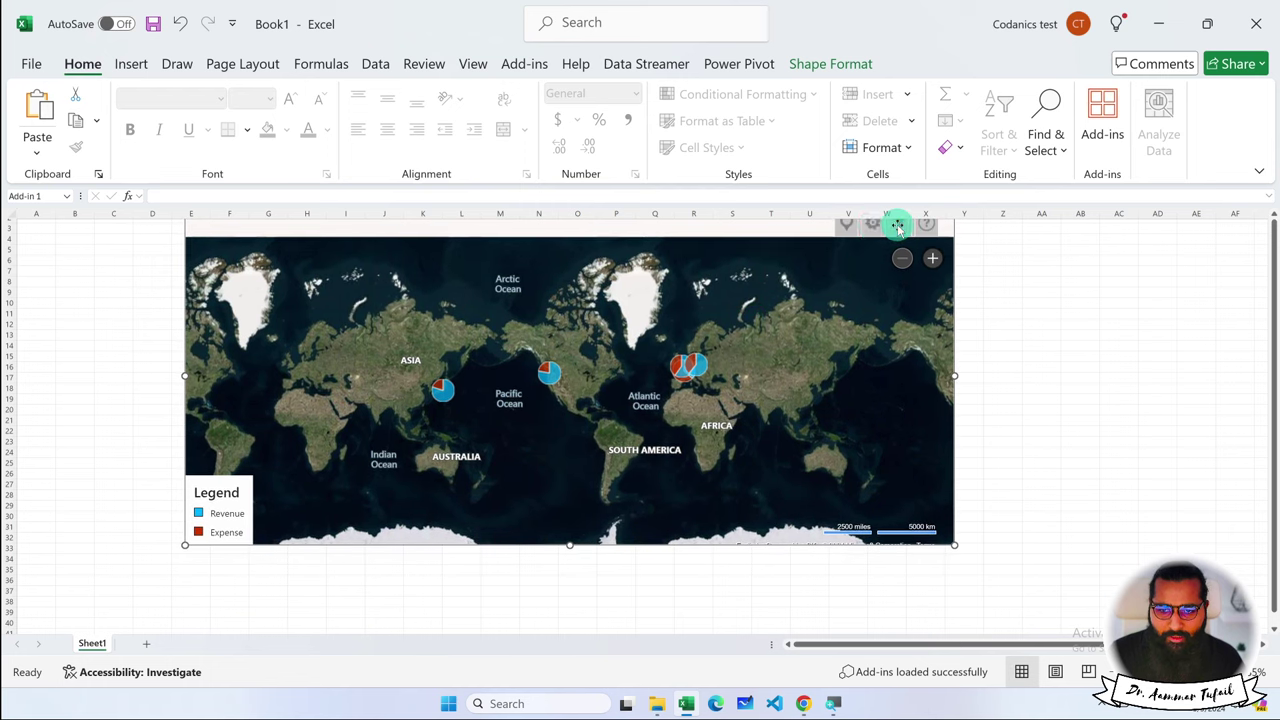
{"action": "left_click", "coordinate": [992, 293]}
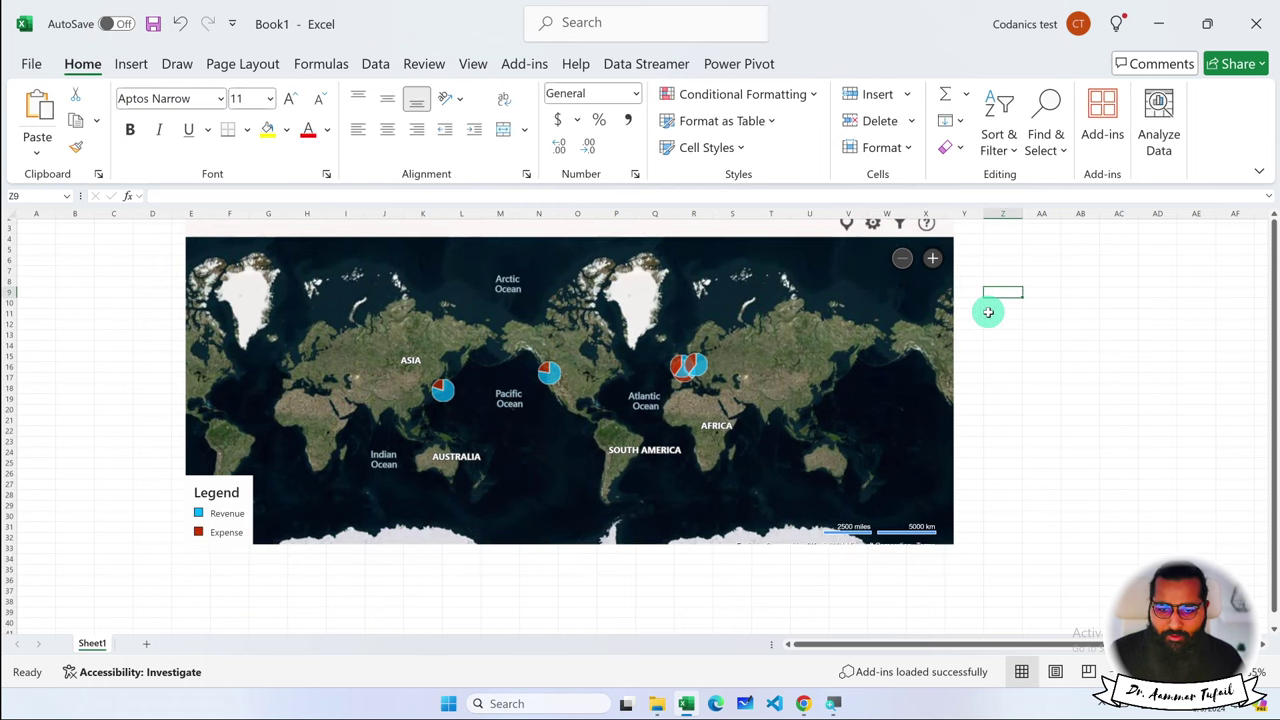
{"action": "left_click", "coordinate": [873, 226]}
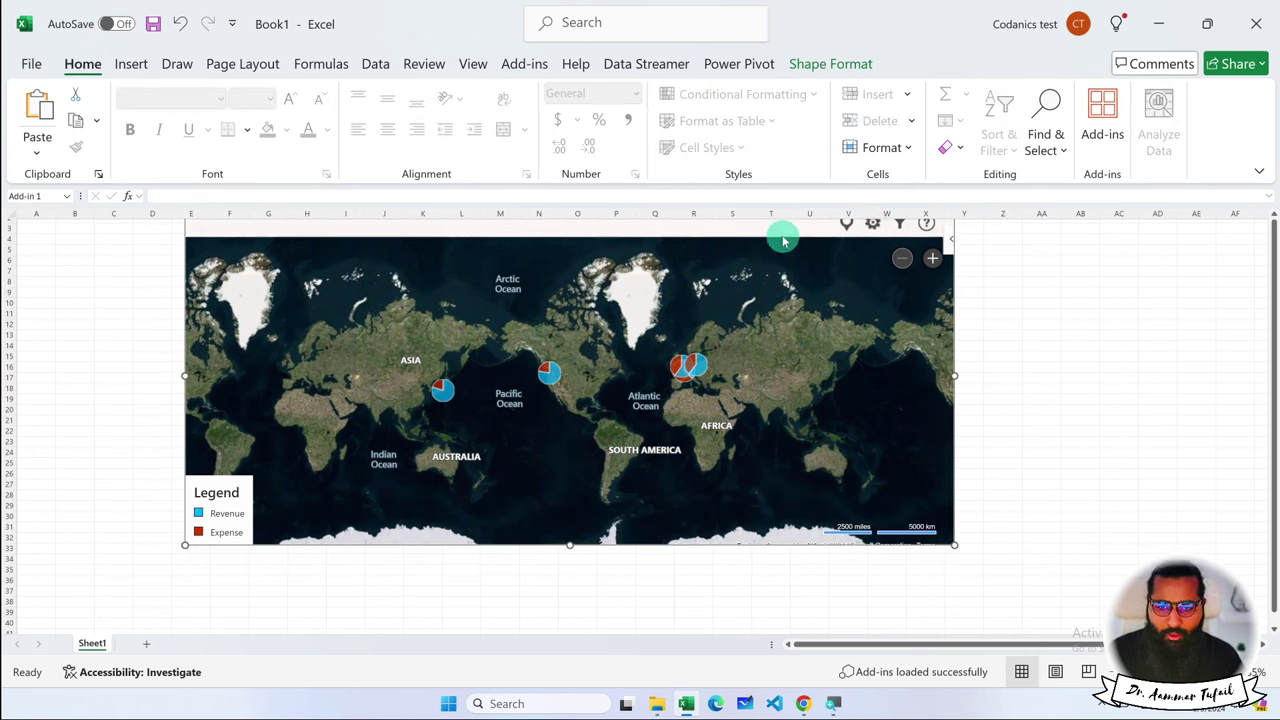
{"action": "left_click_drag", "start_coordinate": [299, 327], "coordinate": [293, 308]}
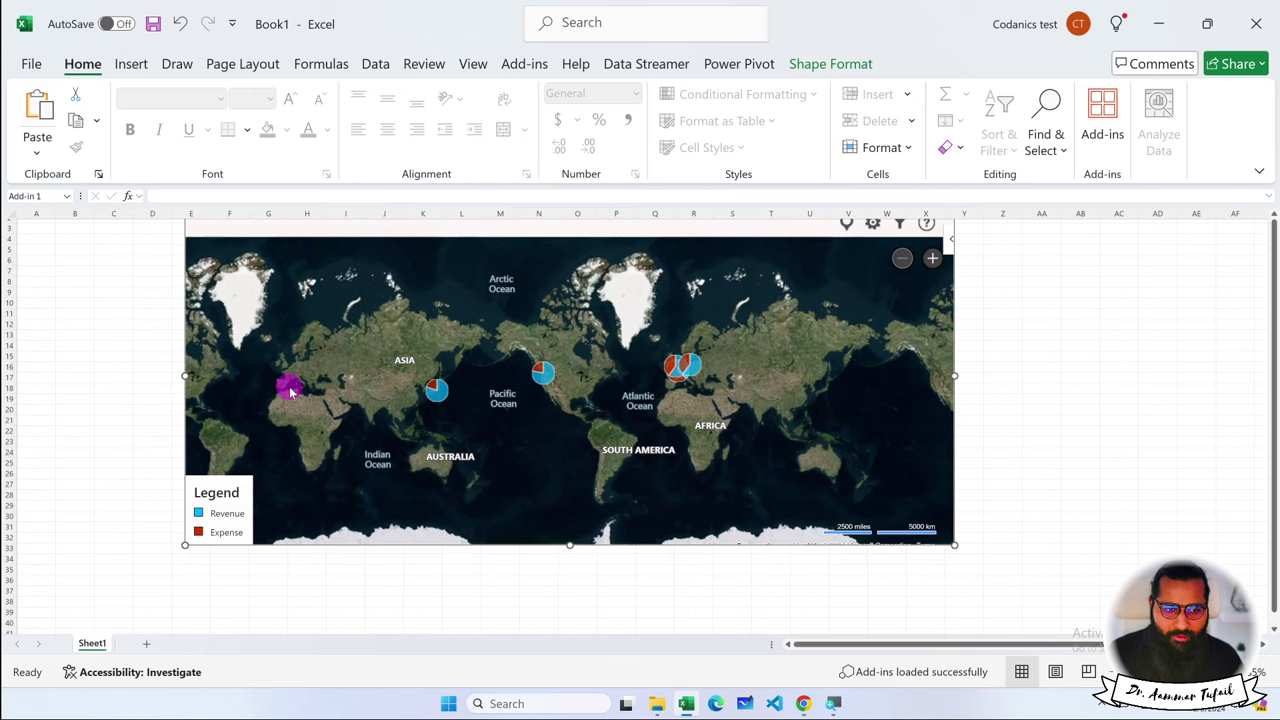
{"action": "left_click", "coordinate": [115, 250]}
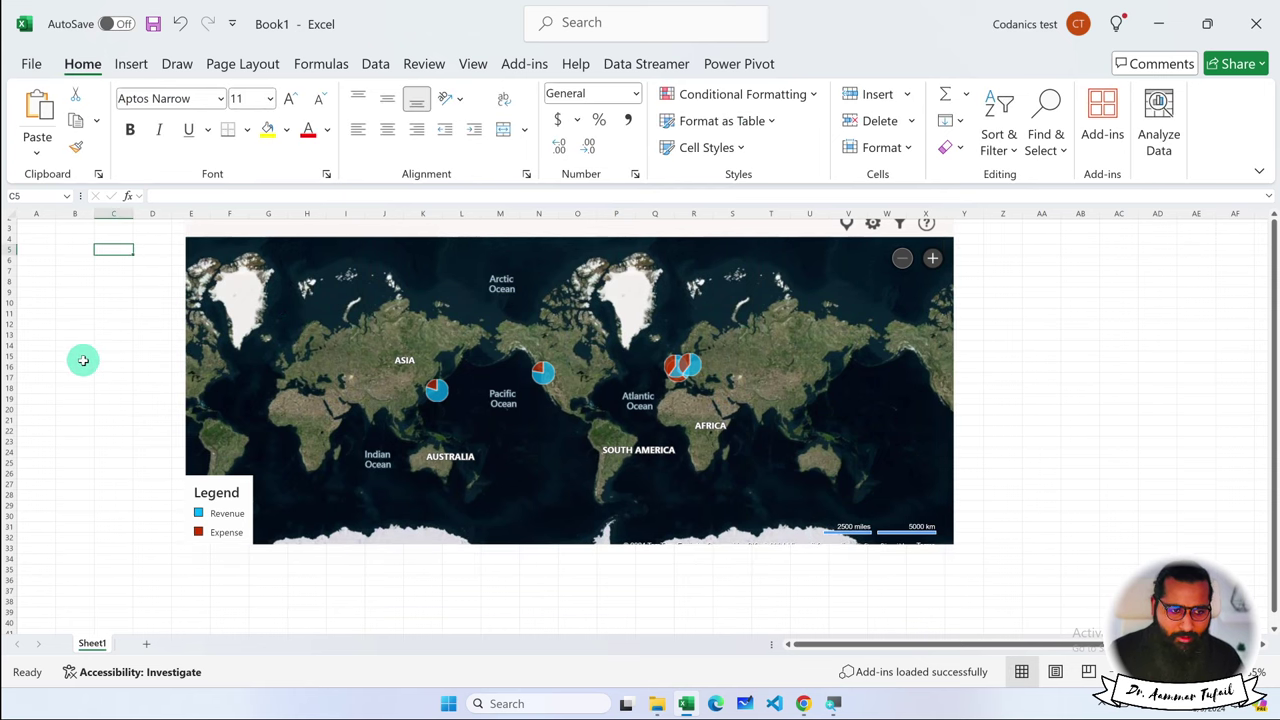
{"action": "scroll", "coordinate": [83, 360], "scroll_direction": "up", "scroll_amount": 1}
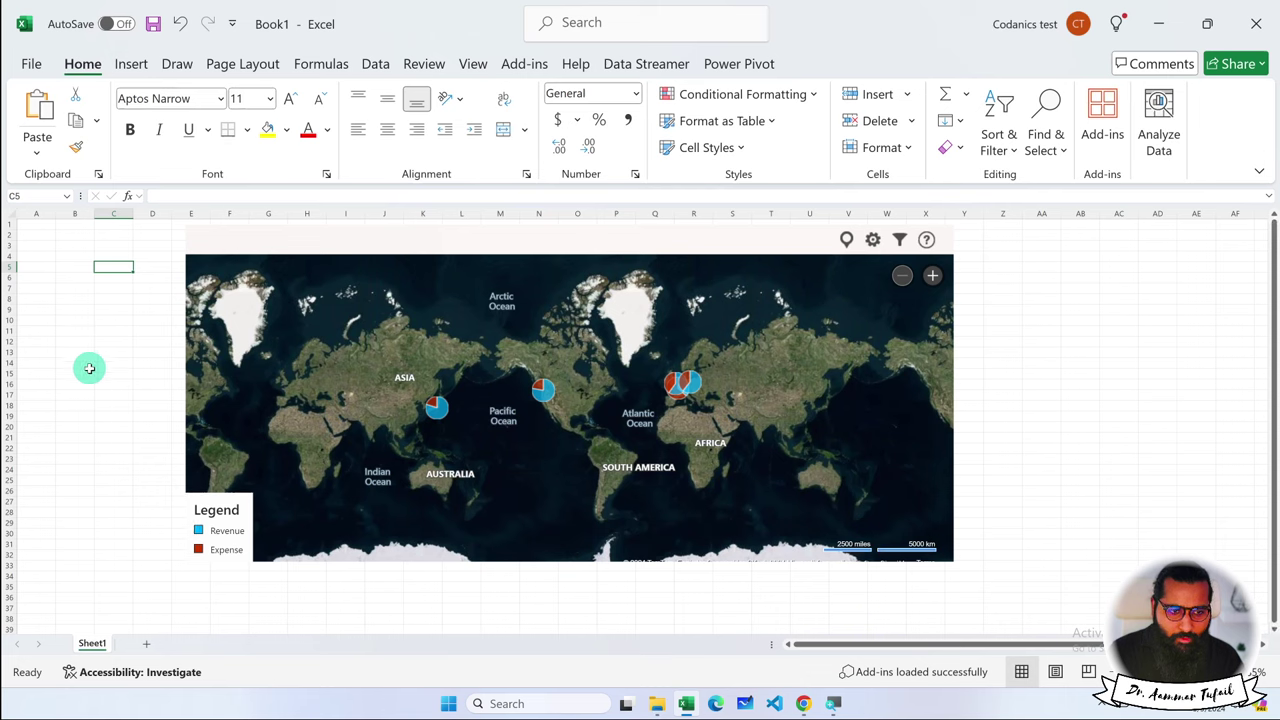
{"action": "left_click", "coordinate": [263, 312]}
Make the Revenue pins blue, set Map Type to Road, and toggle the legend off and on.
{"action": "left_click", "coordinate": [873, 240]}
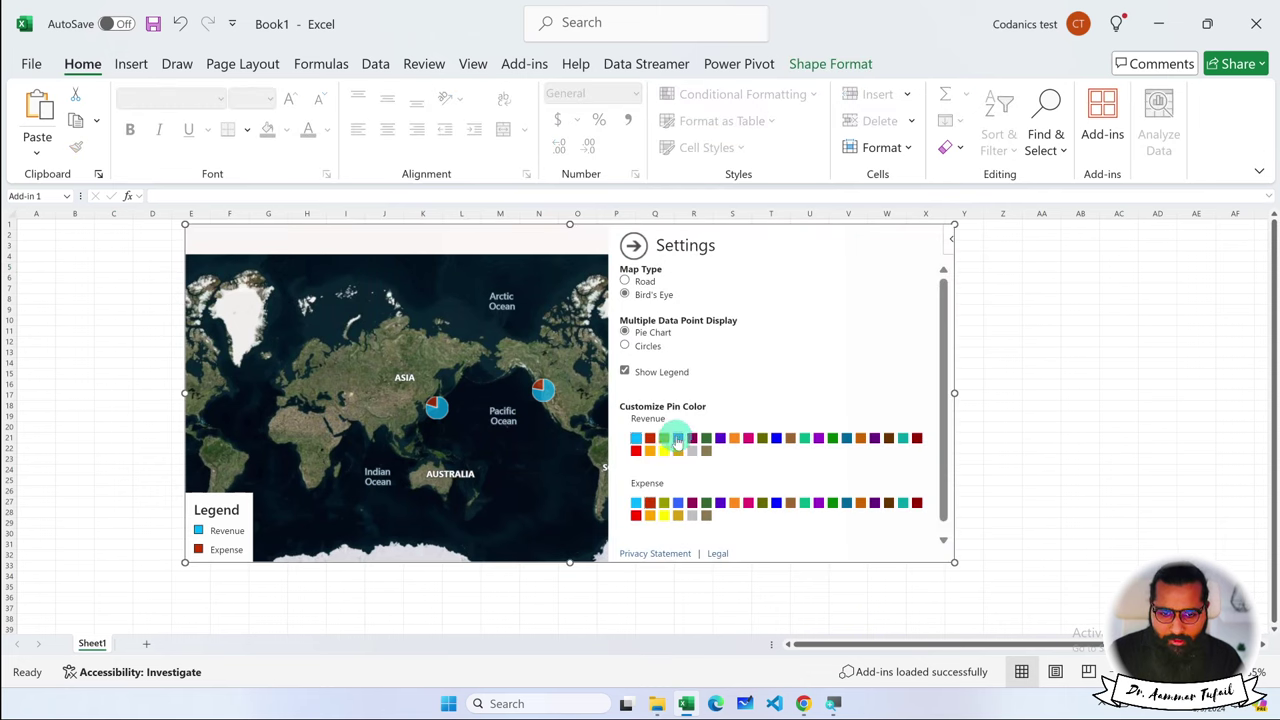
{"action": "left_click", "coordinate": [678, 439]}
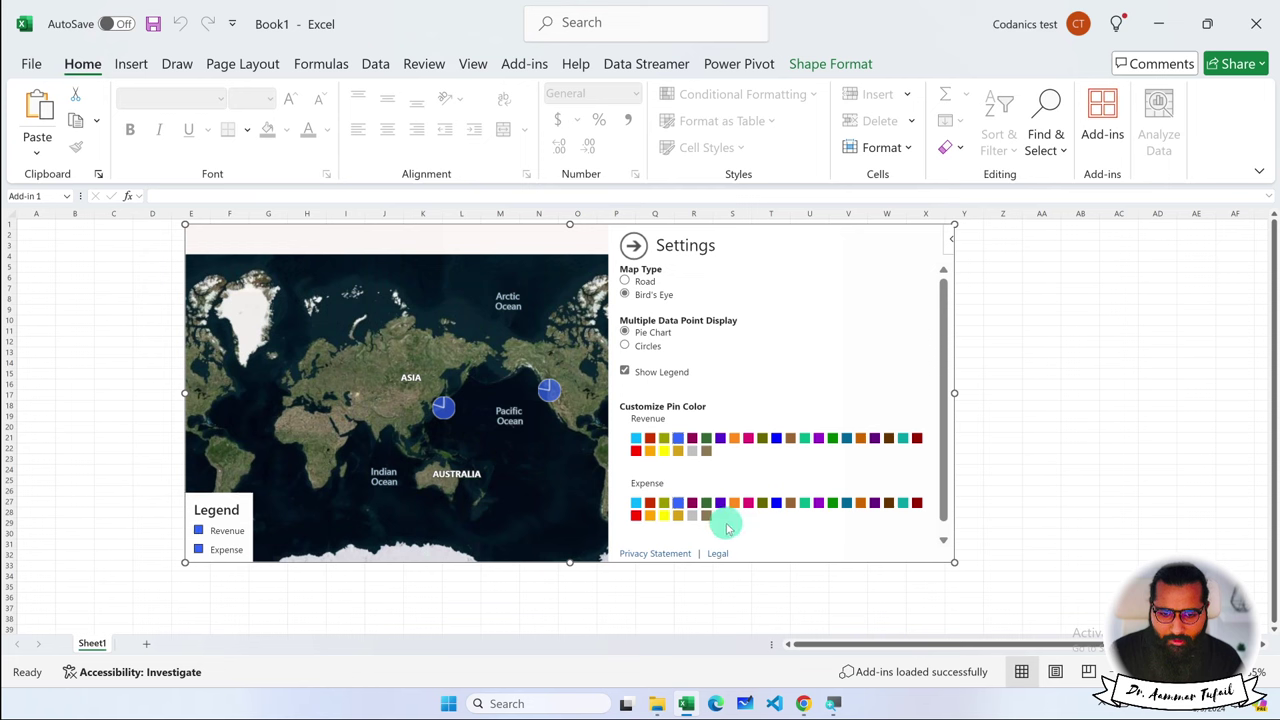
{"action": "left_click", "coordinate": [625, 281]}
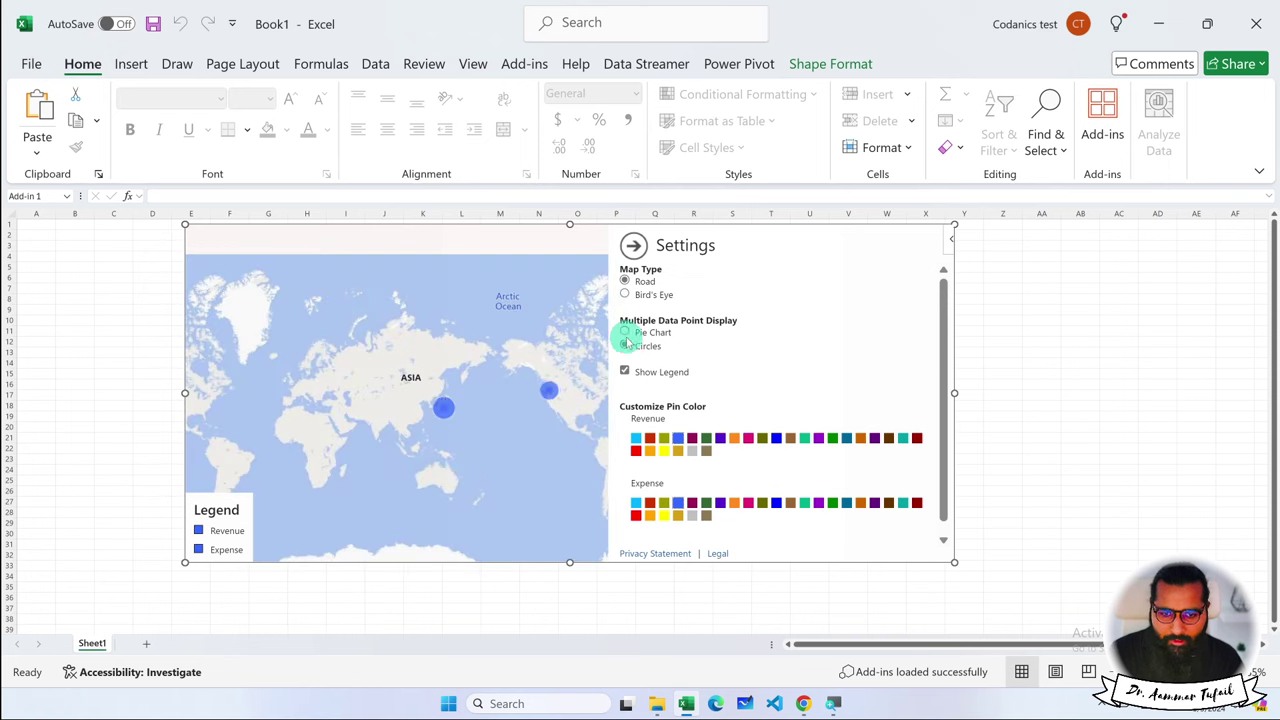
{"action": "left_click", "coordinate": [625, 372]}
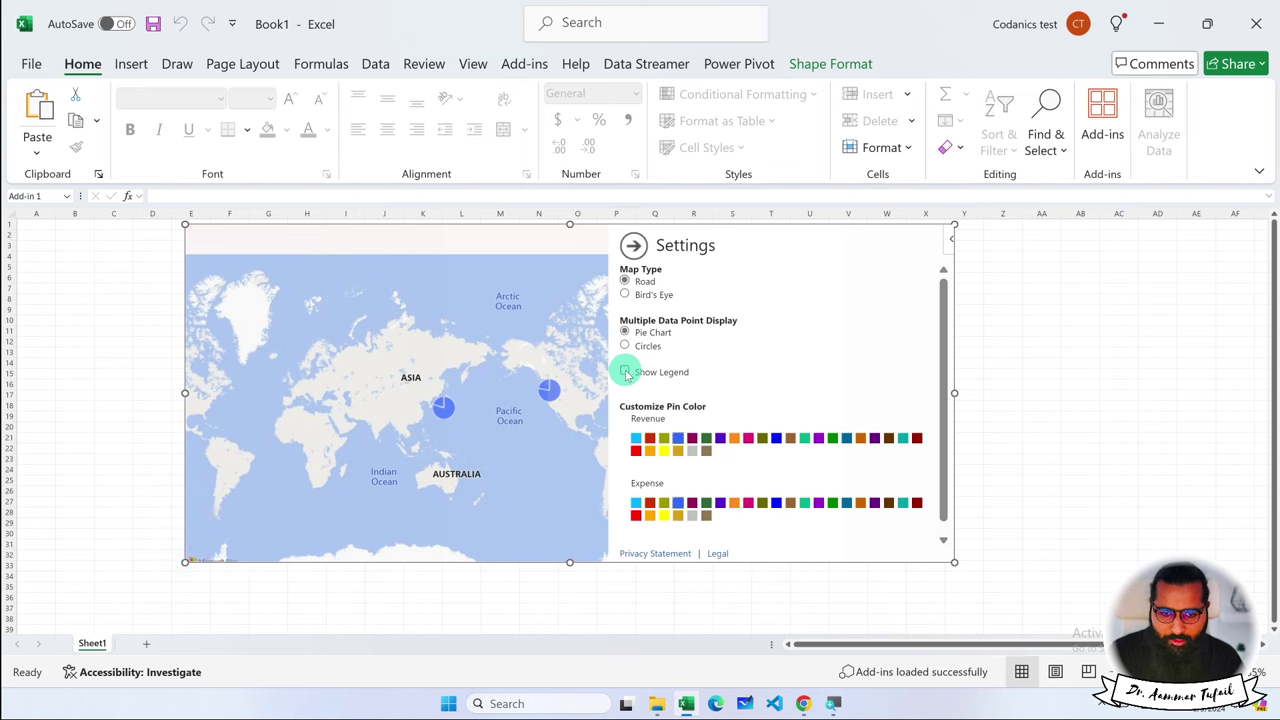
{"action": "left_click", "coordinate": [625, 372]}
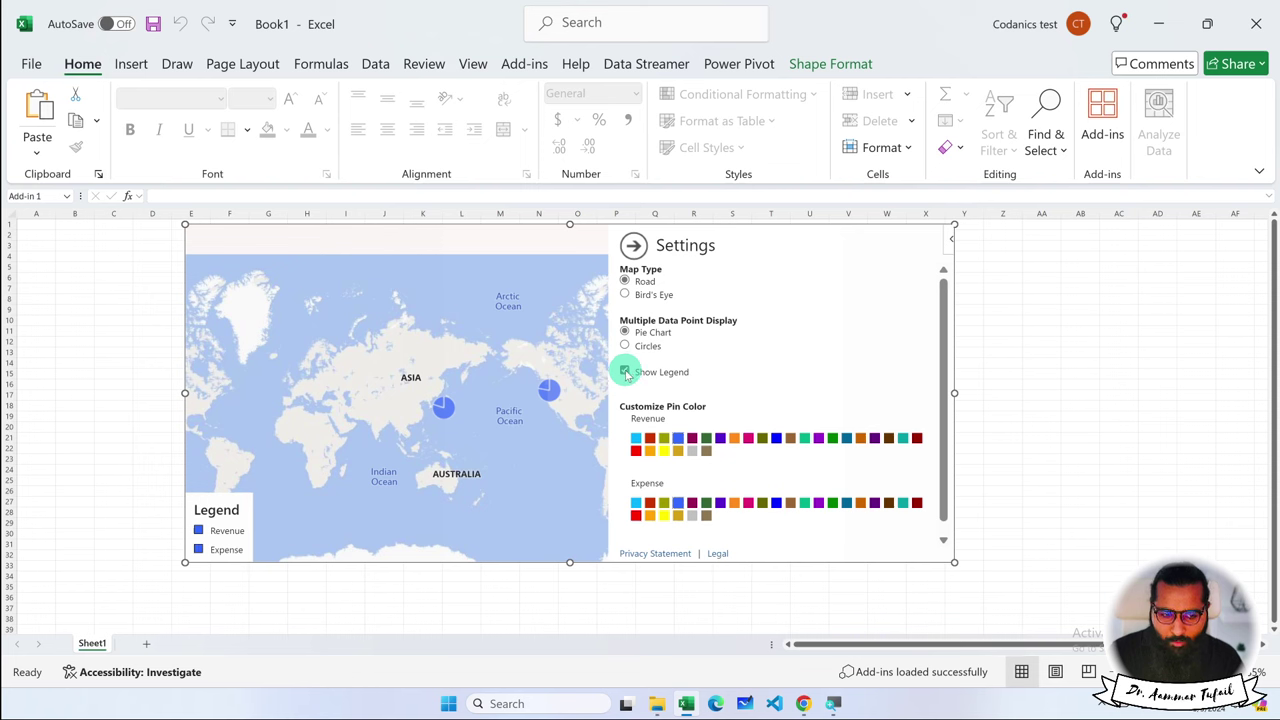
Deselect the map and select a block of empty cells beside it.
{"action": "left_click", "coordinate": [1026, 314]}
{"action": "left_click", "coordinate": [943, 250]}
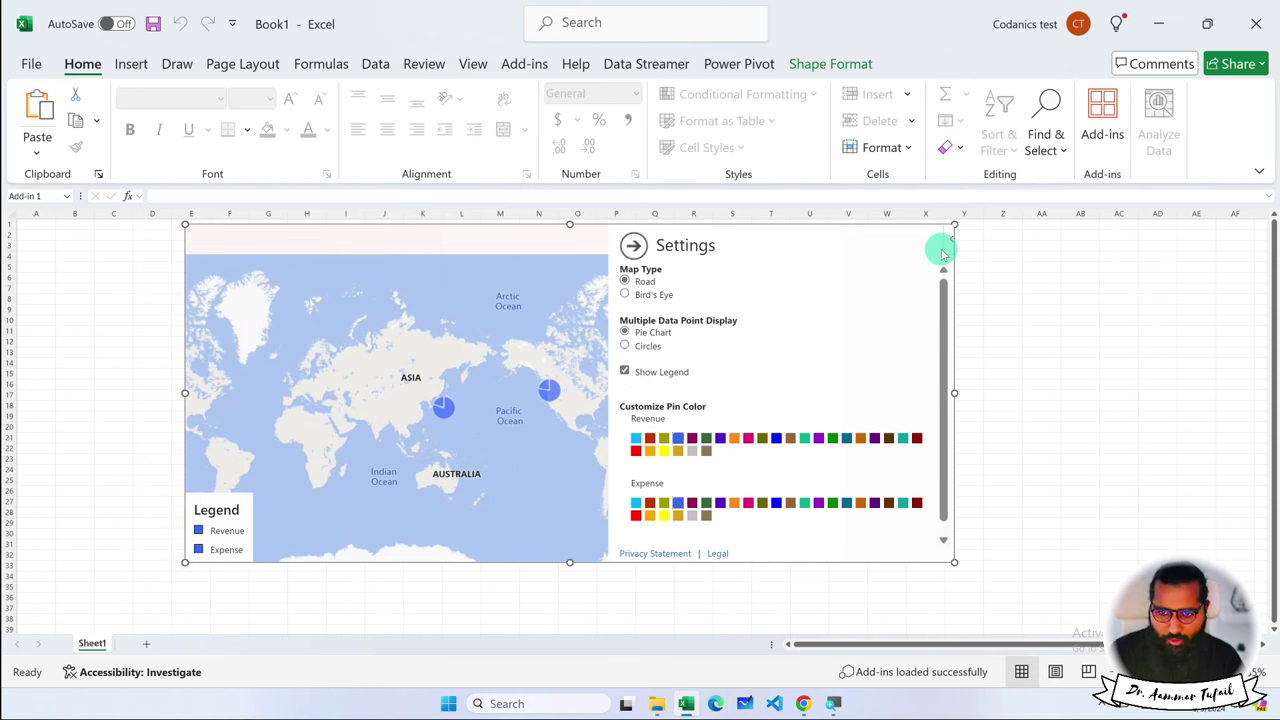
{"action": "left_click", "coordinate": [1020, 277]}
{"action": "left_click_drag", "start_coordinate": [1014, 280], "coordinate": [660, 366]}
Pick an empty cell, type 'ubbles' in the add-ins list, then close it and scroll down.
{"action": "left_click", "coordinate": [1107, 243]}
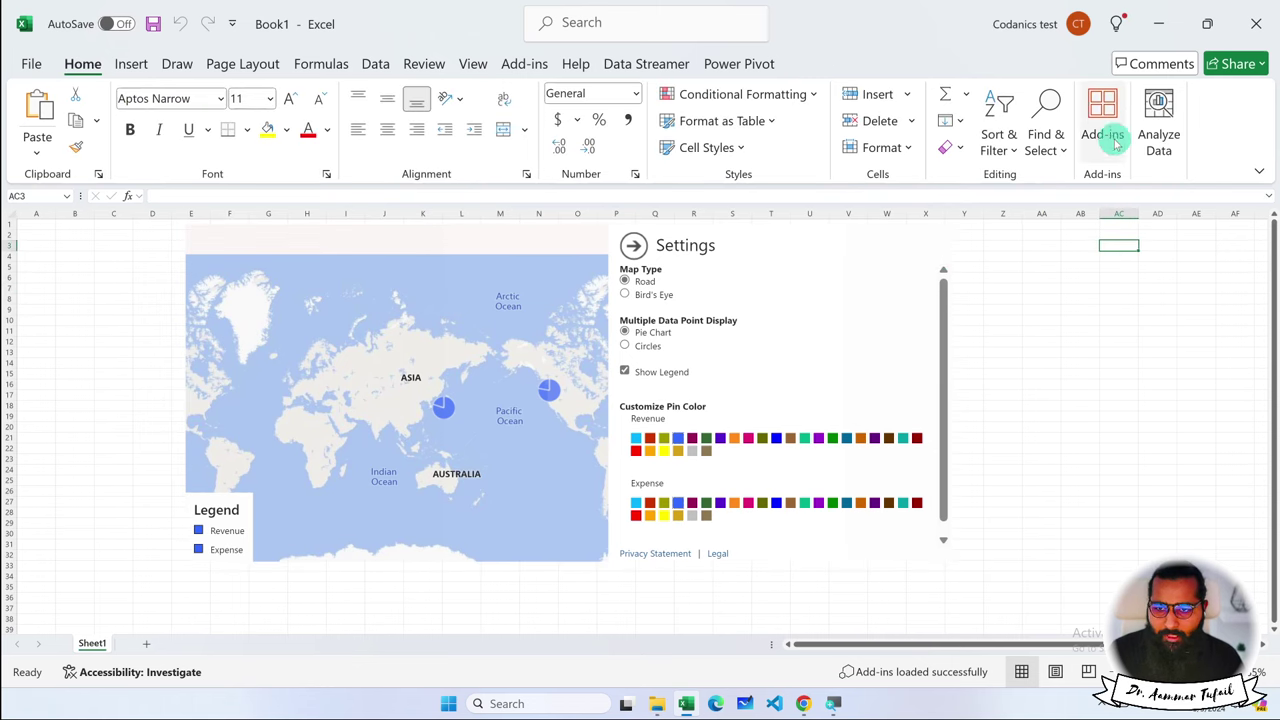
{"action": "left_click", "coordinate": [1110, 128]}
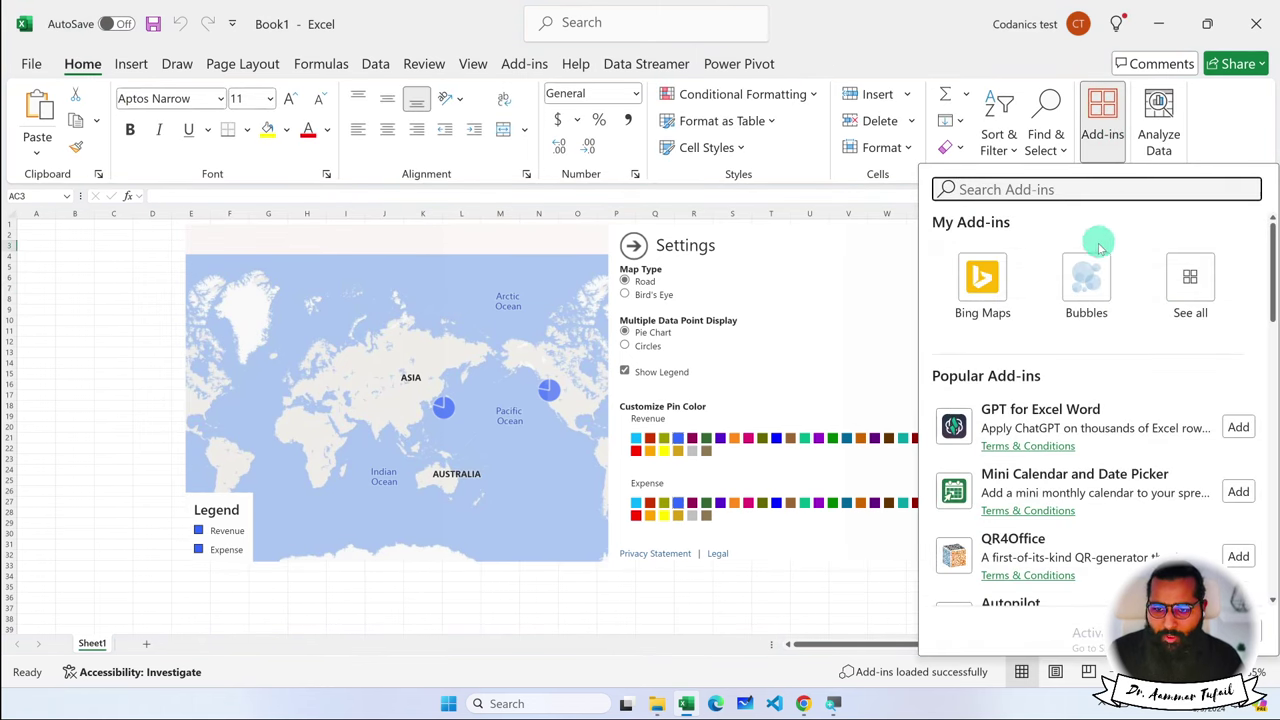
{"action": "type", "text": "bubble"}
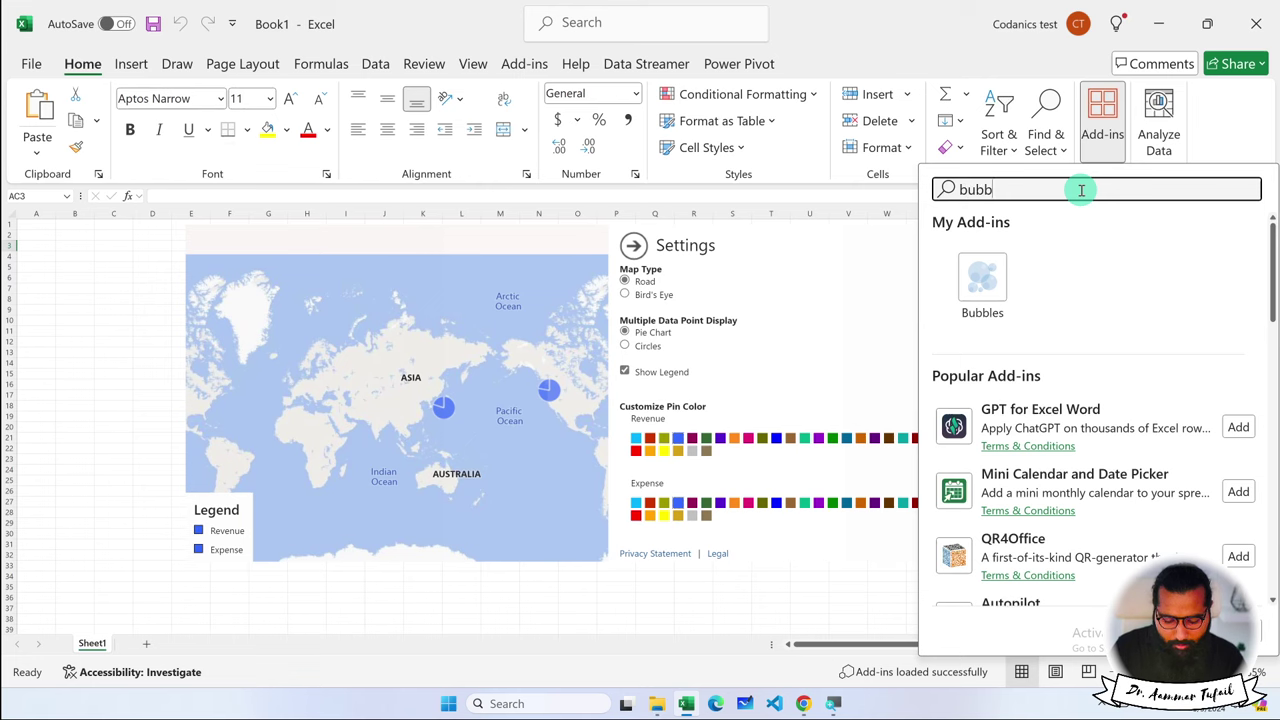
{"action": "type", "text": "s"}
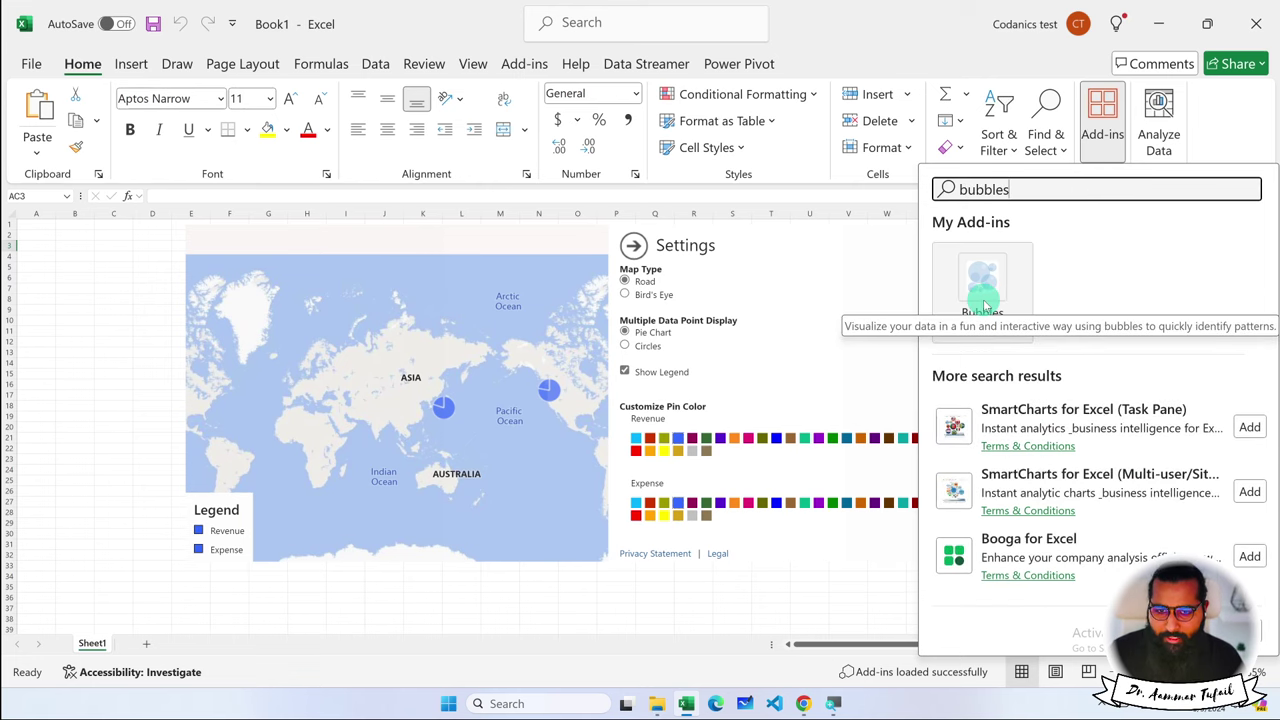
{"action": "left_click", "coordinate": [147, 371]}
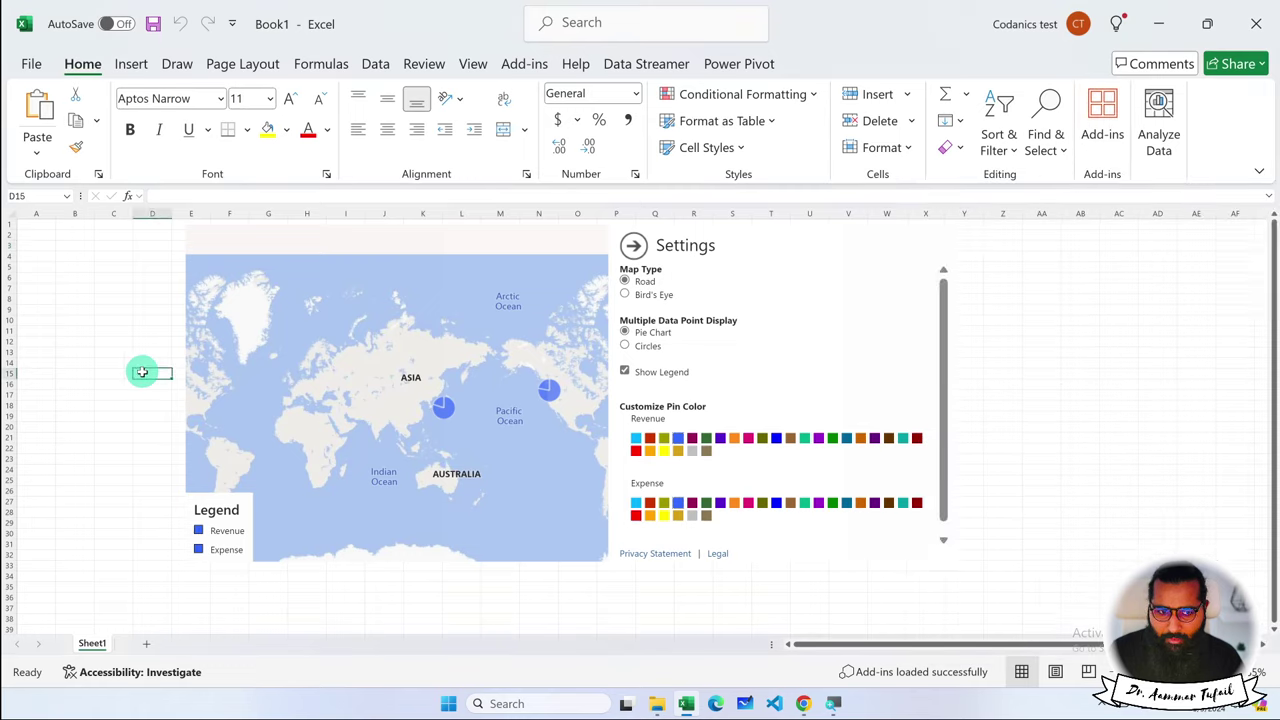
{"action": "scroll", "coordinate": [137, 365], "scroll_direction": "down", "scroll_amount": 14}
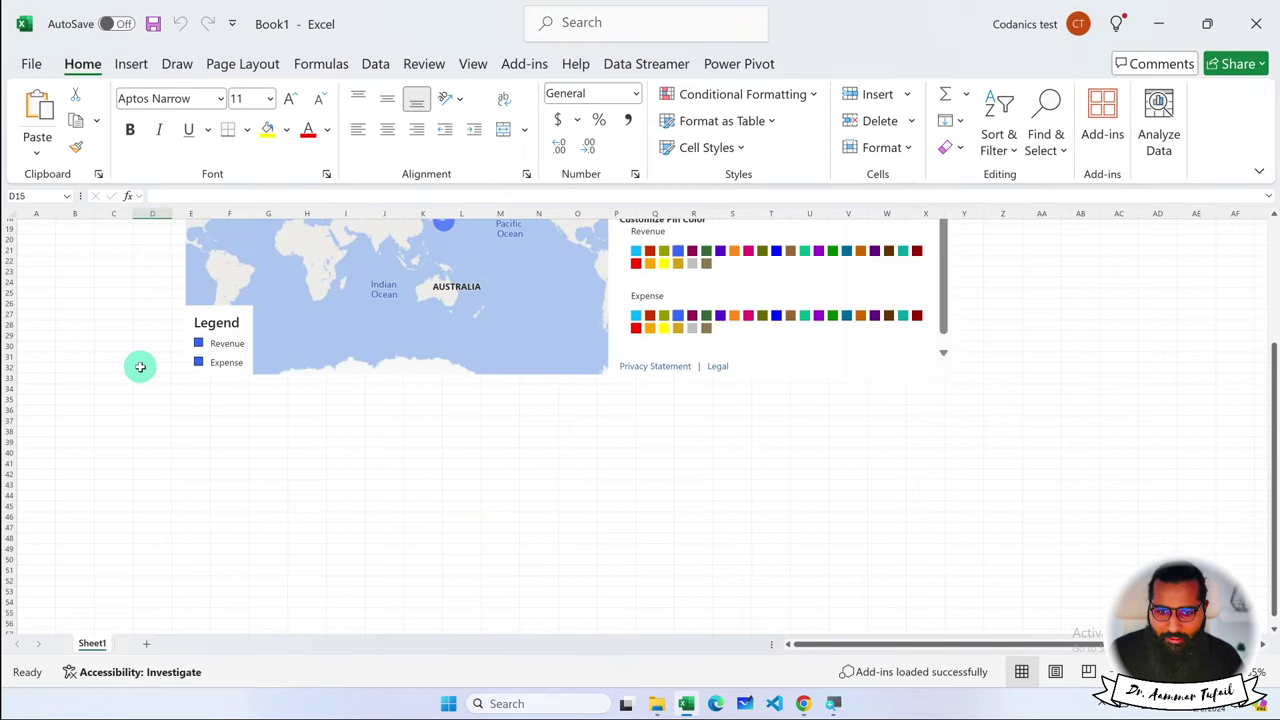
Insert the Excel Bubbles add-in, widen it, and move it up and left.
{"action": "left_click", "coordinate": [1102, 125]}
{"action": "left_click", "coordinate": [1090, 282]}
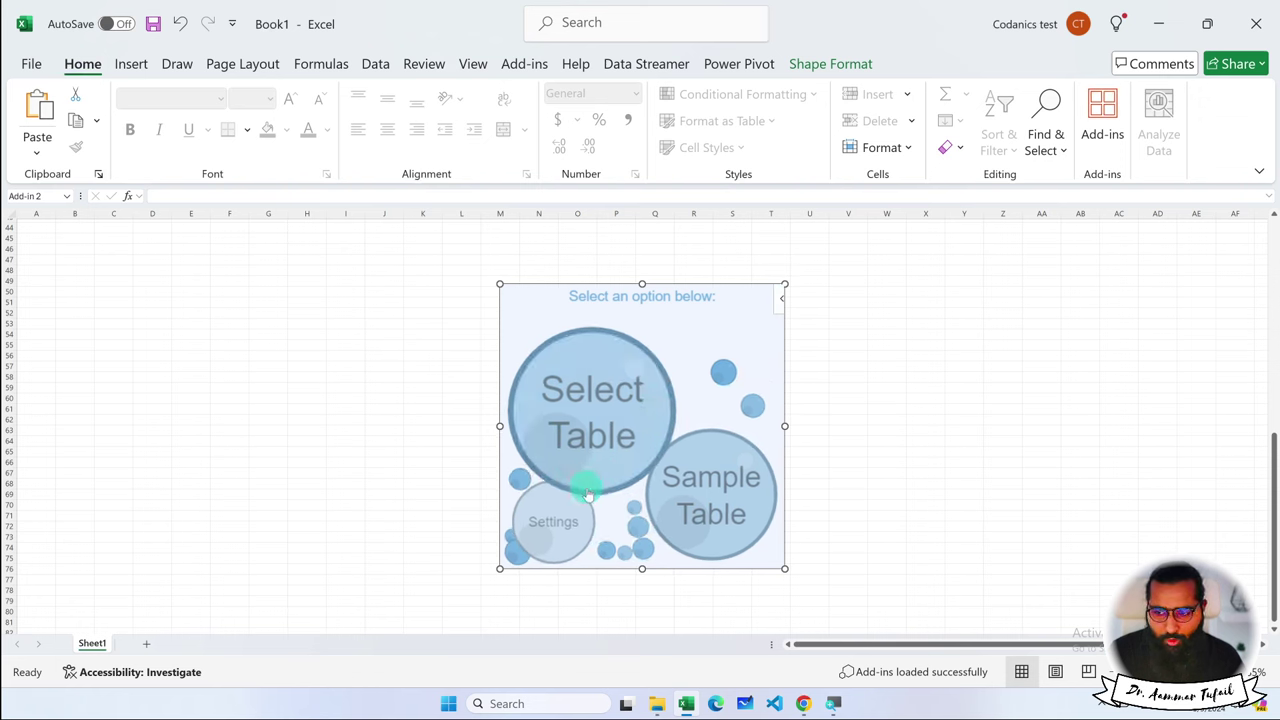
{"action": "left_click_drag", "start_coordinate": [784, 425], "coordinate": [989, 425]}
{"action": "left_click", "coordinate": [712, 497]}
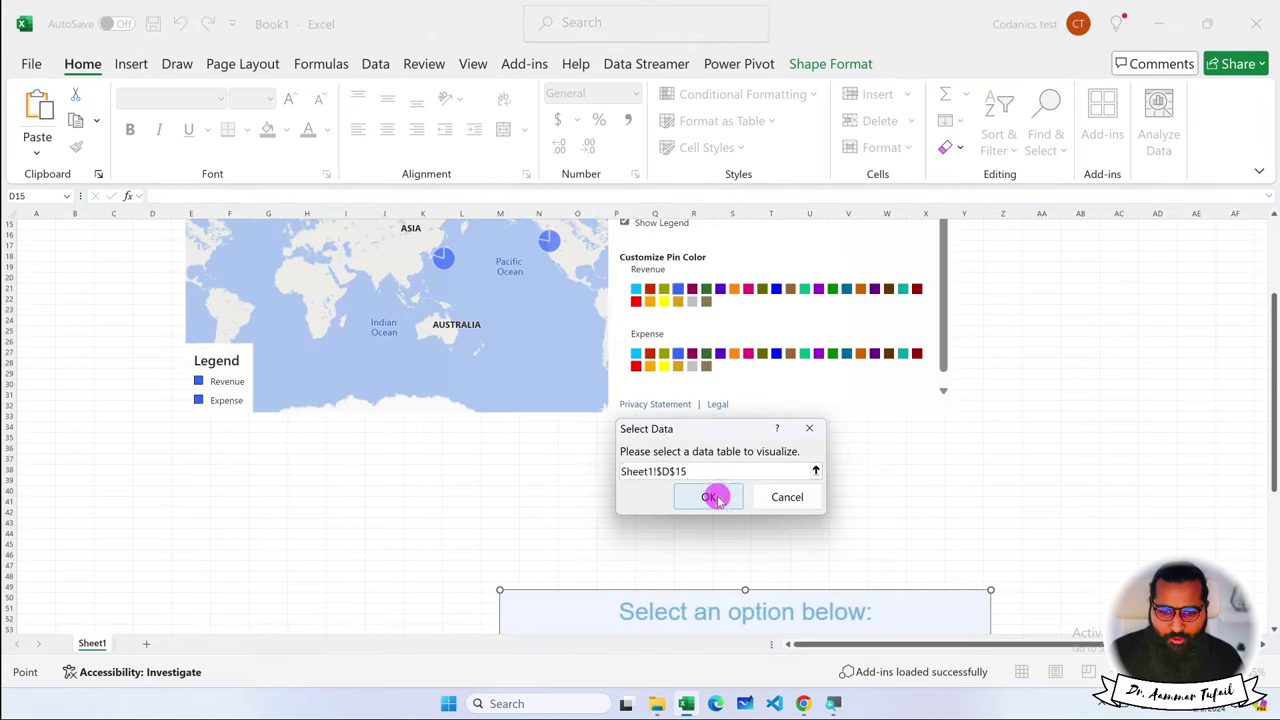
{"action": "scroll", "coordinate": [840, 460], "scroll_direction": "down", "scroll_amount": 7}
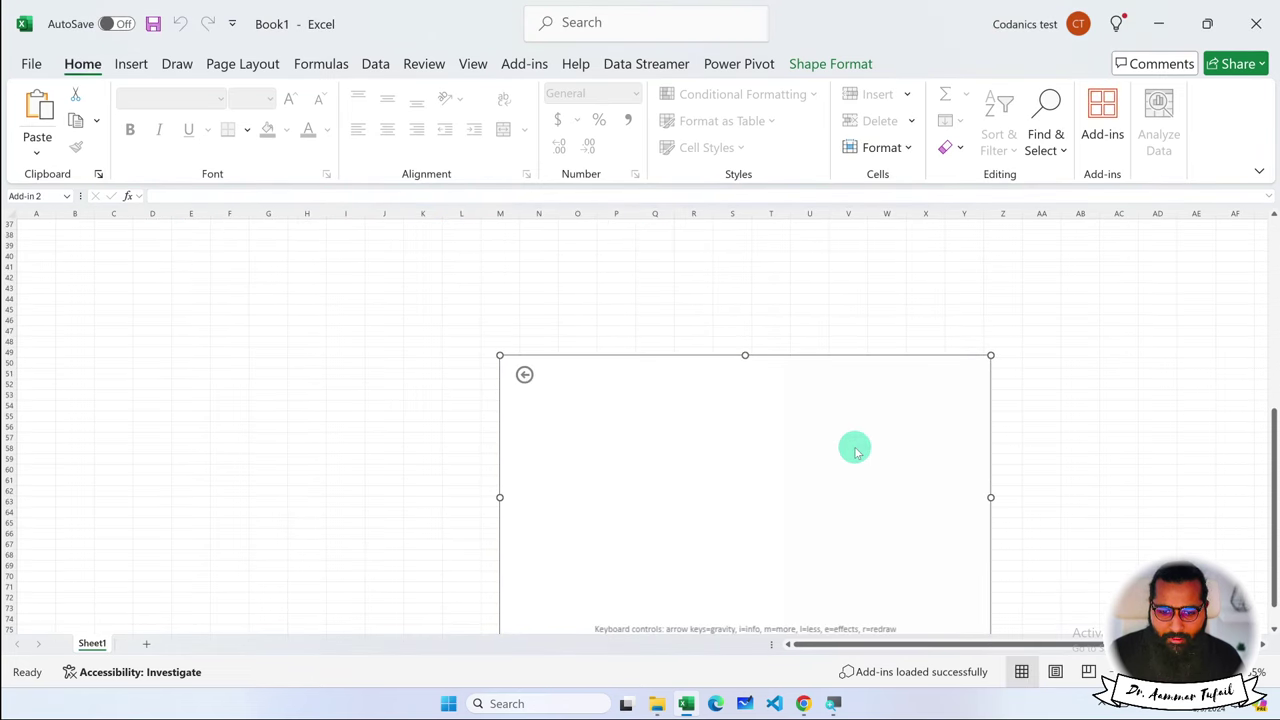
{"action": "left_click", "coordinate": [524, 374]}
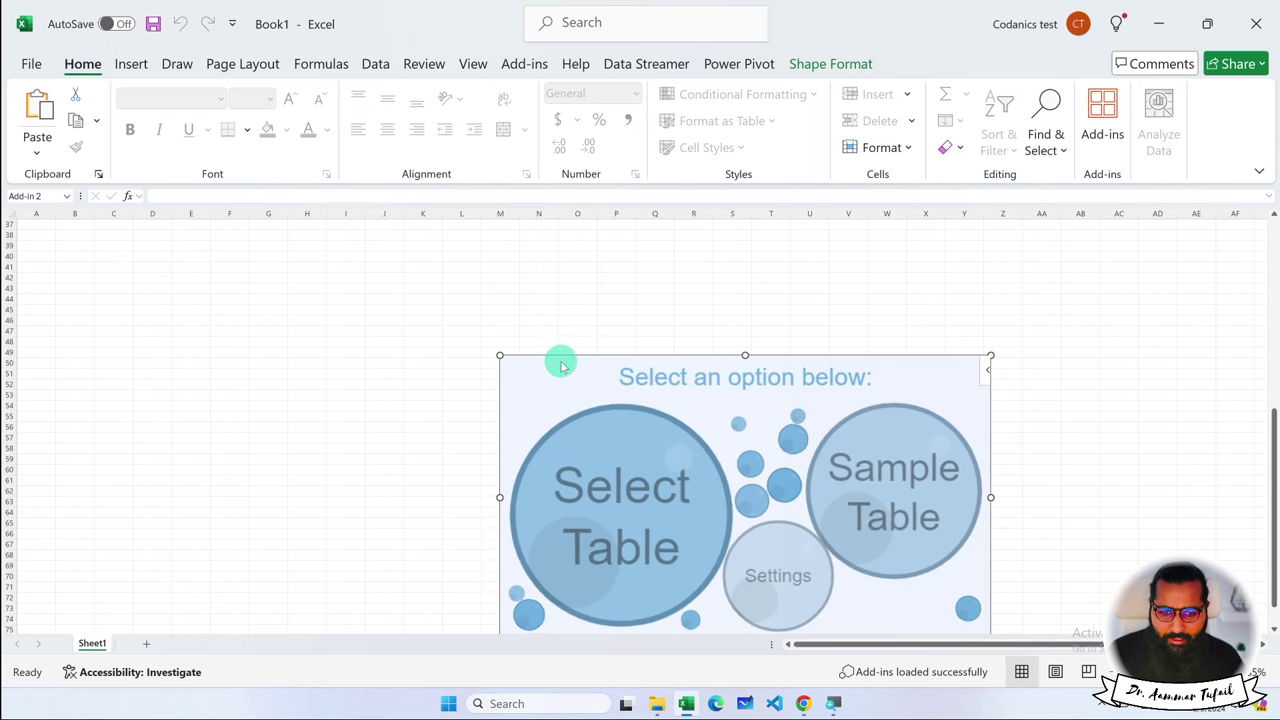
{"action": "left_click_drag", "start_coordinate": [573, 340], "coordinate": [386, 251]}
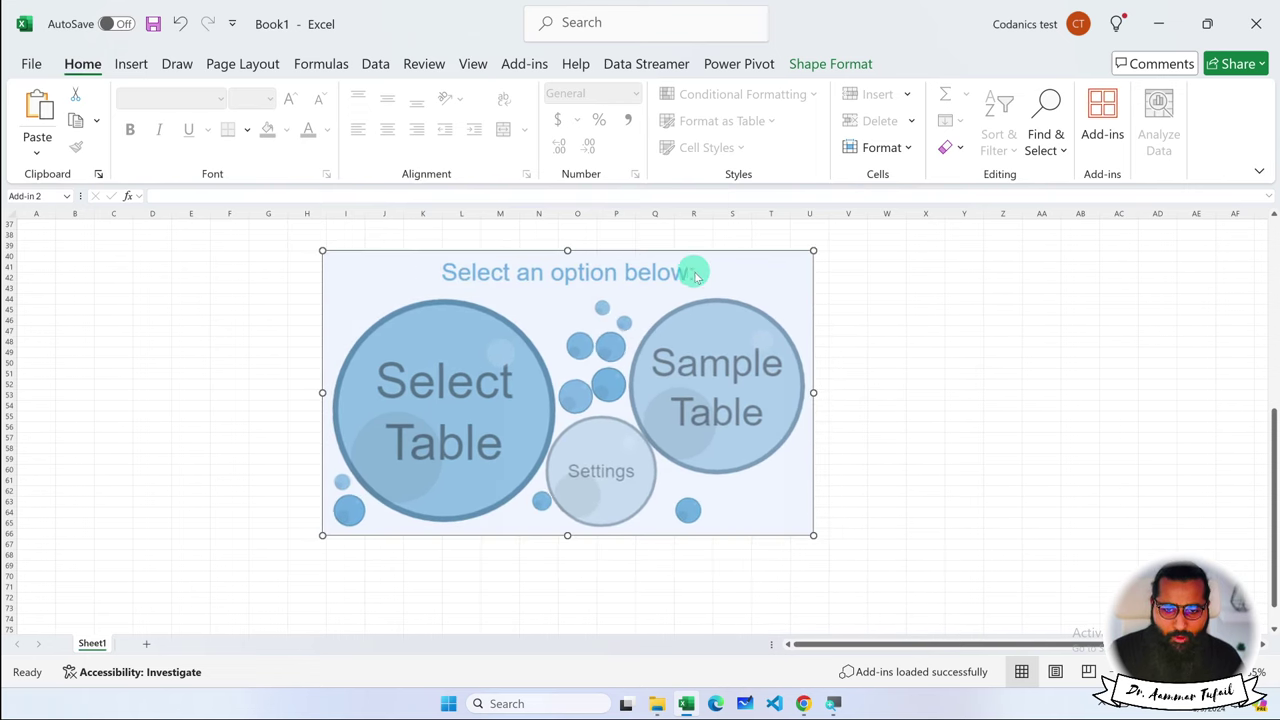
Delete the Excel Bubbles add-in via its options menu.
{"action": "left_click", "coordinate": [810, 262]}
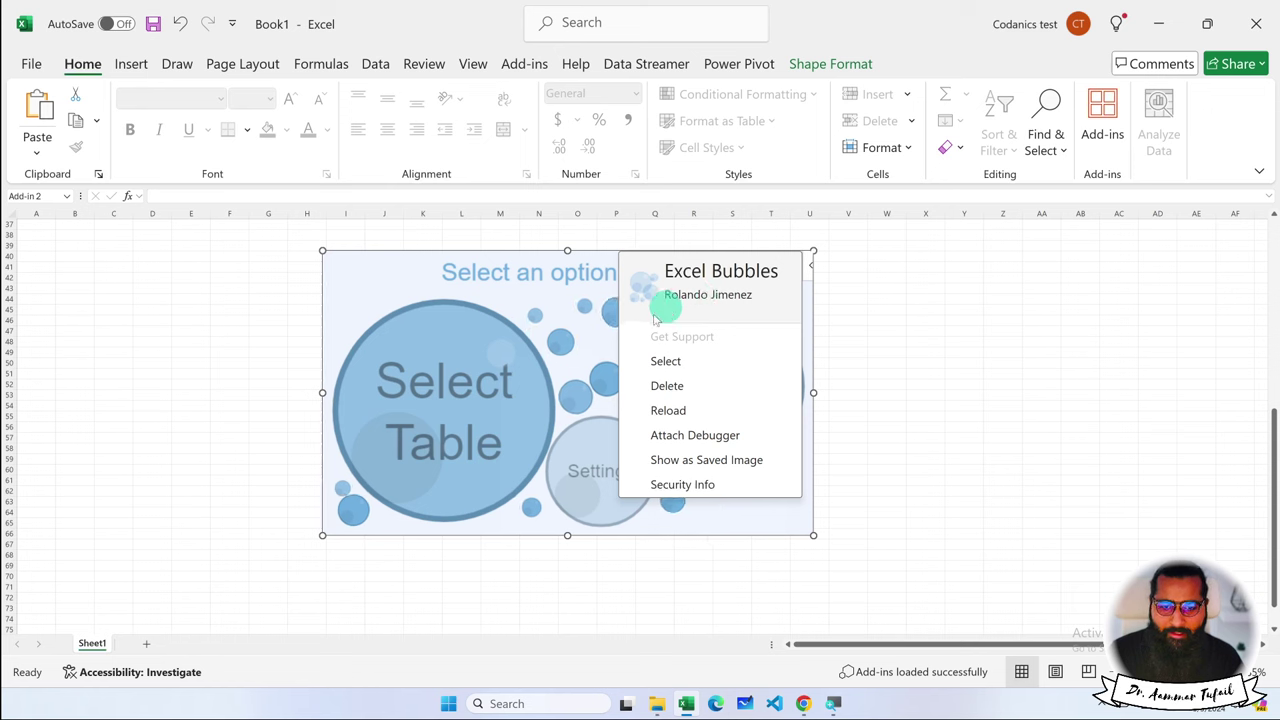
{"action": "left_click", "coordinate": [423, 291]}
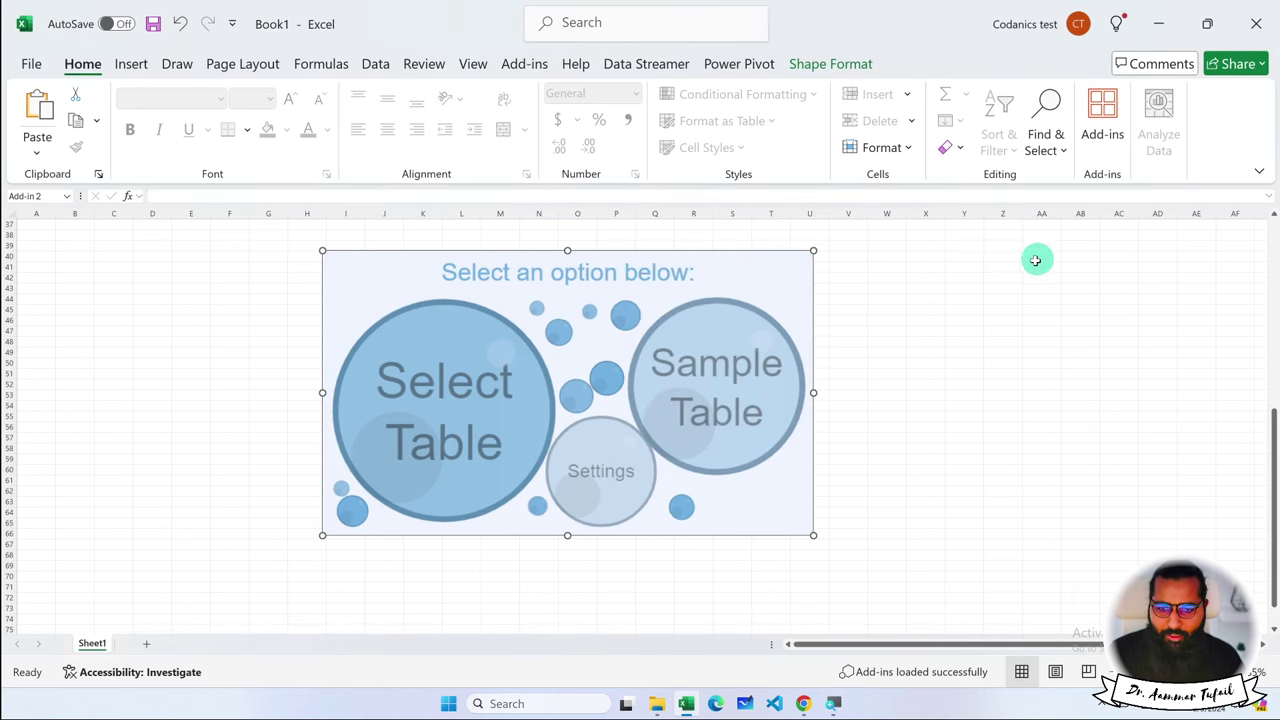
{"action": "left_click", "coordinate": [810, 258]}
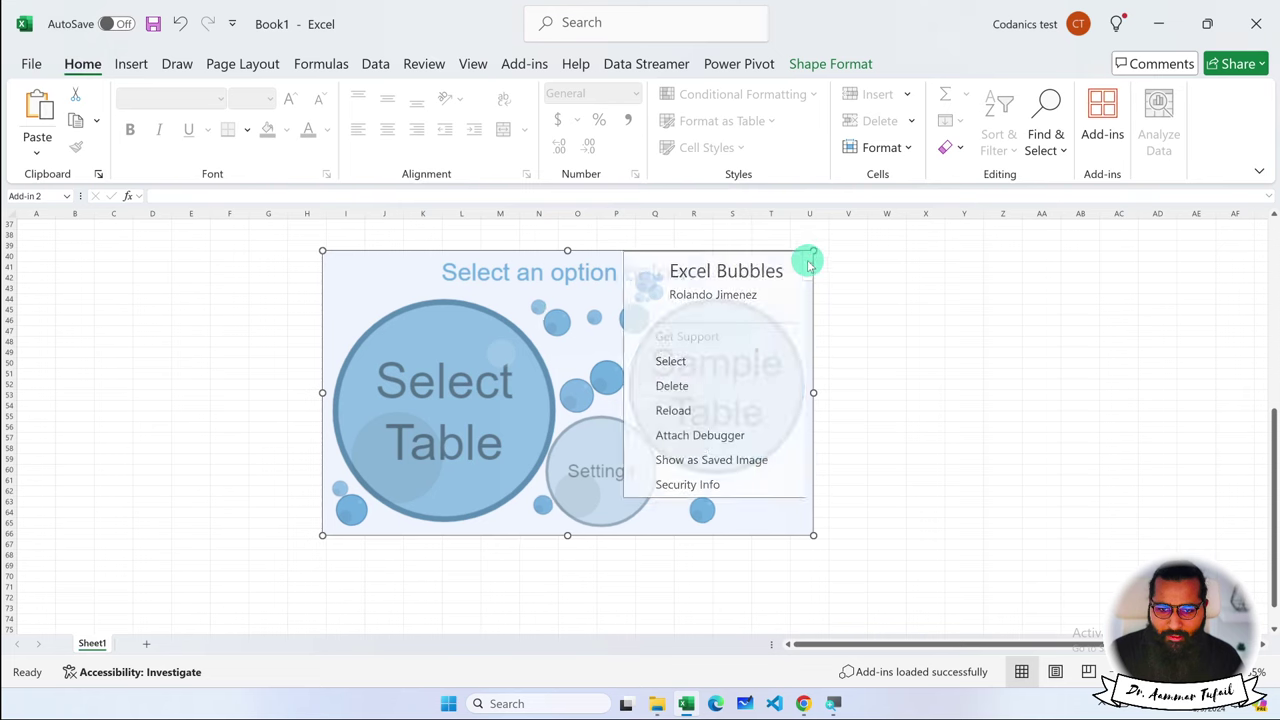
{"action": "left_click", "coordinate": [706, 386]}
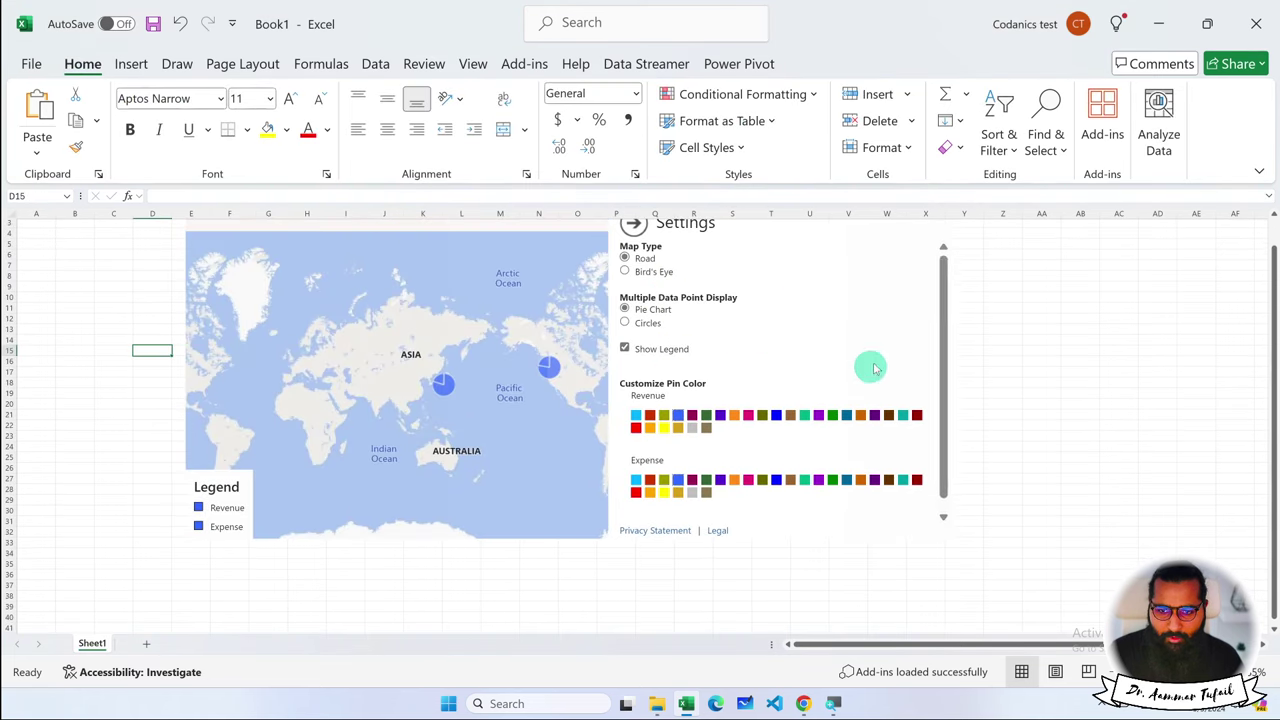
Delete the Bing Maps add-in and clear the sample data in J6:T20.
{"action": "scroll", "coordinate": [900, 286], "scroll_direction": "up", "scroll_amount": 1}
{"action": "left_click", "coordinate": [905, 280]}
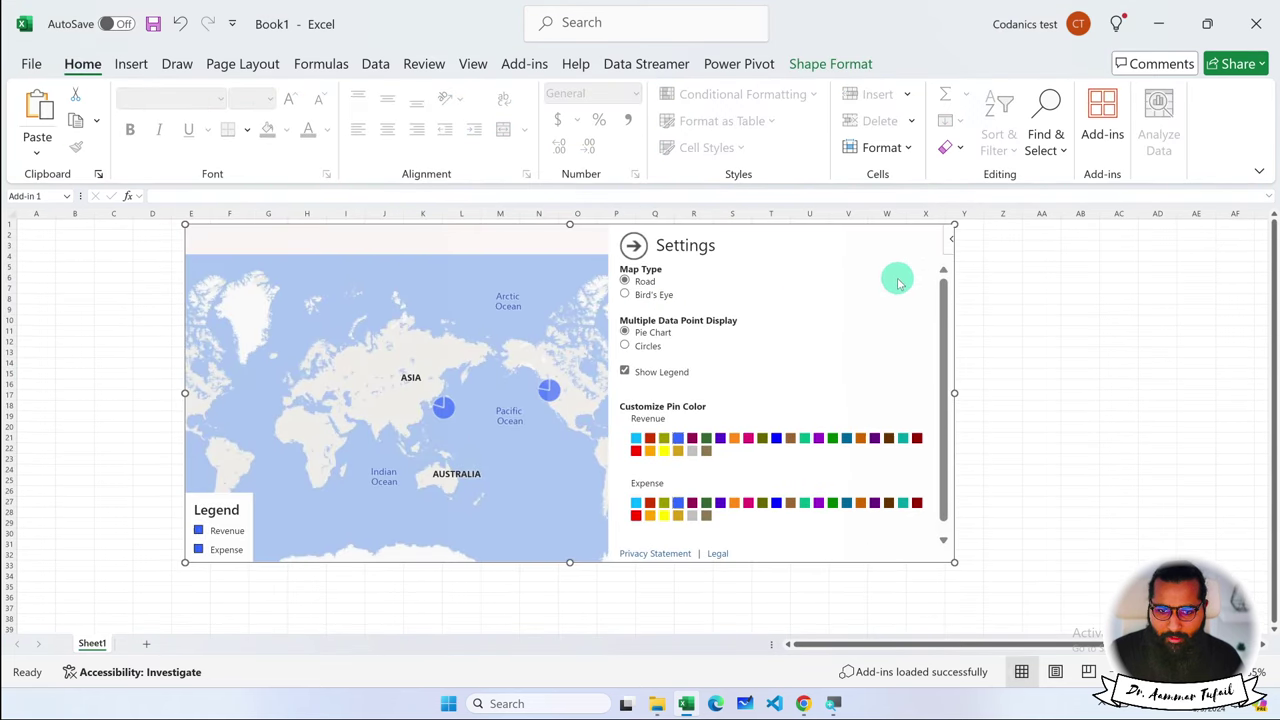
{"action": "left_click", "coordinate": [949, 250]}
{"action": "left_click", "coordinate": [858, 362]}
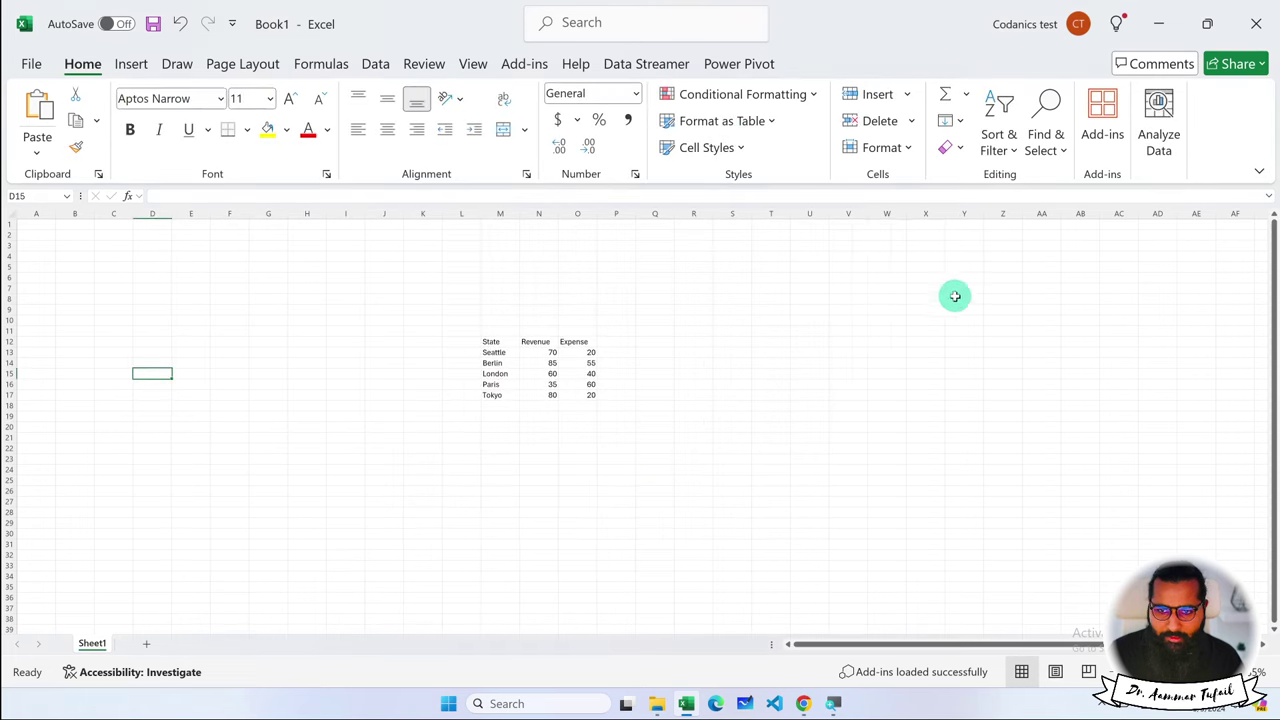
{"action": "left_click_drag", "start_coordinate": [770, 277], "coordinate": [389, 421]}
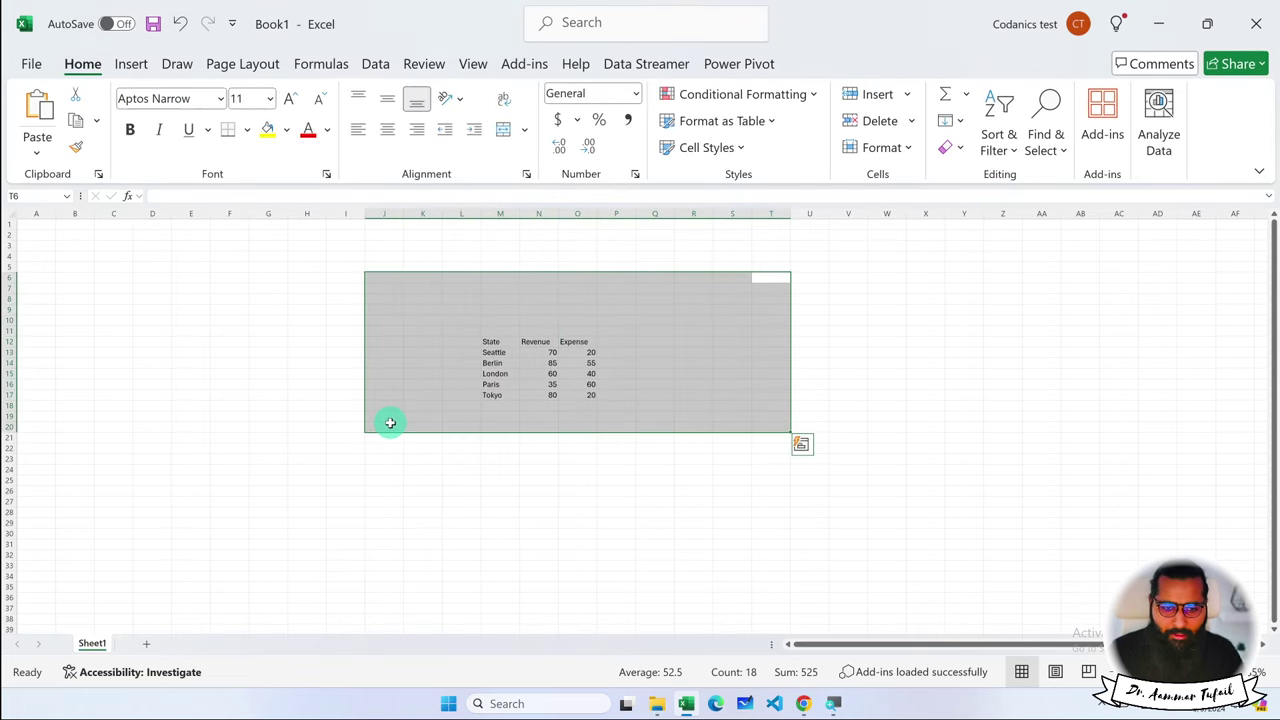
{"action": "key", "text": "Delete"}
{"action": "left_click", "coordinate": [545, 340]}
Insert the geographic map add-in, retry its failed load three times, then delete it.
{"action": "left_click", "coordinate": [1102, 125]}
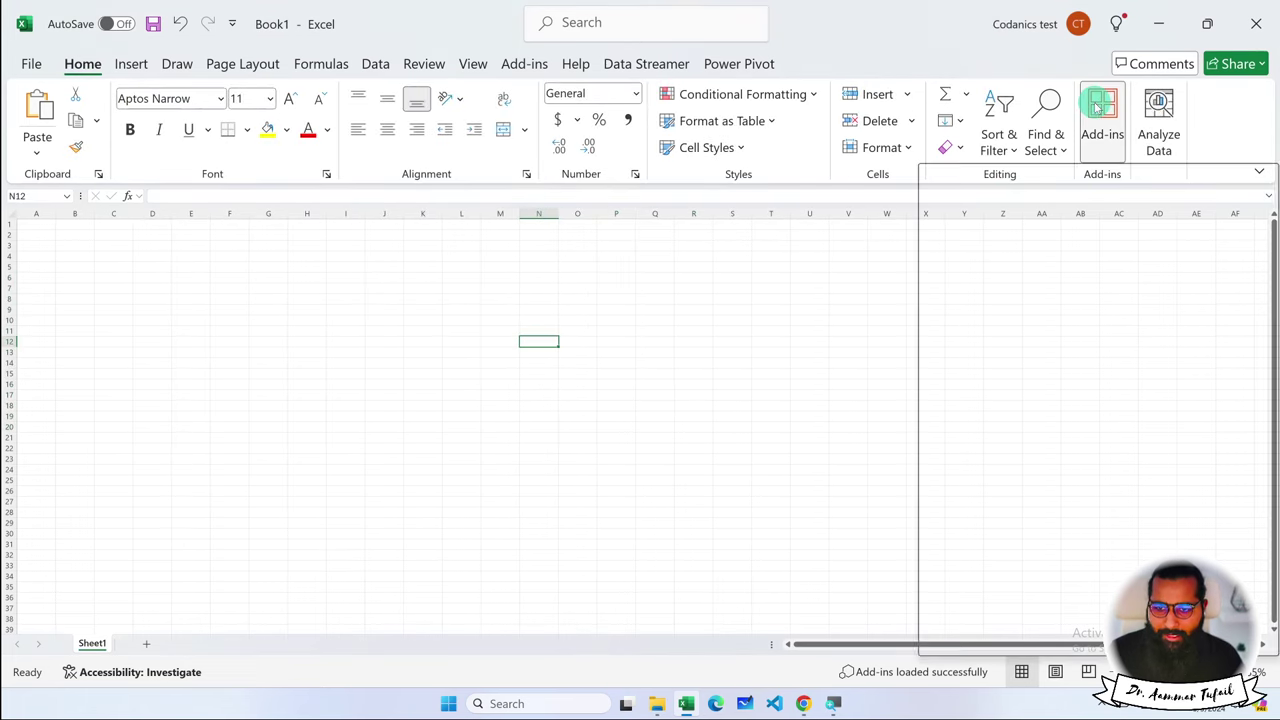
{"action": "left_click", "coordinate": [1196, 282]}
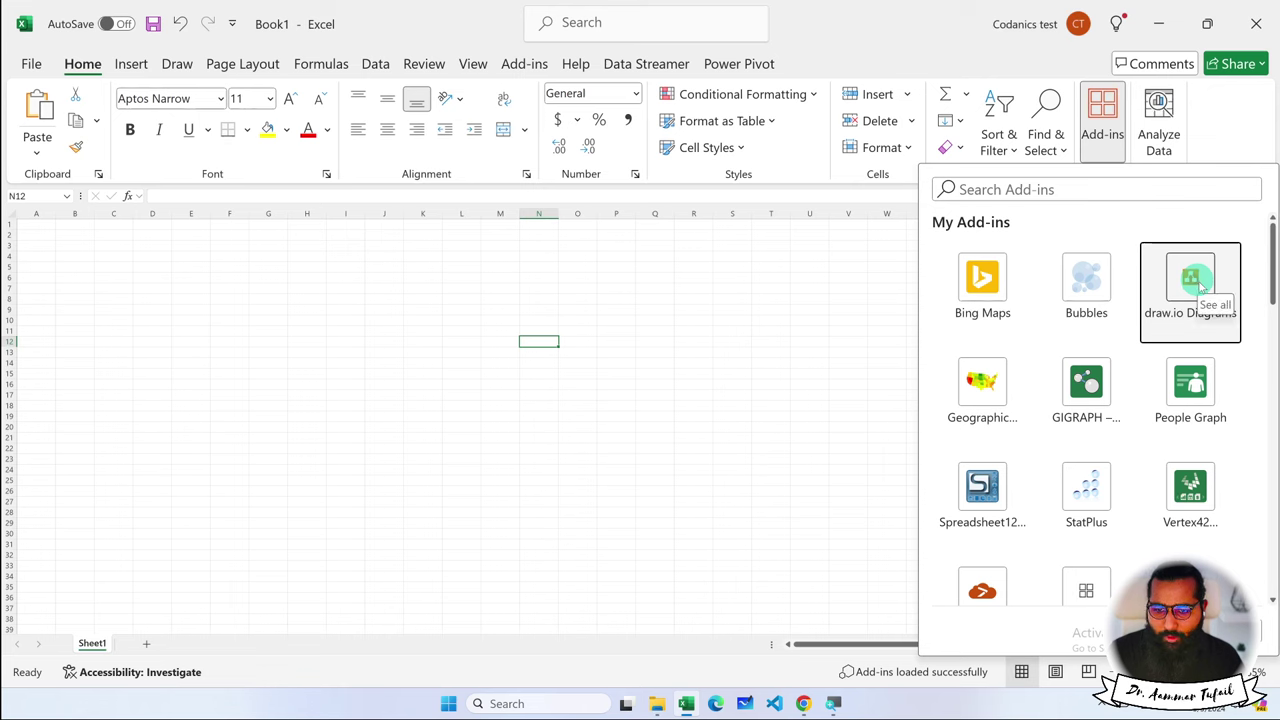
{"action": "left_click", "coordinate": [982, 378]}
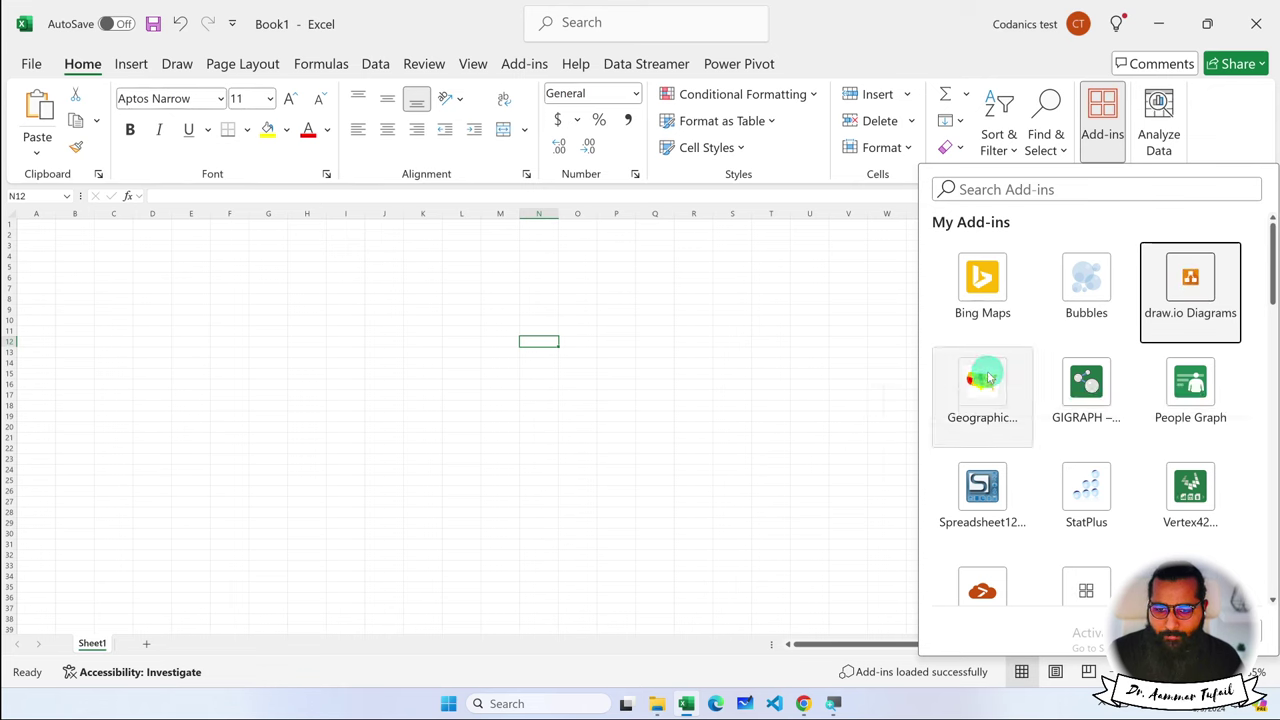
{"action": "left_click", "coordinate": [557, 431]}
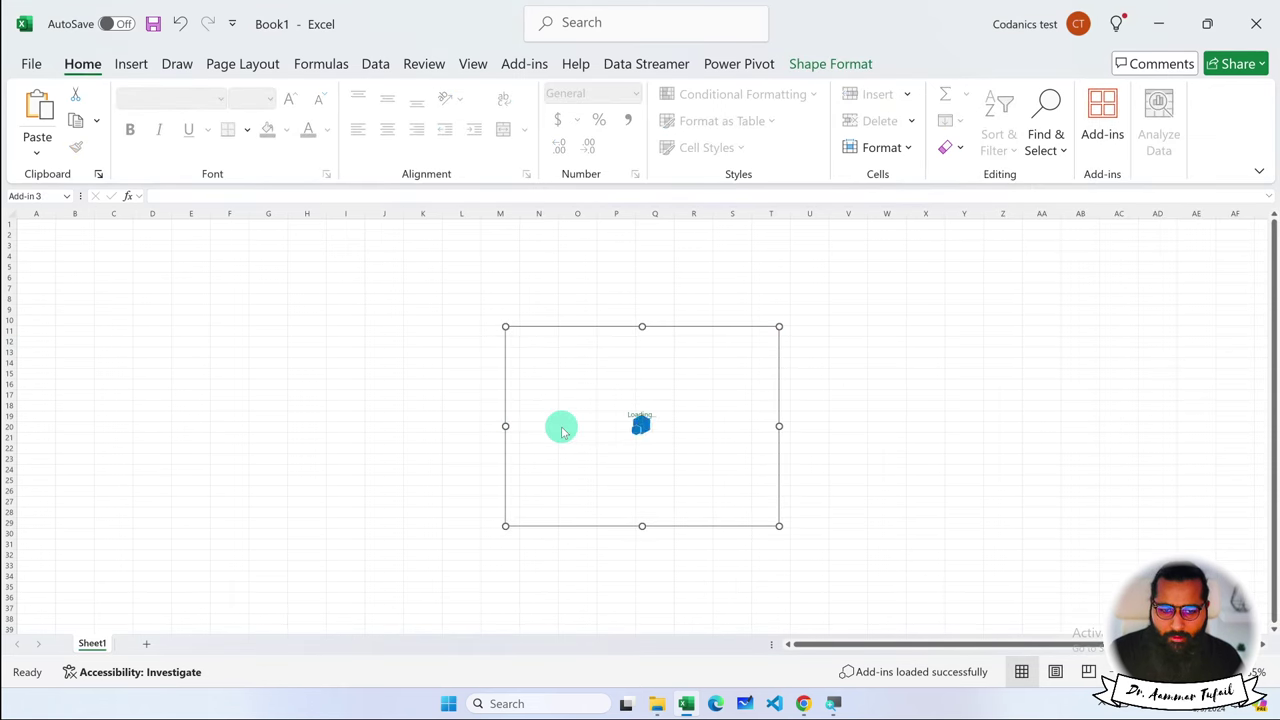
{"action": "left_click", "coordinate": [557, 431]}
{"action": "left_click", "coordinate": [557, 431]}
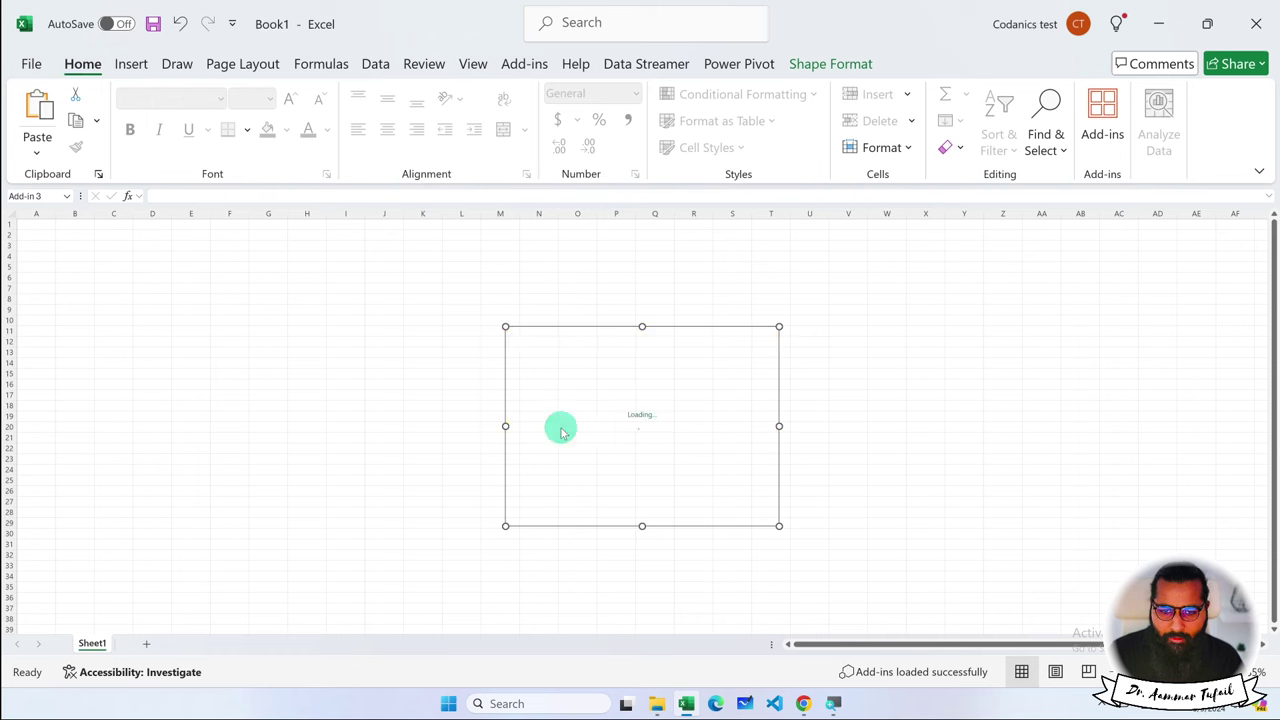
{"action": "key", "text": "Delete"}
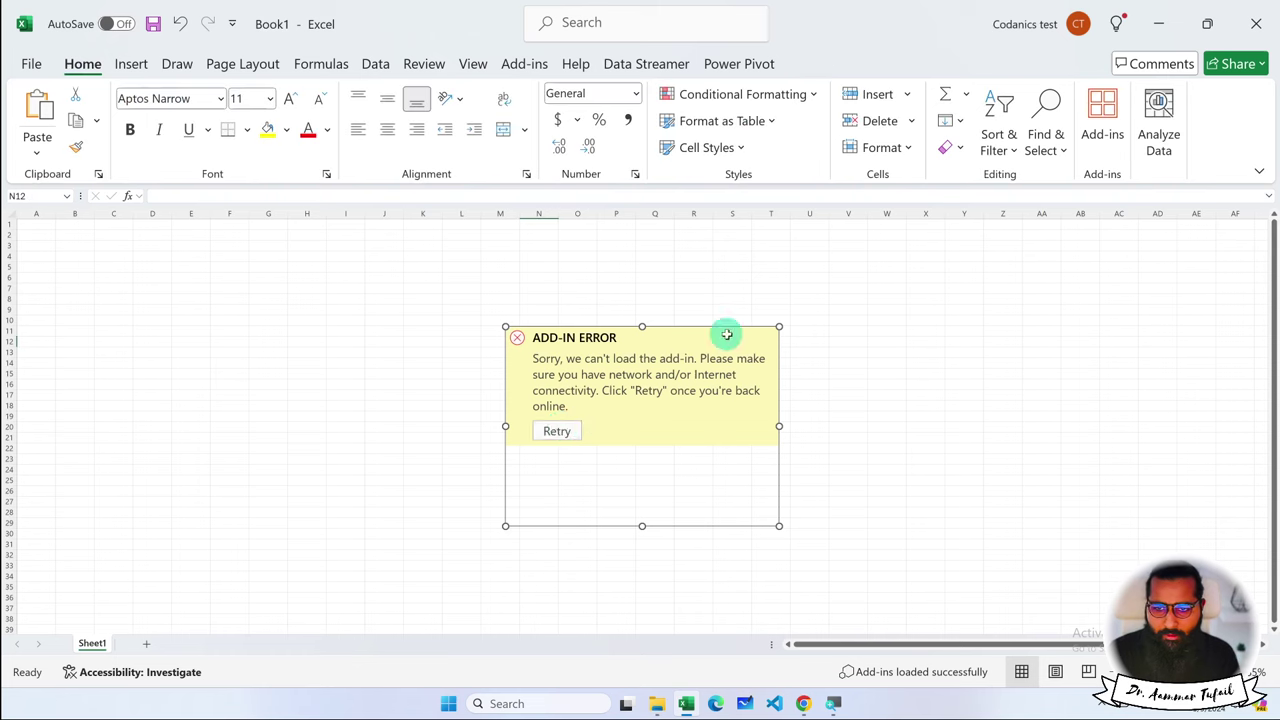
{"action": "left_click", "coordinate": [1100, 125]}
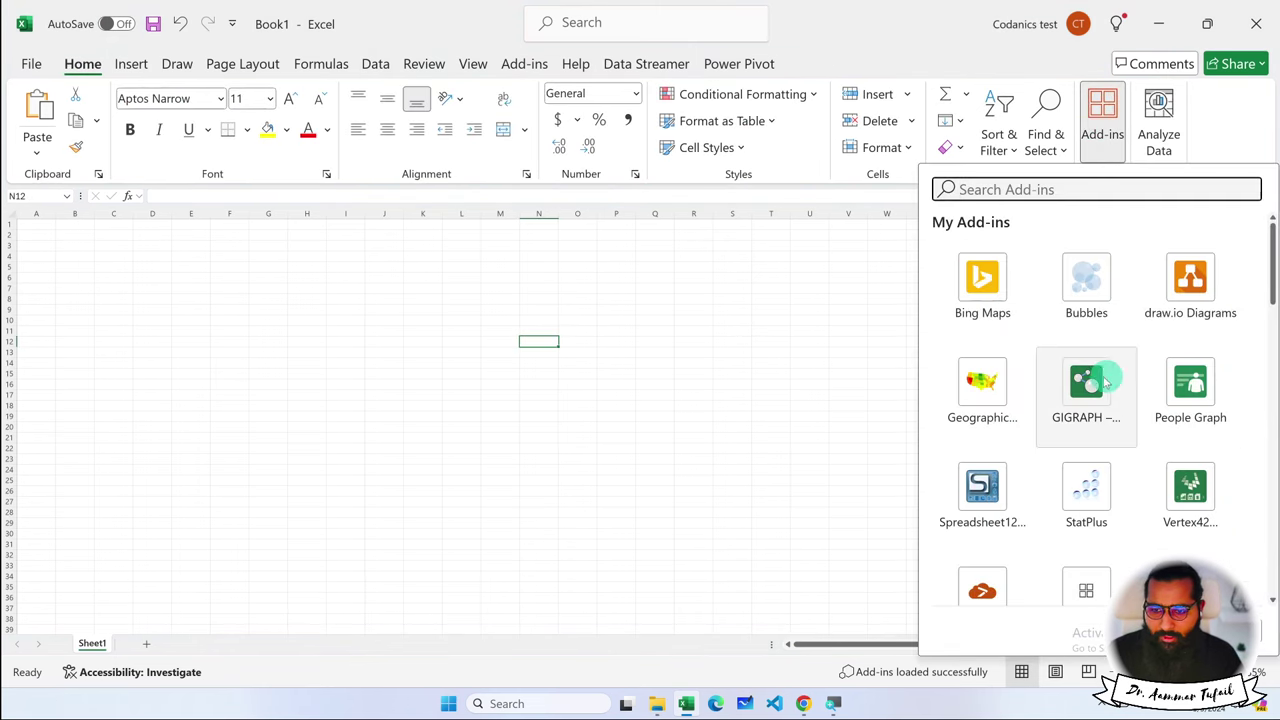
Search the add-ins for People Graph and insert it onto the sheet.
{"action": "left_click", "coordinate": [1043, 188]}
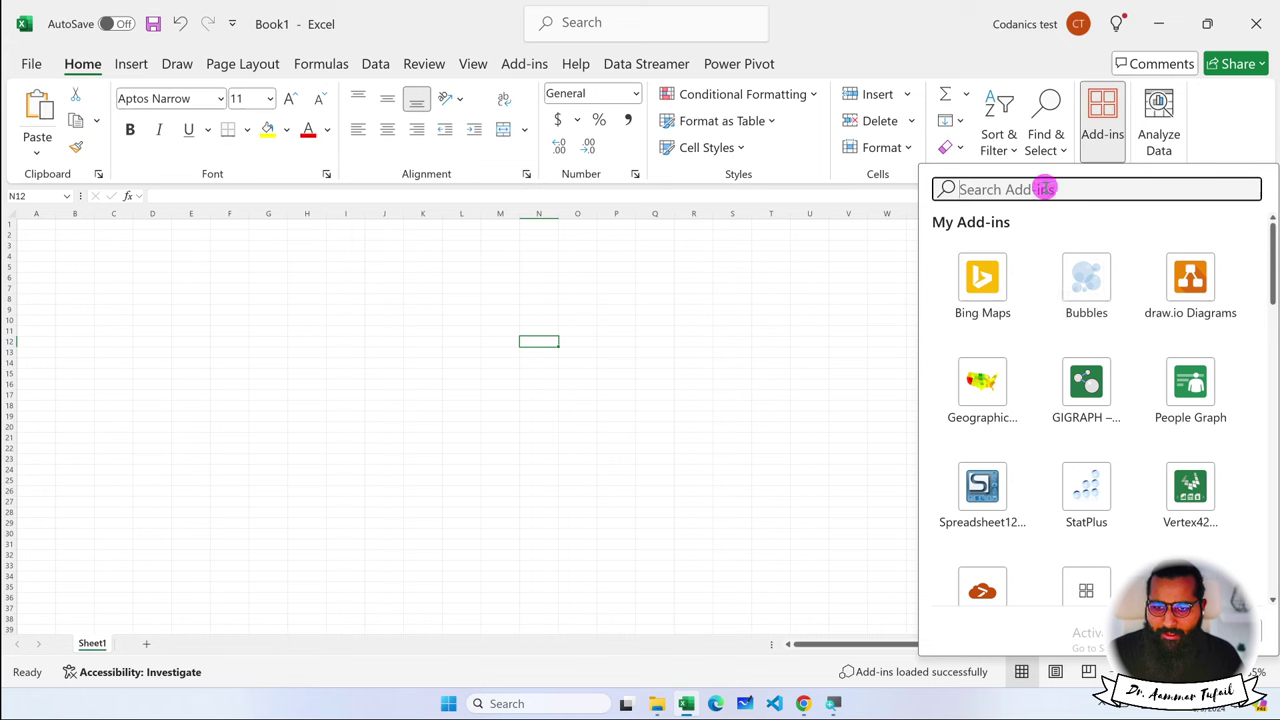
{"action": "type", "text": "people"}
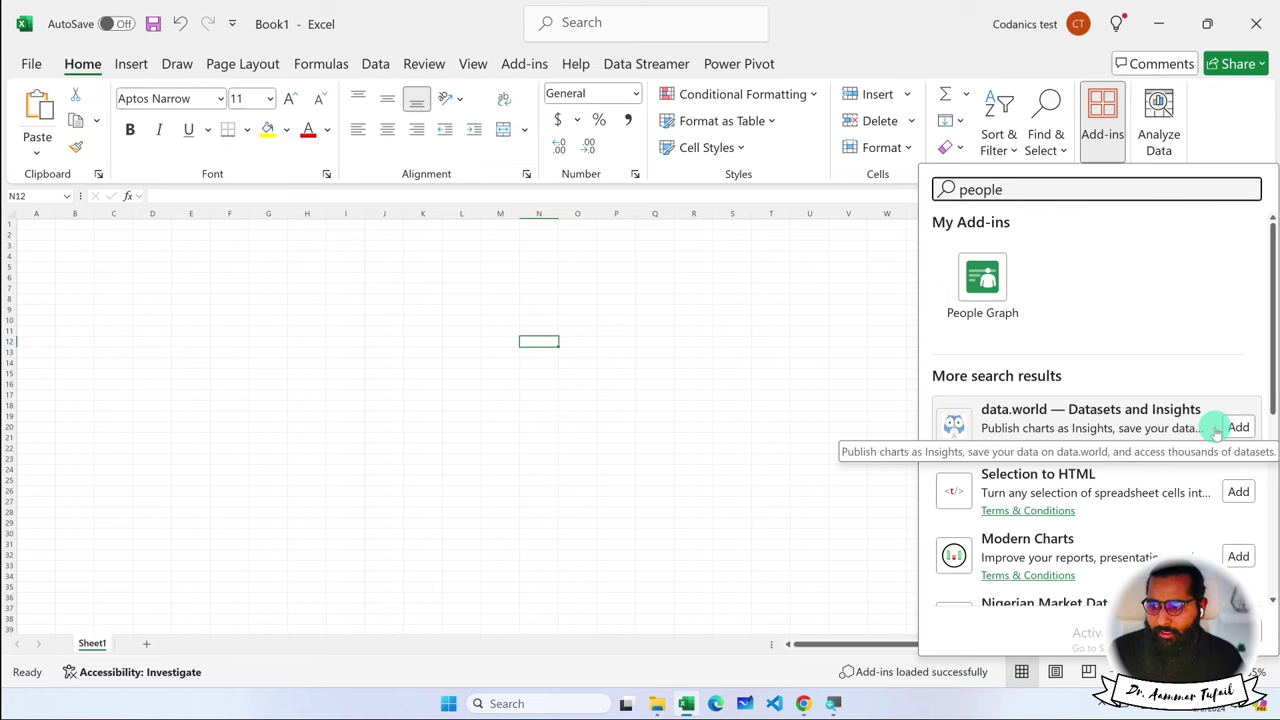
{"action": "left_click", "coordinate": [1006, 289]}
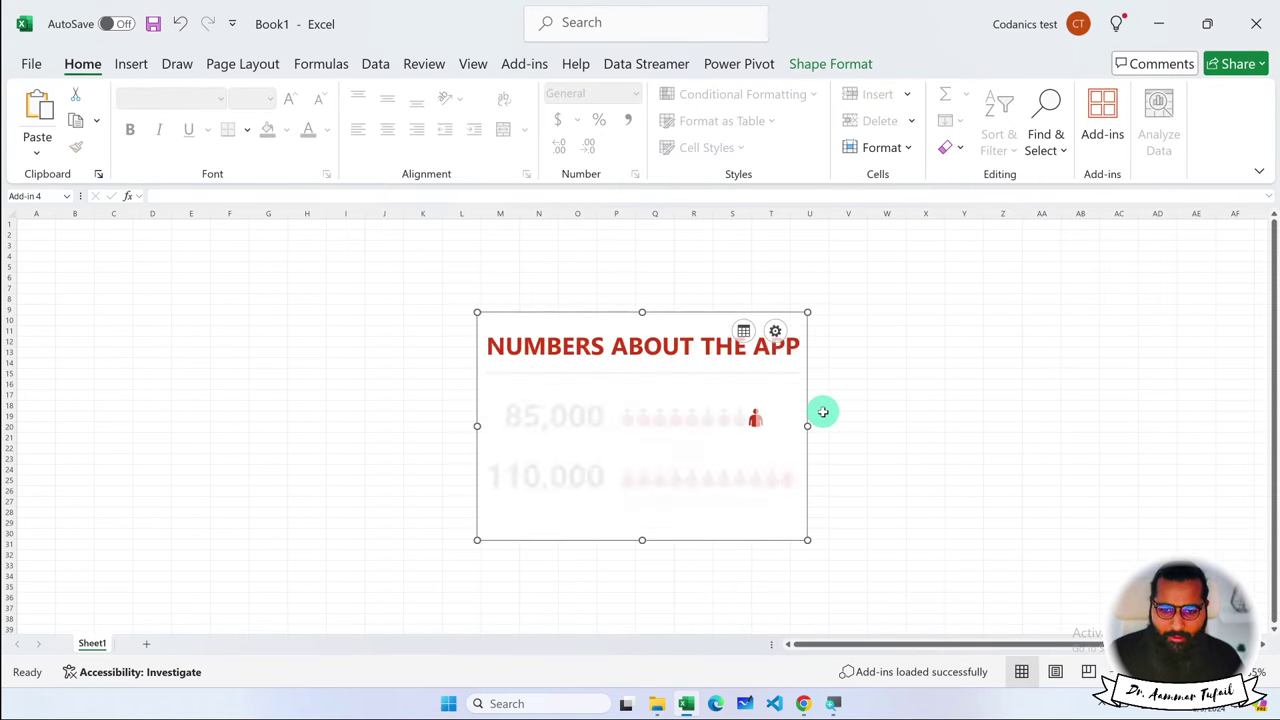
Select the NUMBERS ABOUT title, check the data settings, and widen the graph rightward.
{"action": "left_click_drag", "start_coordinate": [488, 346], "coordinate": [655, 350]}
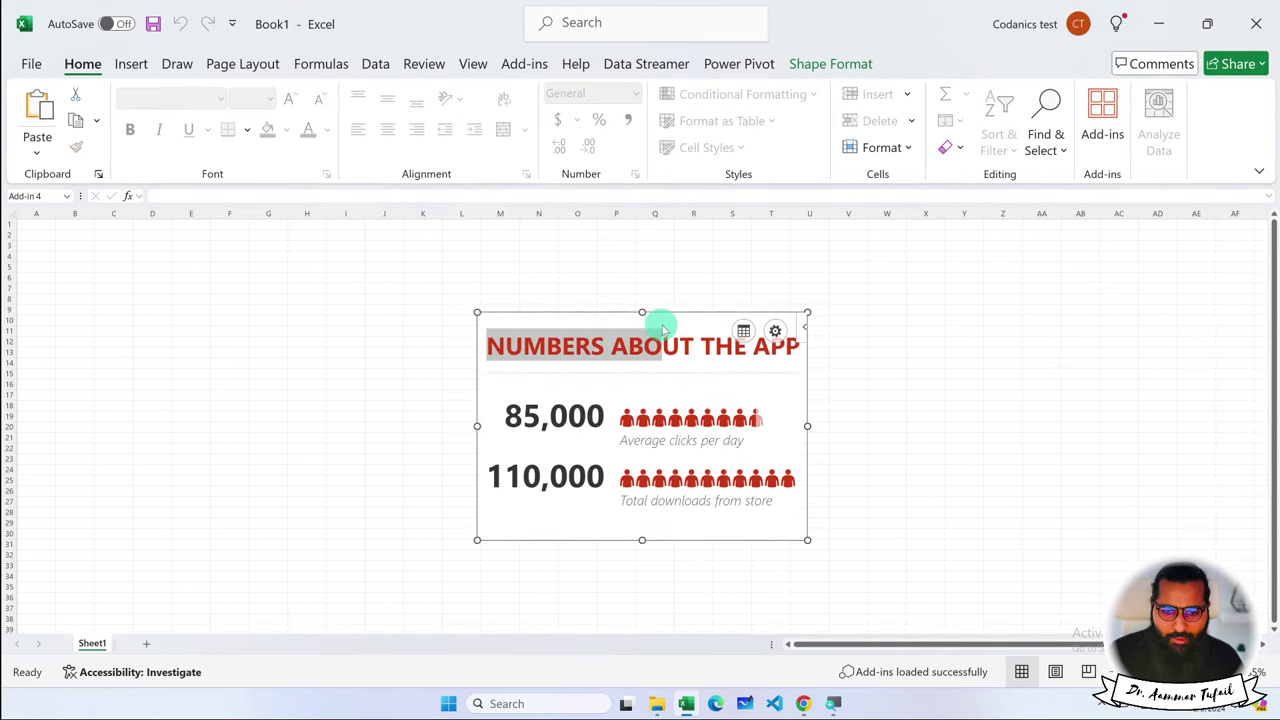
{"action": "left_click", "coordinate": [694, 318]}
{"action": "left_click", "coordinate": [758, 331]}
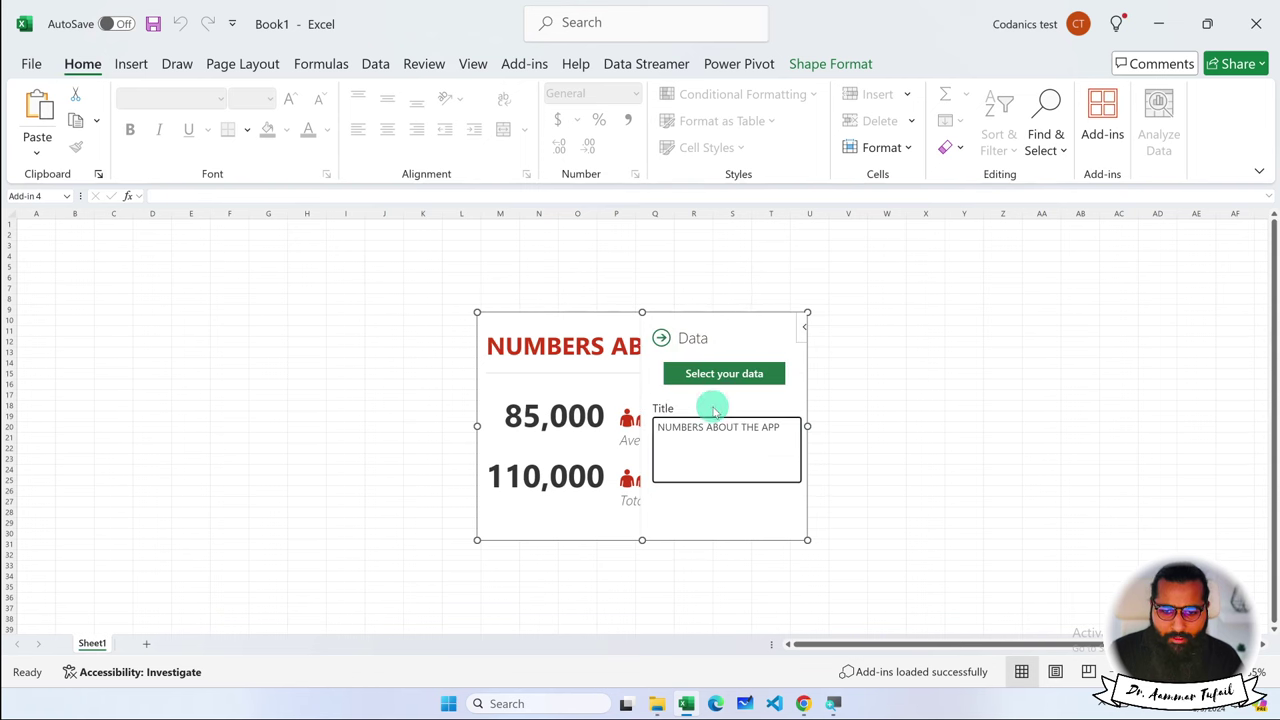
{"action": "left_click", "coordinate": [661, 338]}
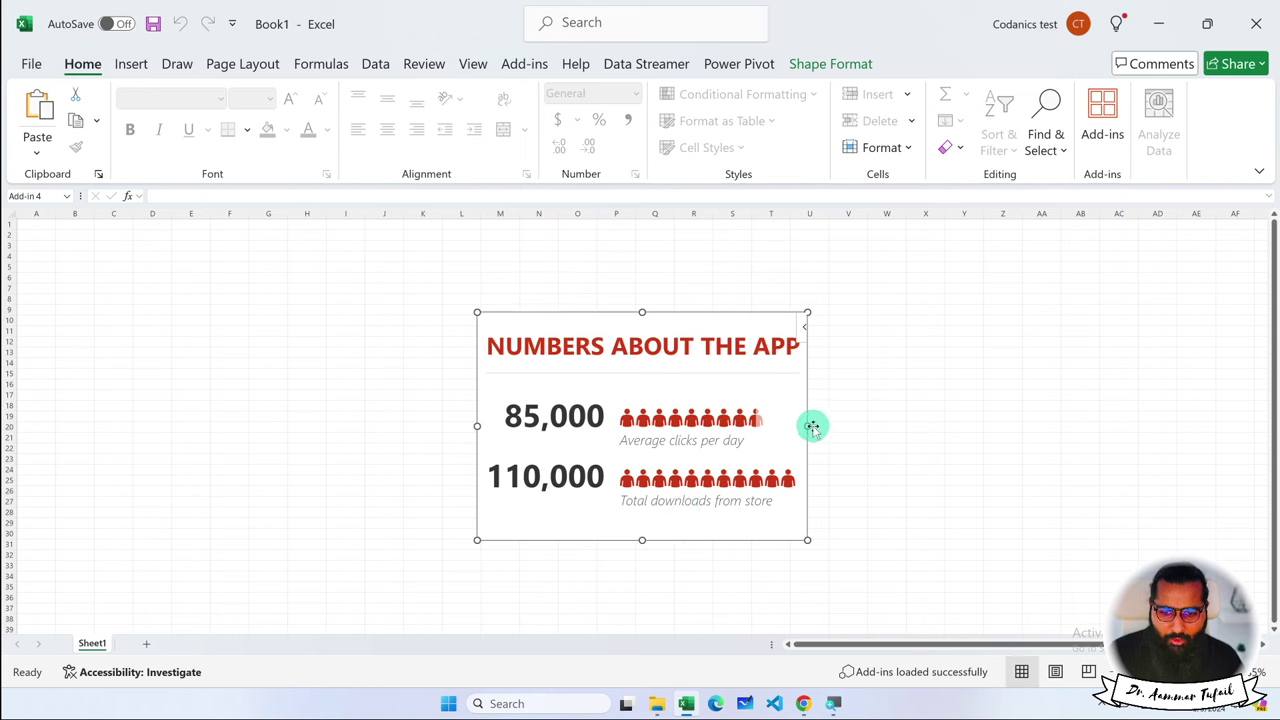
{"action": "left_click_drag", "start_coordinate": [808, 427], "coordinate": [1000, 427]}
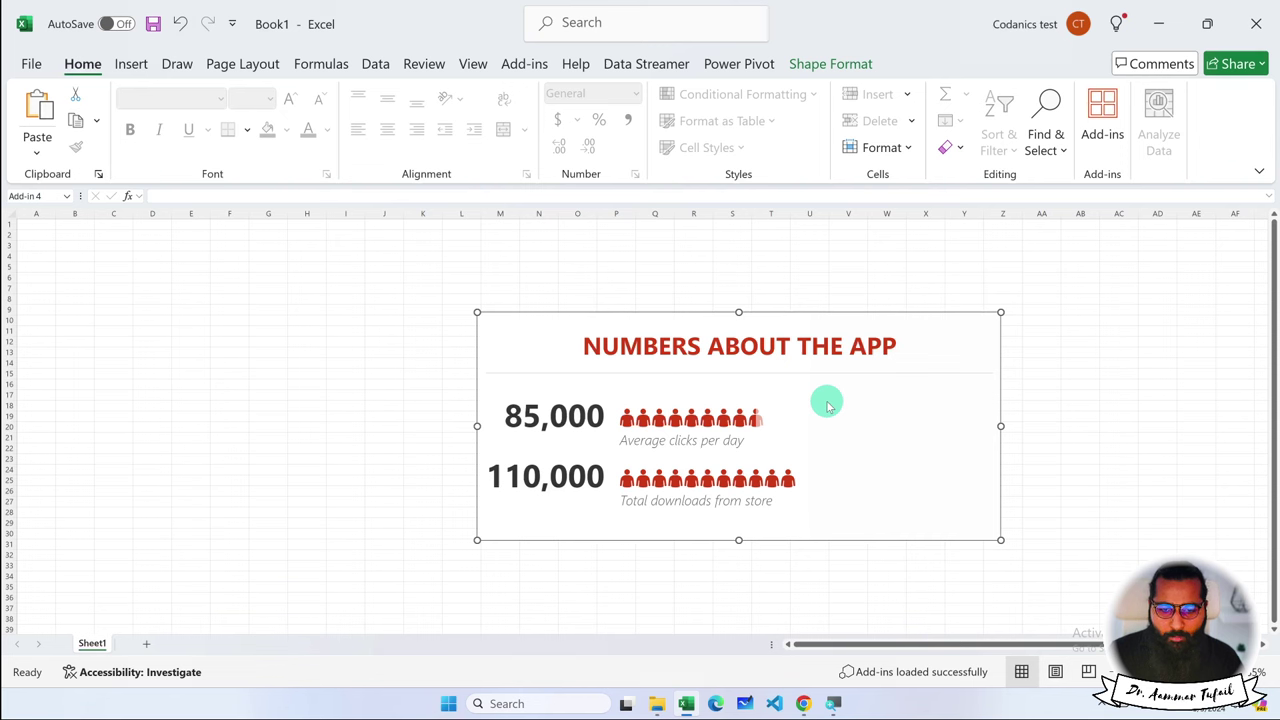
{"action": "left_click", "coordinate": [920, 331]}
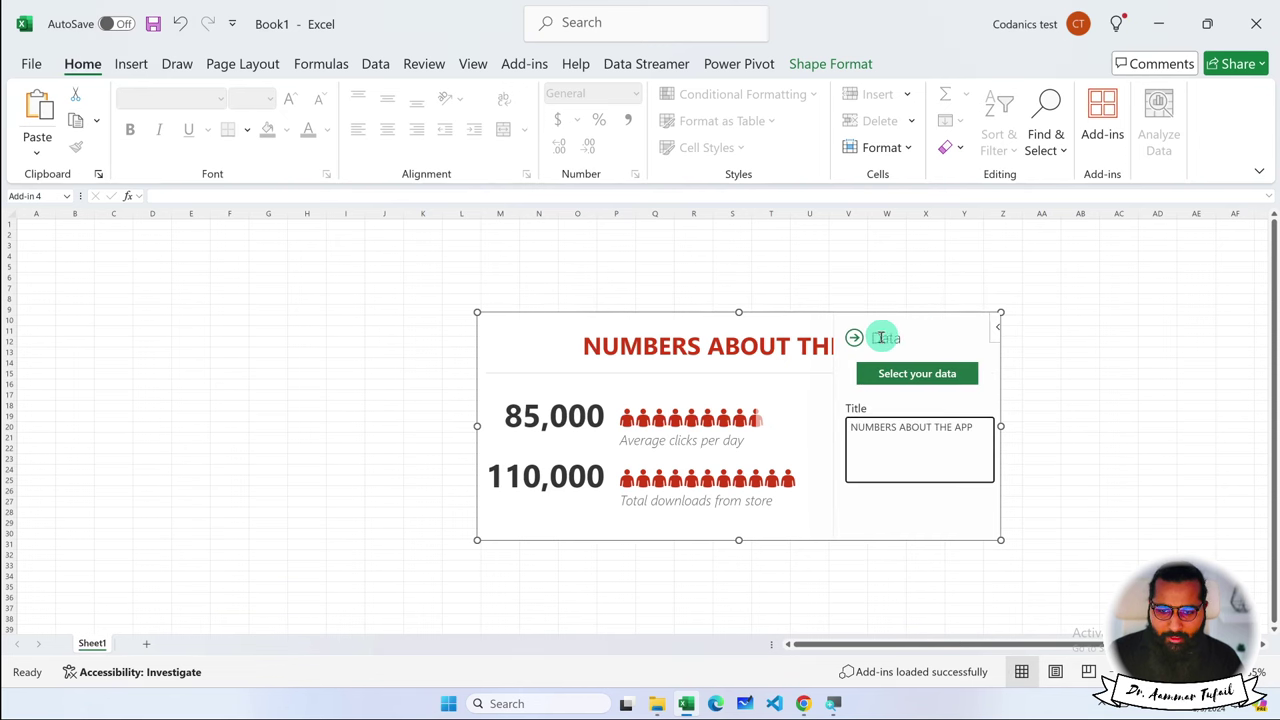
{"action": "left_click", "coordinate": [957, 330]}
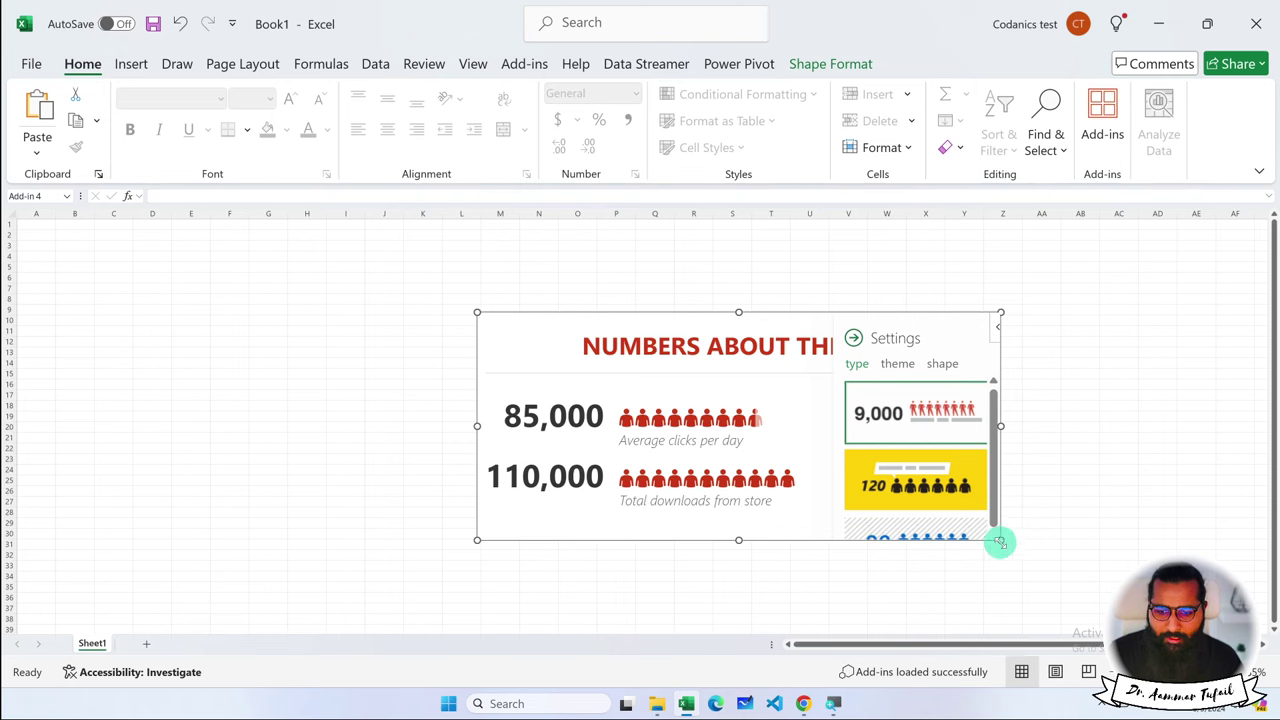
Stretch the infographic taller and further left, then apply the yellow and finally the blue 80 design.
{"action": "left_click_drag", "start_coordinate": [1000, 542], "coordinate": [1011, 629]}
{"action": "scroll", "coordinate": [1077, 471], "scroll_direction": "down", "scroll_amount": 2}
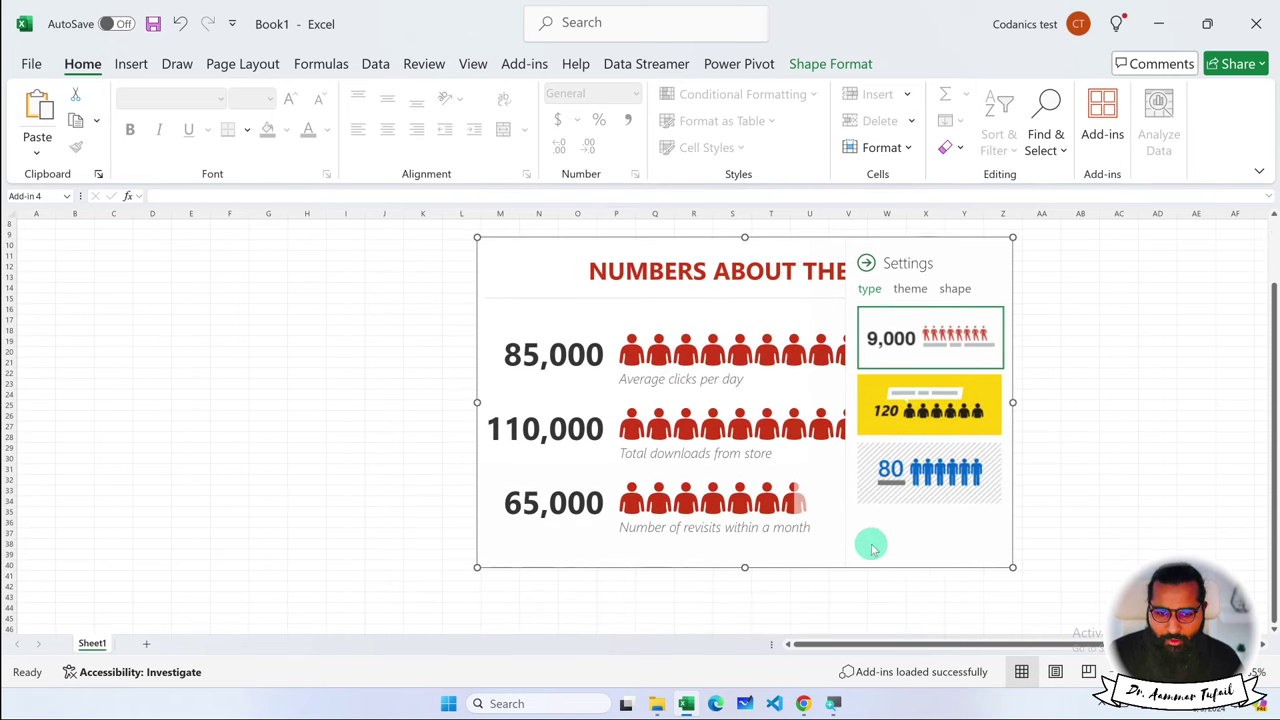
{"action": "left_click_drag", "start_coordinate": [744, 567], "coordinate": [746, 630]}
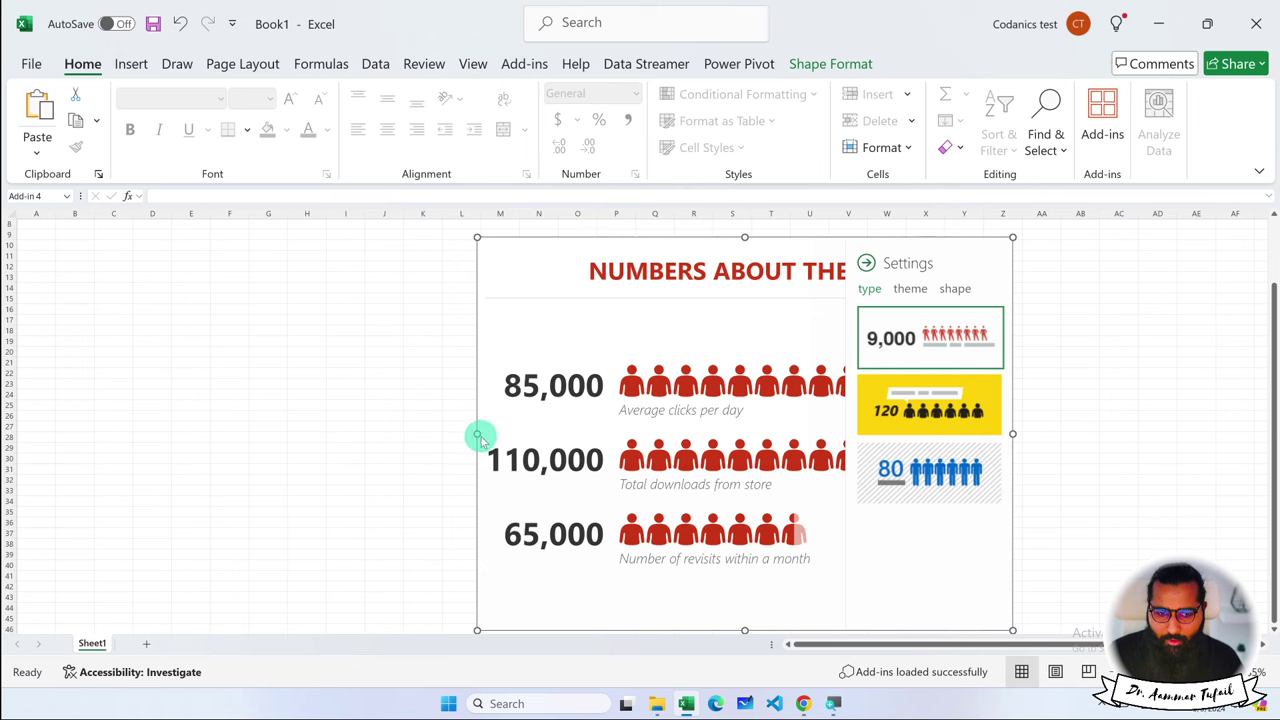
{"action": "left_click_drag", "start_coordinate": [473, 435], "coordinate": [310, 432]}
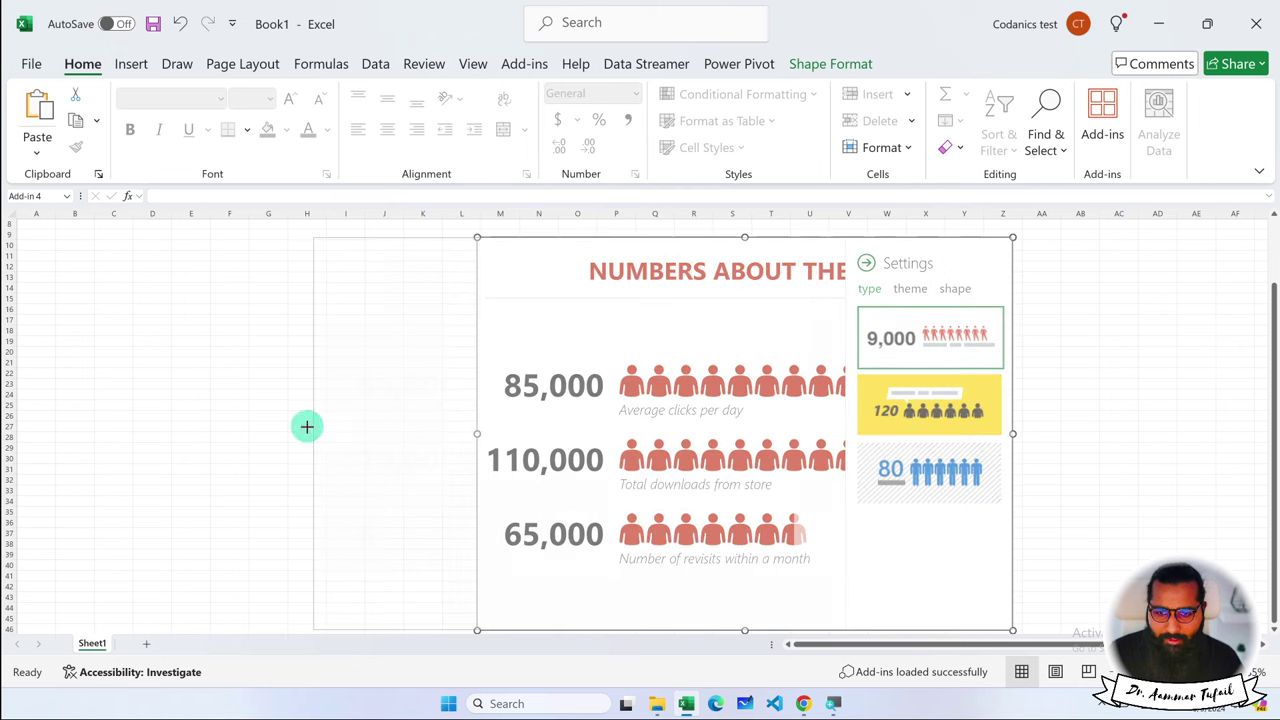
{"action": "left_click", "coordinate": [937, 400]}
{"action": "left_click", "coordinate": [930, 465]}
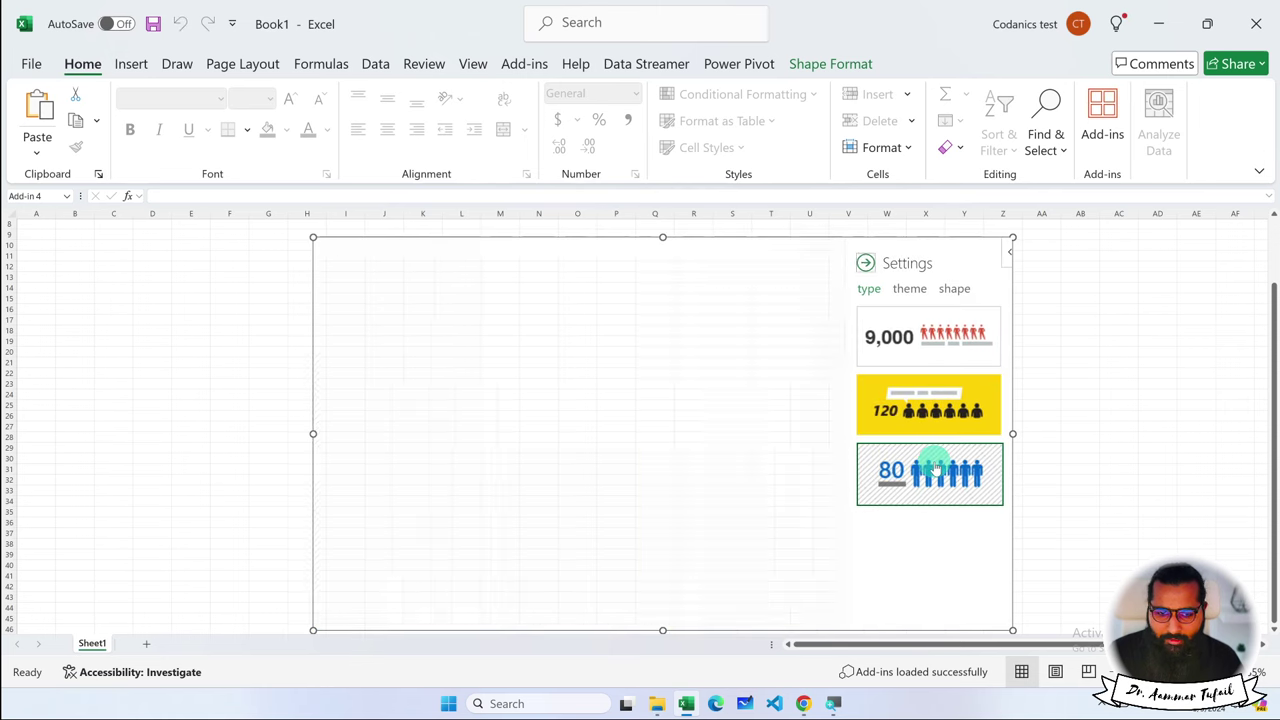
Return to the red design and try colour themes, settling on blue with yellow figures.
{"action": "left_click", "coordinate": [928, 336]}
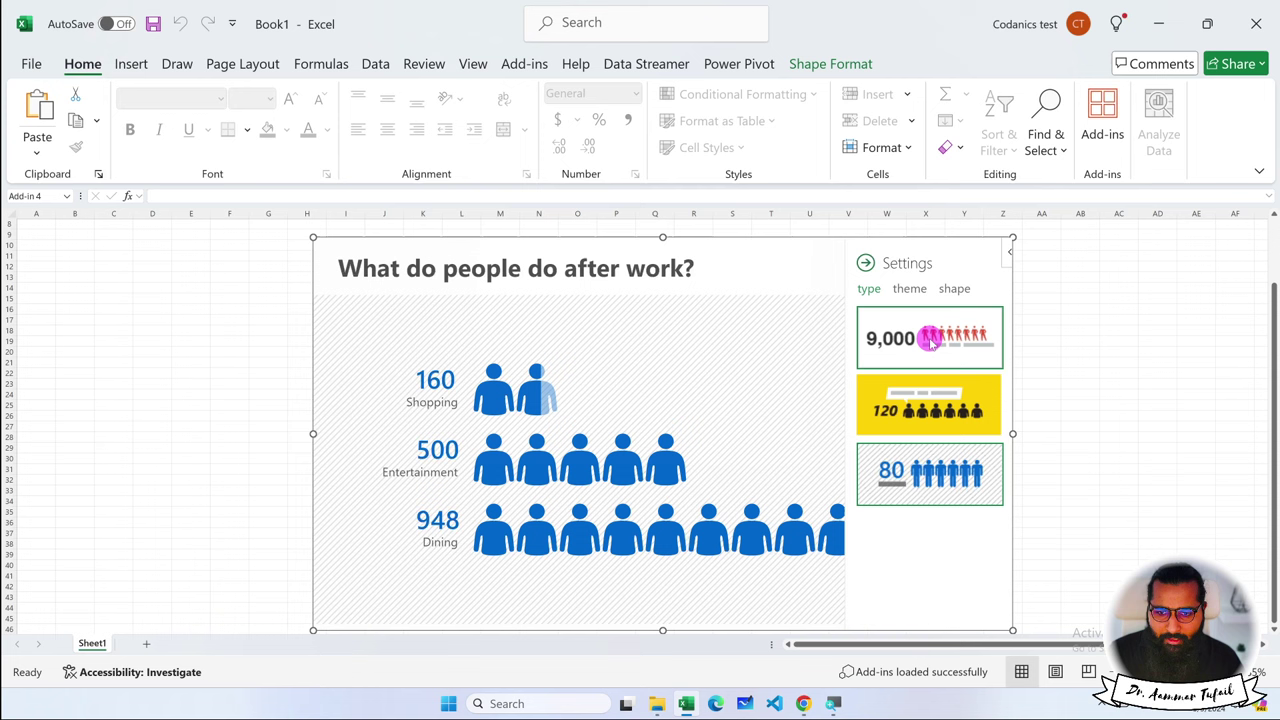
{"action": "left_click", "coordinate": [908, 289]}
{"action": "left_click", "coordinate": [966, 321]}
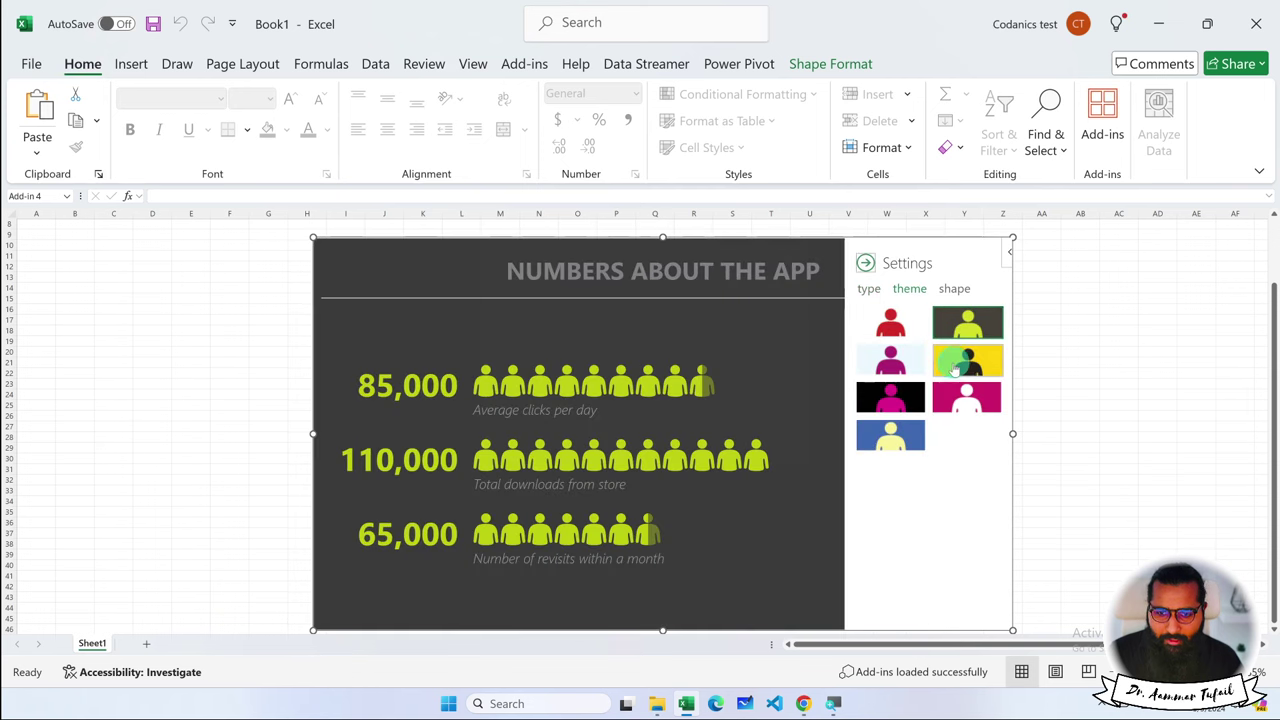
{"action": "left_click", "coordinate": [966, 360]}
{"action": "left_click", "coordinate": [893, 400]}
{"action": "left_click", "coordinate": [966, 398]}
{"action": "left_click", "coordinate": [890, 436]}
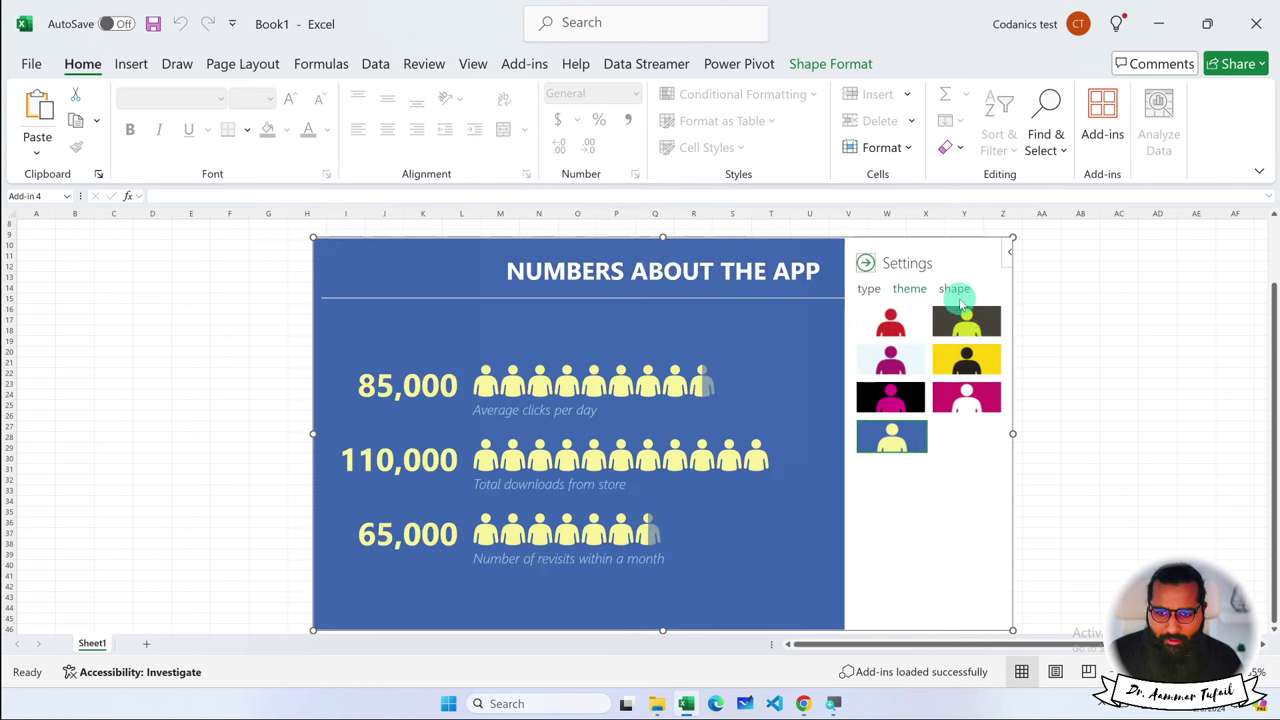
Try icon shapes such as busts, money bags, hearts, stars and watches, ending on jackets.
{"action": "left_click", "coordinate": [954, 289]}
{"action": "left_click", "coordinate": [910, 321]}
{"action": "left_click", "coordinate": [947, 321]}
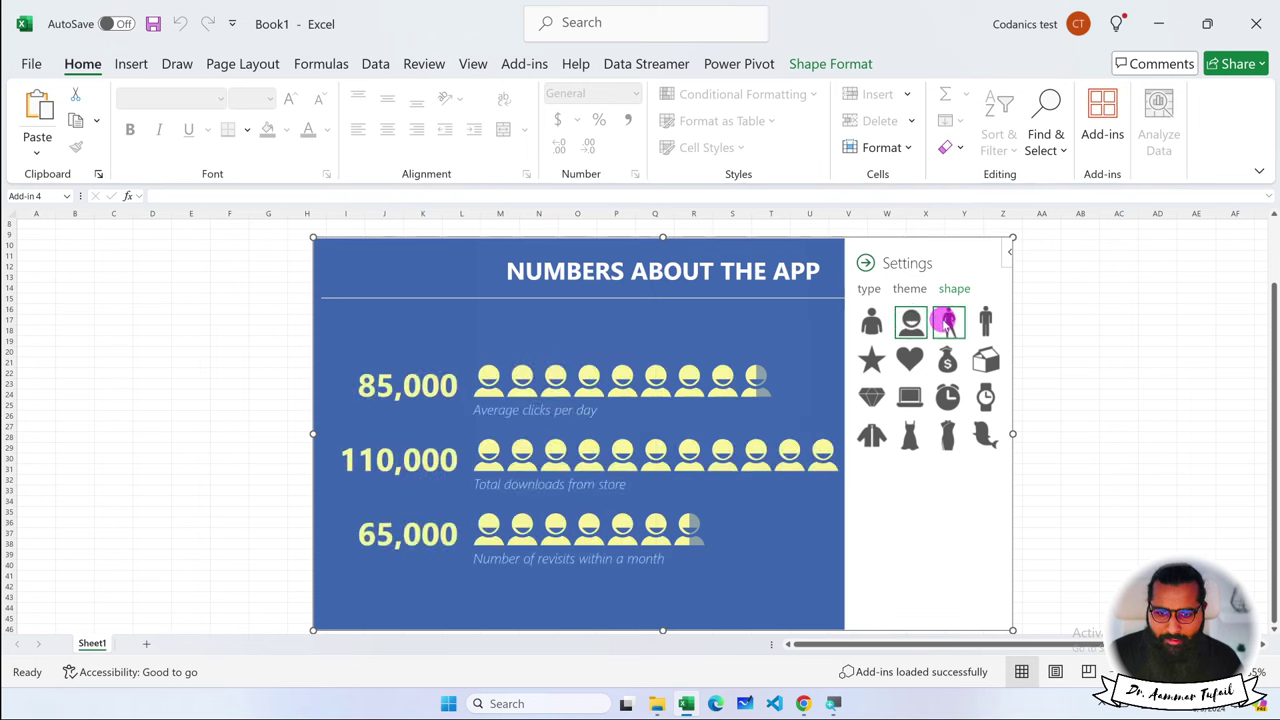
{"action": "left_click", "coordinate": [986, 321]}
{"action": "left_click", "coordinate": [947, 360]}
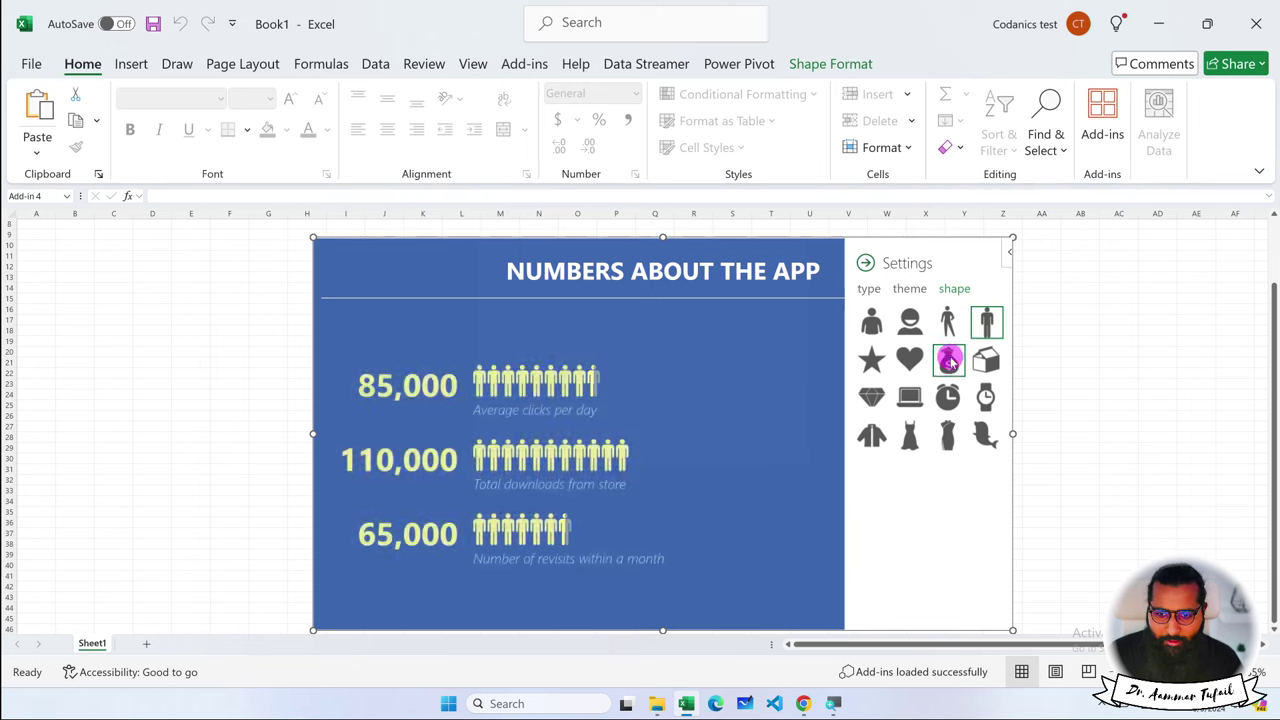
{"action": "left_click", "coordinate": [910, 360]}
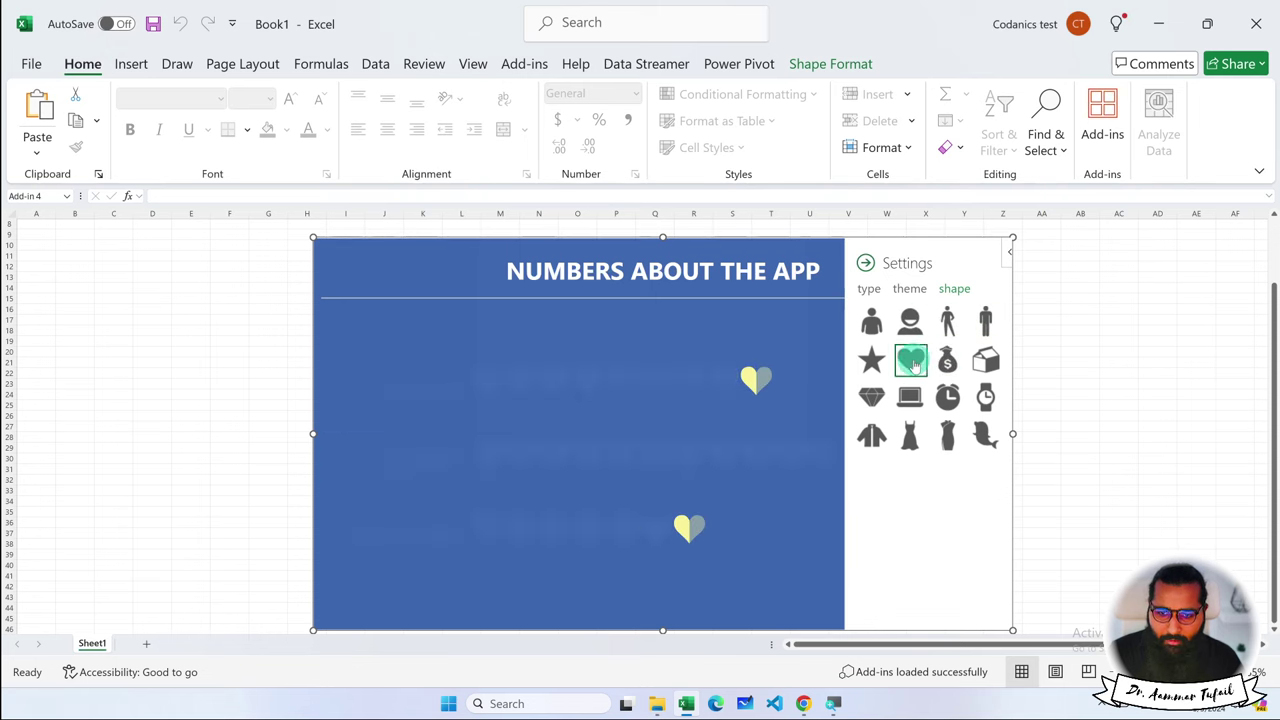
{"action": "left_click", "coordinate": [872, 362]}
{"action": "left_click", "coordinate": [871, 397]}
{"action": "left_click", "coordinate": [910, 398]}
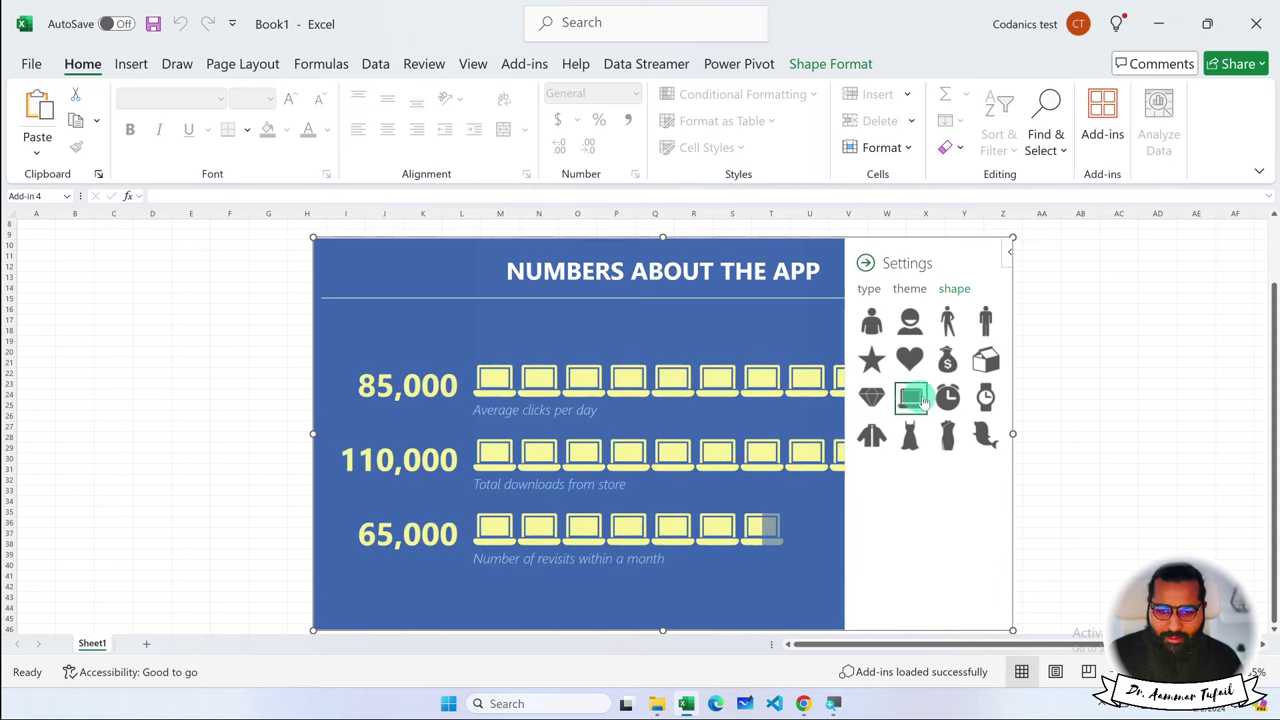
{"action": "left_click", "coordinate": [948, 397]}
{"action": "left_click", "coordinate": [986, 398]}
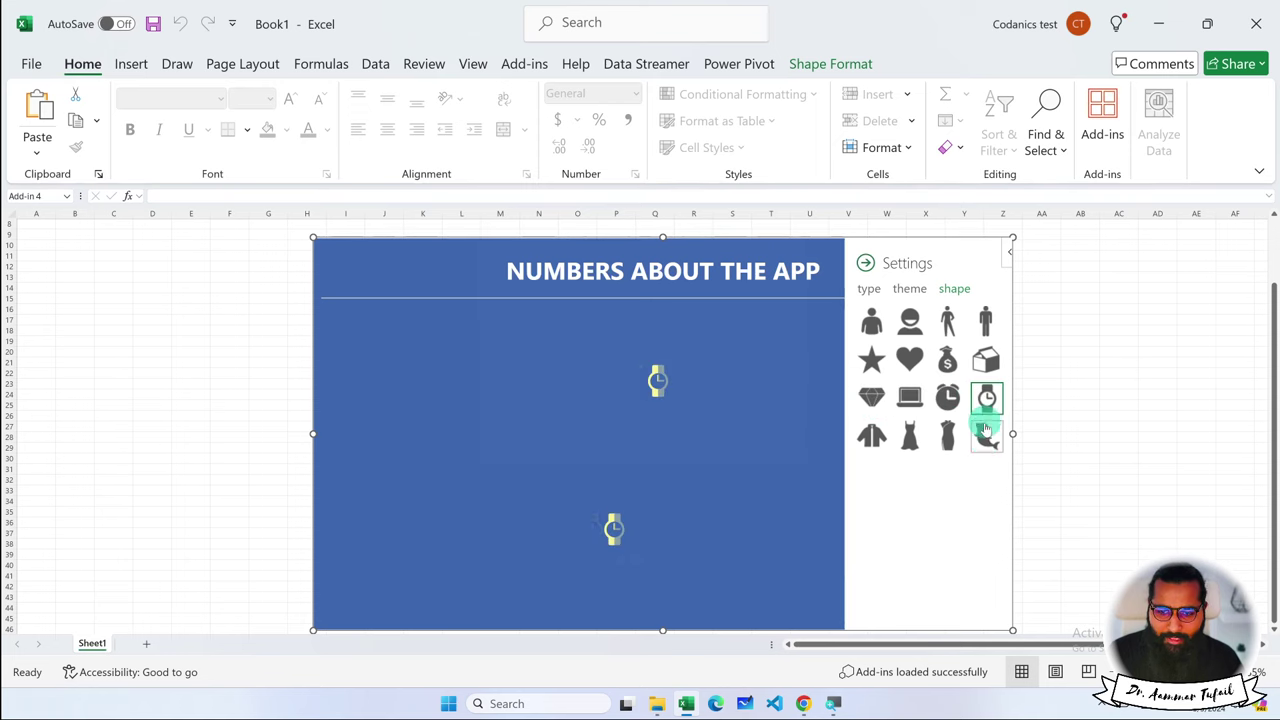
{"action": "left_click", "coordinate": [985, 430]}
{"action": "left_click", "coordinate": [941, 449]}
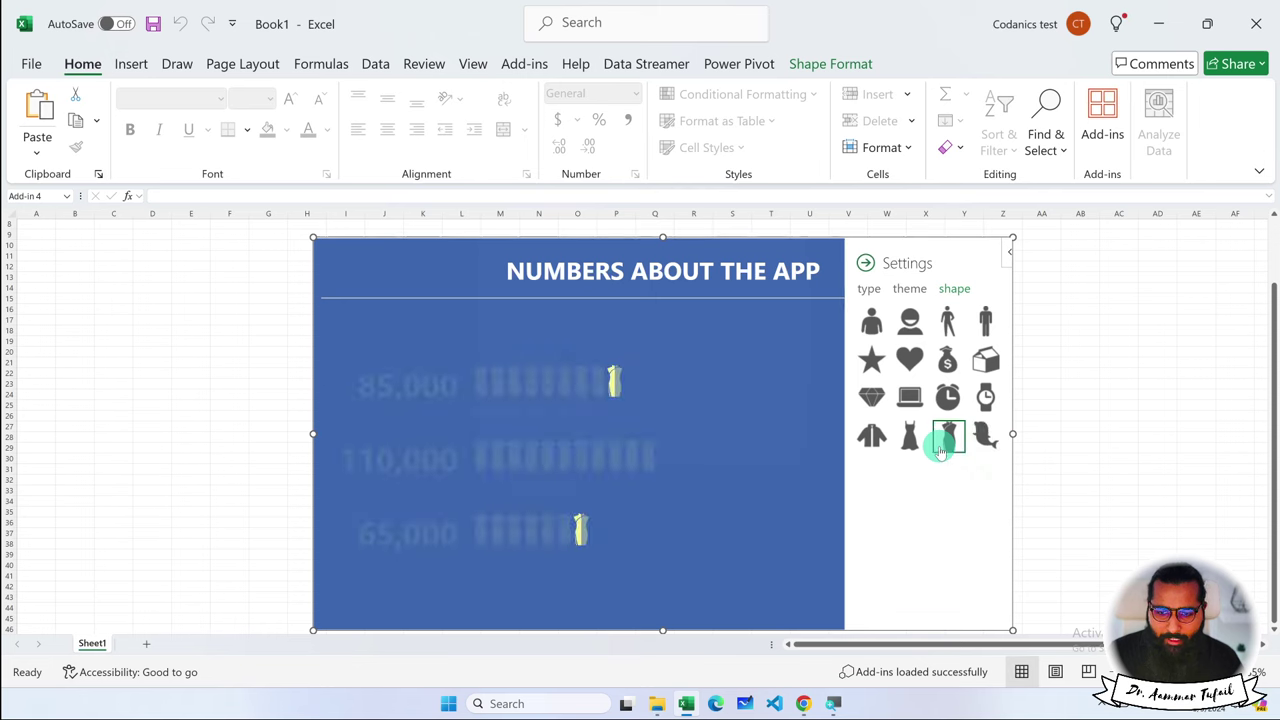
{"action": "left_click", "coordinate": [913, 440]}
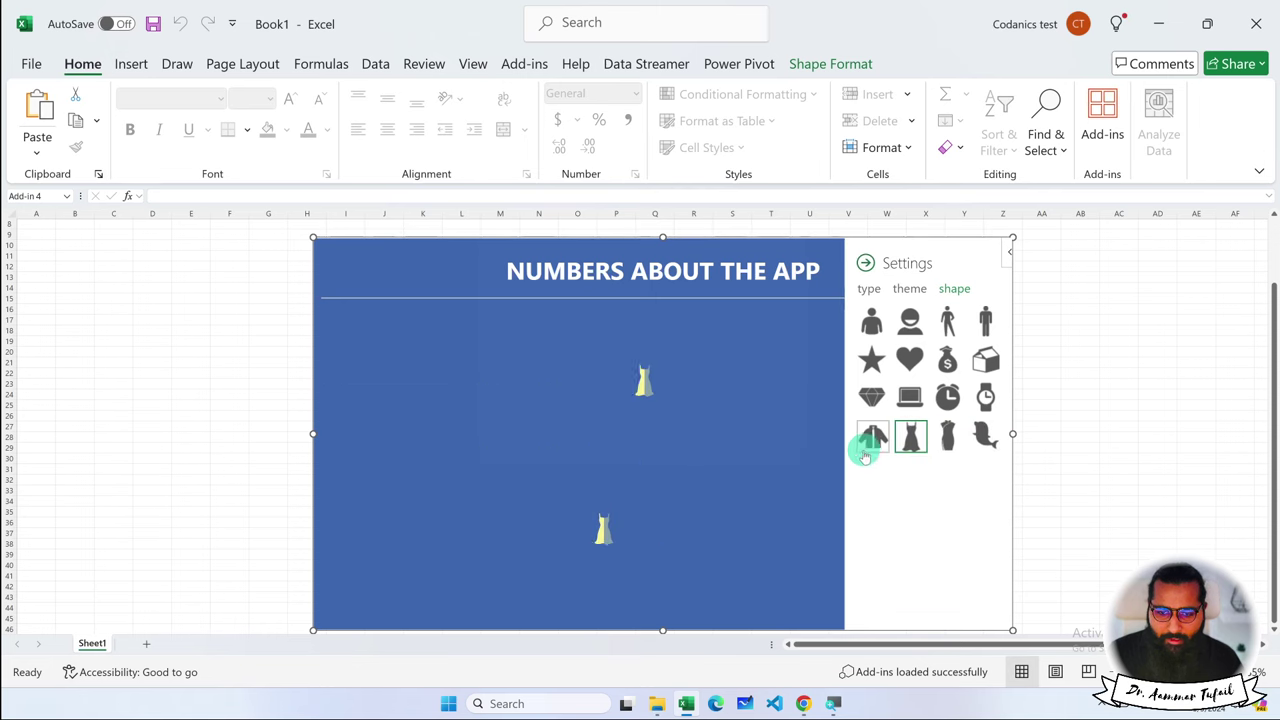
{"action": "left_click", "coordinate": [869, 437]}
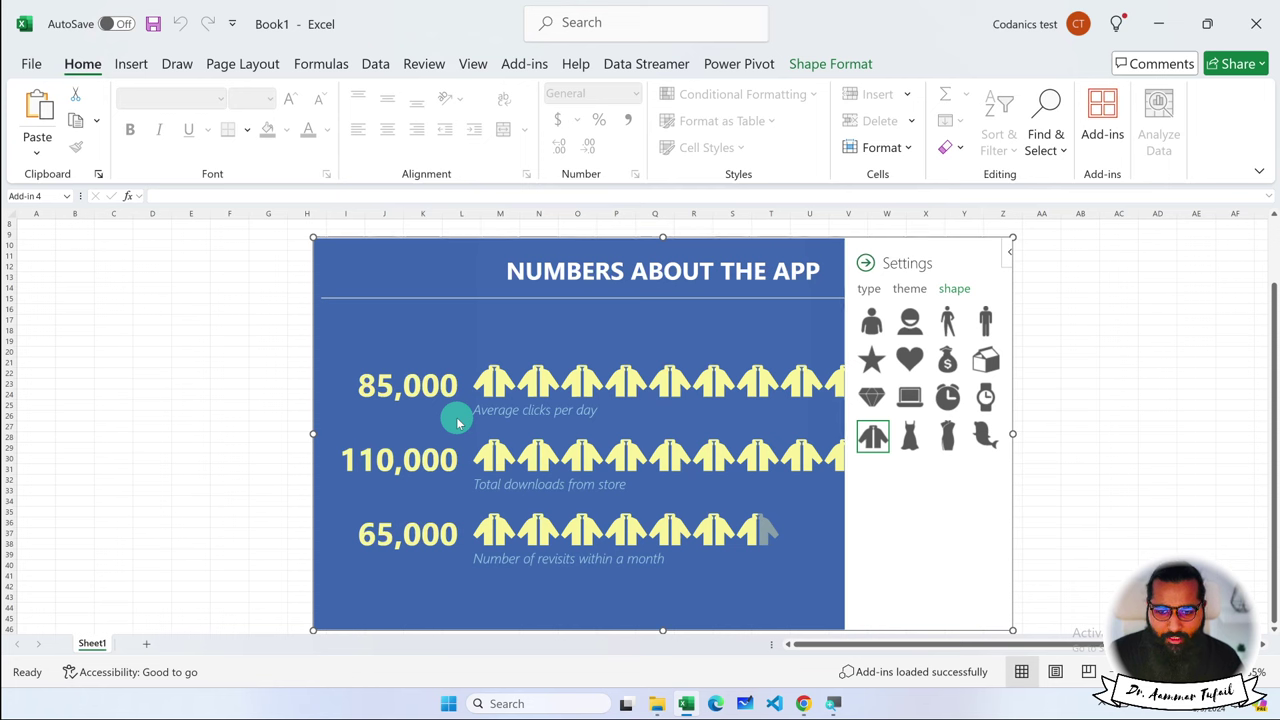
Collapse and reopen the infographic settings, review the type and theme choices, then hide them.
{"action": "left_click", "coordinate": [866, 264]}
{"action": "left_click", "coordinate": [955, 260]}
{"action": "left_click", "coordinate": [910, 286]}
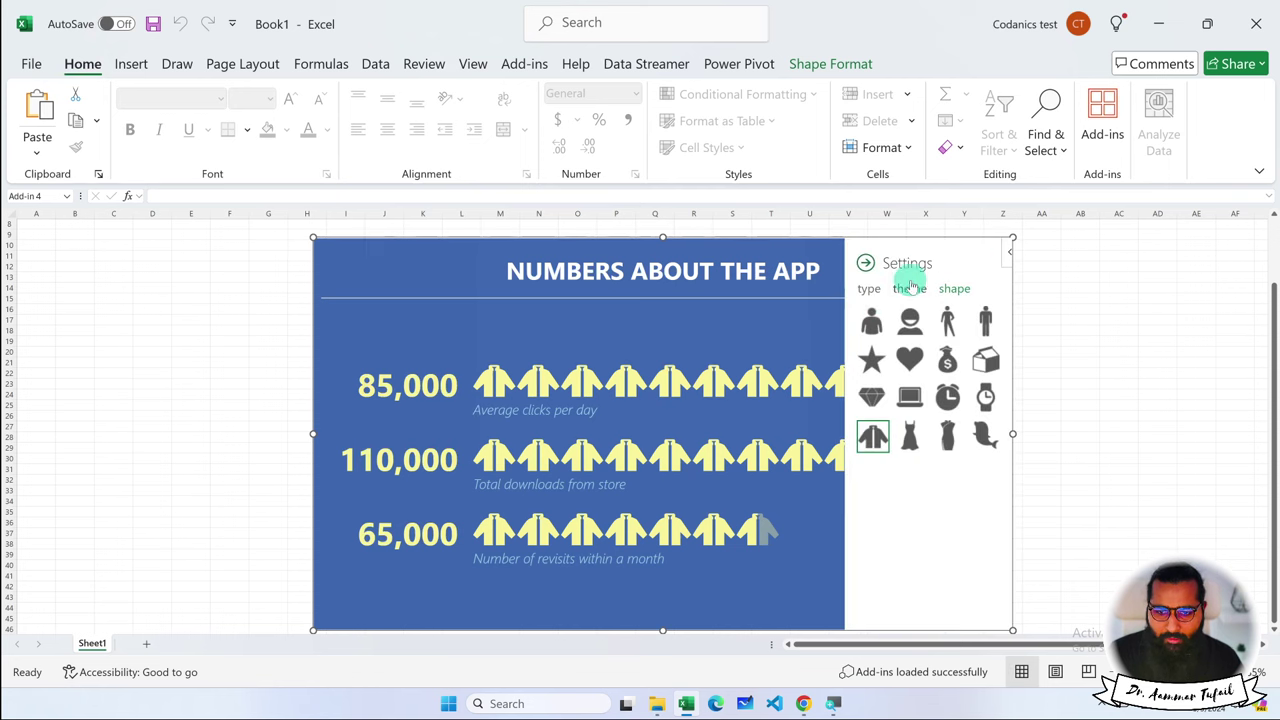
{"action": "left_click", "coordinate": [909, 289]}
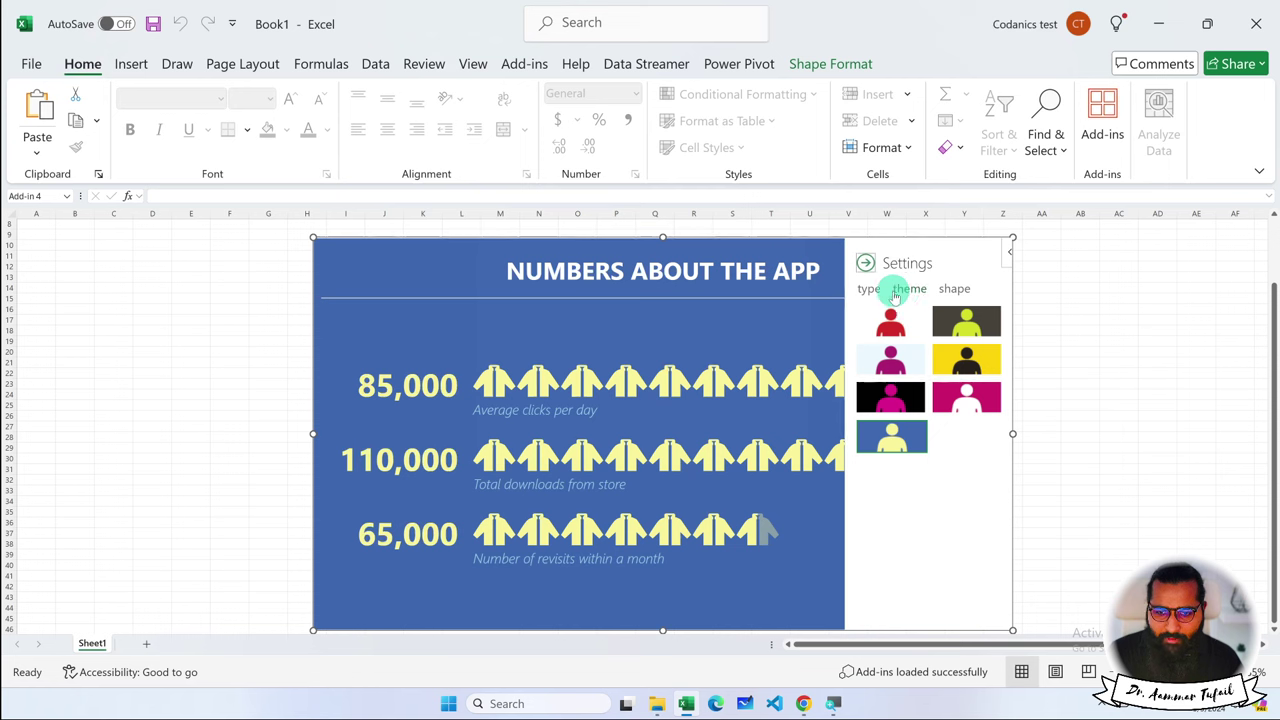
{"action": "left_click", "coordinate": [866, 287]}
{"action": "left_click", "coordinate": [1007, 251]}
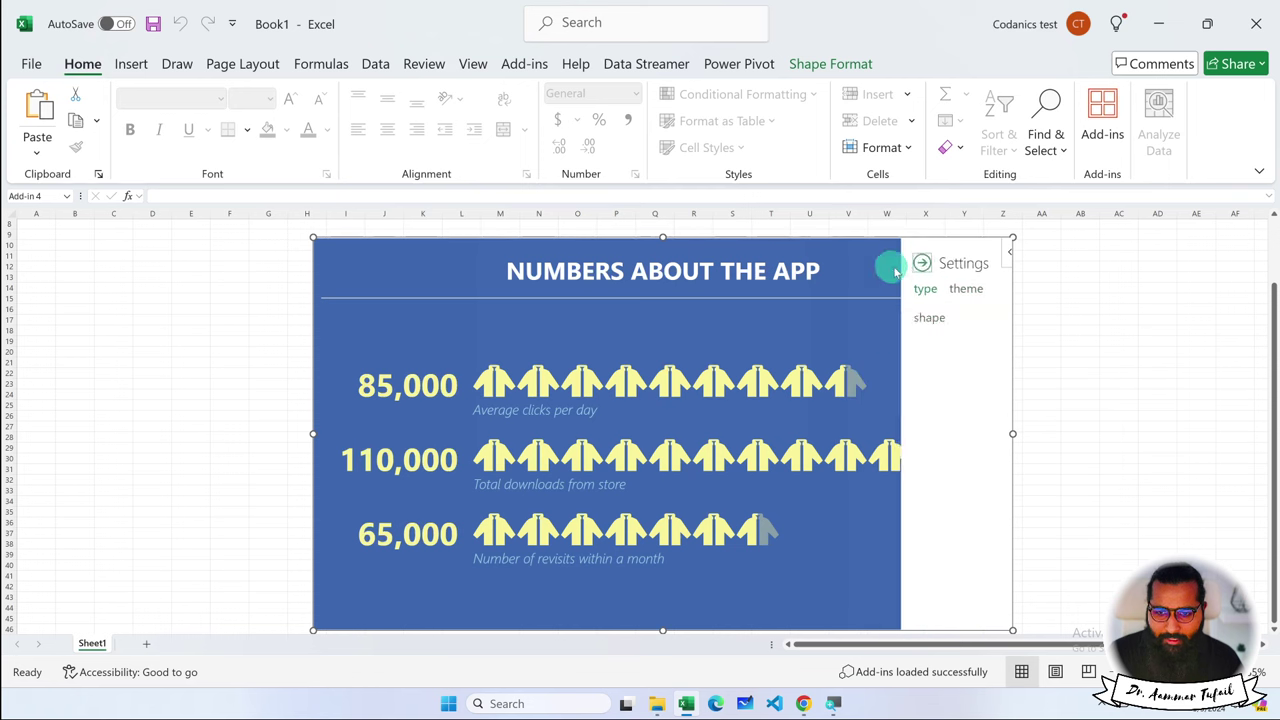
{"action": "left_click", "coordinate": [1008, 250]}
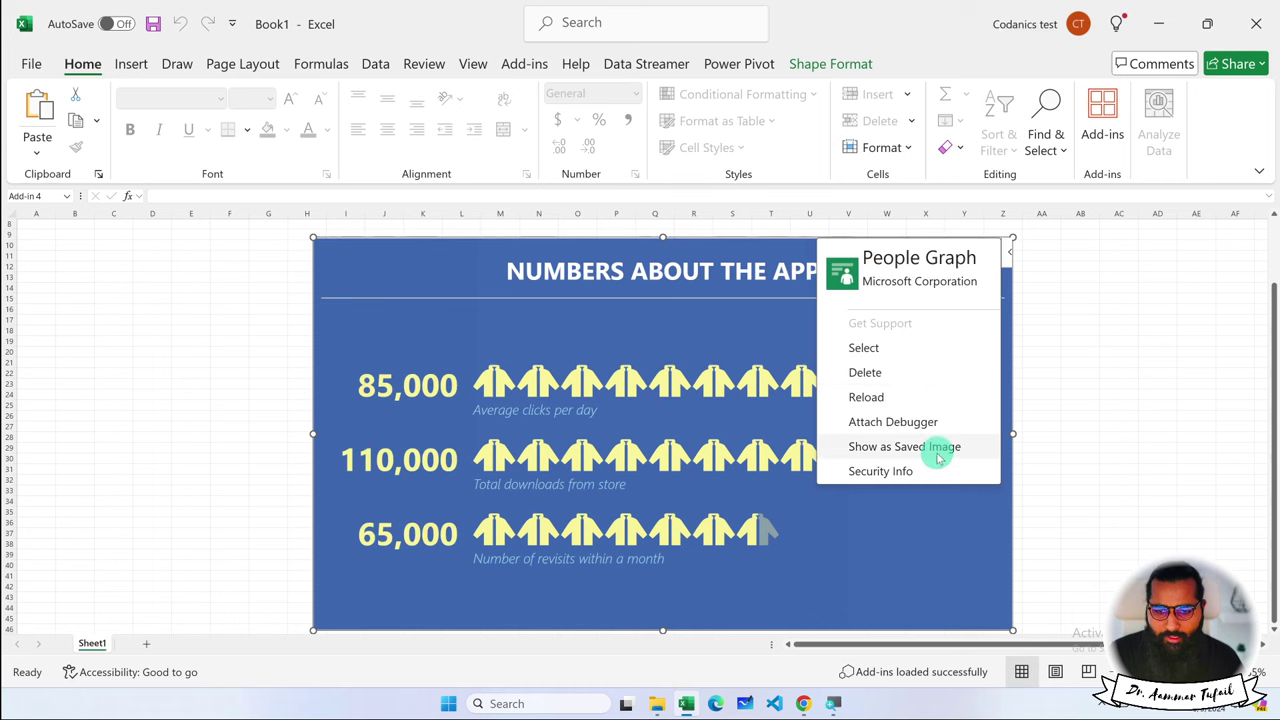
Delete the People Graph from Book1 and scroll the My Add-ins list.
{"action": "left_click", "coordinate": [923, 373]}
{"action": "left_click", "coordinate": [1097, 104]}
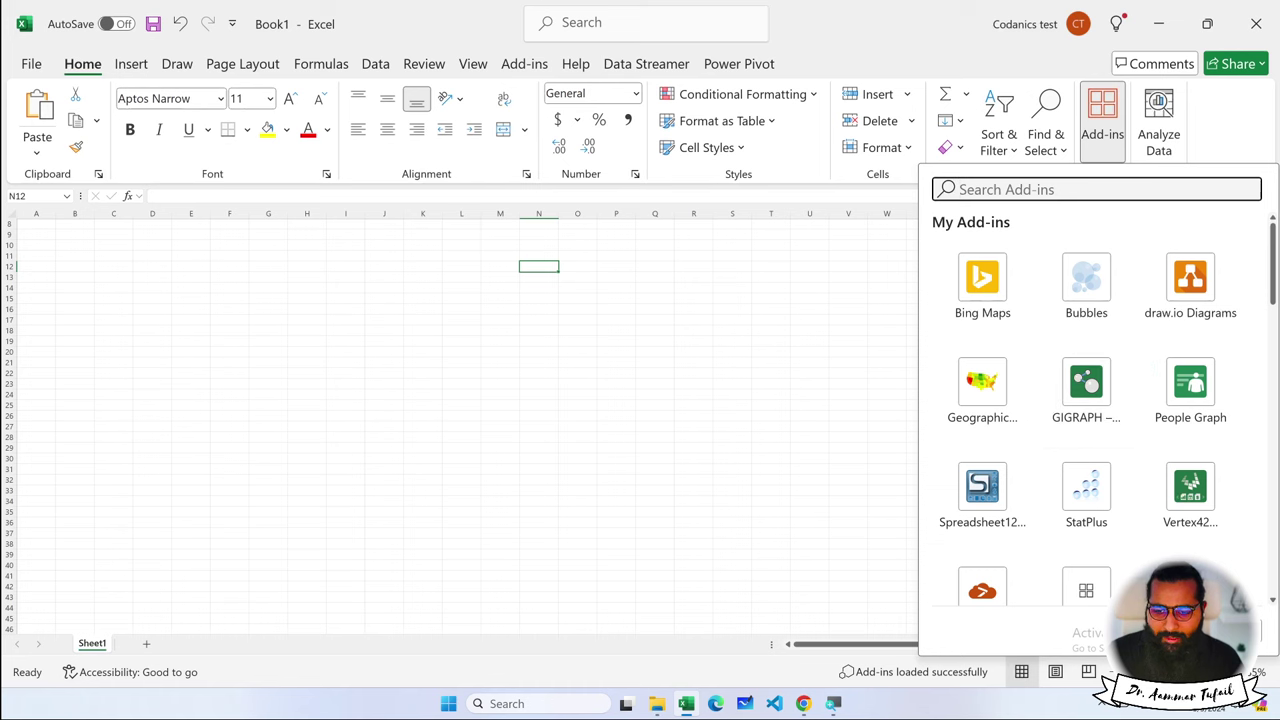
{"action": "scroll", "coordinate": [1085, 411], "scroll_direction": "down", "scroll_amount": 2}
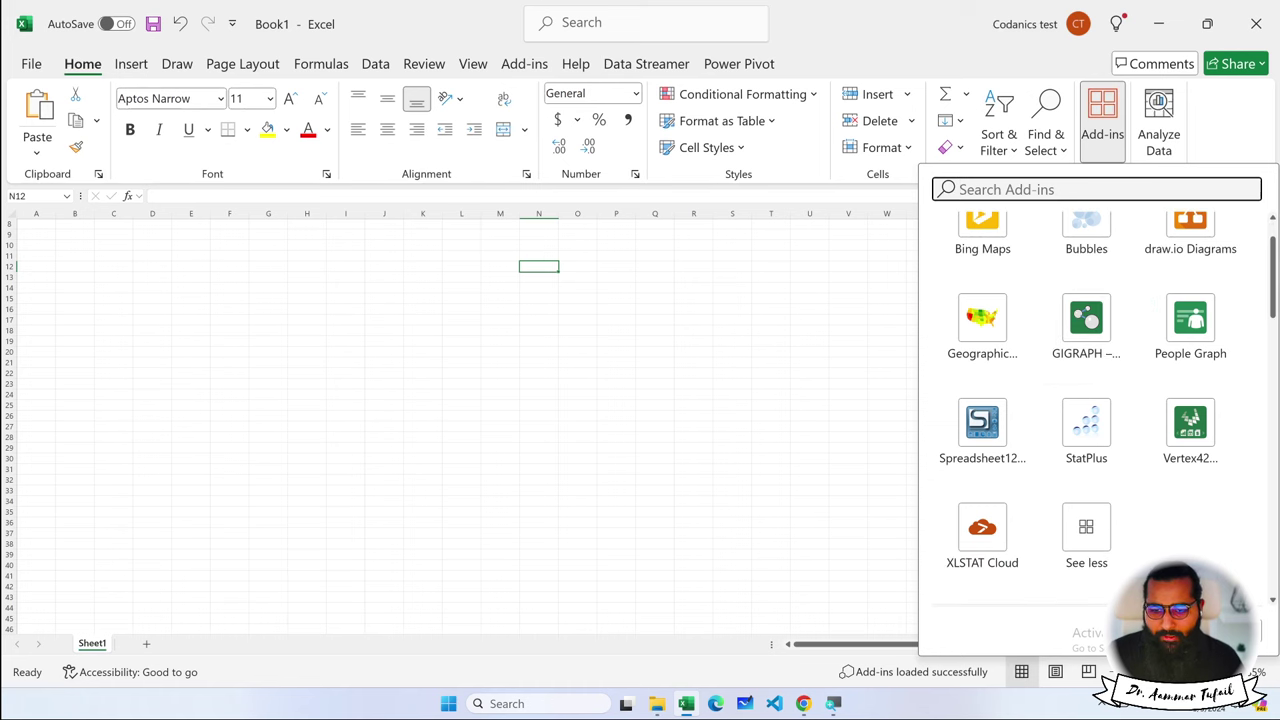
Launch the Spreadsheet123 Template Vault add-in, finding it by searching 'spreadsheet123'.
{"action": "left_click", "coordinate": [987, 430]}
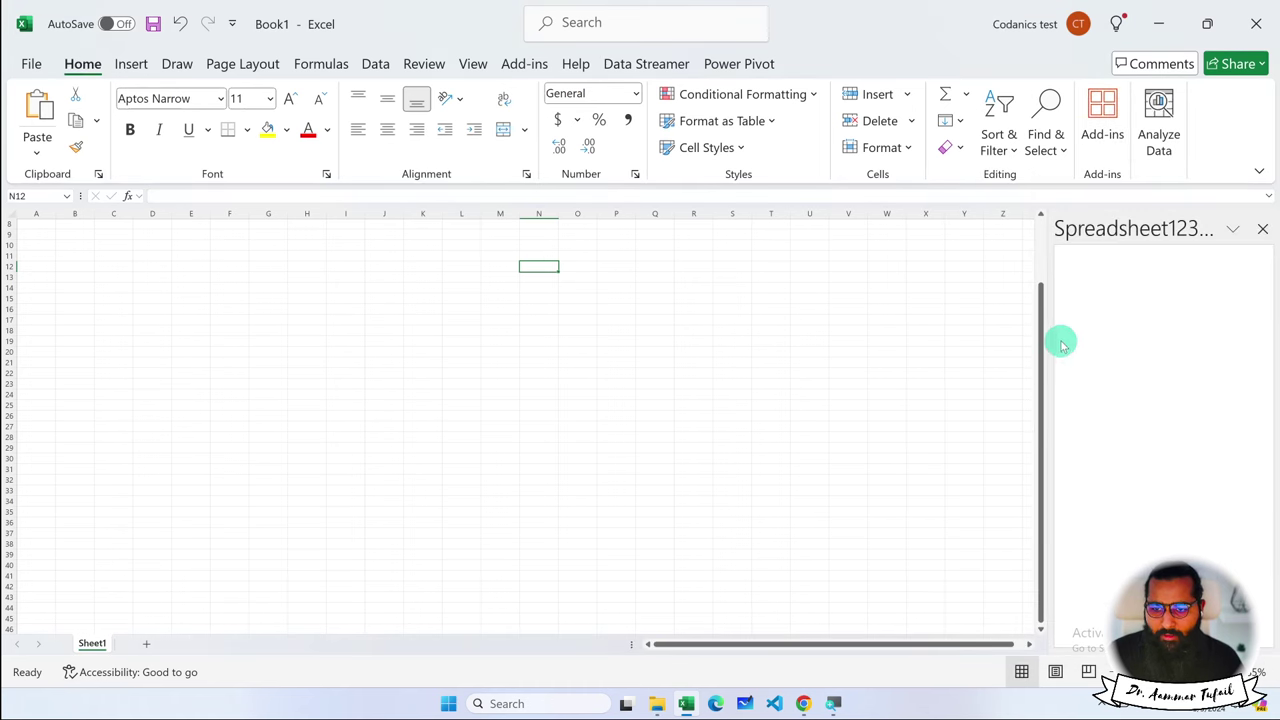
{"action": "left_click_drag", "start_coordinate": [1046, 302], "coordinate": [836, 302]}
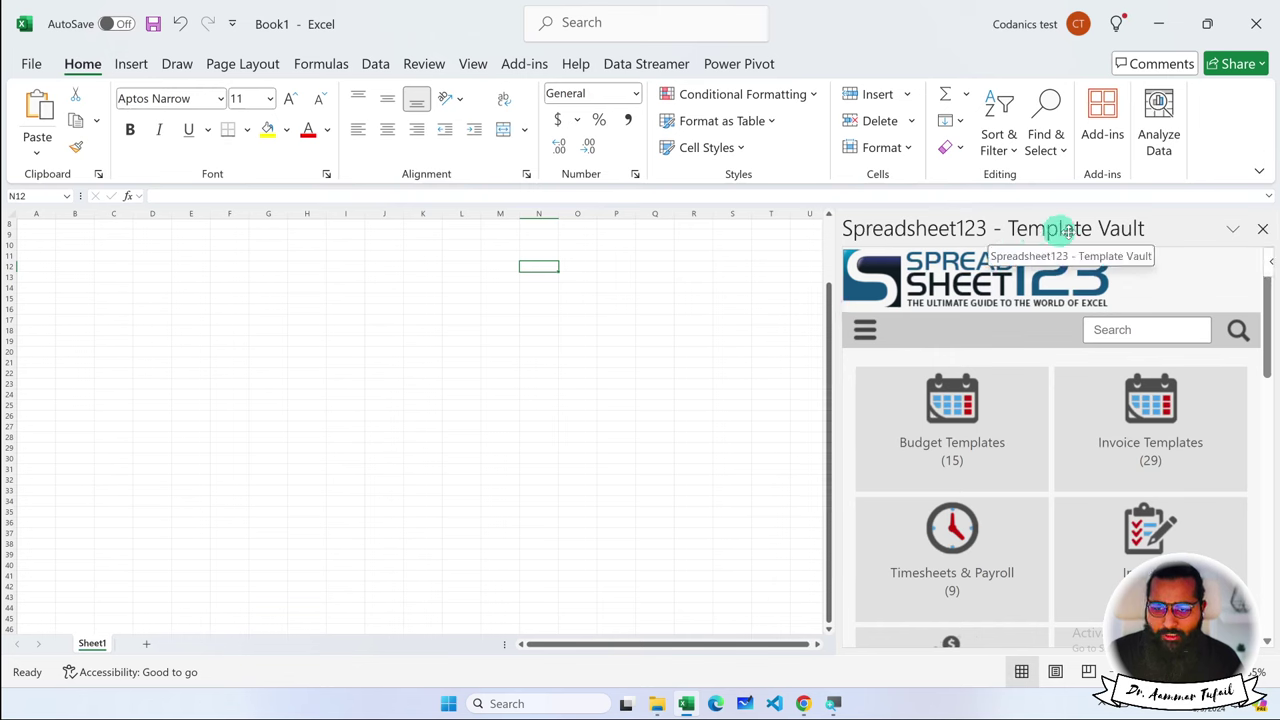
{"action": "left_click", "coordinate": [1102, 118]}
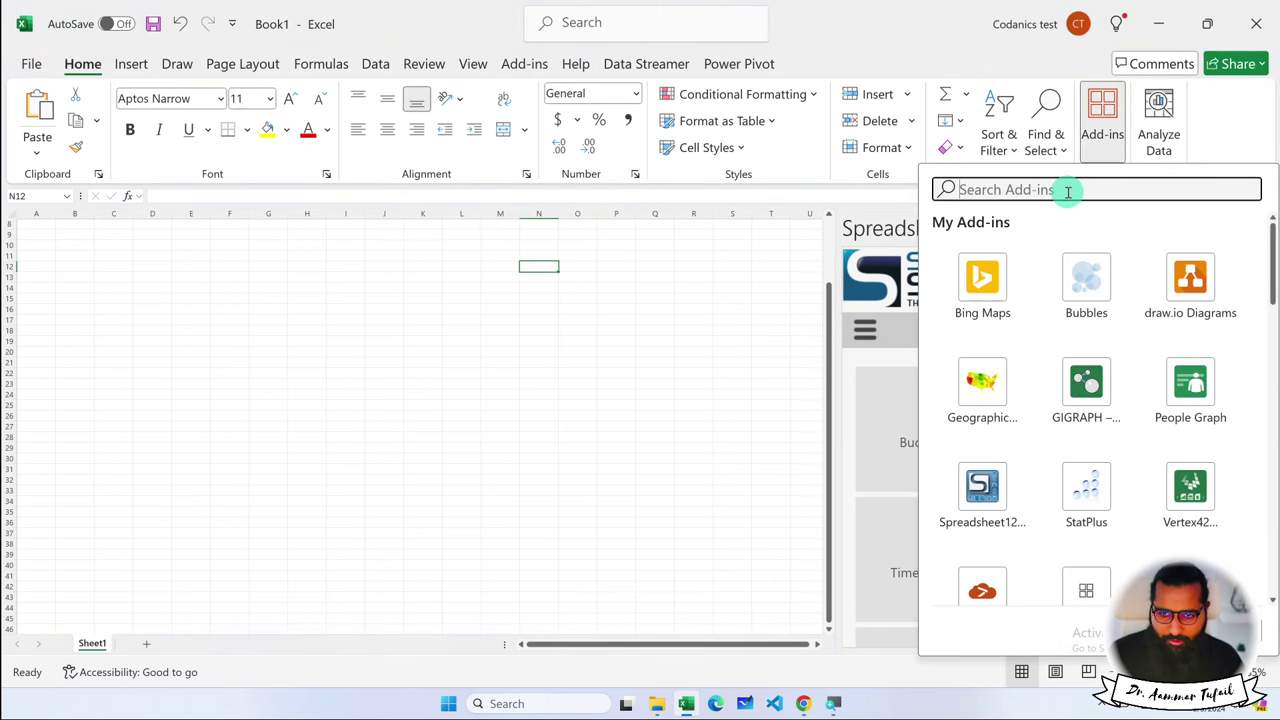
{"action": "type", "text": "spreadshee"}
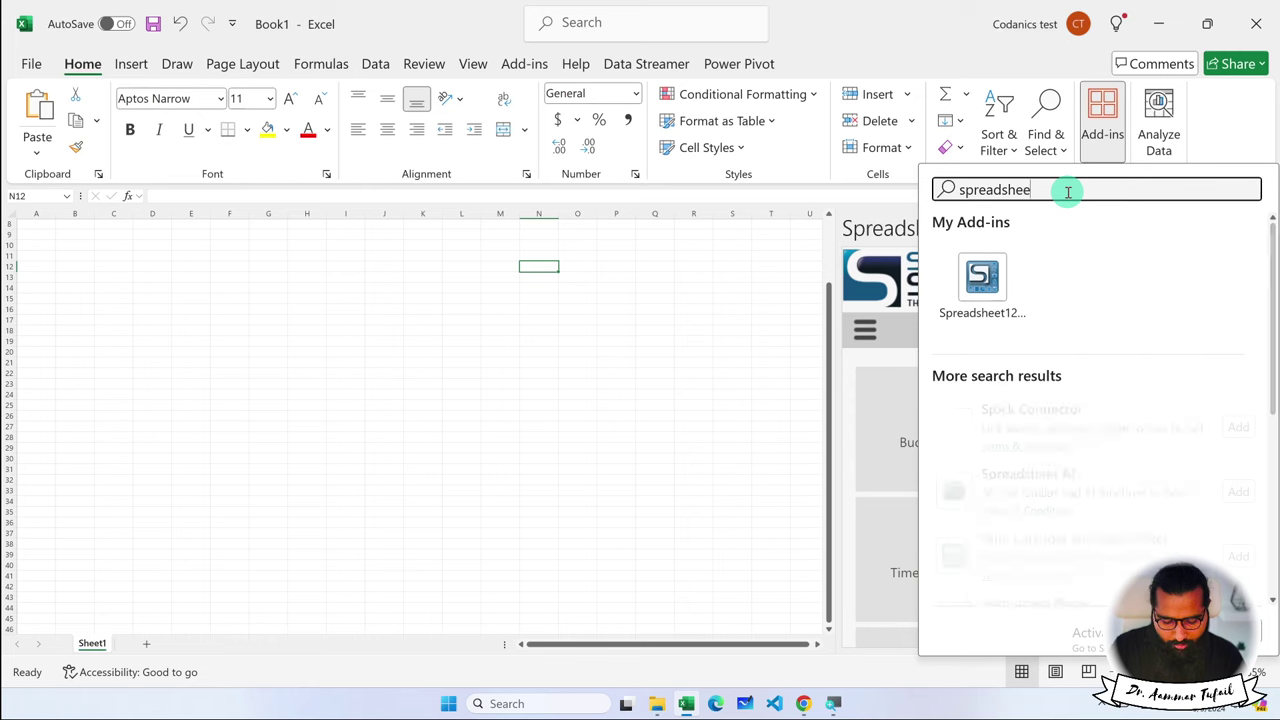
{"action": "type", "text": "t123"}
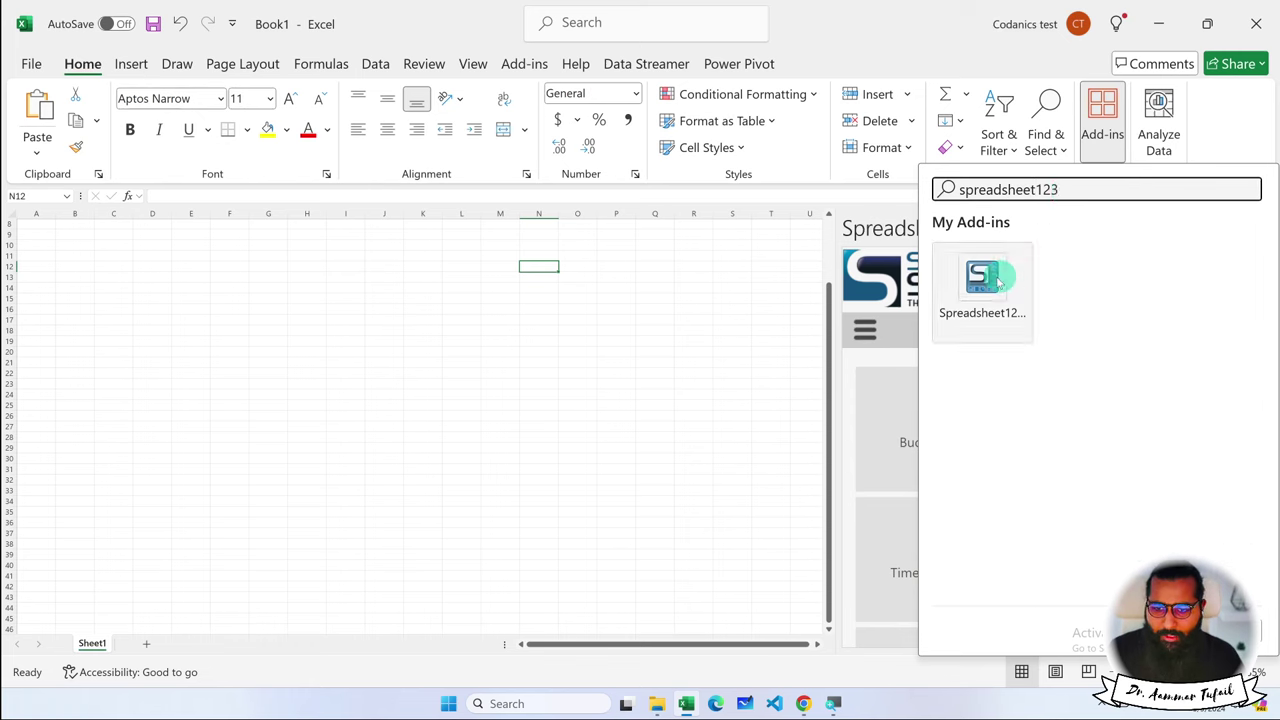
{"action": "left_click", "coordinate": [998, 286]}
{"action": "left_click", "coordinate": [760, 341]}
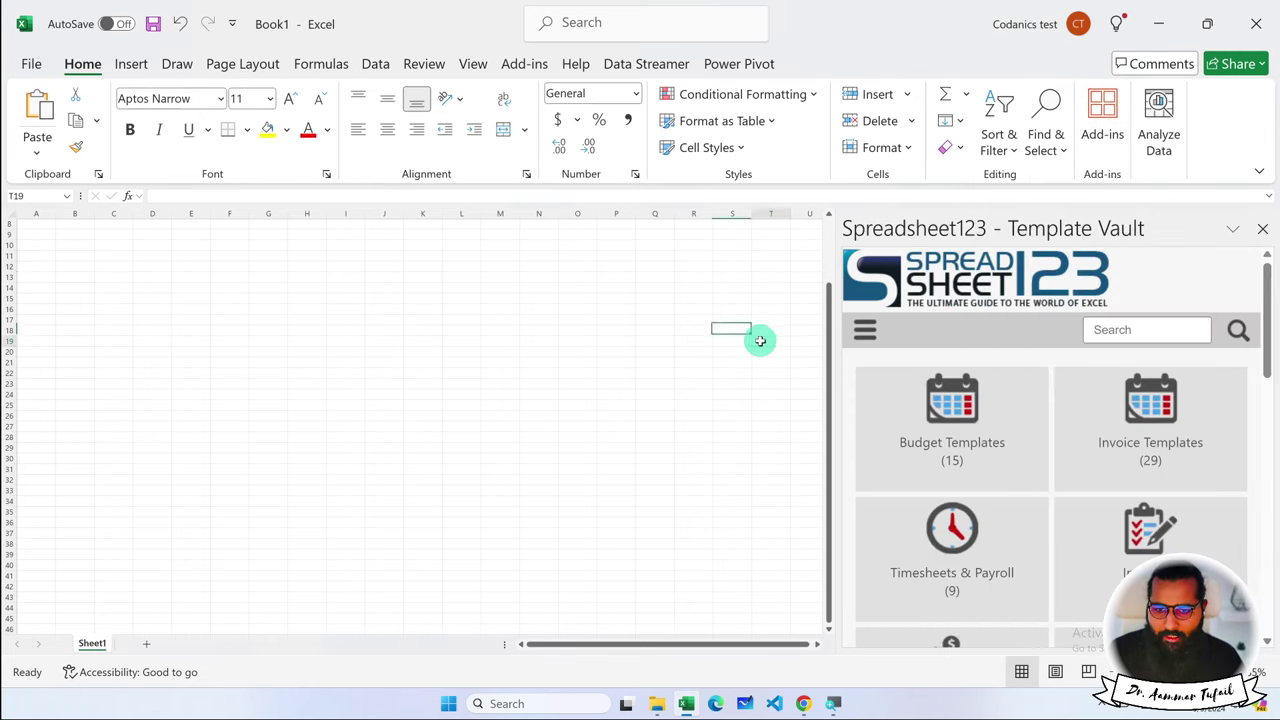
Open Budget Templates, search the vault for 'resume' then 'budget', and scroll the results.
{"action": "left_click", "coordinate": [946, 402]}
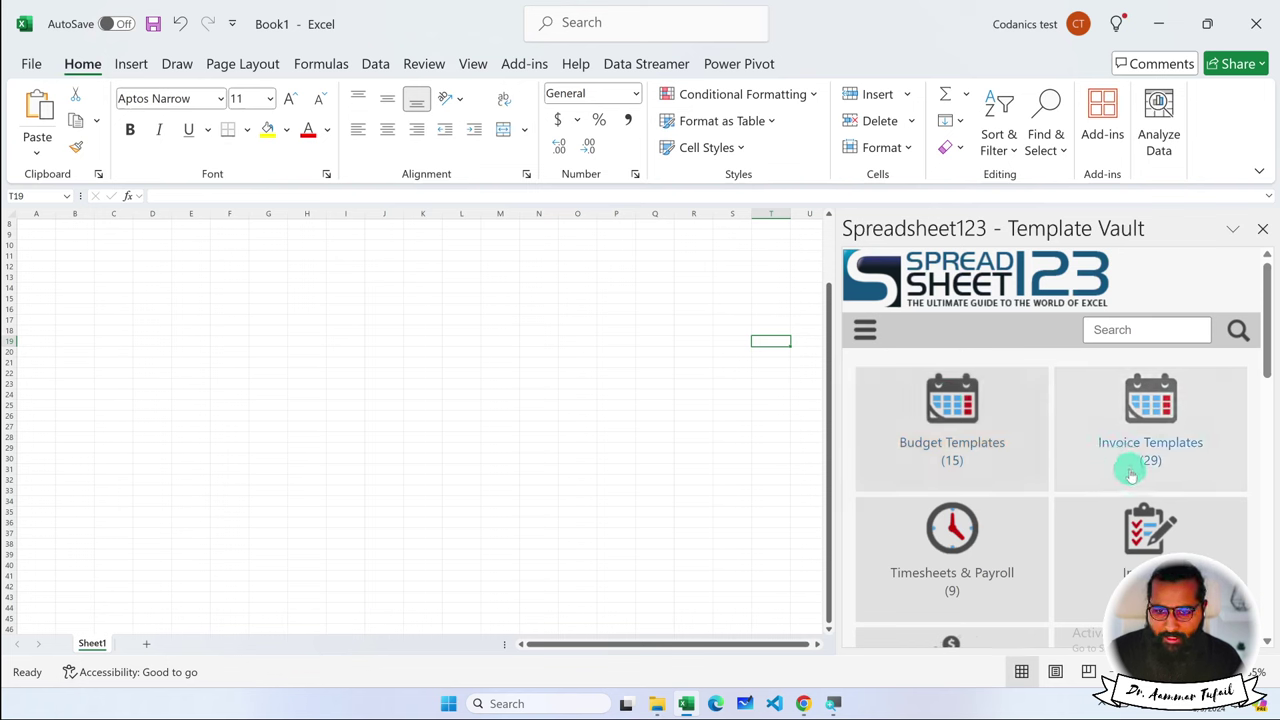
{"action": "left_click", "coordinate": [1145, 333]}
{"action": "type", "text": "resume"}
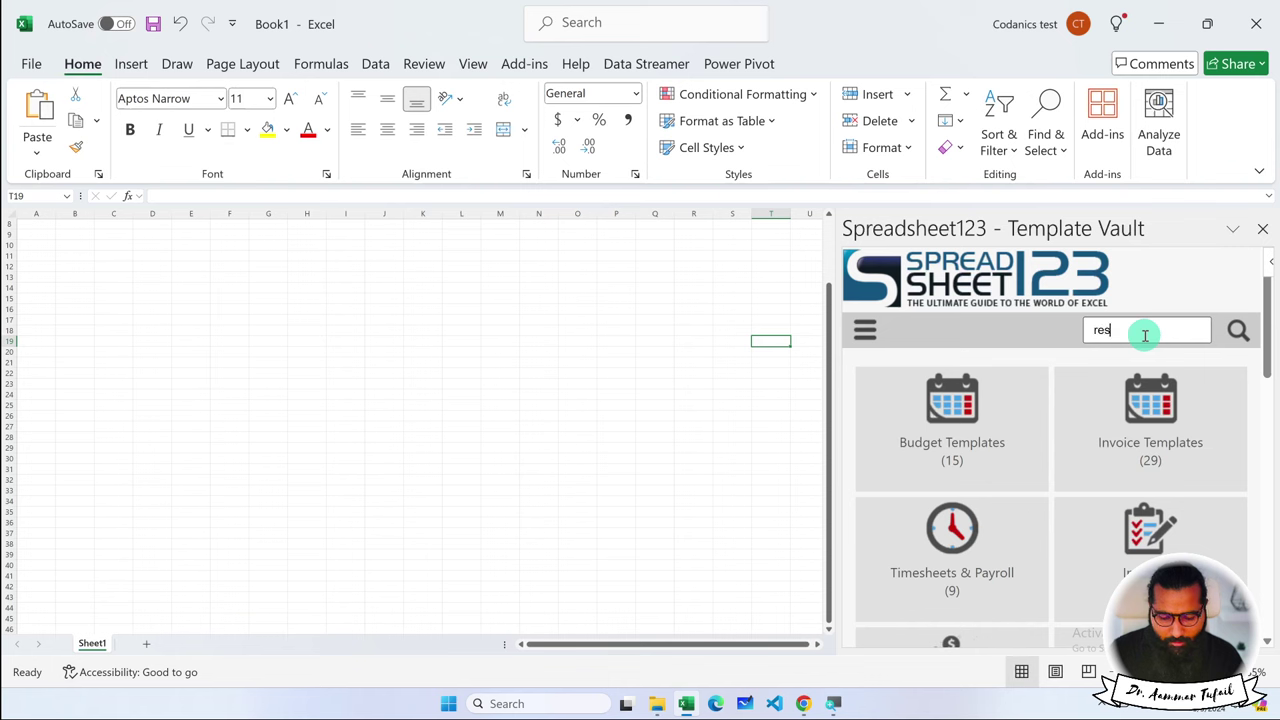
{"action": "left_click", "coordinate": [1238, 331]}
{"action": "double_click", "coordinate": [1180, 330]}
{"action": "type", "text": "budget"}
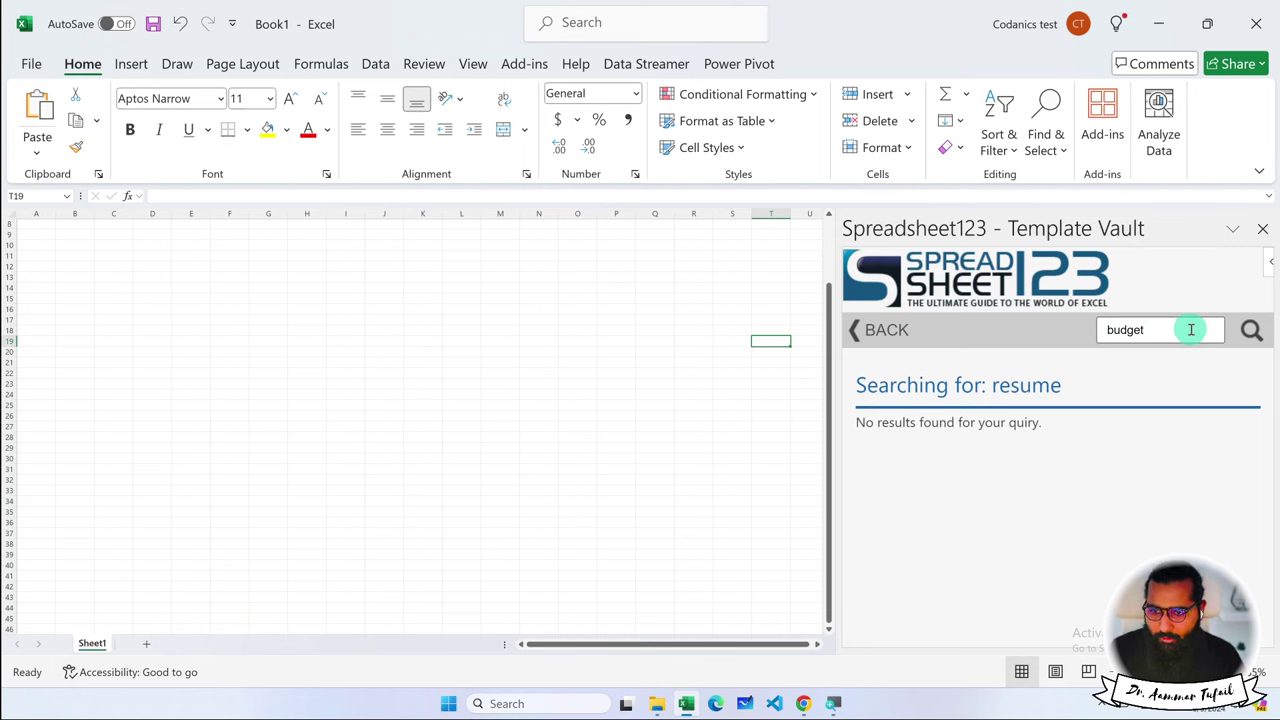
{"action": "left_click", "coordinate": [1251, 330]}
{"action": "scroll", "coordinate": [1188, 488], "scroll_direction": "down", "scroll_amount": 1}
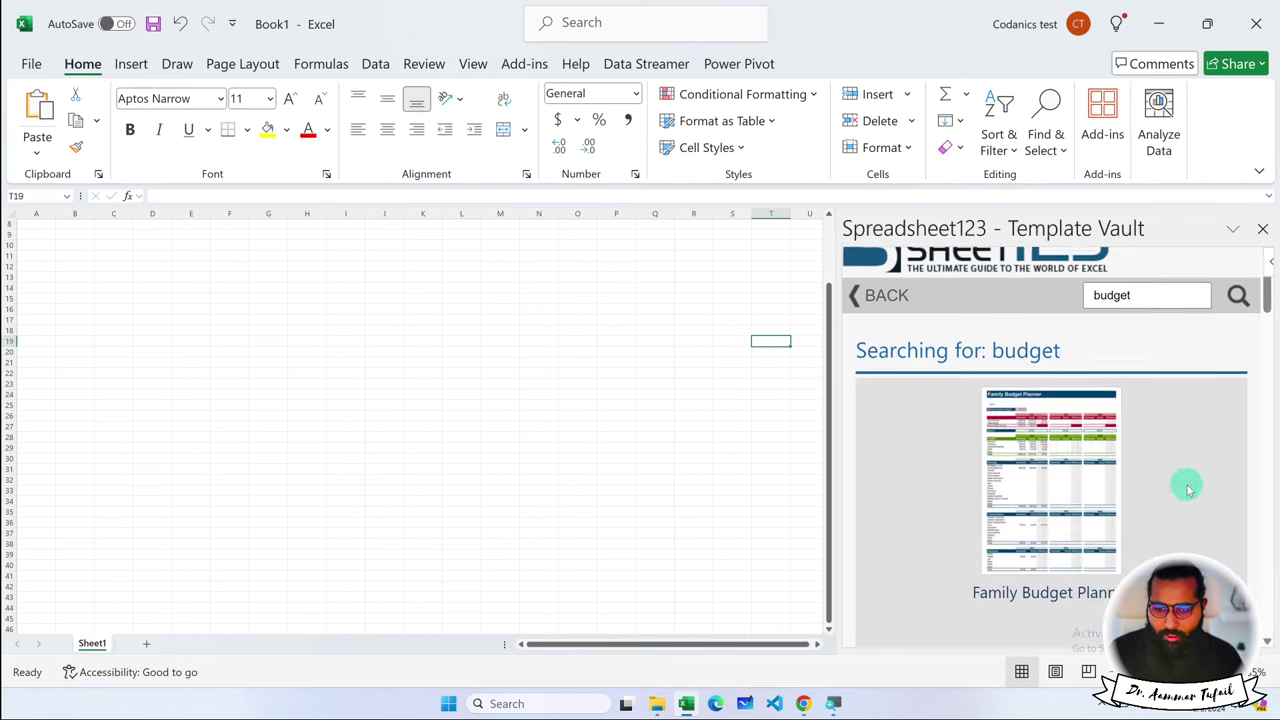
{"action": "scroll", "coordinate": [1188, 488], "scroll_direction": "down", "scroll_amount": 3}
{"action": "scroll", "coordinate": [1188, 488], "scroll_direction": "down", "scroll_amount": 2}
{"action": "scroll", "coordinate": [1190, 488], "scroll_direction": "down", "scroll_amount": 3}
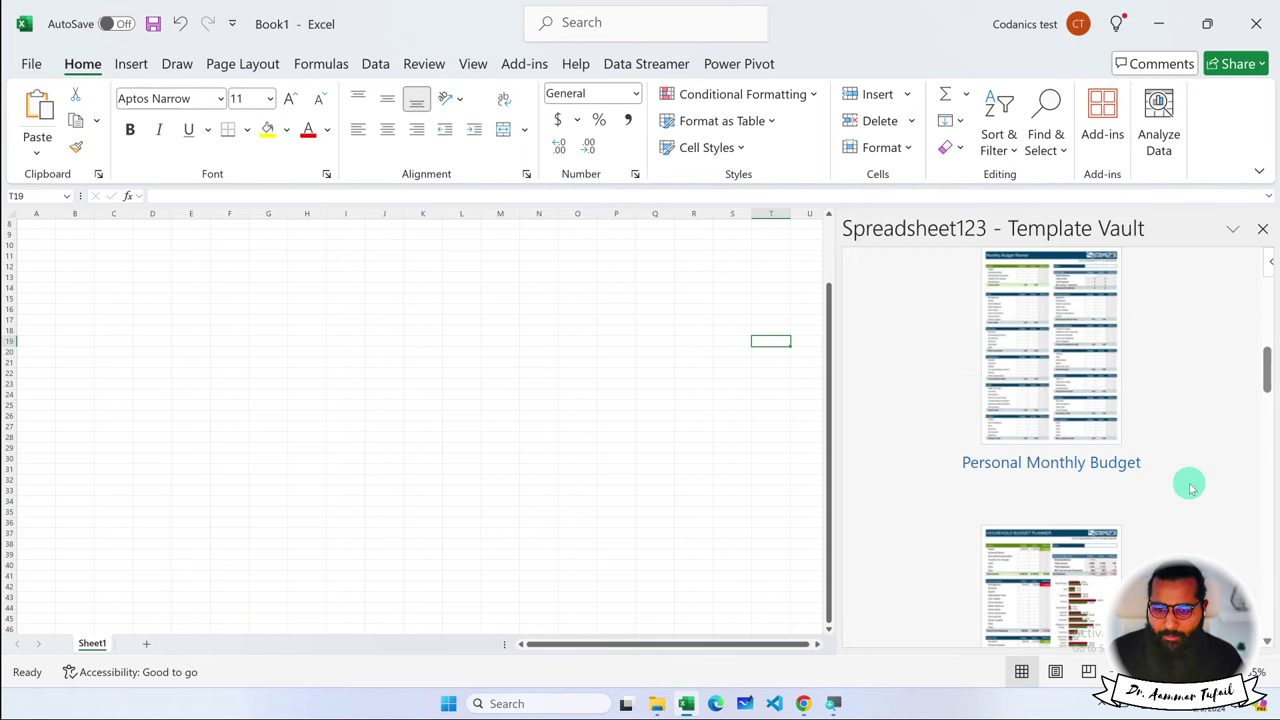
{"action": "scroll", "coordinate": [1223, 477], "scroll_direction": "up", "scroll_amount": 10}
Return to the vault's category home, narrow the pane, and open Excel's File Home page.
{"action": "left_click", "coordinate": [900, 338]}
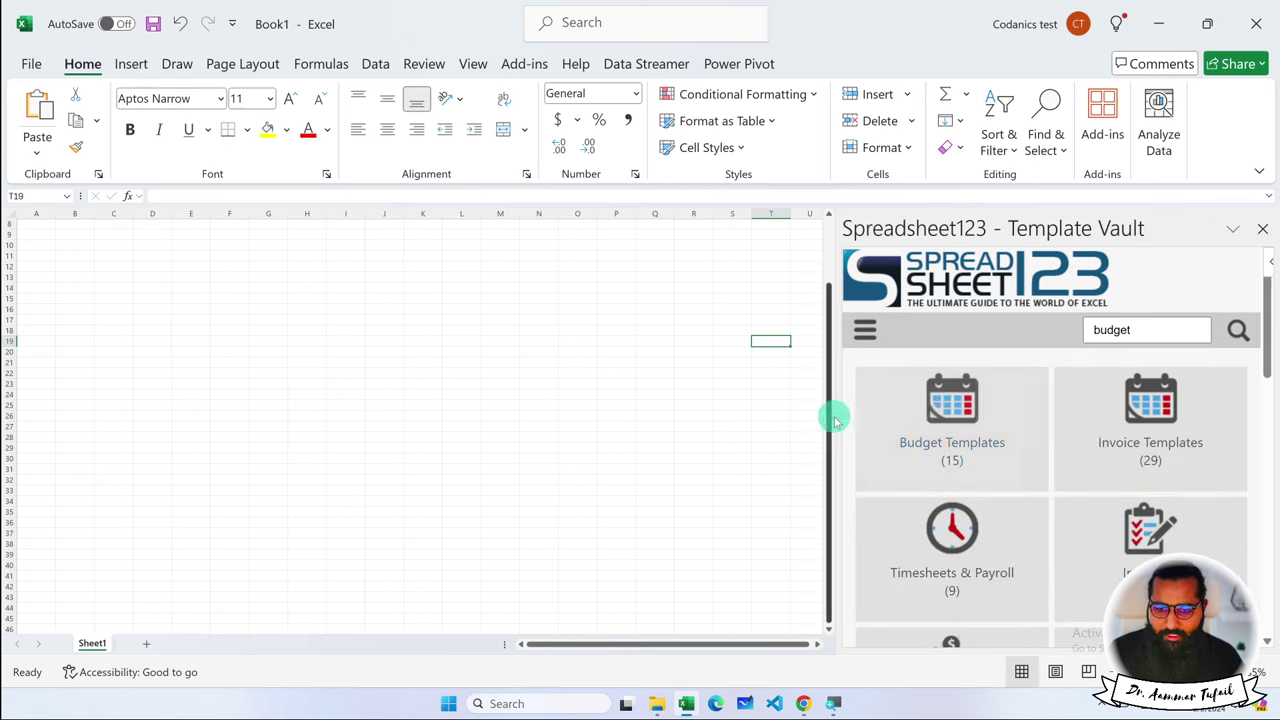
{"action": "left_click_drag", "start_coordinate": [834, 414], "coordinate": [866, 414]}
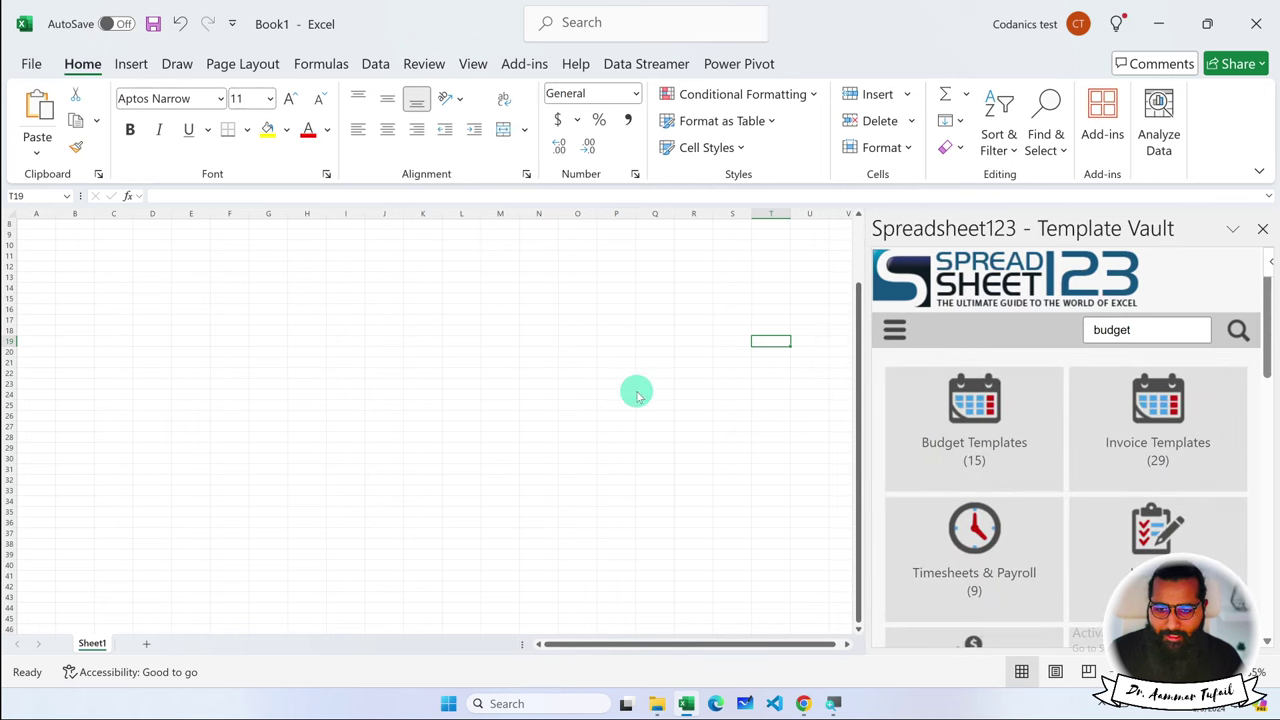
{"action": "left_click", "coordinate": [31, 63]}
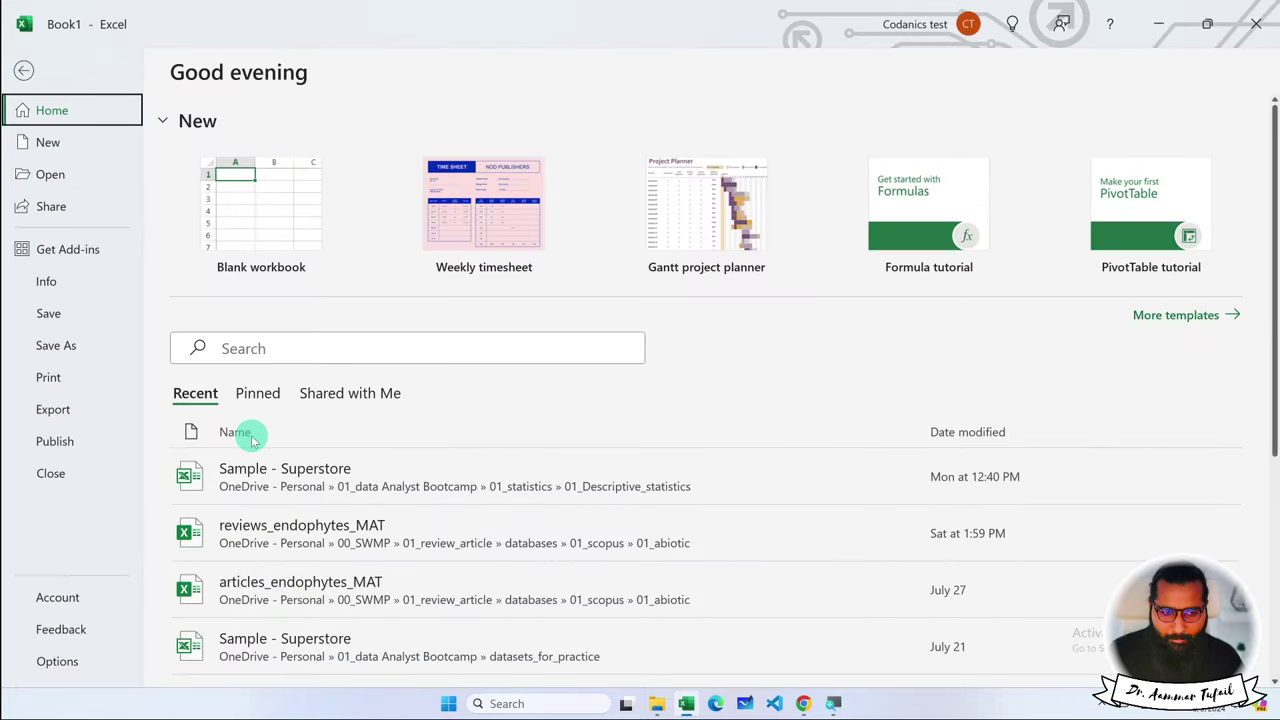
Scroll through Excel's More templates gallery, then go back to the Book1 sheet.
{"action": "left_click", "coordinate": [1135, 315]}
{"action": "scroll", "coordinate": [700, 423], "scroll_direction": "down", "scroll_amount": 3}
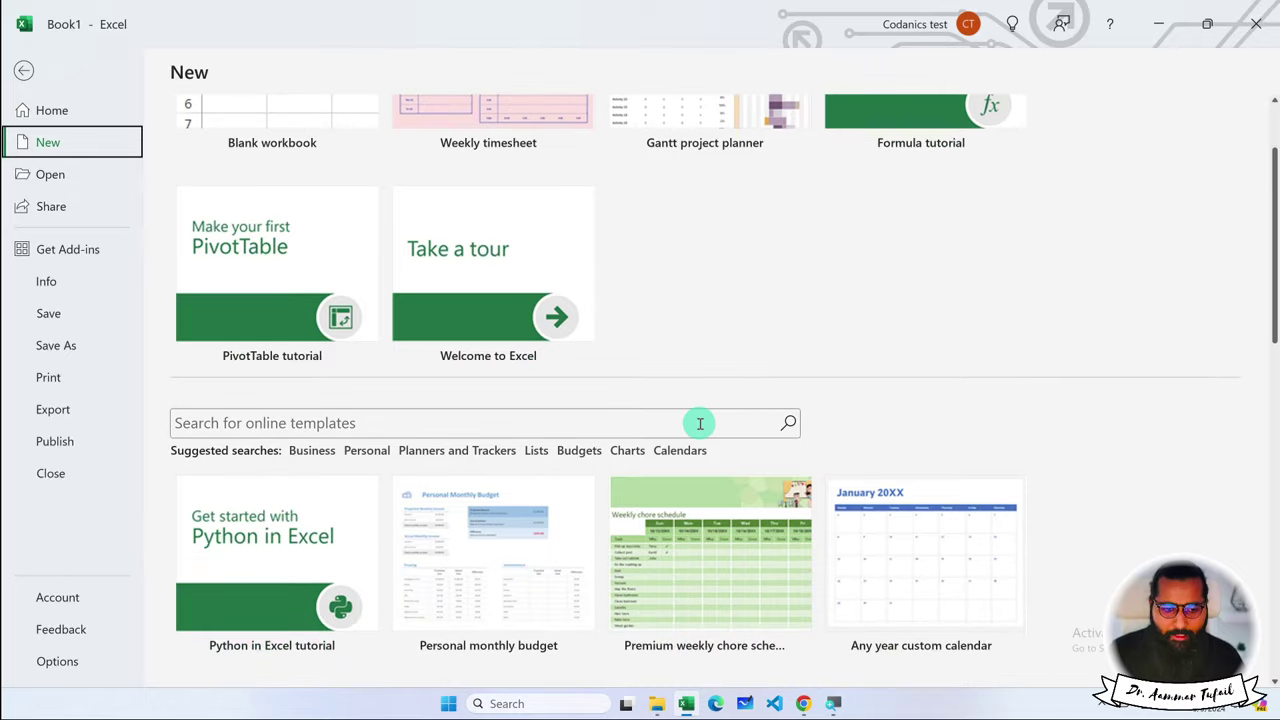
{"action": "scroll", "coordinate": [700, 423], "scroll_direction": "down", "scroll_amount": 2}
{"action": "scroll", "coordinate": [700, 423], "scroll_direction": "down", "scroll_amount": 3}
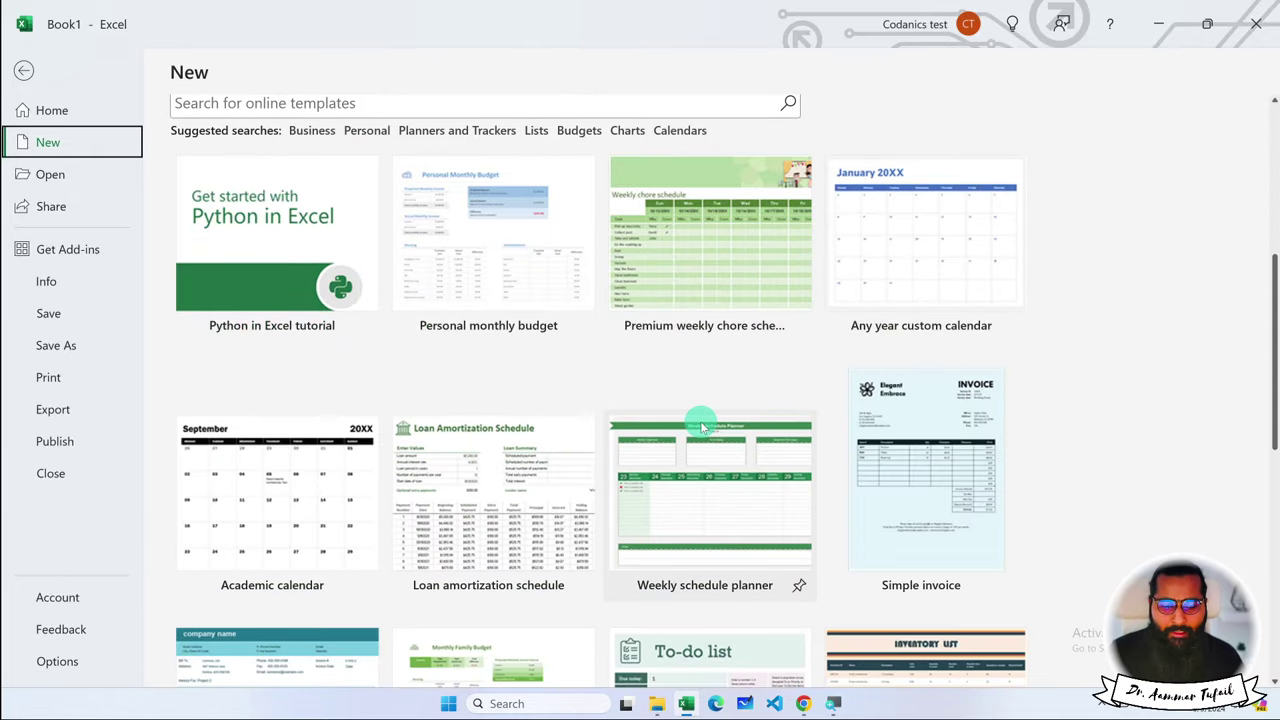
{"action": "scroll", "coordinate": [703, 427], "scroll_direction": "down", "scroll_amount": 1}
{"action": "scroll", "coordinate": [703, 427], "scroll_direction": "down", "scroll_amount": 1}
{"action": "scroll", "coordinate": [703, 427], "scroll_direction": "down", "scroll_amount": 1}
{"action": "scroll", "coordinate": [703, 427], "scroll_direction": "down", "scroll_amount": 1}
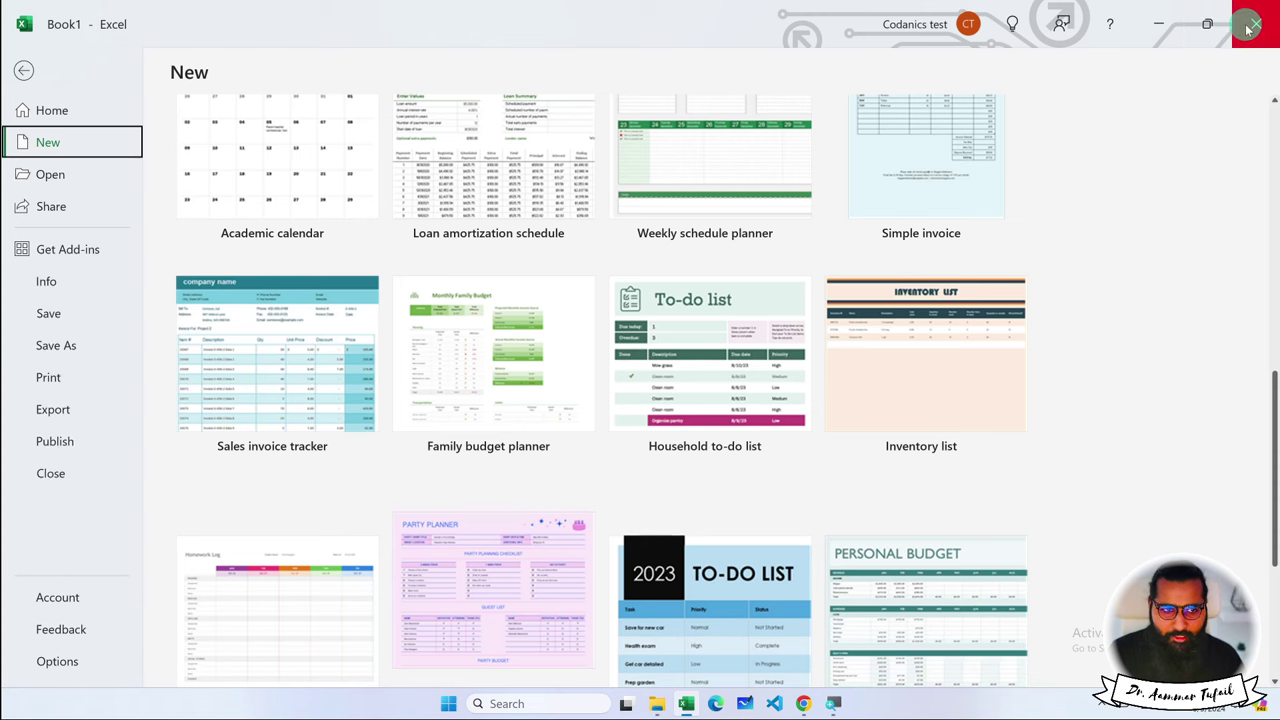
{"action": "left_click", "coordinate": [36, 69]}
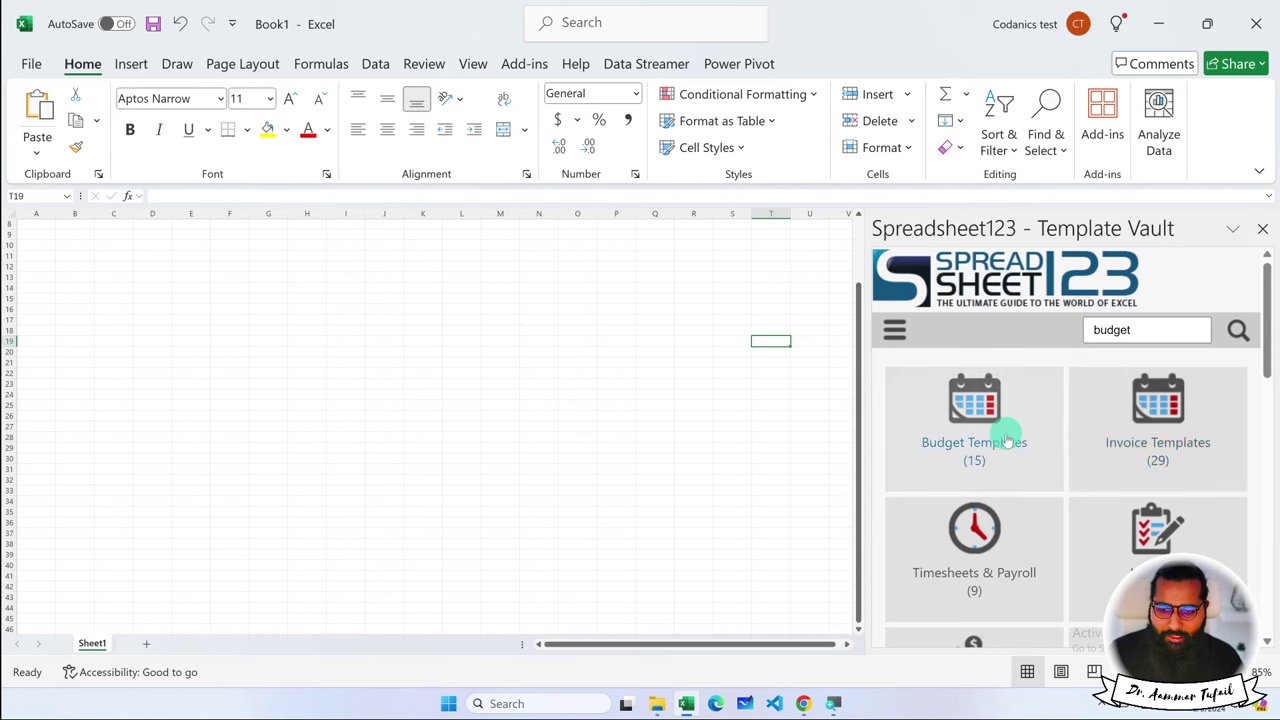
Scroll the vault's categories and open Certificates & Awards.
{"action": "scroll", "coordinate": [1006, 432], "scroll_direction": "down", "scroll_amount": 3}
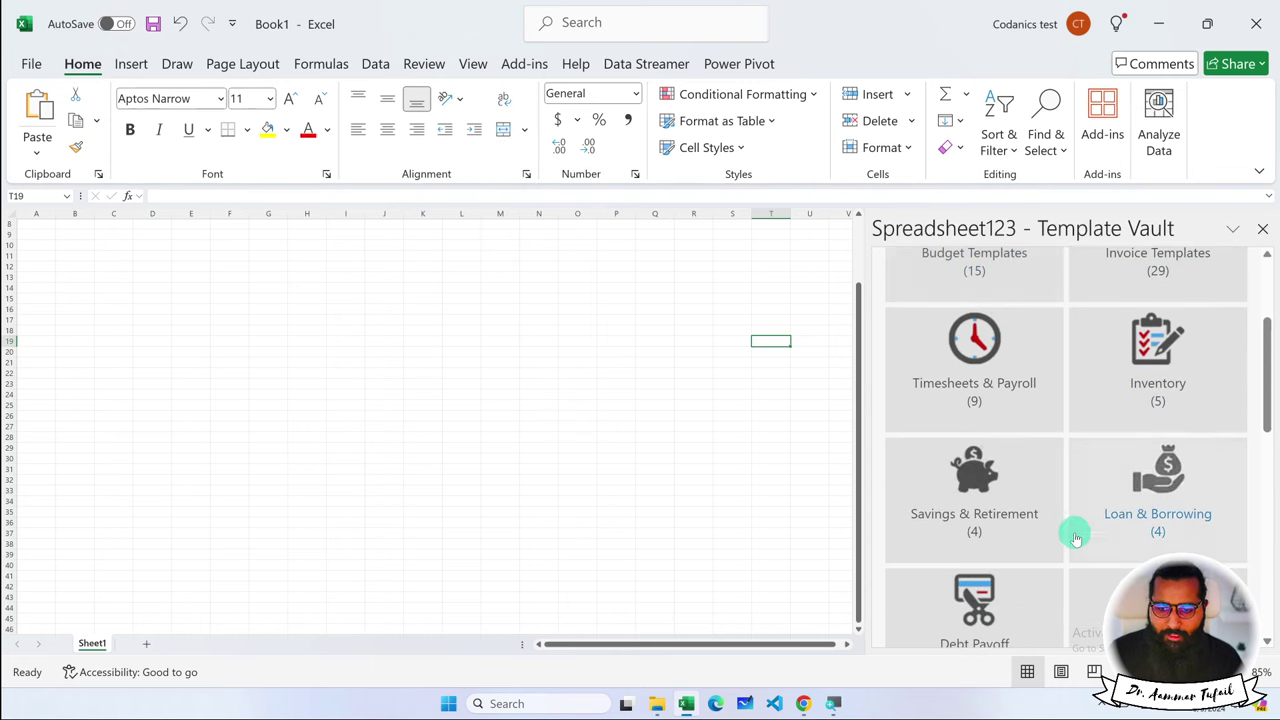
{"action": "scroll", "coordinate": [1076, 539], "scroll_direction": "down", "scroll_amount": 2}
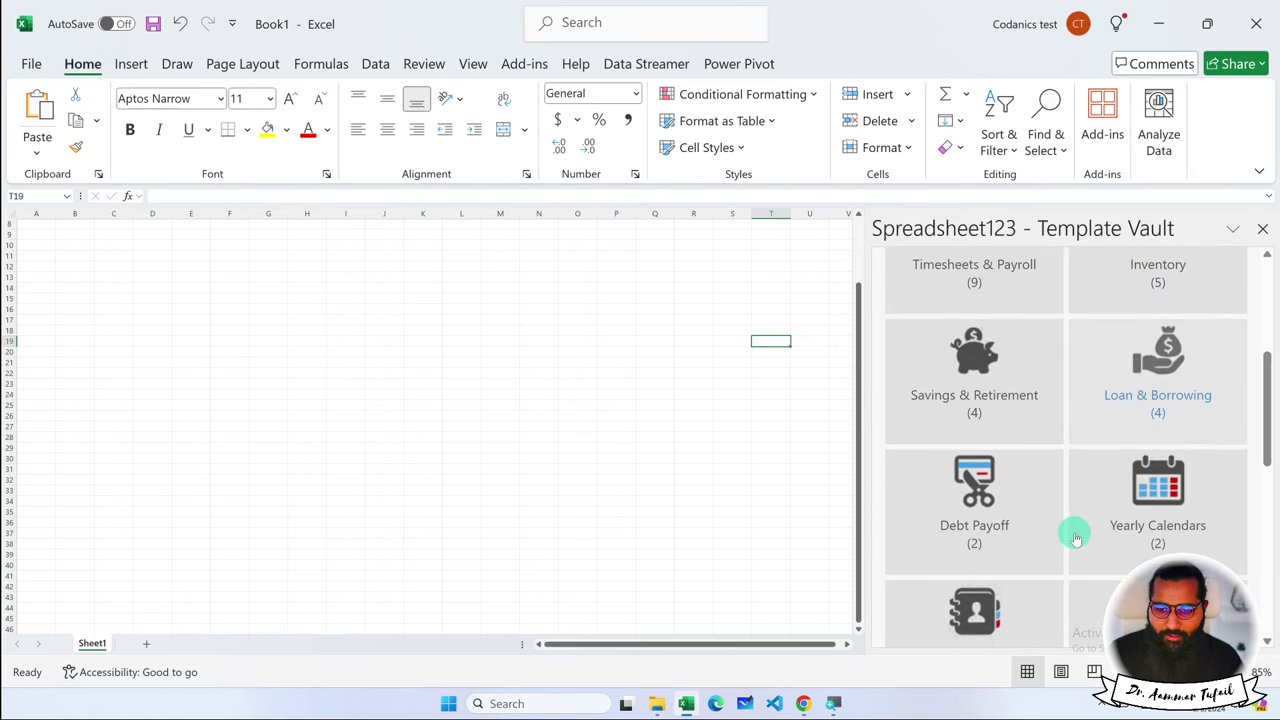
{"action": "scroll", "coordinate": [1076, 539], "scroll_direction": "down", "scroll_amount": 2}
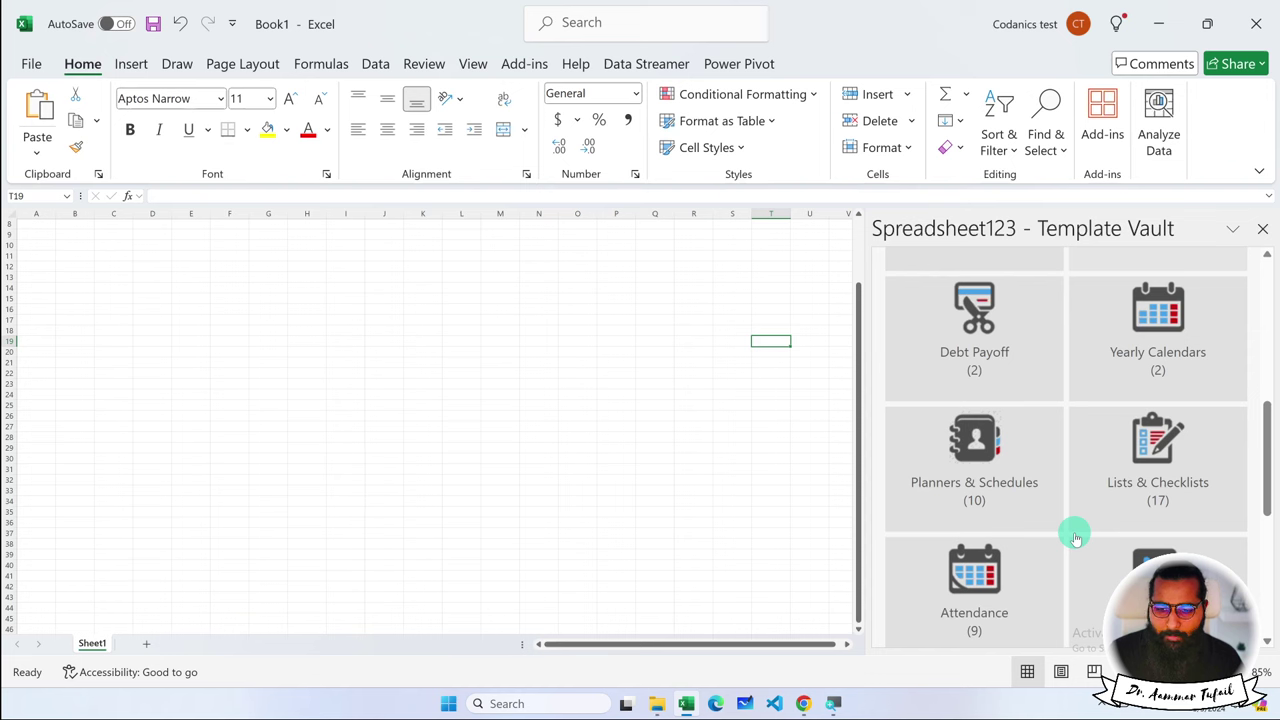
{"action": "scroll", "coordinate": [1077, 537], "scroll_direction": "down", "scroll_amount": 2}
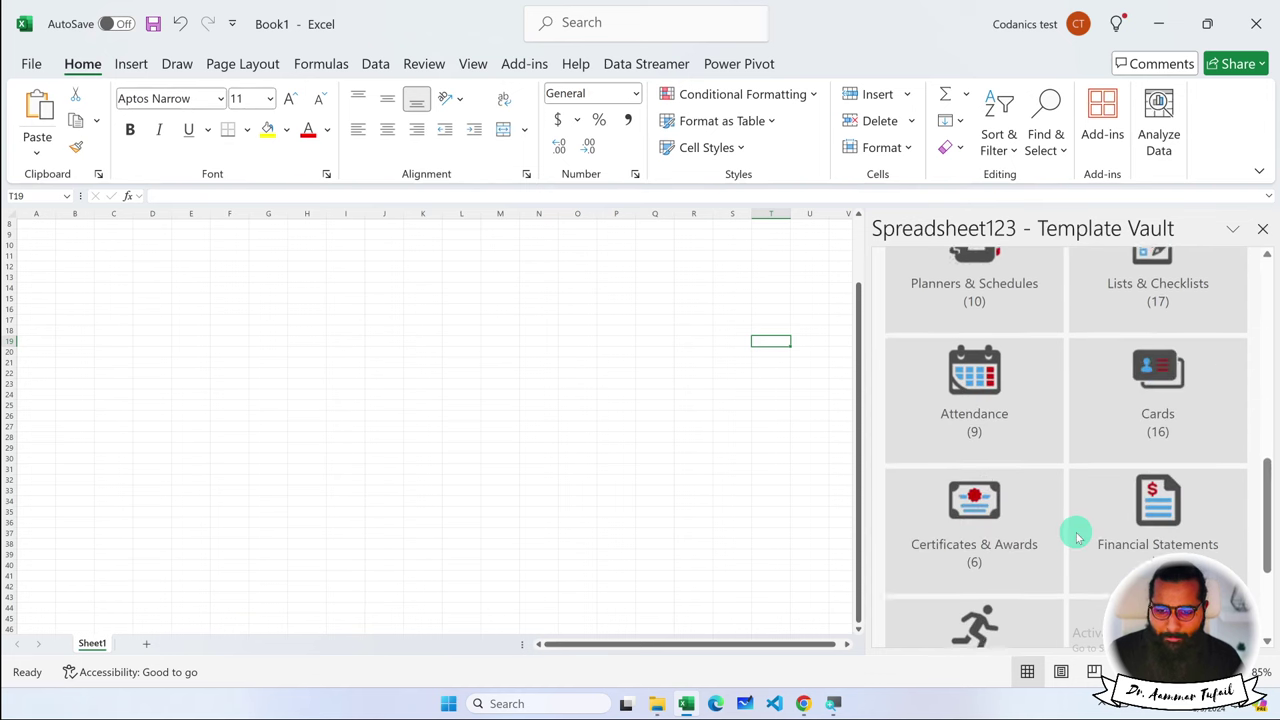
{"action": "scroll", "coordinate": [1077, 537], "scroll_direction": "down", "scroll_amount": 2}
{"action": "left_click", "coordinate": [990, 435]}
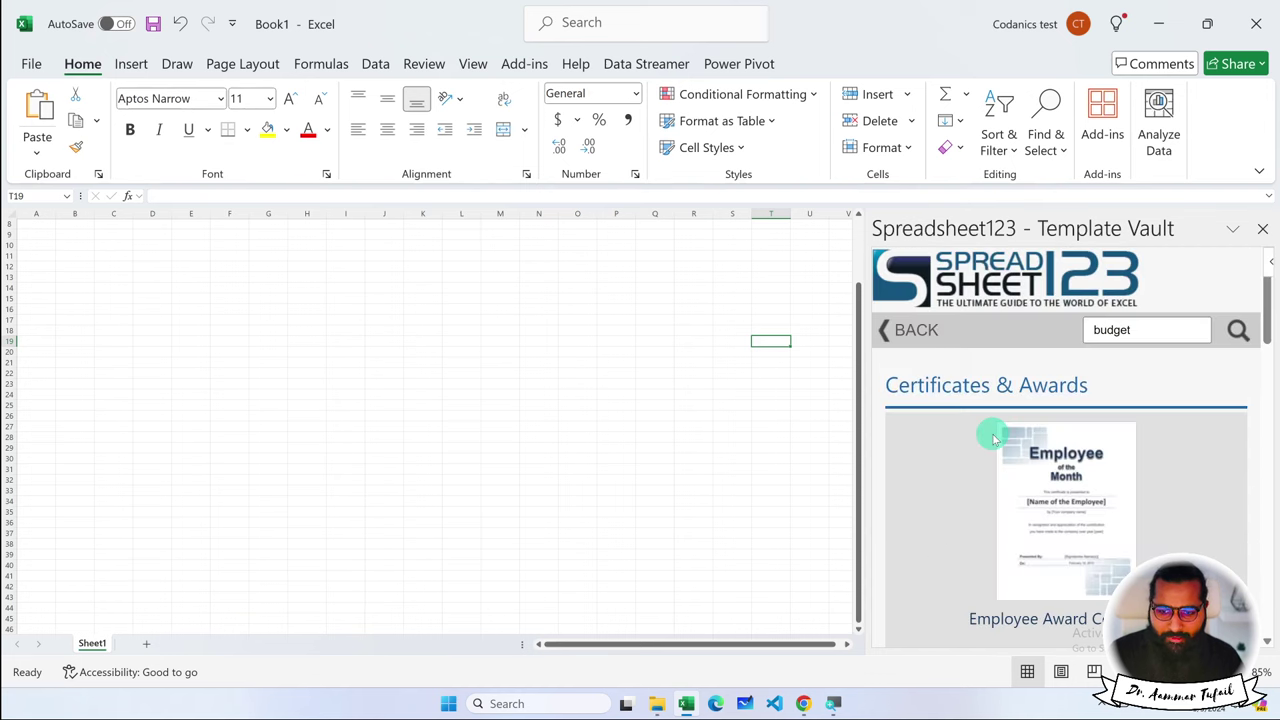
Scroll the certificates list and open the Employee Award Certificate details.
{"action": "scroll", "coordinate": [1145, 487], "scroll_direction": "down", "scroll_amount": 2}
{"action": "scroll", "coordinate": [1150, 484], "scroll_direction": "down", "scroll_amount": 2}
{"action": "scroll", "coordinate": [1151, 484], "scroll_direction": "down", "scroll_amount": 2}
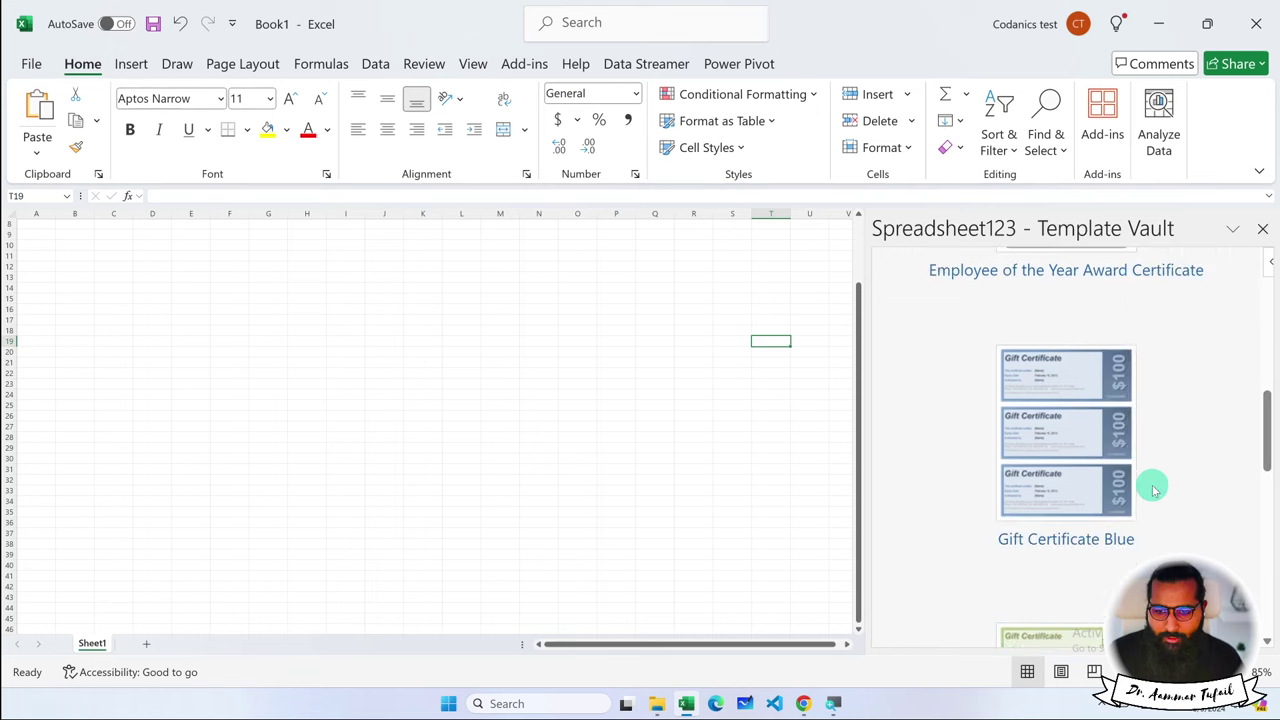
{"action": "scroll", "coordinate": [1153, 490], "scroll_direction": "down", "scroll_amount": 2}
{"action": "scroll", "coordinate": [1153, 490], "scroll_direction": "down", "scroll_amount": 2}
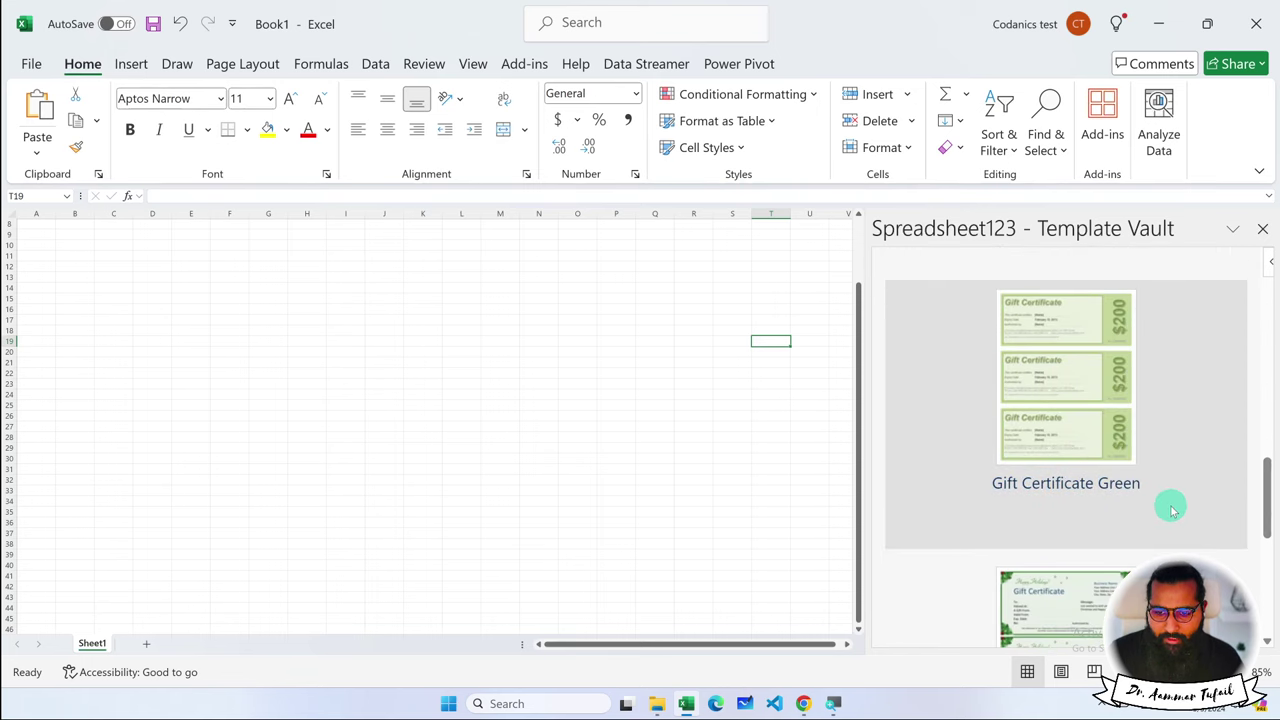
{"action": "scroll", "coordinate": [1172, 510], "scroll_direction": "down", "scroll_amount": 5}
{"action": "scroll", "coordinate": [1172, 510], "scroll_direction": "down", "scroll_amount": 2}
{"action": "scroll", "coordinate": [1172, 510], "scroll_direction": "up", "scroll_amount": 10}
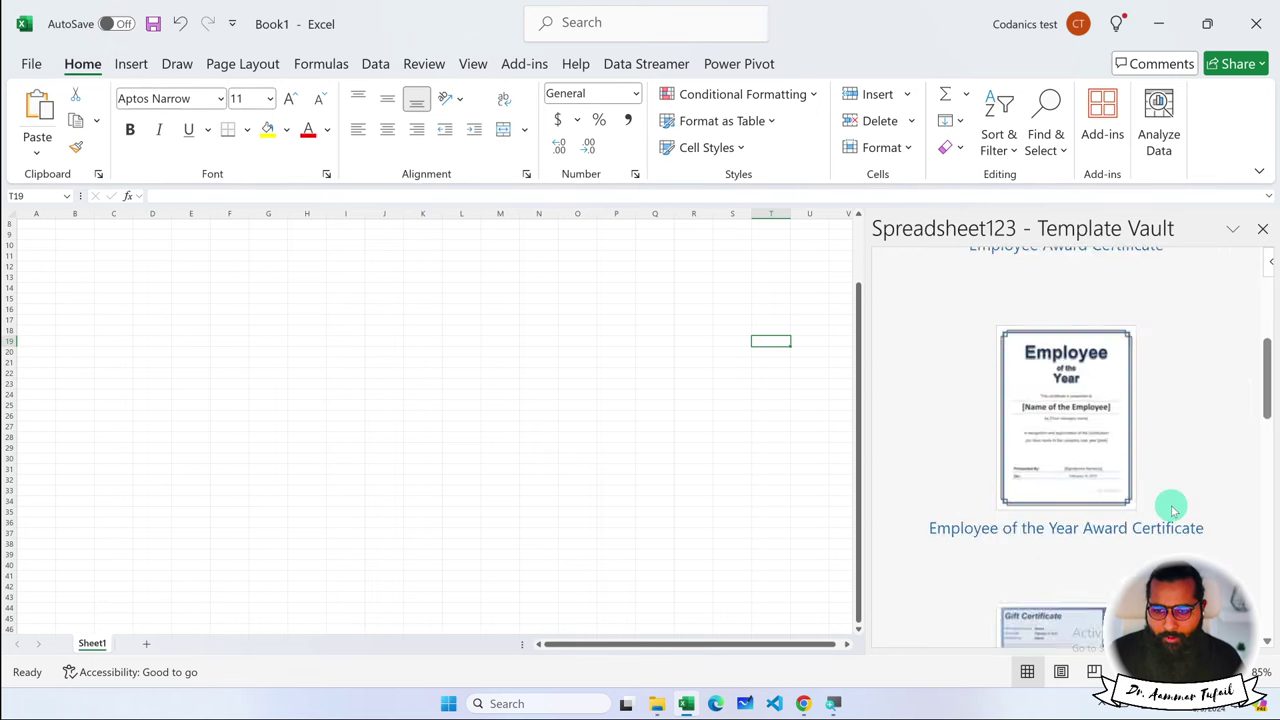
{"action": "scroll", "coordinate": [1172, 510], "scroll_direction": "up", "scroll_amount": 3}
{"action": "left_click", "coordinate": [1088, 510]}
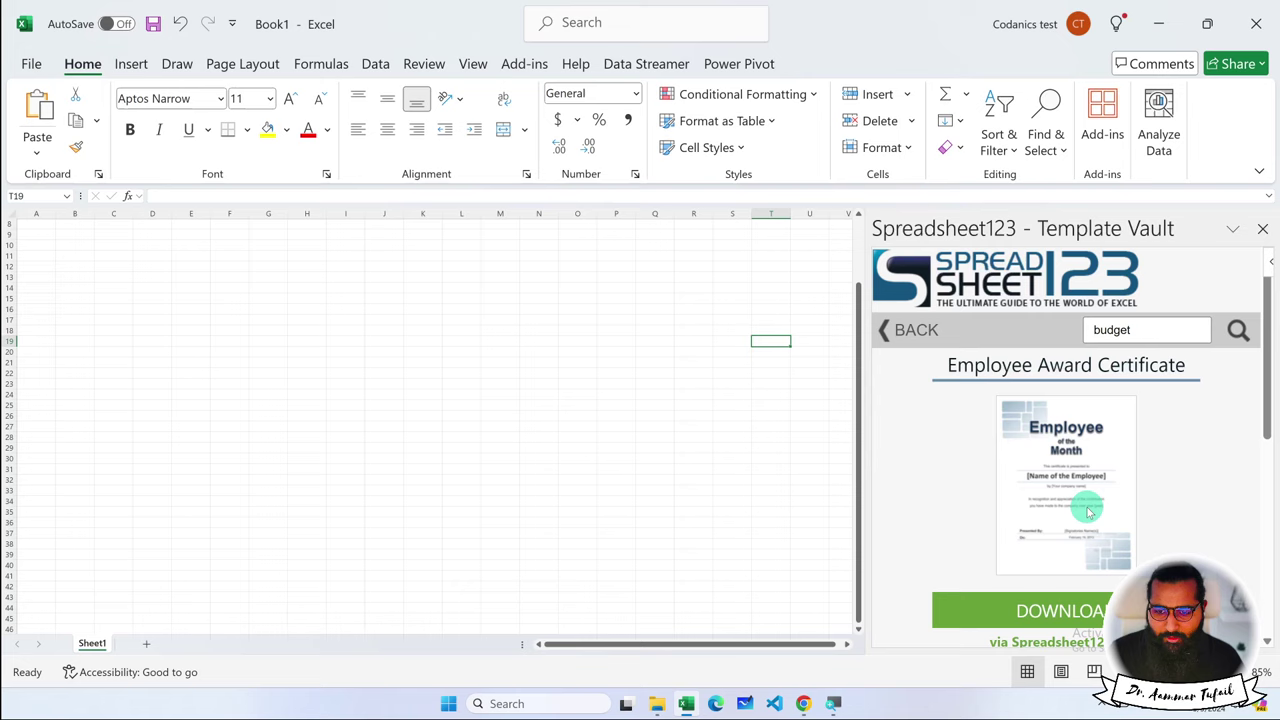
View the Employee Award Certificate's DOC/DOCX download page in Chrome, close it, and return to Excel.
{"action": "left_click", "coordinate": [1030, 607]}
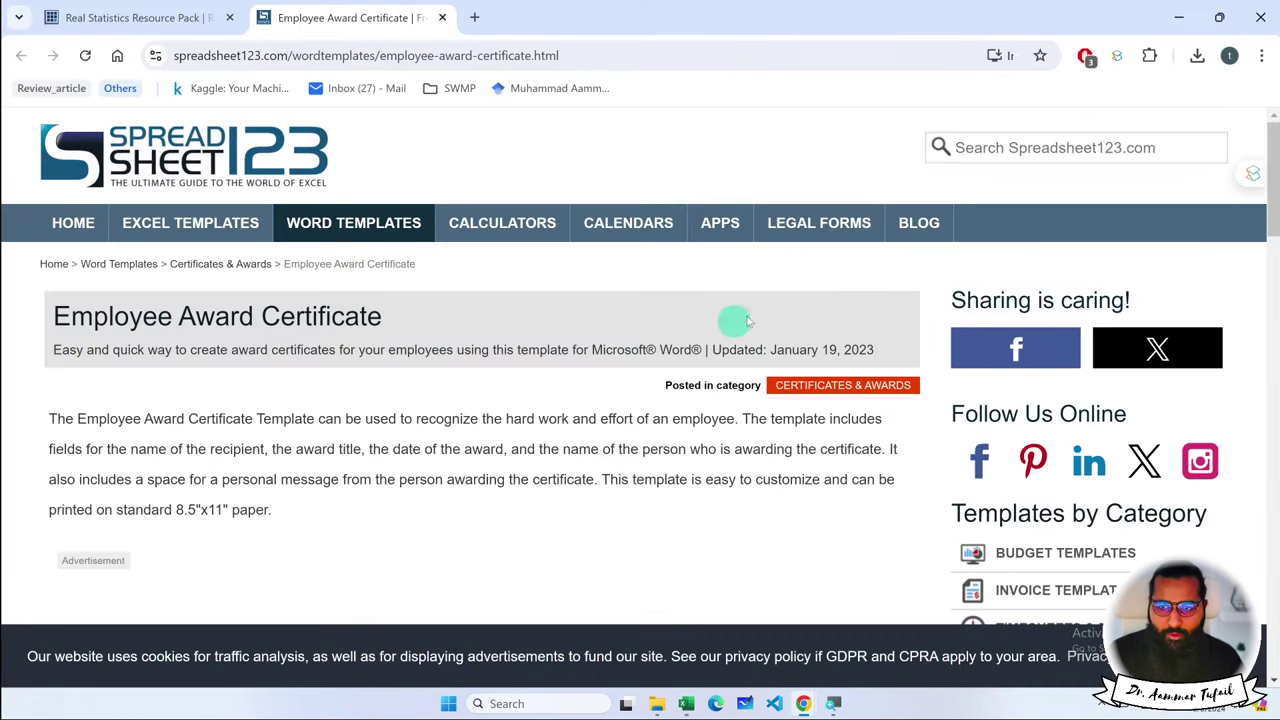
{"action": "scroll", "coordinate": [443, 457], "scroll_direction": "down", "scroll_amount": 4}
{"action": "scroll", "coordinate": [438, 458], "scroll_direction": "down", "scroll_amount": 2}
{"action": "scroll", "coordinate": [437, 457], "scroll_direction": "down", "scroll_amount": 3}
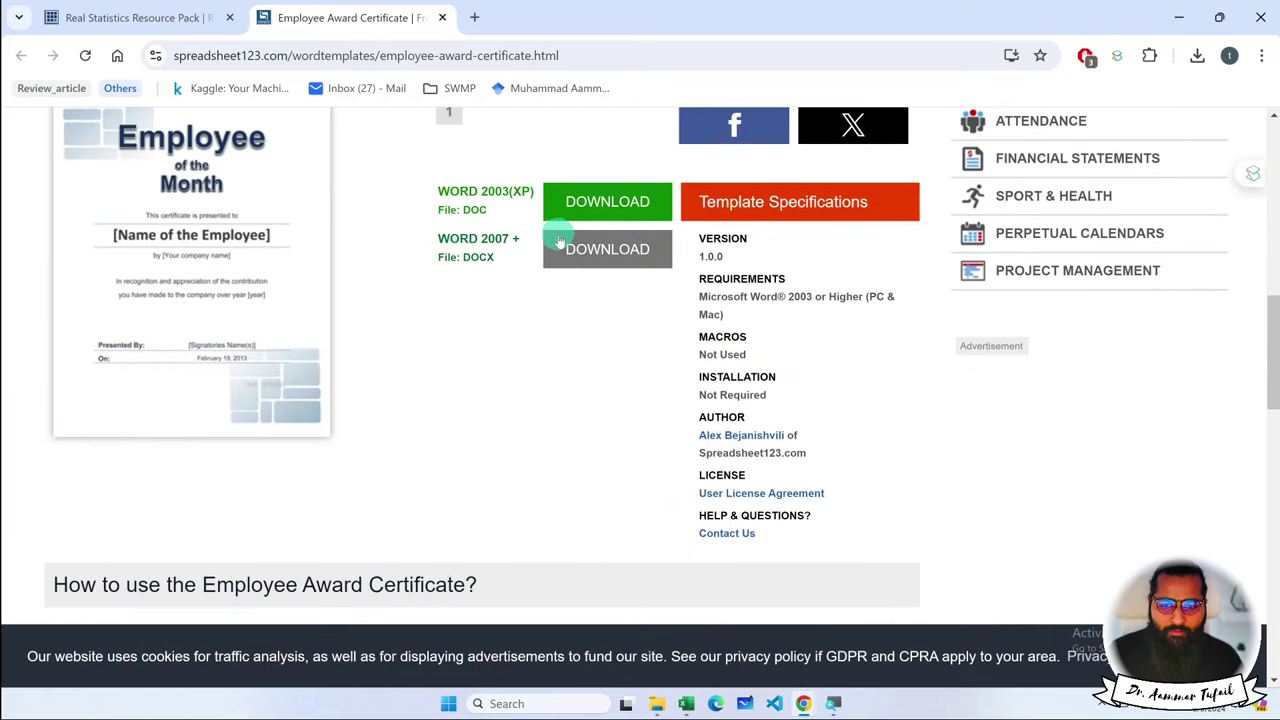
{"action": "left_click", "coordinate": [445, 17]}
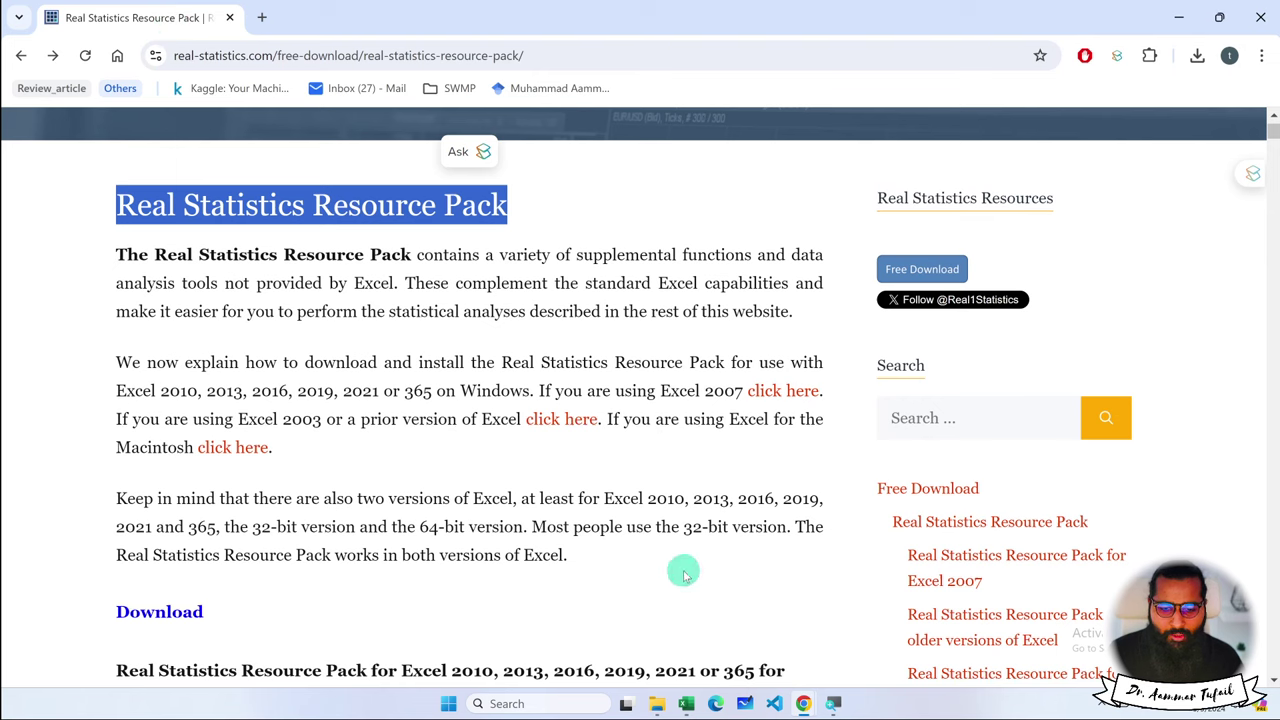
{"action": "left_click", "coordinate": [687, 705]}
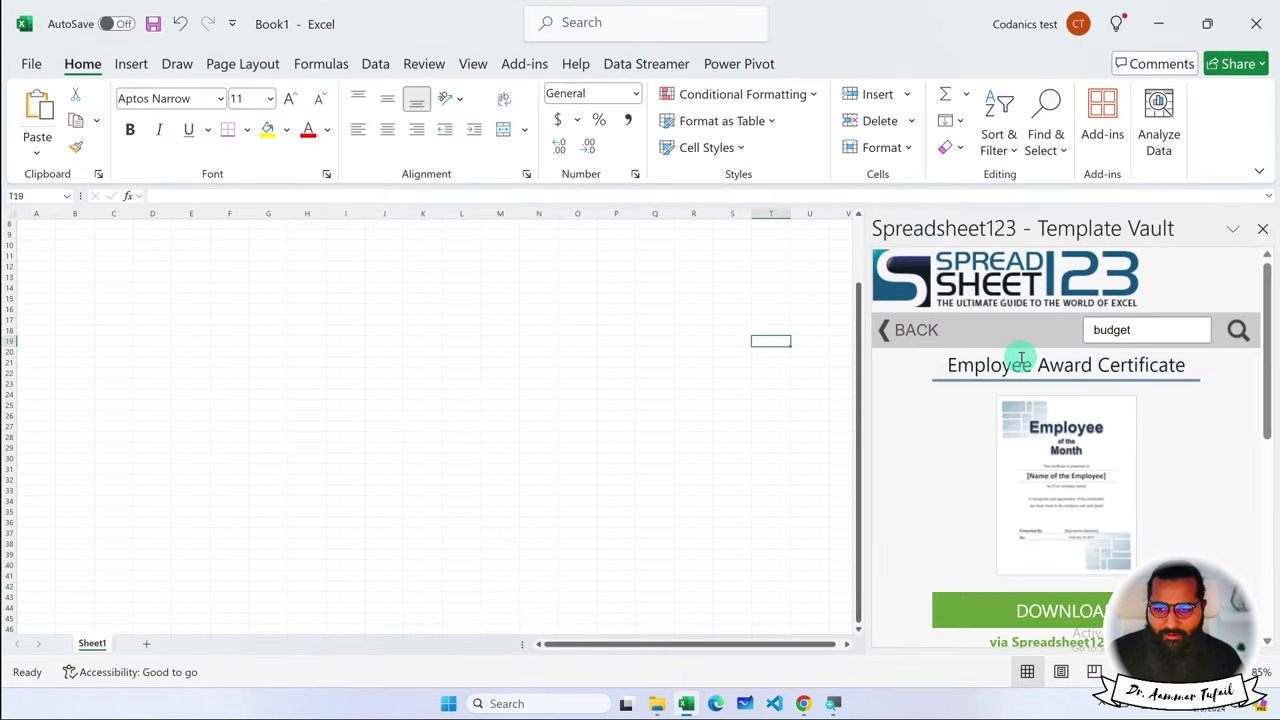
Go back to Budget Templates and open the Family Budget Planner's Spreadsheet123 page via DOWNLOAD.
{"action": "left_click", "coordinate": [905, 330]}
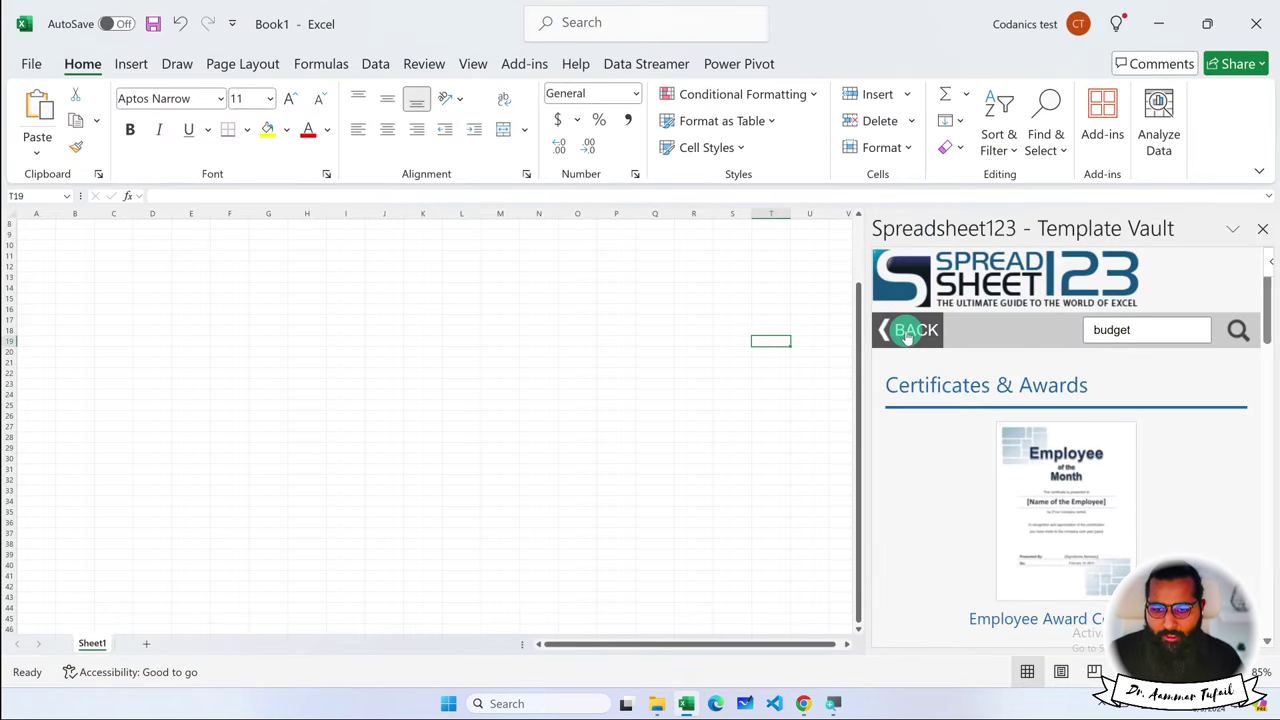
{"action": "left_click", "coordinate": [895, 330]}
{"action": "left_click", "coordinate": [974, 405]}
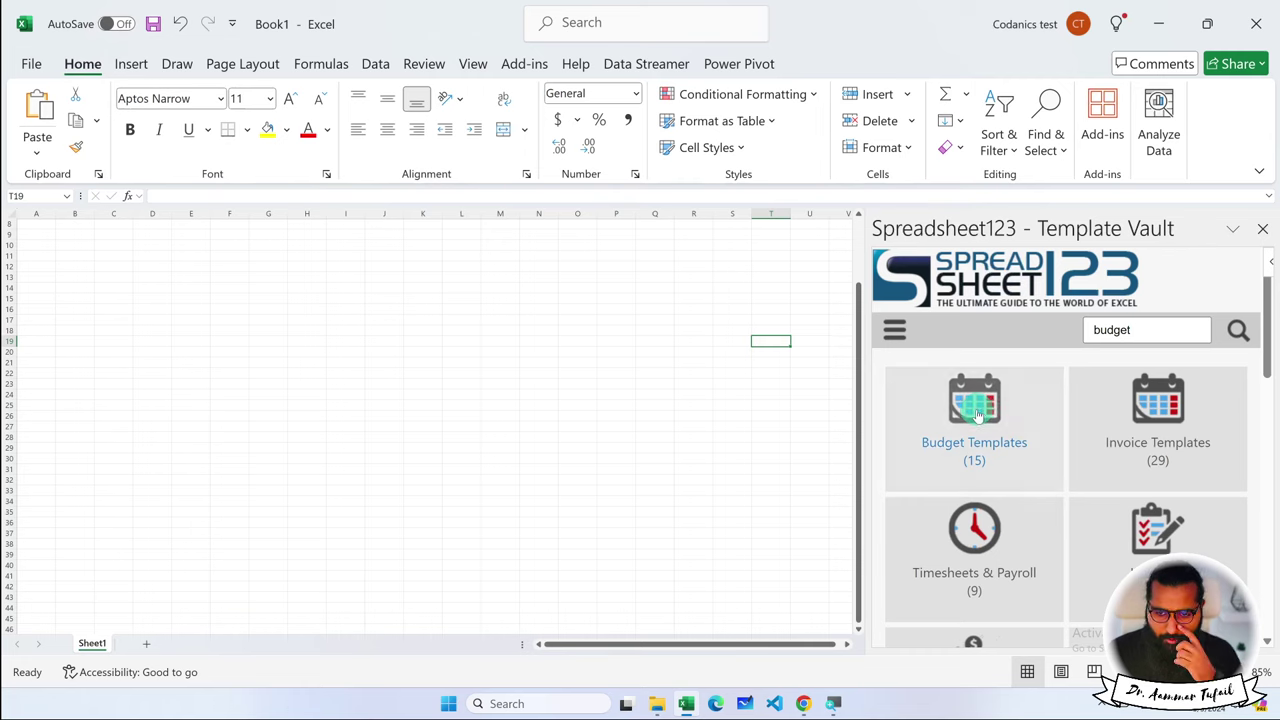
{"action": "left_click", "coordinate": [1053, 487]}
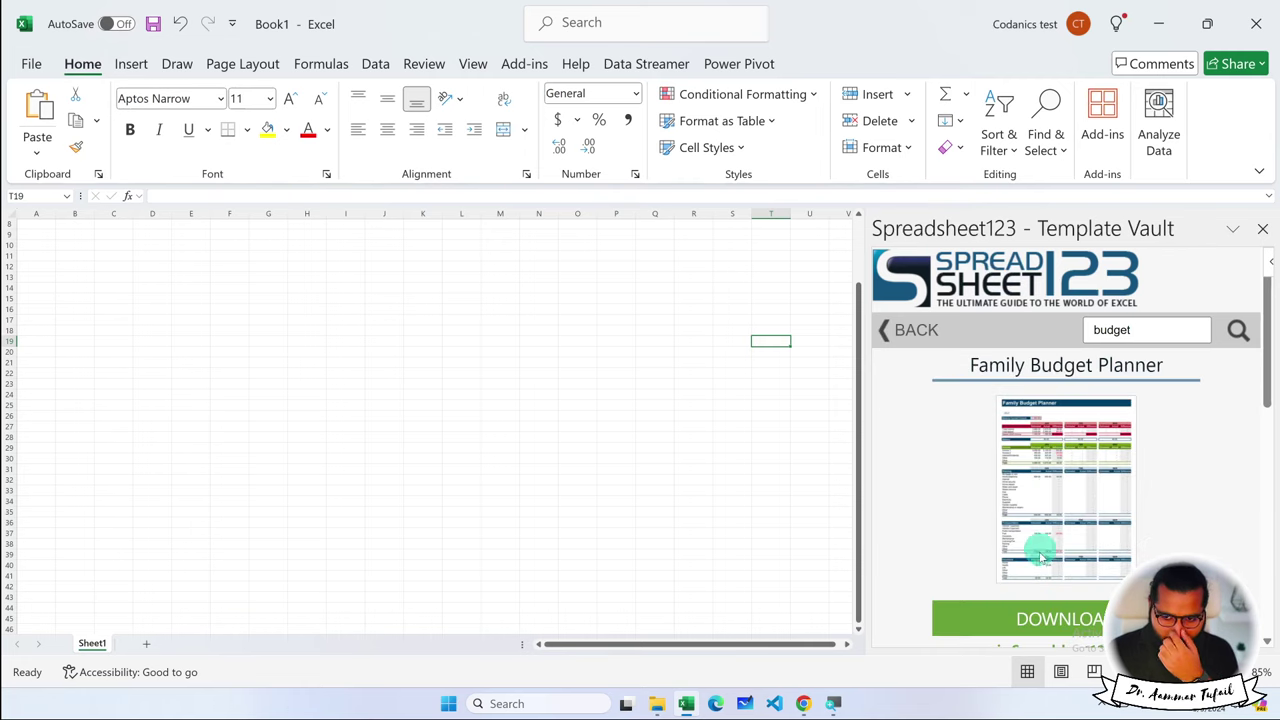
{"action": "left_click", "coordinate": [1000, 614]}
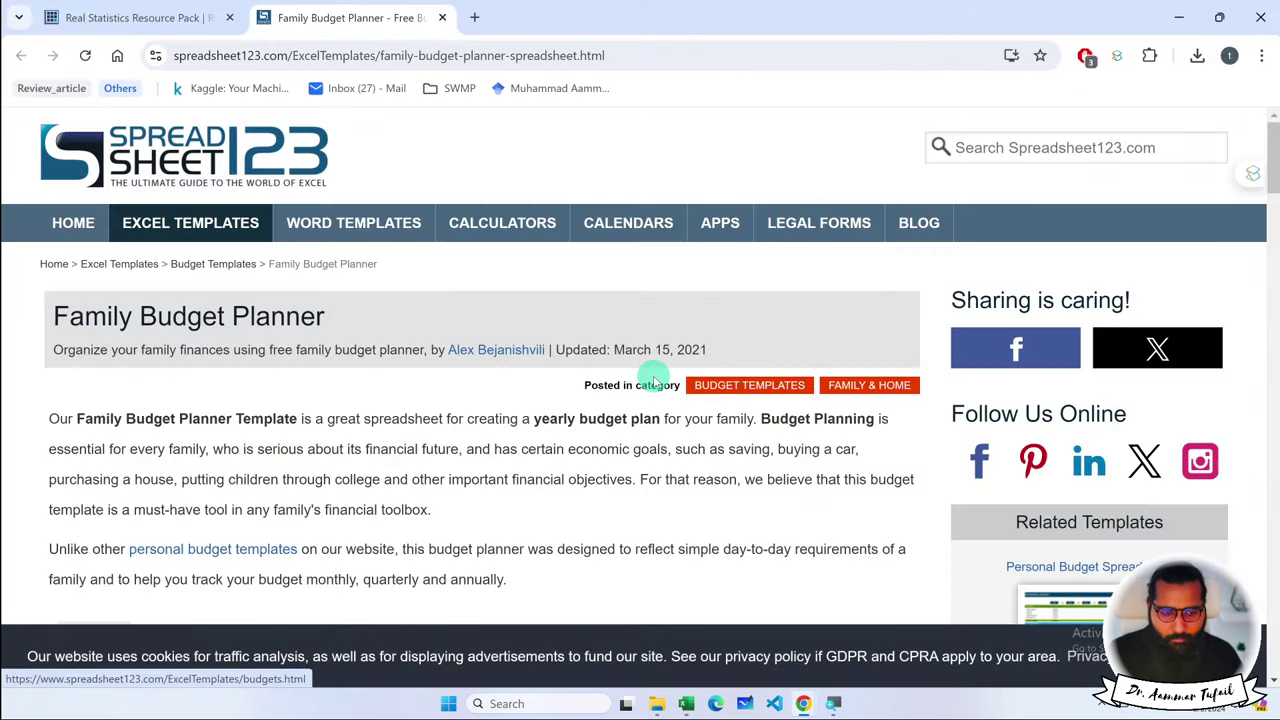
Download the Family Budget Planner as an OpenOffice OTS file.
{"action": "scroll", "coordinate": [651, 377], "scroll_direction": "down", "scroll_amount": 1}
{"action": "scroll", "coordinate": [650, 378], "scroll_direction": "down", "scroll_amount": 4}
{"action": "scroll", "coordinate": [650, 378], "scroll_direction": "down", "scroll_amount": 3}
{"action": "scroll", "coordinate": [650, 376], "scroll_direction": "down", "scroll_amount": 3}
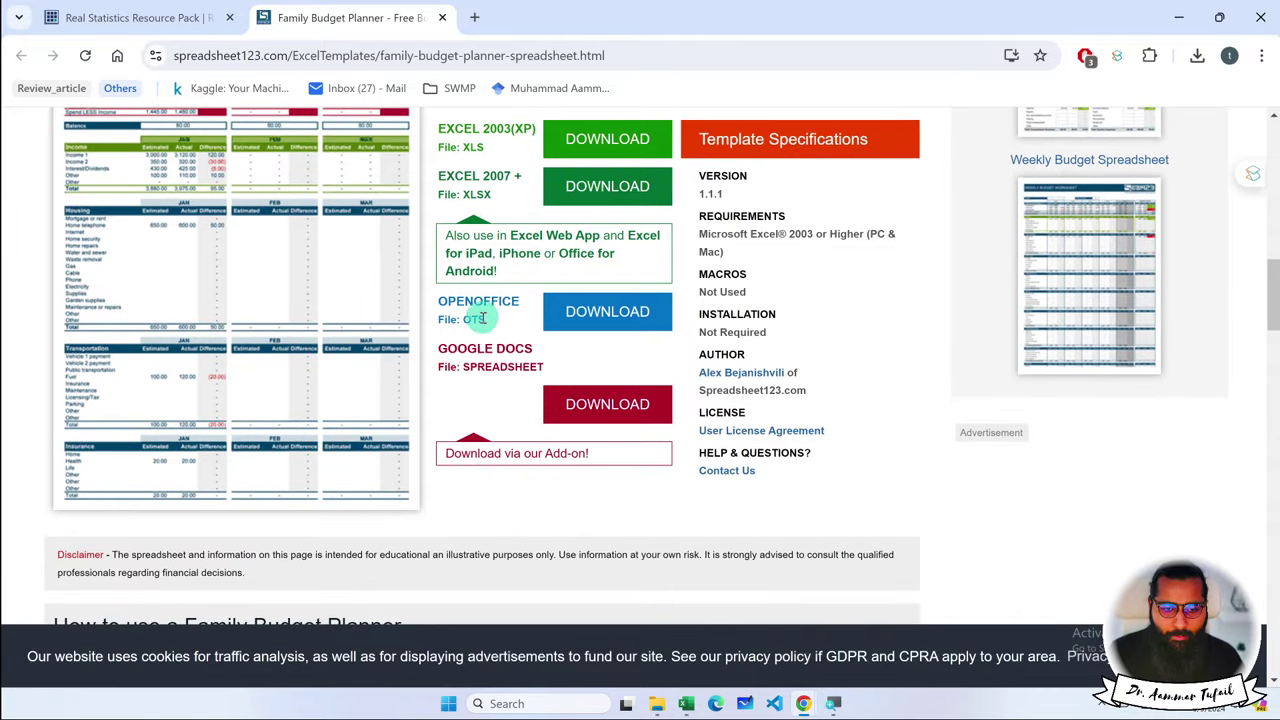
{"action": "left_click", "coordinate": [610, 326]}
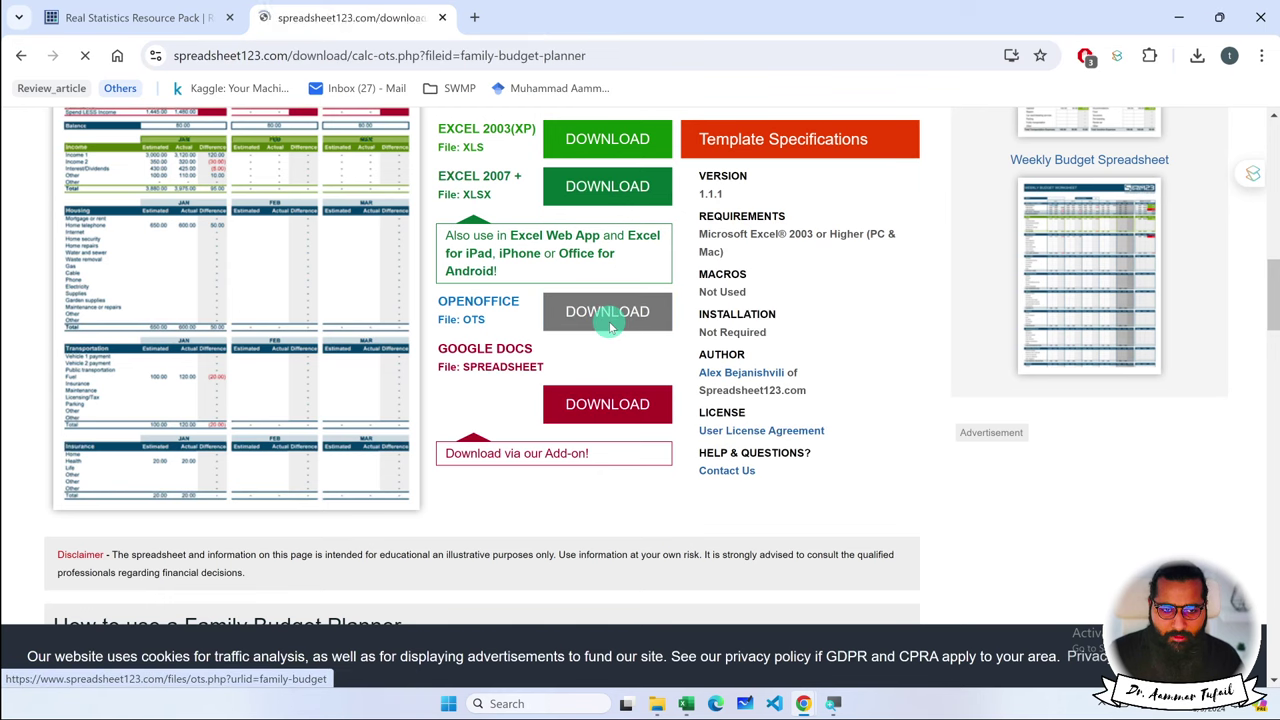
{"action": "scroll", "coordinate": [617, 320], "scroll_direction": "down", "scroll_amount": 3}
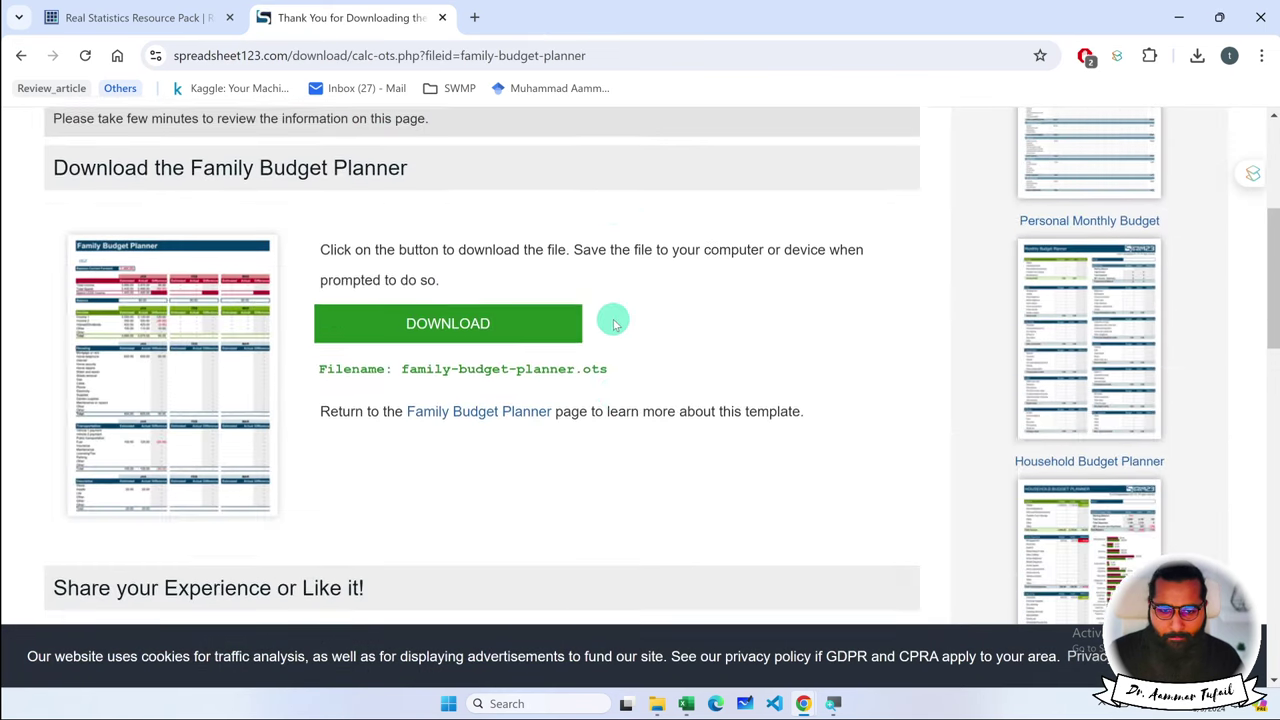
{"action": "scroll", "coordinate": [614, 322], "scroll_direction": "up", "scroll_amount": 2}
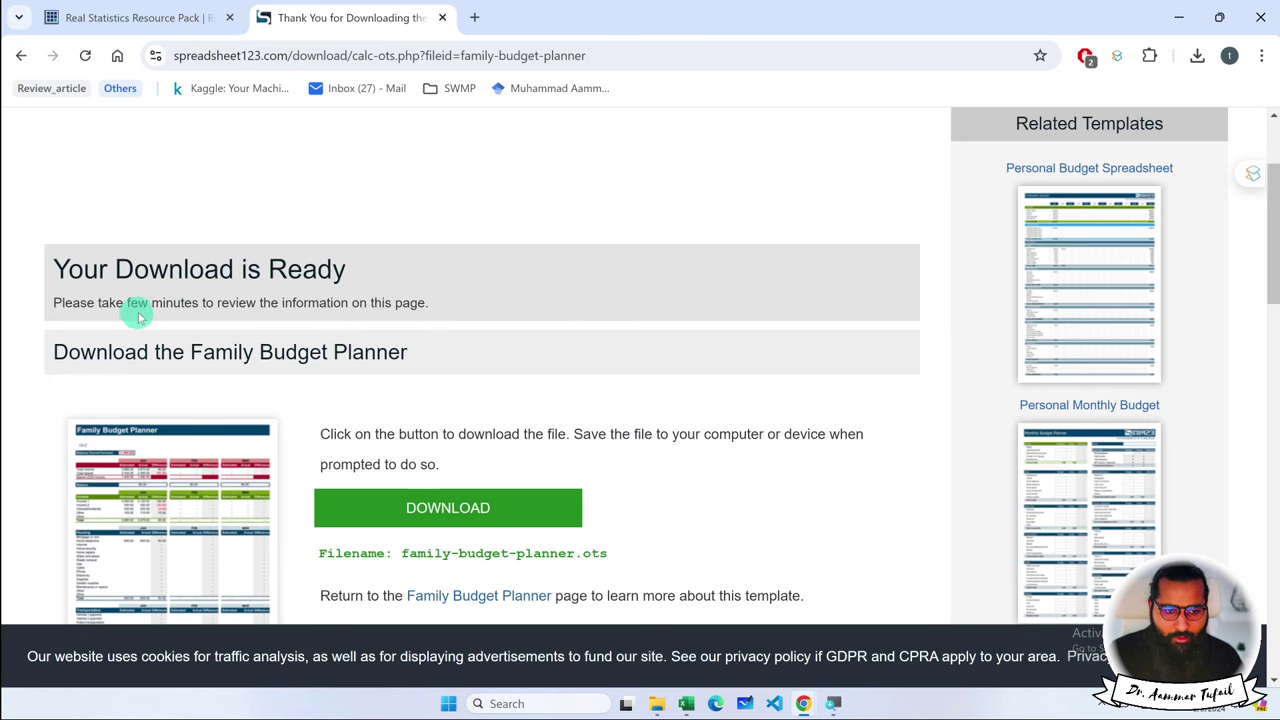
{"action": "scroll", "coordinate": [415, 334], "scroll_direction": "down", "scroll_amount": 2}
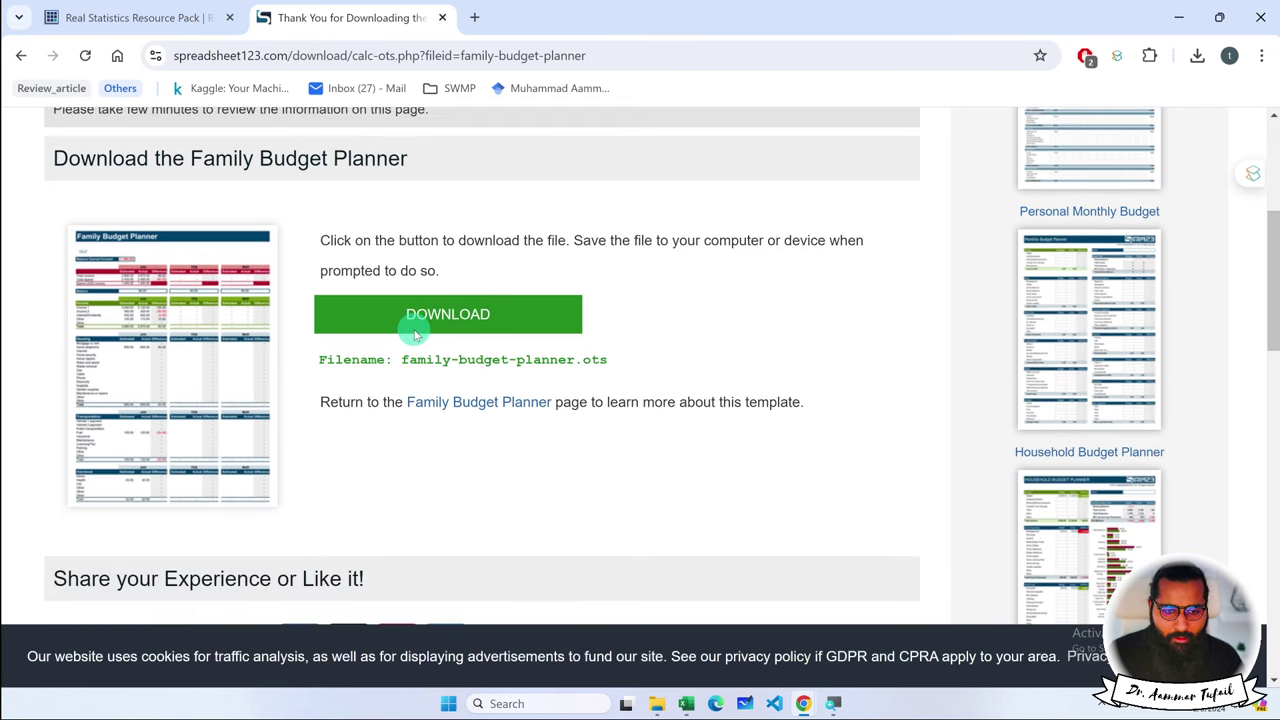
{"action": "left_click", "coordinate": [445, 314]}
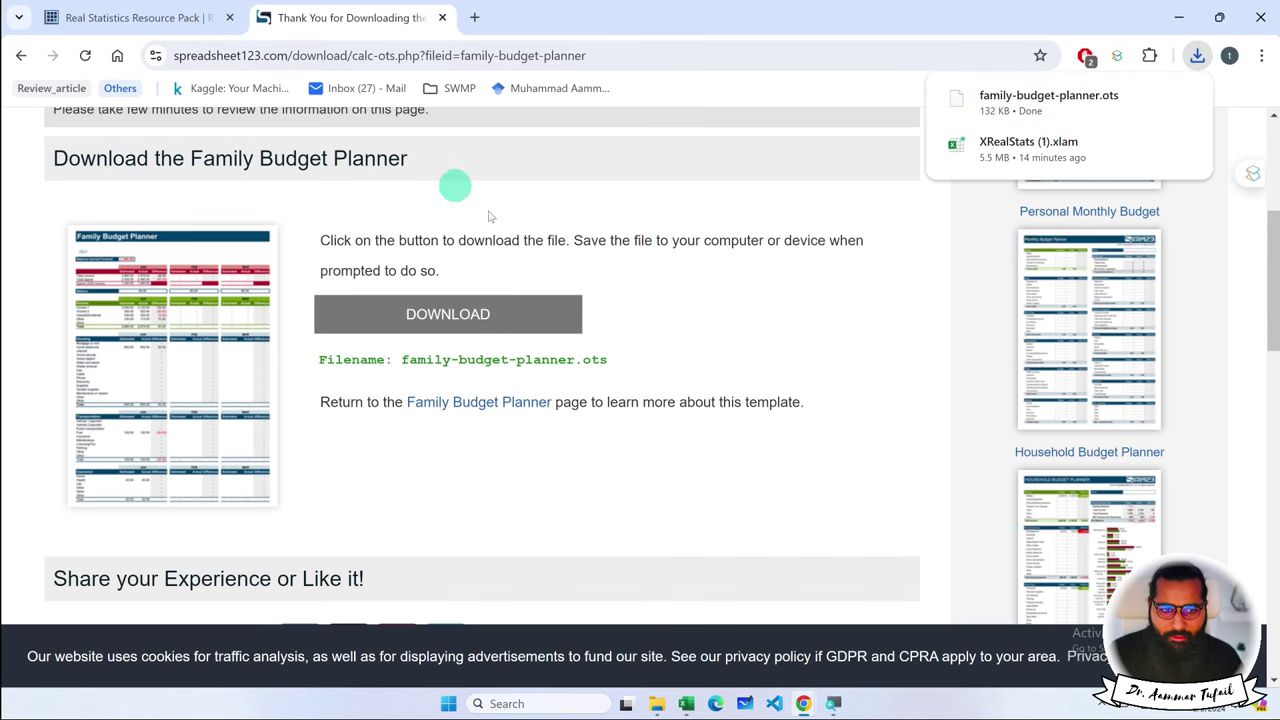
Go back and download the XLSX version, then check Chrome's recent downloads.
{"action": "key", "text": "alt+Left"}
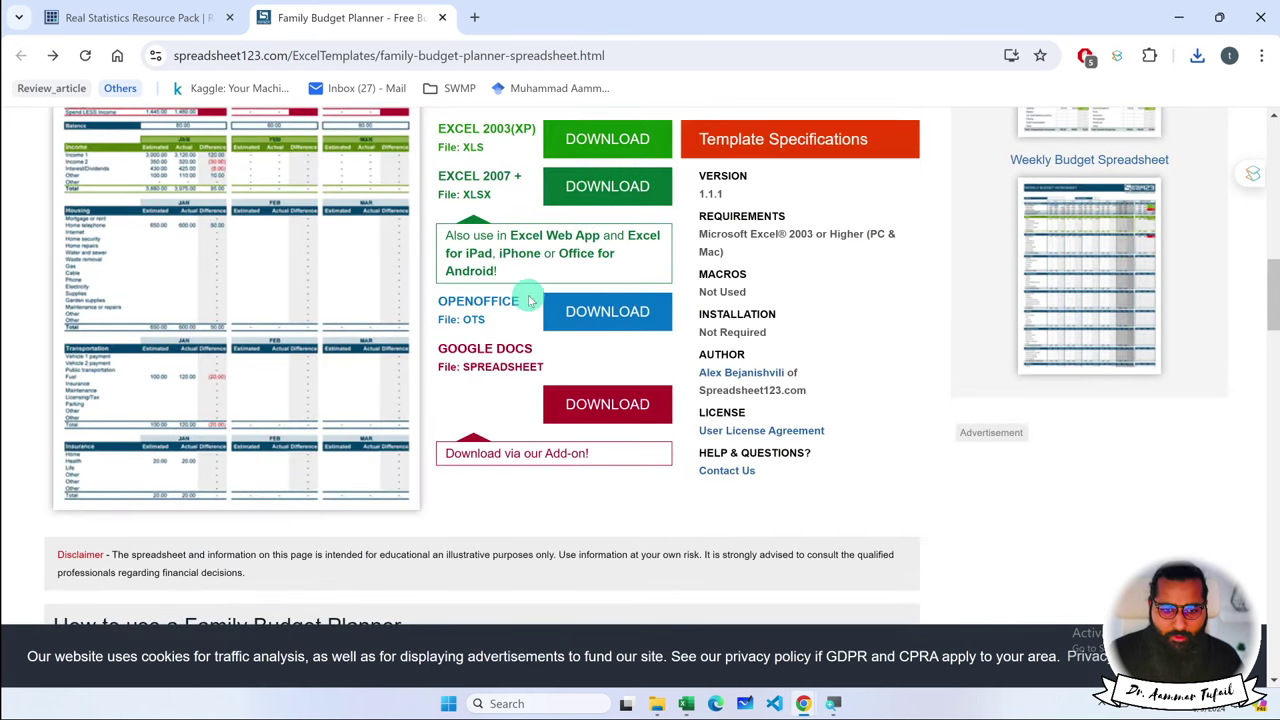
{"action": "scroll", "coordinate": [600, 300], "scroll_direction": "up", "scroll_amount": 2}
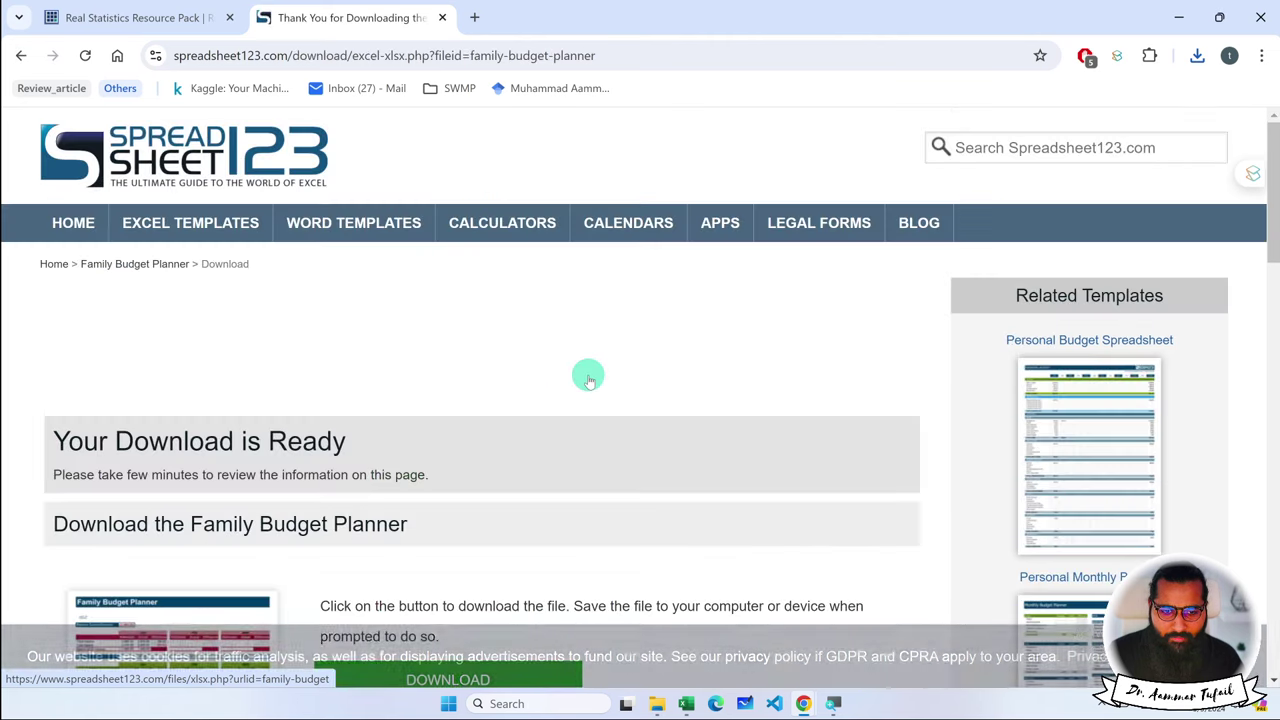
{"action": "scroll", "coordinate": [582, 360], "scroll_direction": "down", "scroll_amount": 4}
{"action": "left_click", "coordinate": [503, 407]}
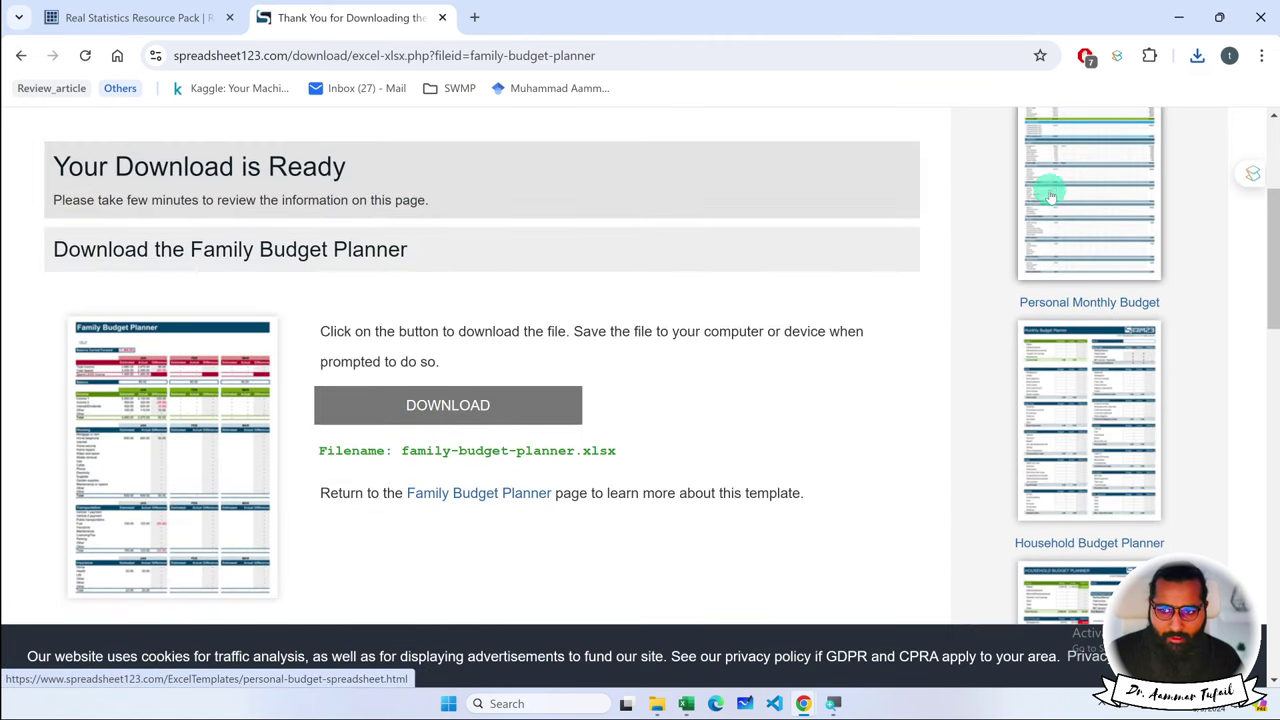
{"action": "left_click", "coordinate": [1197, 55]}
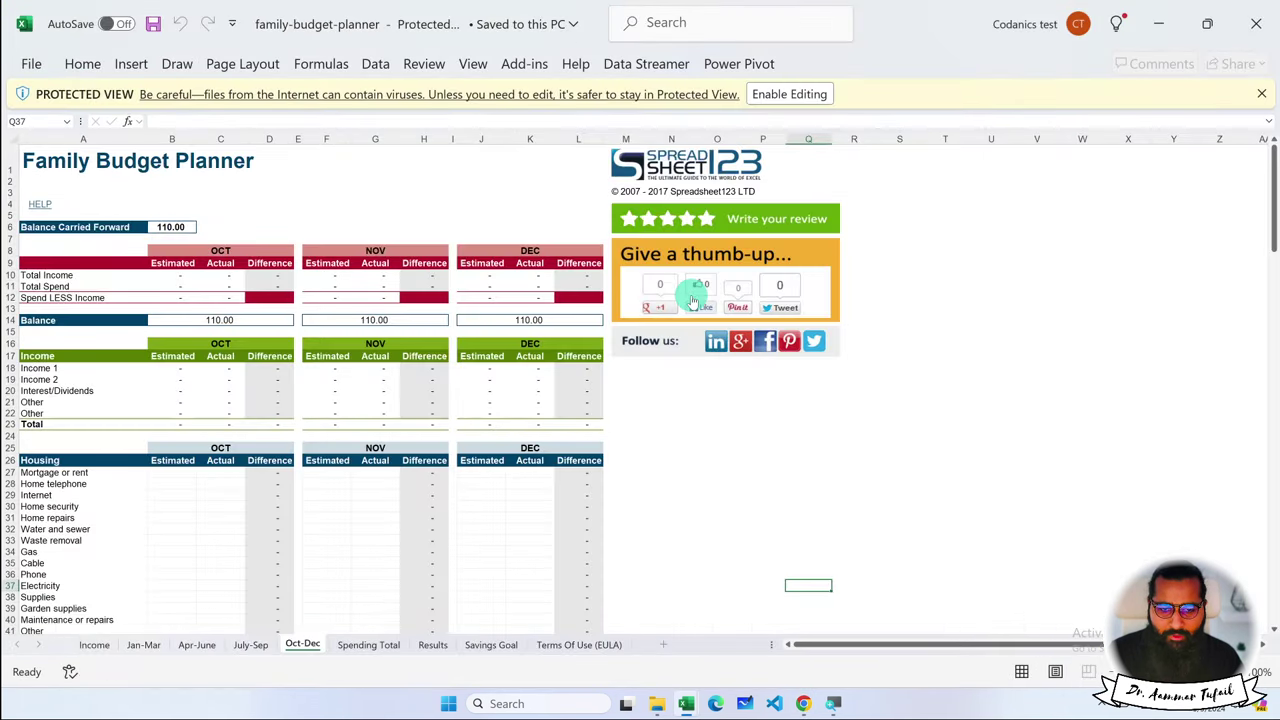
Enable editing of family-budget-planner.xlsx, scroll the Oct-Dec sheet, and close it without saving.
{"action": "left_click", "coordinate": [768, 92]}
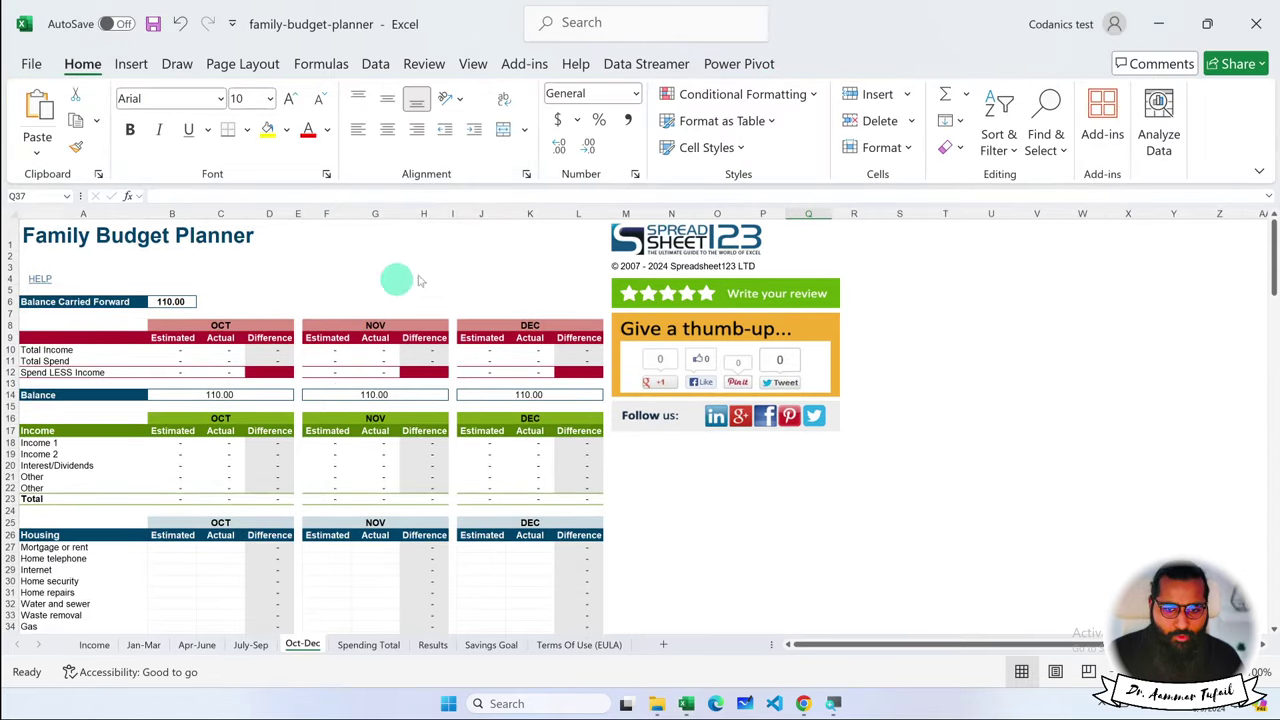
{"action": "left_click", "coordinate": [647, 240]}
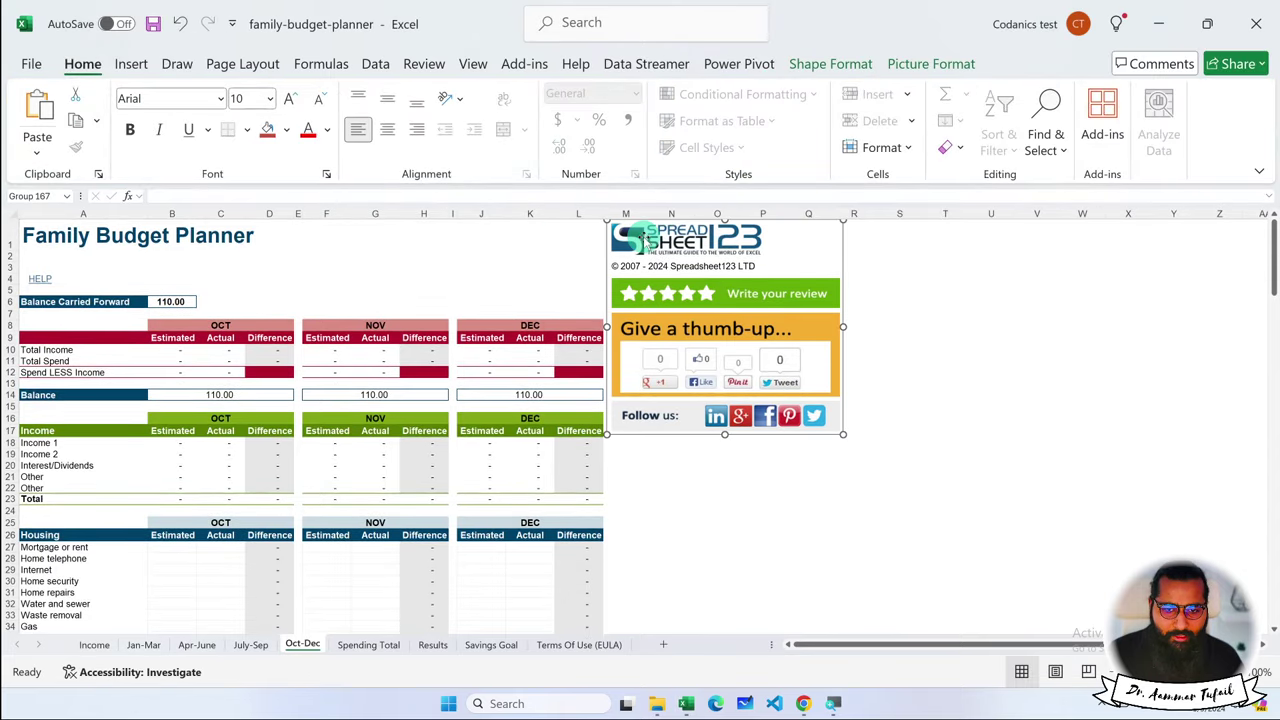
{"action": "scroll", "coordinate": [344, 405], "scroll_direction": "down", "scroll_amount": 1}
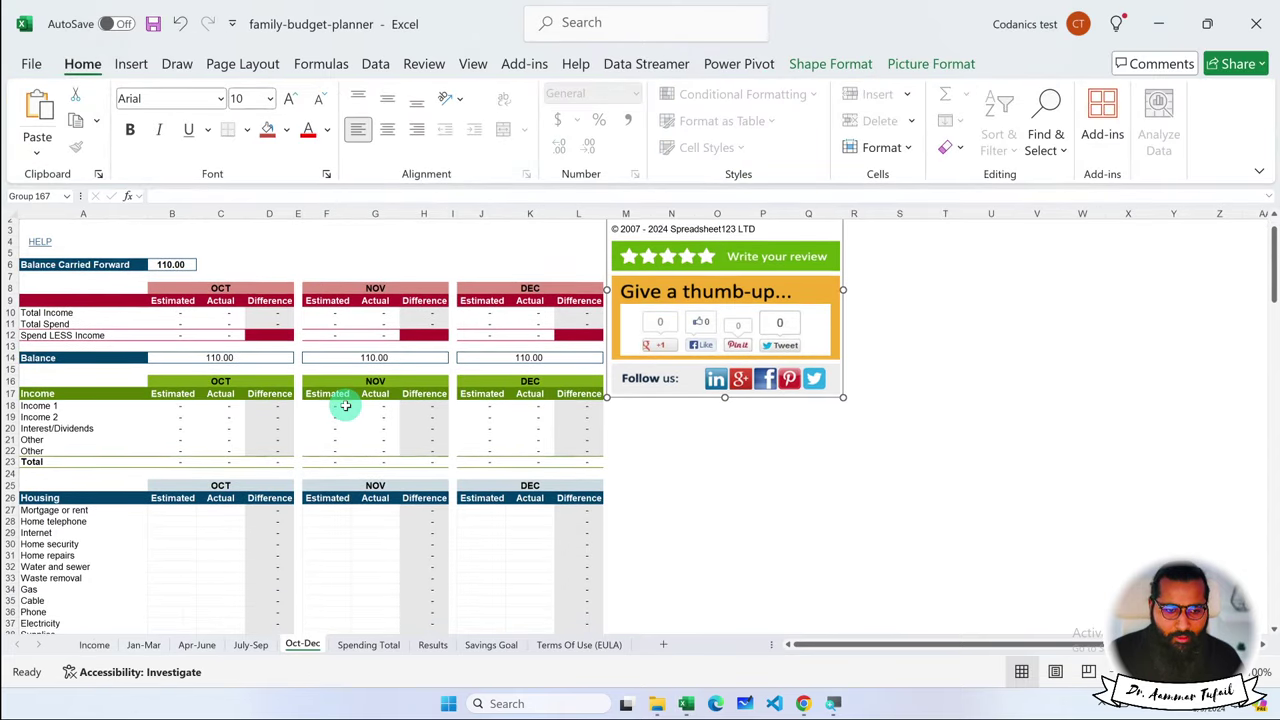
{"action": "scroll", "coordinate": [344, 405], "scroll_direction": "down", "scroll_amount": 4}
{"action": "scroll", "coordinate": [346, 404], "scroll_direction": "down", "scroll_amount": 5}
{"action": "scroll", "coordinate": [350, 403], "scroll_direction": "down", "scroll_amount": 20}
{"action": "scroll", "coordinate": [352, 403], "scroll_direction": "up", "scroll_amount": 20}
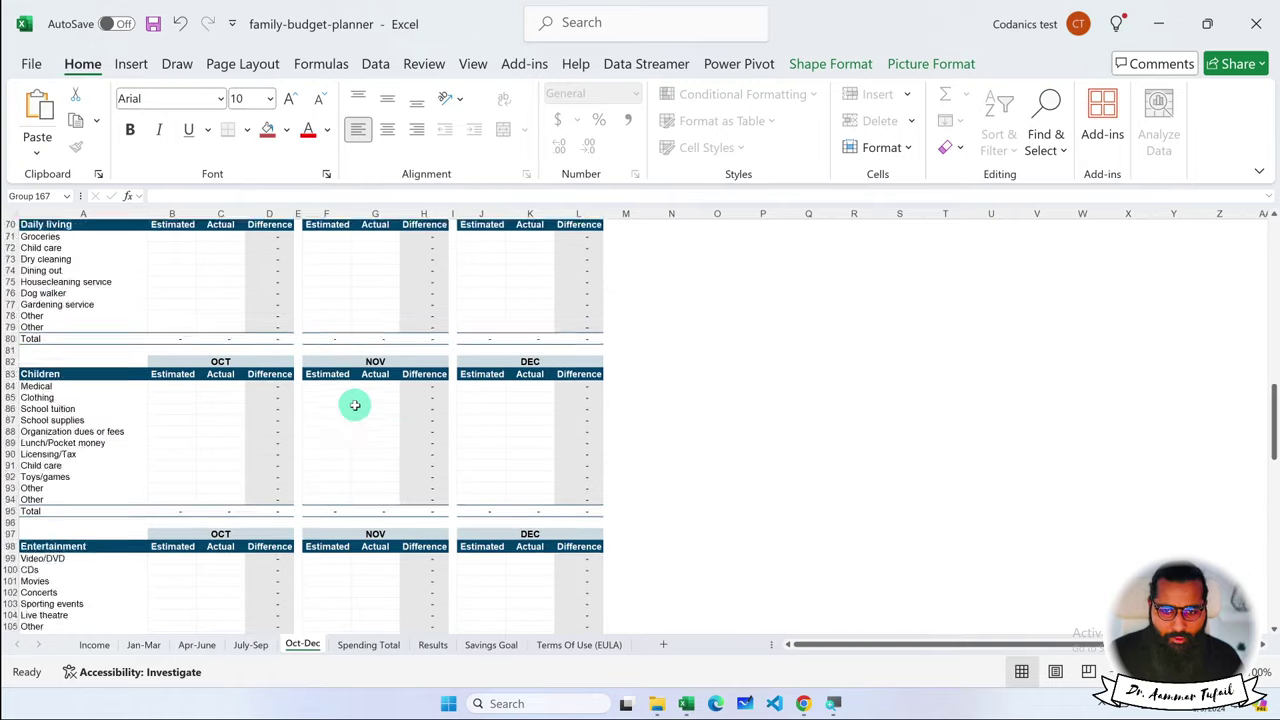
{"action": "scroll", "coordinate": [354, 403], "scroll_direction": "up", "scroll_amount": 18}
{"action": "left_click", "coordinate": [1236, 26]}
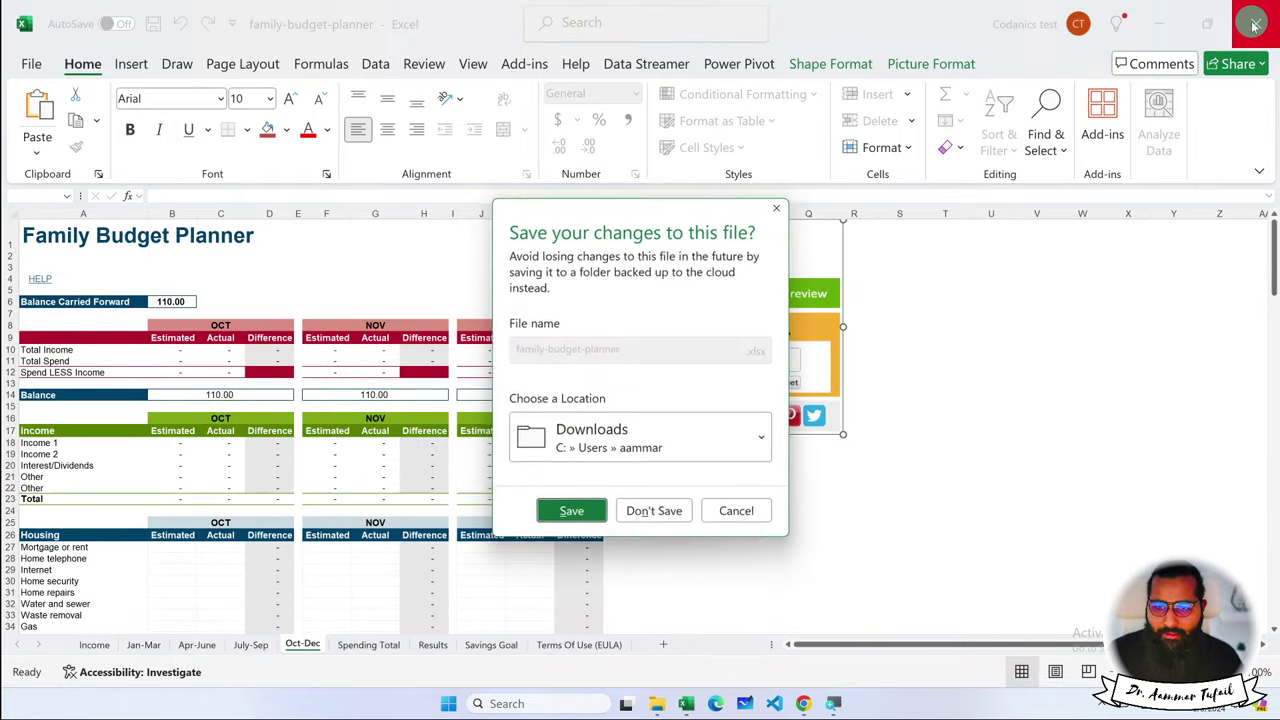
{"action": "left_click", "coordinate": [656, 511]}
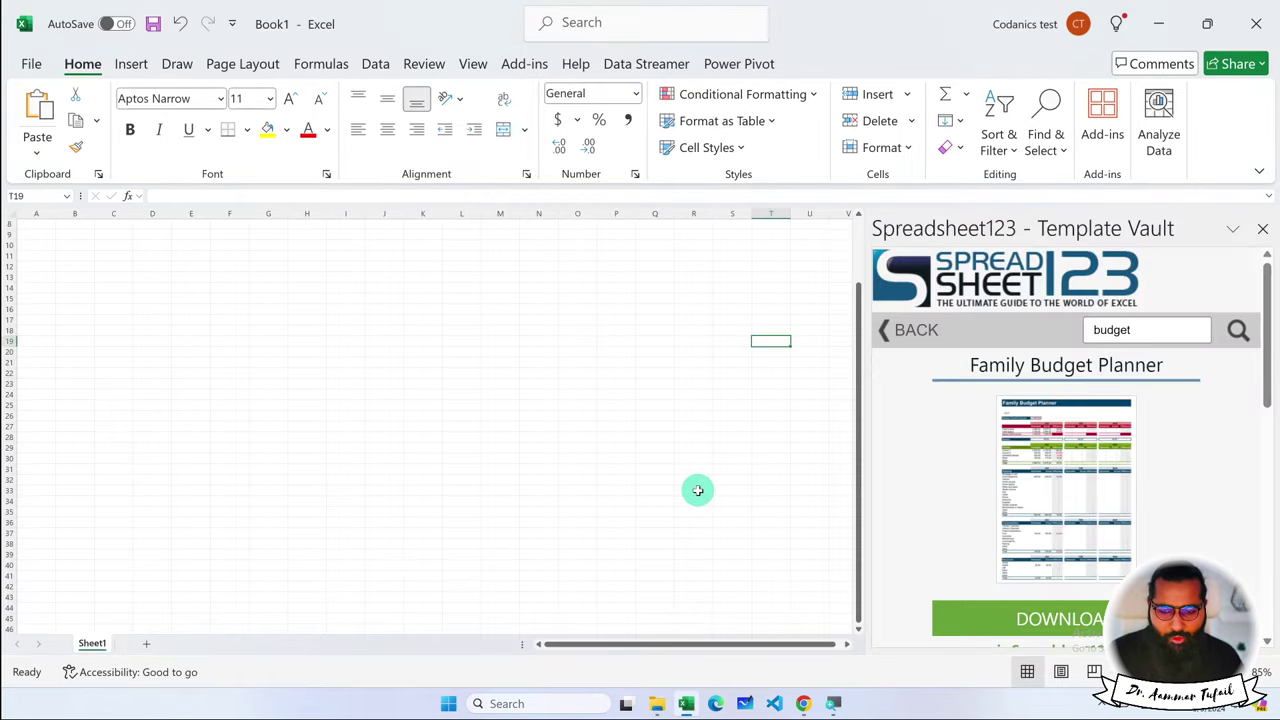
Close the Template Vault pane and launch the Vertex42 Template Gallery in a wider pane.
{"action": "left_click", "coordinate": [1264, 230]}
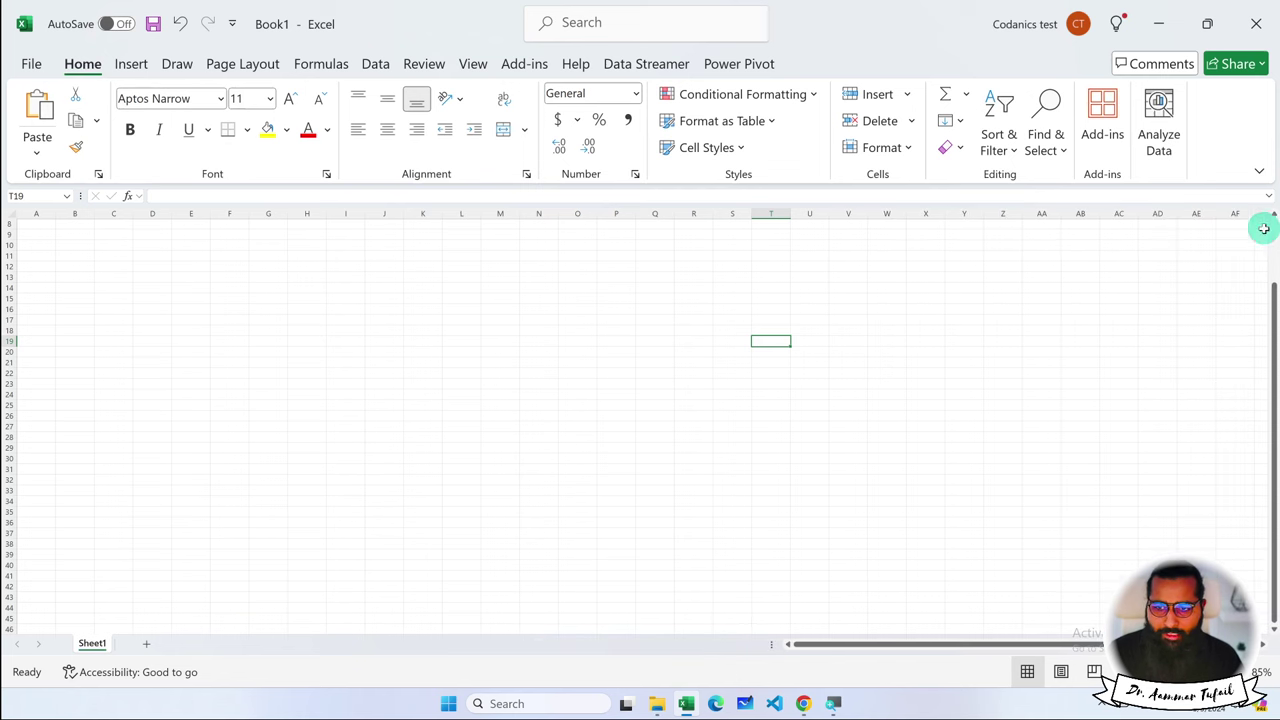
{"action": "left_click", "coordinate": [1103, 115]}
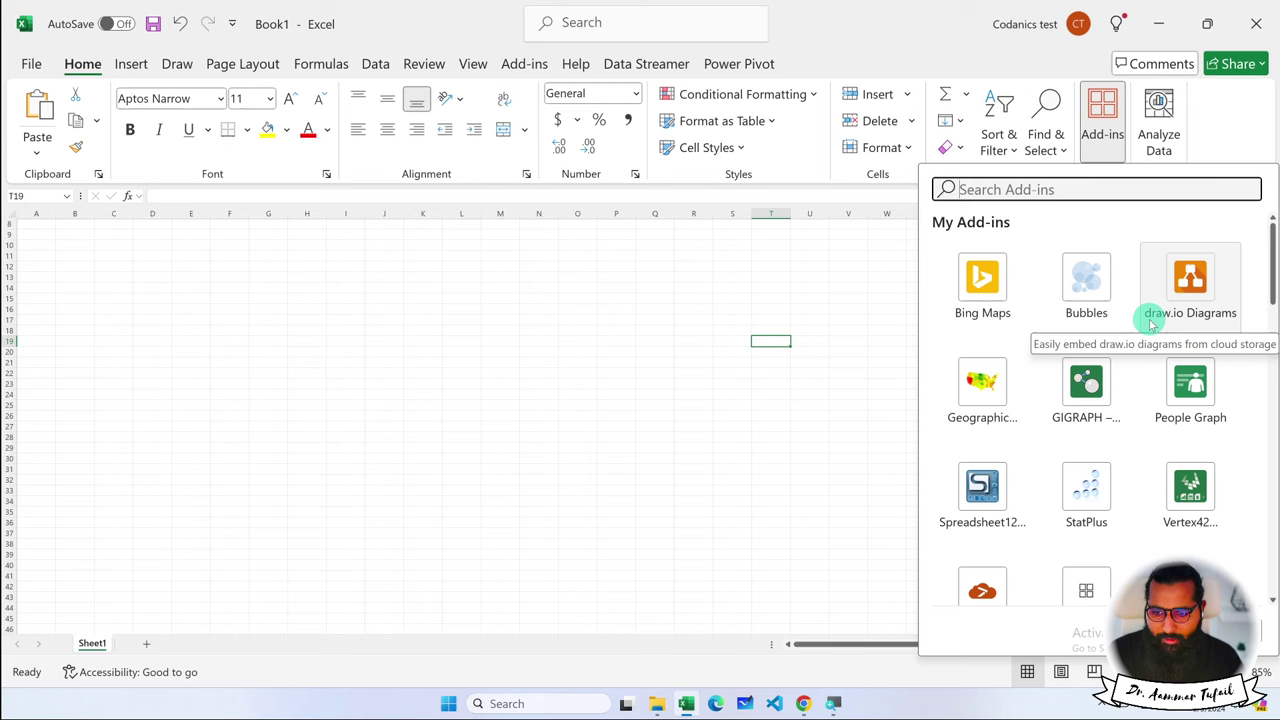
{"action": "left_click", "coordinate": [1190, 486]}
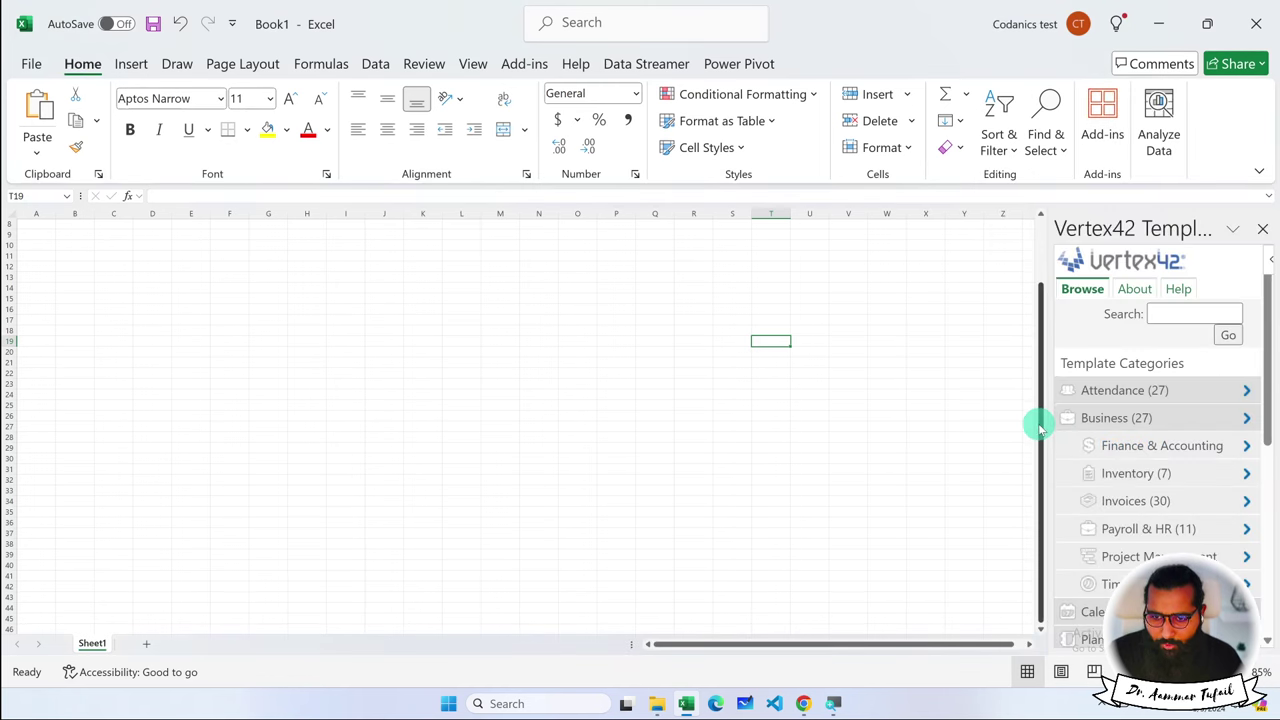
{"action": "left_click_drag", "start_coordinate": [1048, 418], "coordinate": [850, 398]}
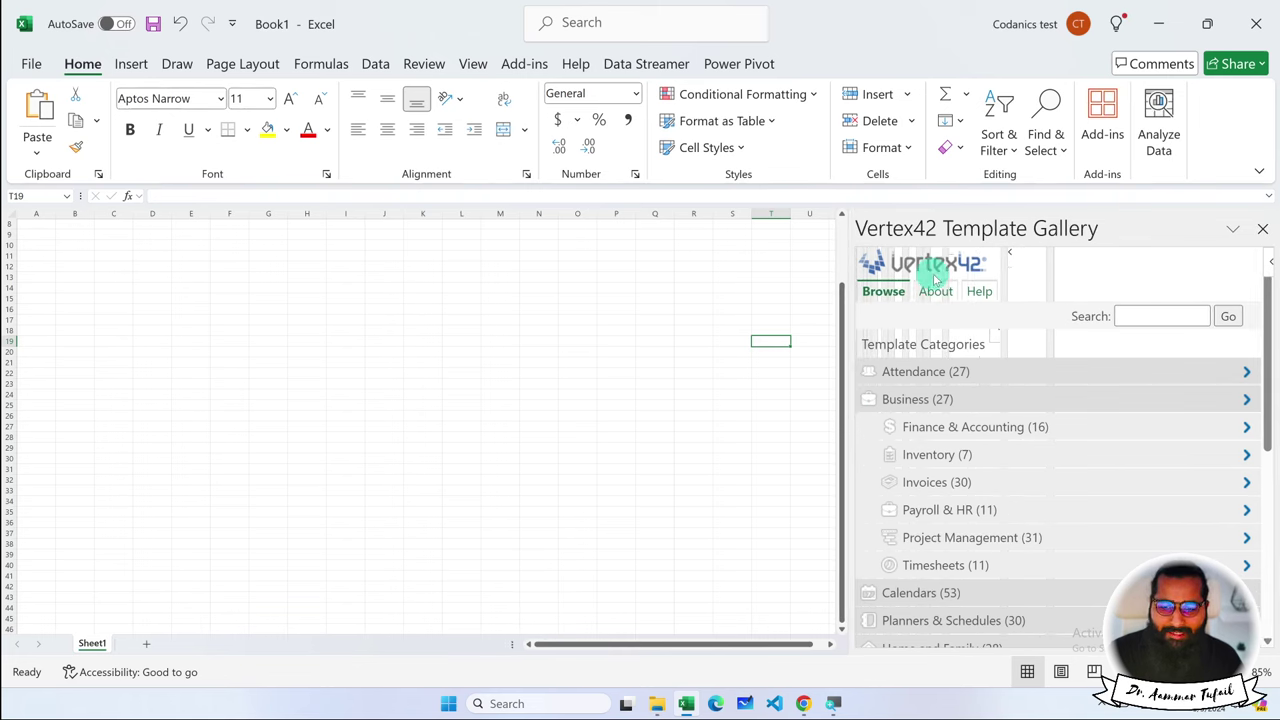
Search add-ins for 'vertex42', browse the template categories, then close the Vertex42 pane.
{"action": "left_click", "coordinate": [1102, 122]}
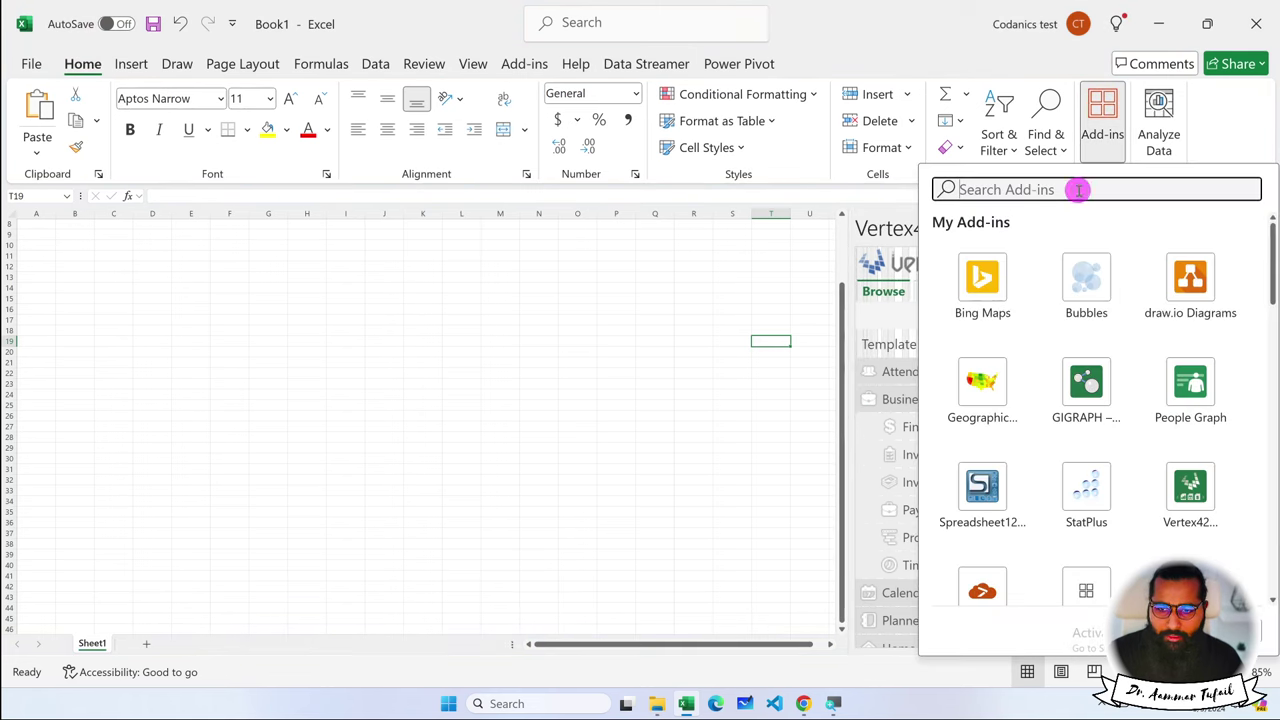
{"action": "type", "text": "vertex"}
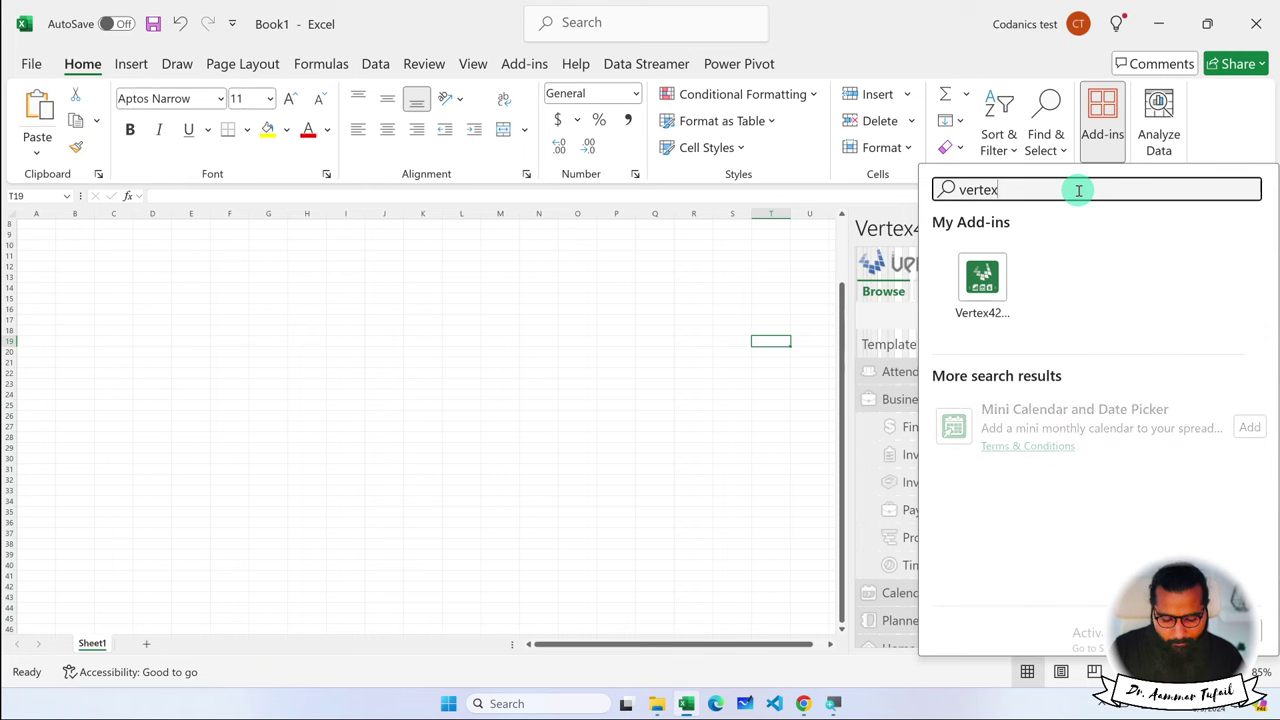
{"action": "type", "text": "42"}
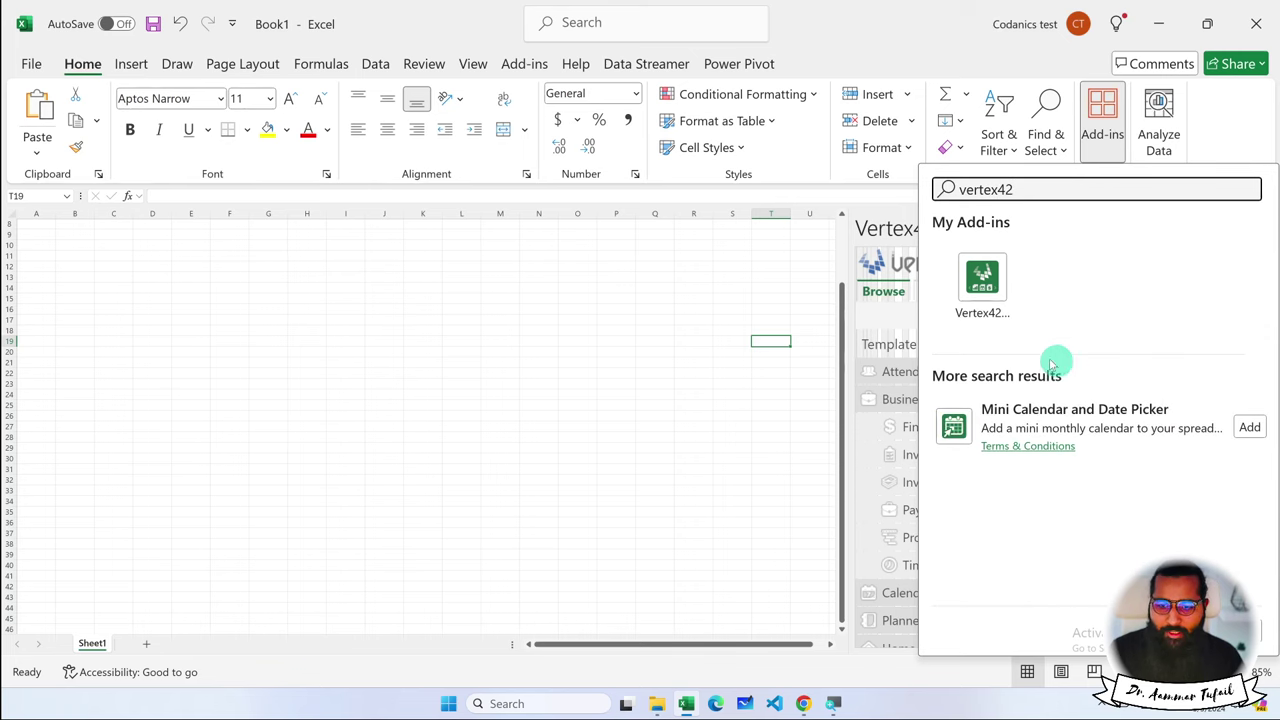
{"action": "left_click", "coordinate": [706, 353]}
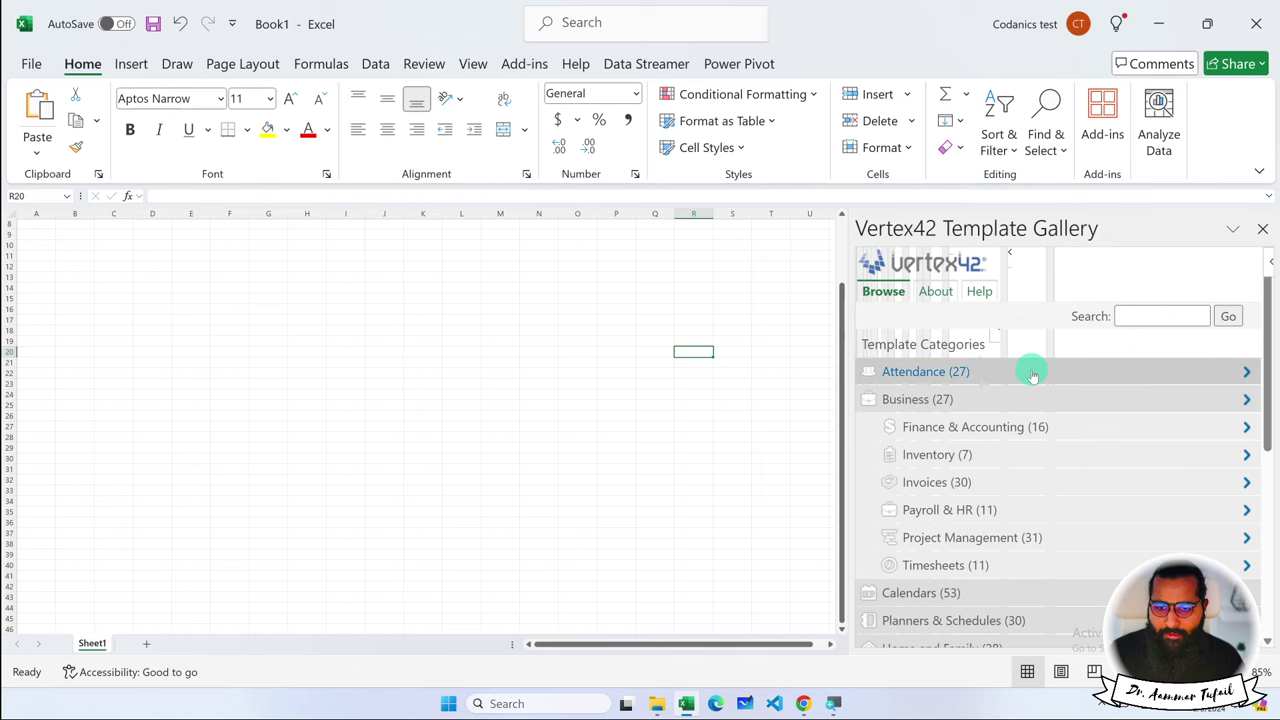
{"action": "scroll", "coordinate": [1030, 368], "scroll_direction": "down", "scroll_amount": 3}
{"action": "scroll", "coordinate": [1030, 368], "scroll_direction": "down", "scroll_amount": 3}
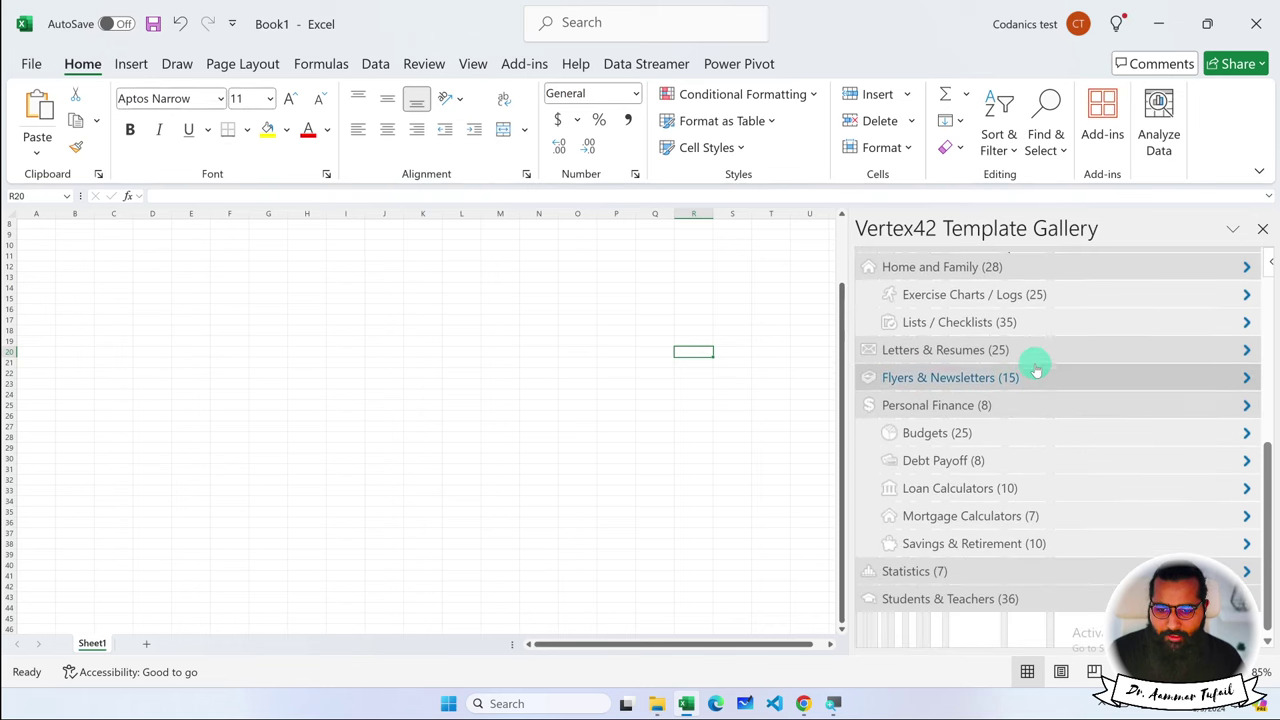
{"action": "scroll", "coordinate": [1034, 368], "scroll_direction": "up", "scroll_amount": 6}
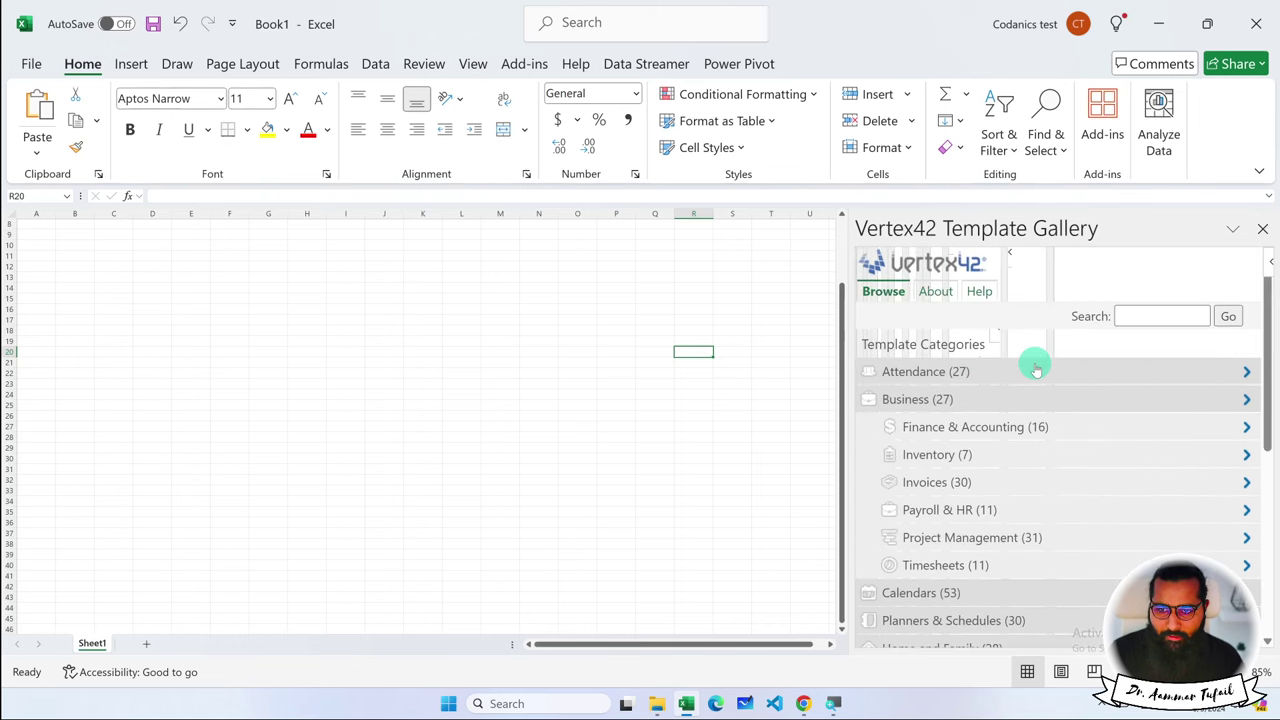
{"action": "left_click", "coordinate": [1262, 229]}
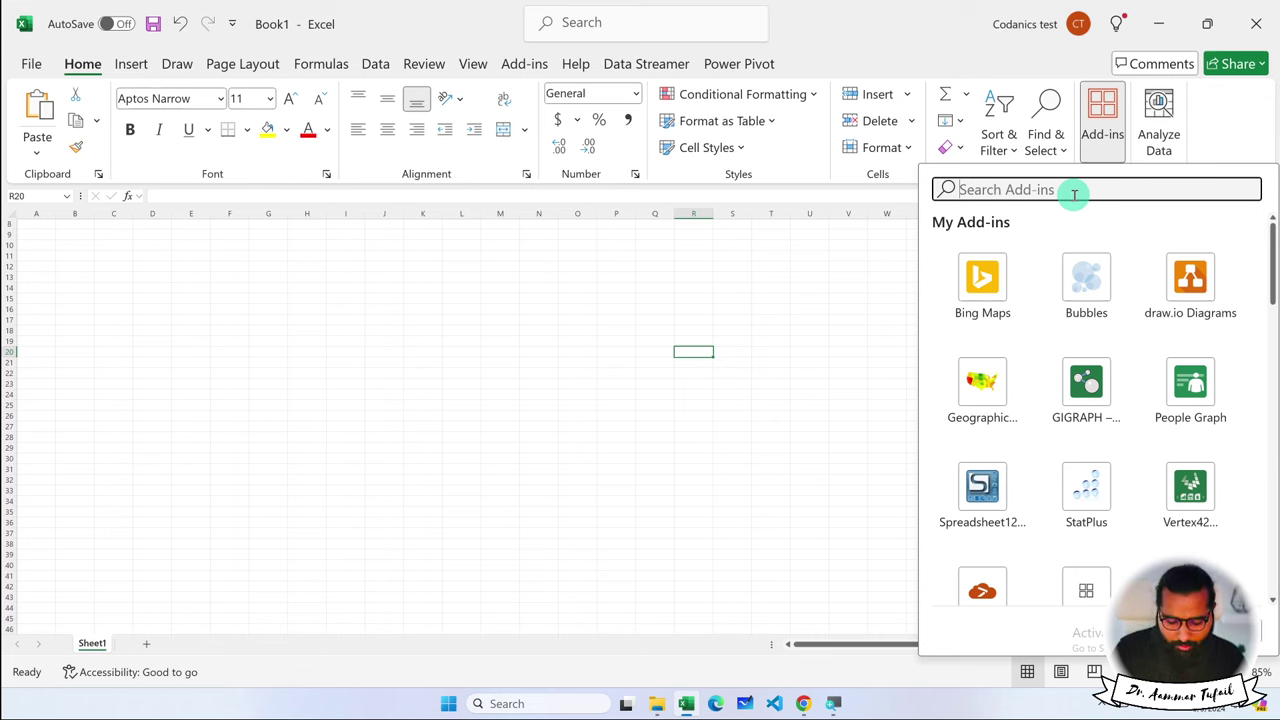
Search add-ins for 'mini', add Mini Calendar and Date Picker, and enlarge its frame.
{"action": "type", "text": "mini"}
{"action": "key", "text": "Return"}
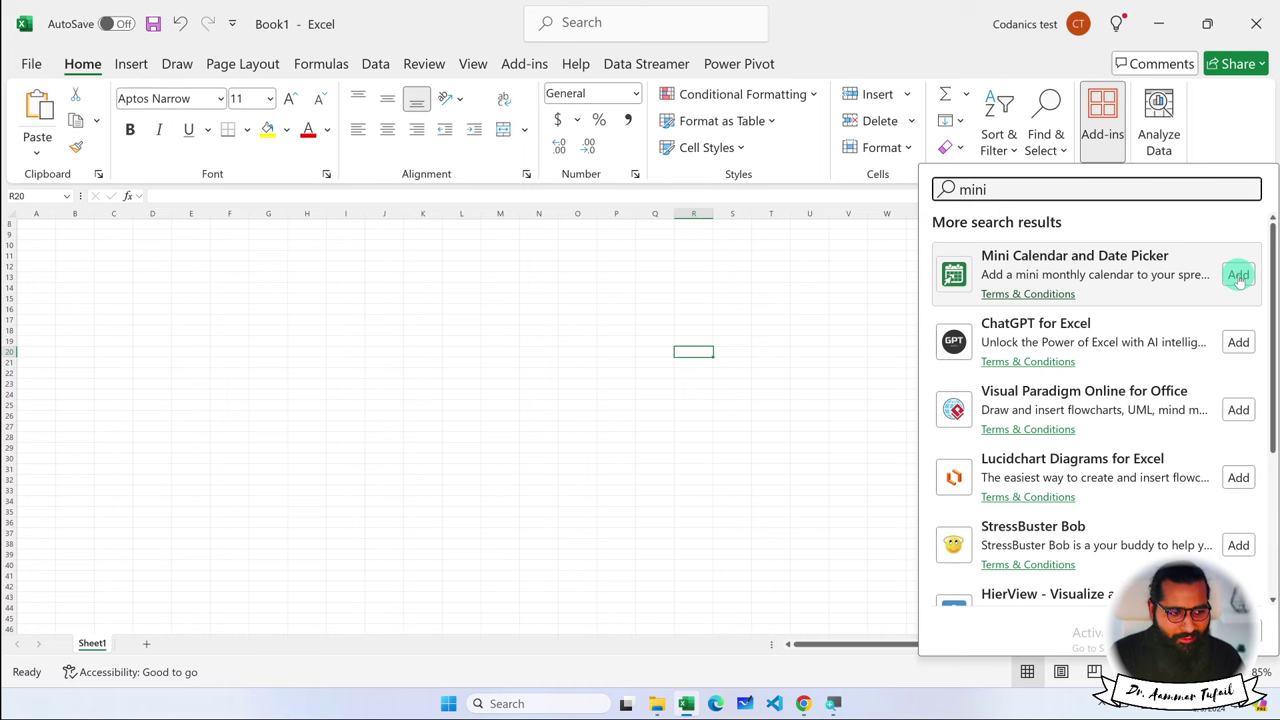
{"action": "left_click", "coordinate": [1238, 275]}
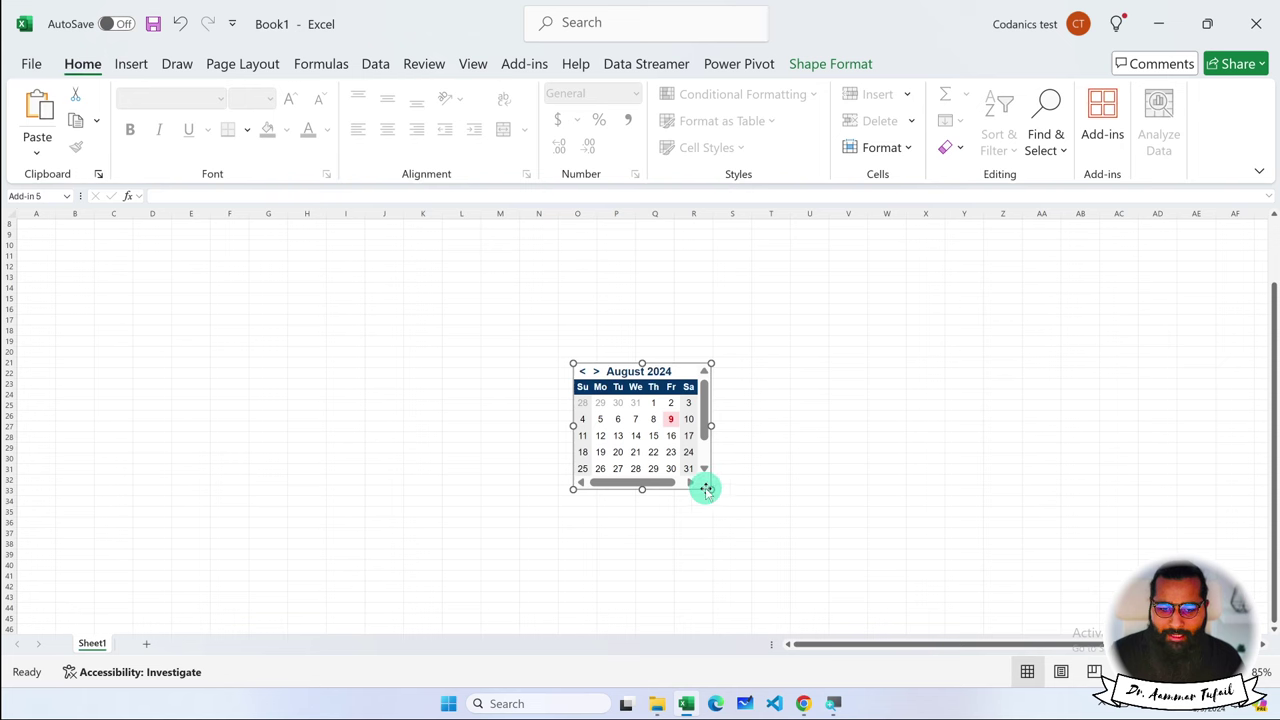
{"action": "left_click_drag", "start_coordinate": [744, 510], "coordinate": [737, 520]}
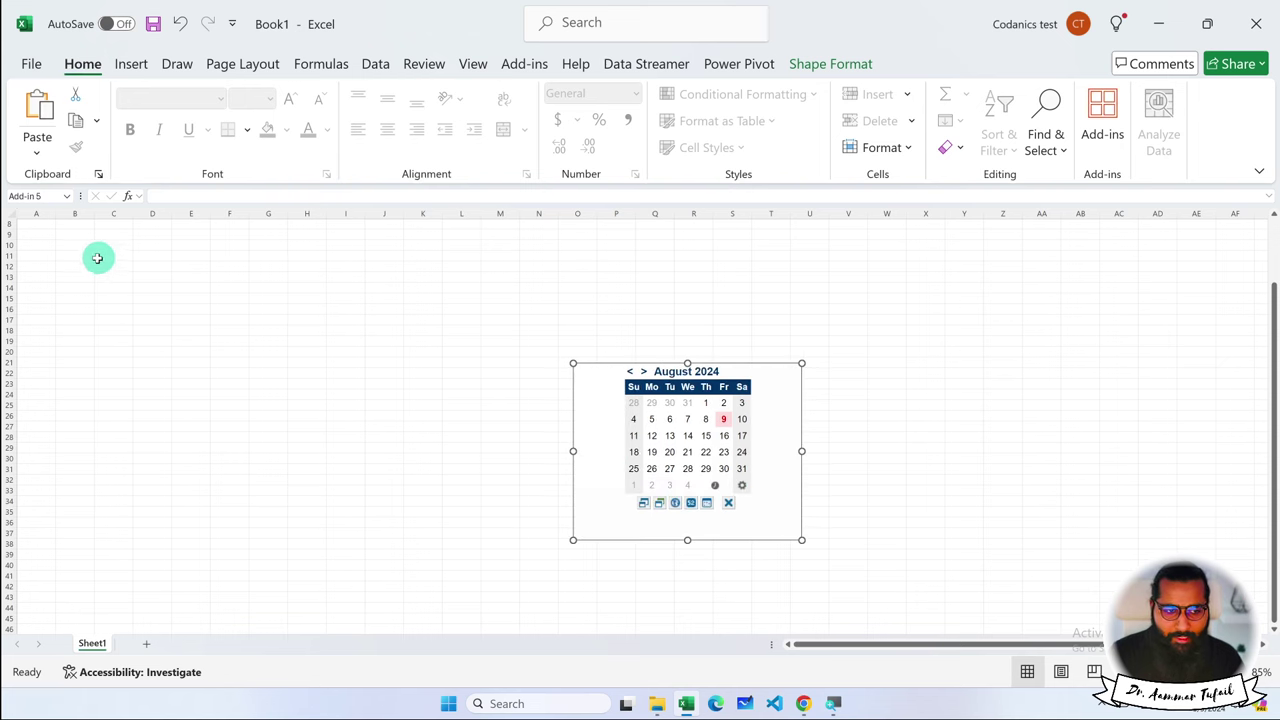
{"action": "scroll", "coordinate": [53, 252], "scroll_direction": "up", "scroll_amount": 3}
Try inserting 8/5/2024 into A1, clear it, and reposition the calendar near column A.
{"action": "left_click_drag", "start_coordinate": [604, 439], "coordinate": [193, 237]}
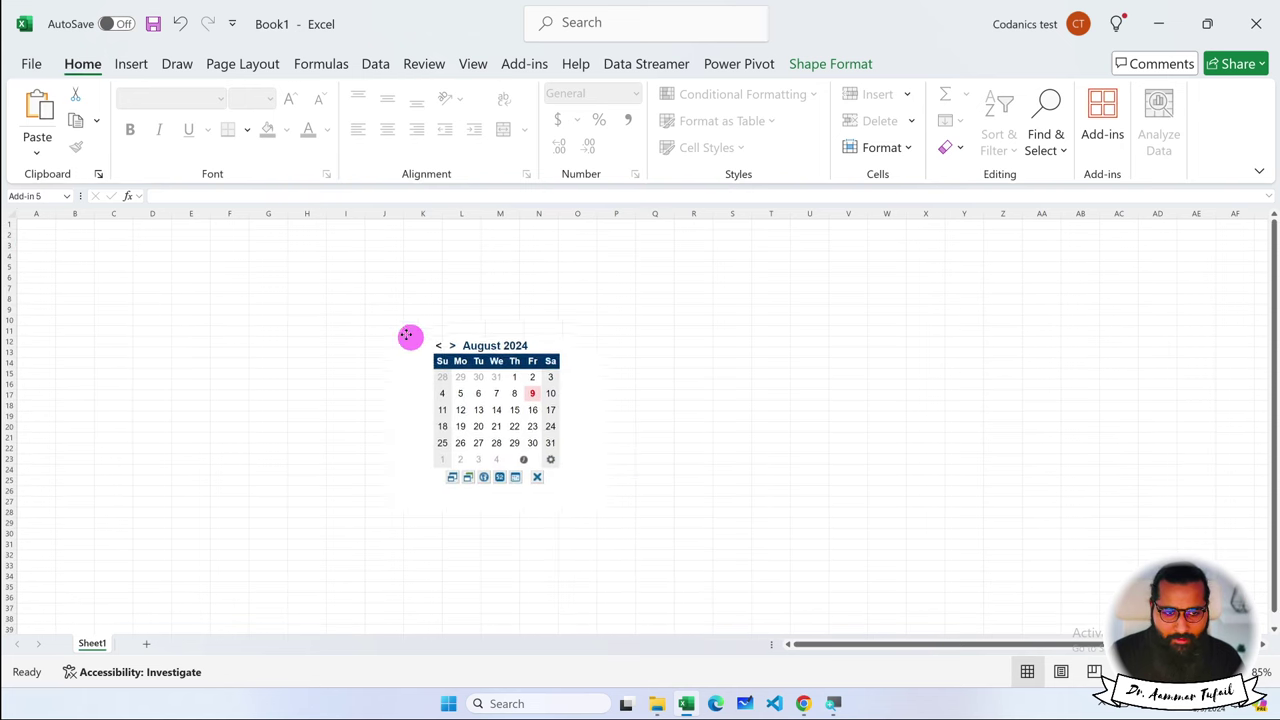
{"action": "left_click", "coordinate": [49, 225]}
{"action": "left_click", "coordinate": [237, 289]}
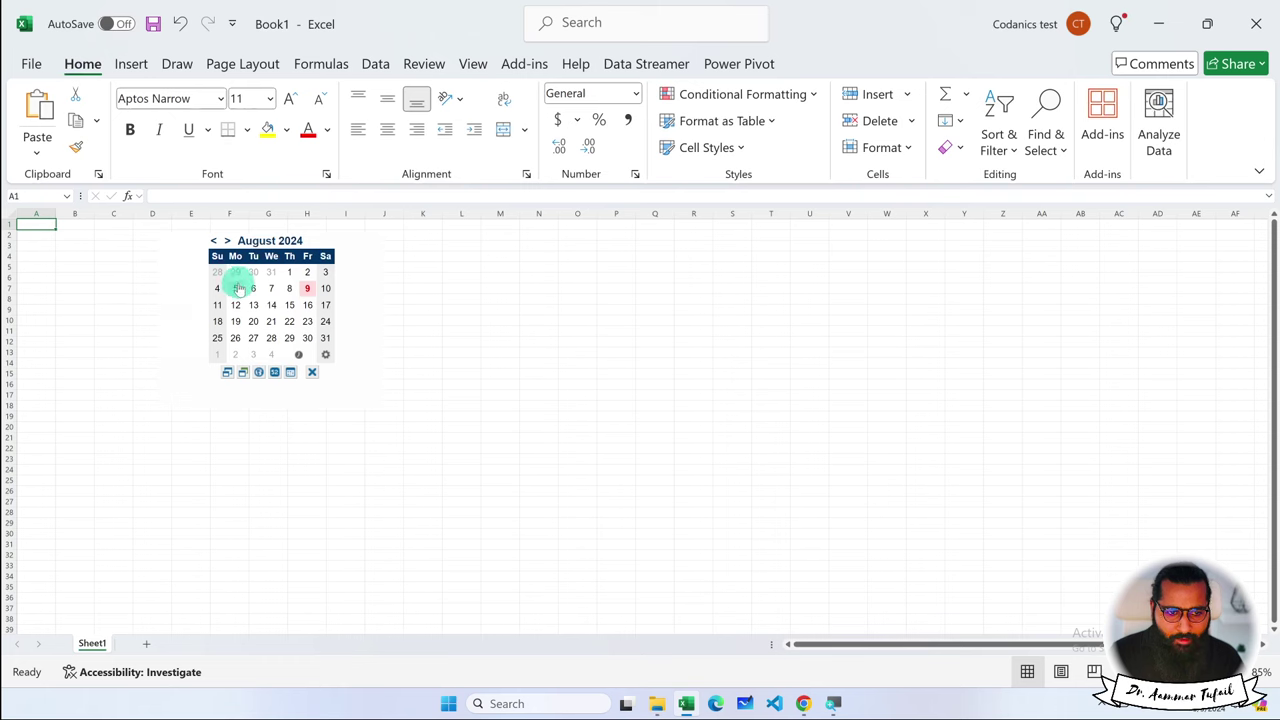
{"action": "scroll", "coordinate": [40, 237], "scroll_direction": "up", "scroll_amount": 4, "text": "ctrl"}
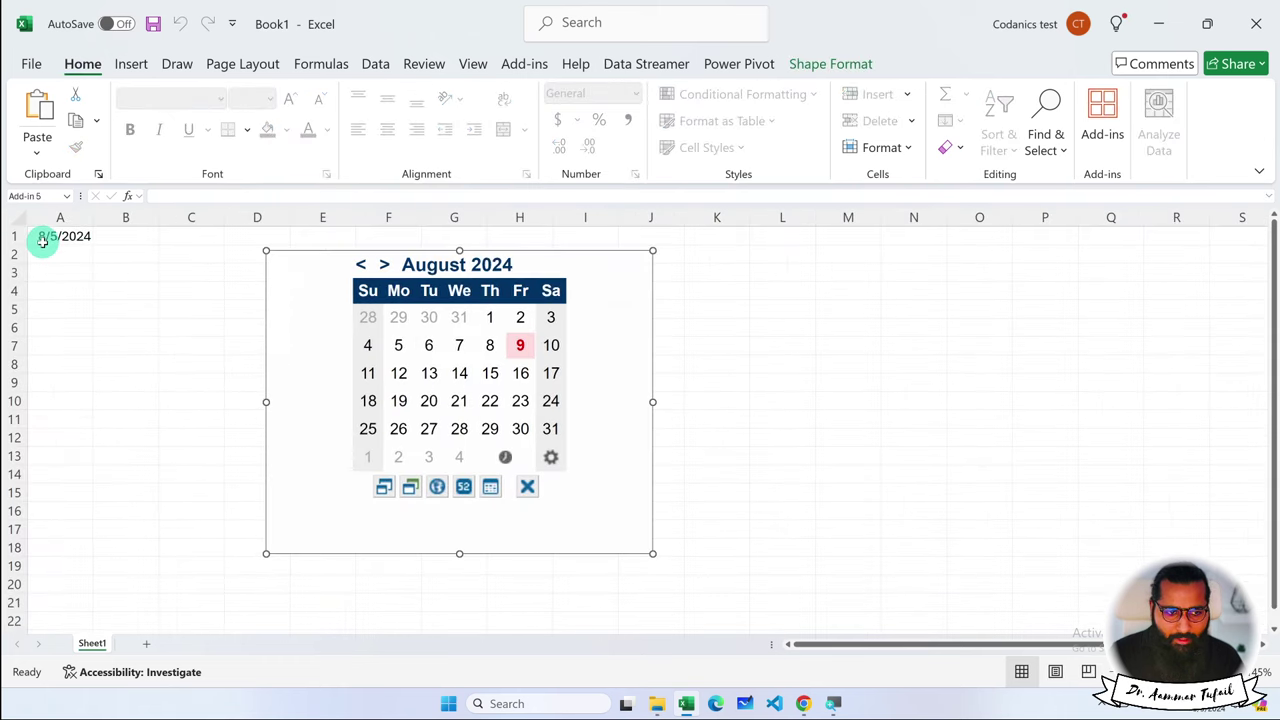
{"action": "scroll", "coordinate": [100, 283], "scroll_direction": "up", "scroll_amount": 3, "text": "ctrl"}
{"action": "scroll", "coordinate": [110, 276], "scroll_direction": "up", "scroll_amount": 1}
{"action": "left_click", "coordinate": [78, 244]}
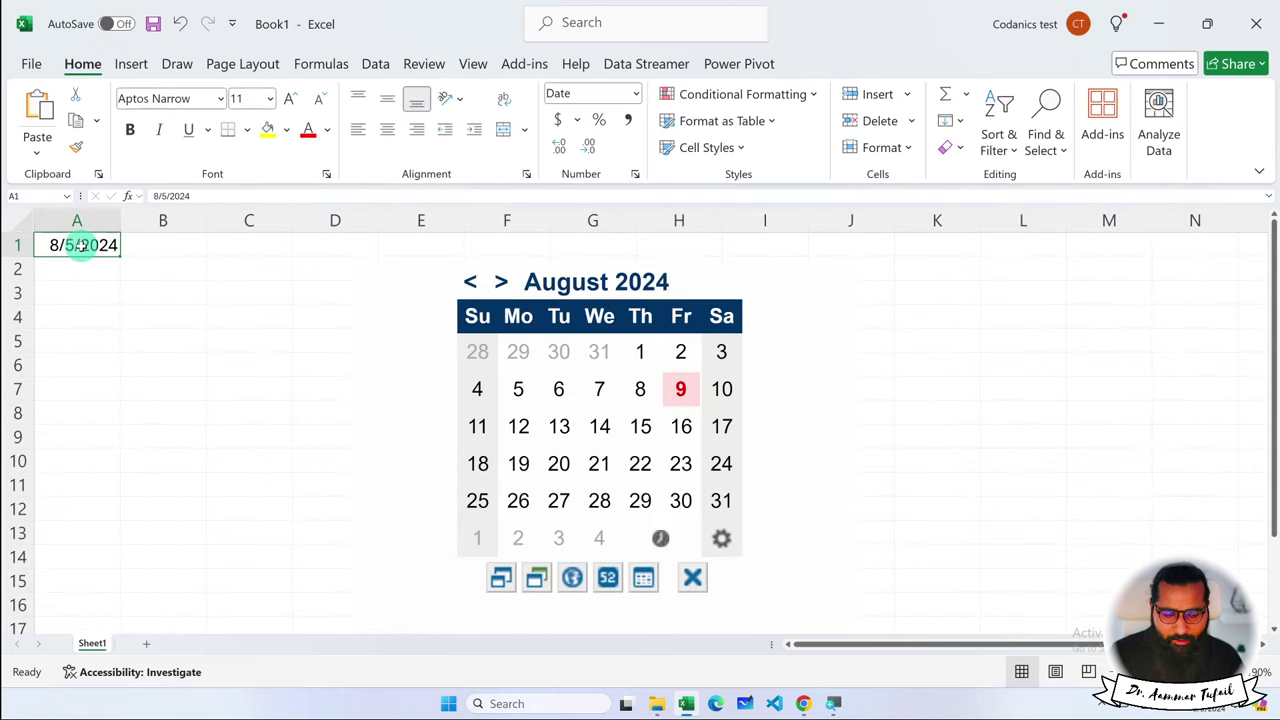
{"action": "key", "text": "Delete"}
{"action": "left_click", "coordinate": [500, 281]}
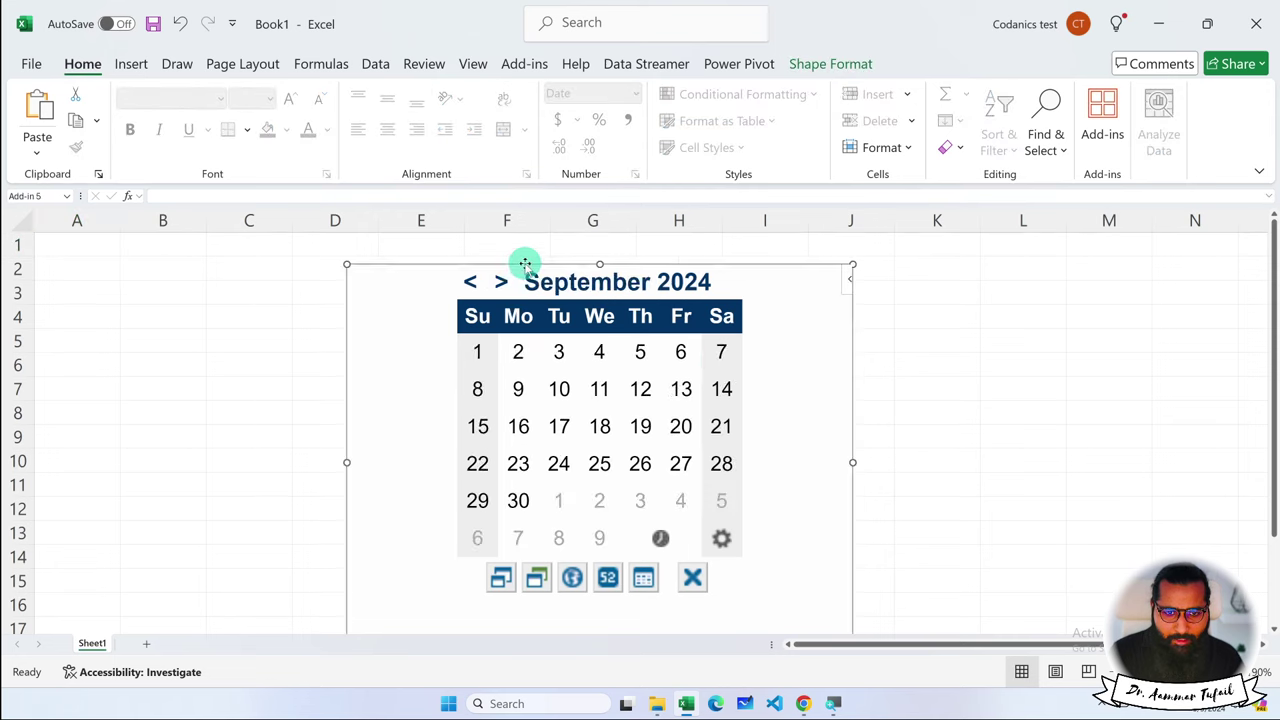
{"action": "mouse_move", "coordinate": [507, 261]}
{"action": "left_mouse_down"}
{"action": "mouse_move", "coordinate": [273, 231]}
{"action": "mouse_move", "coordinate": [312, 246]}
{"action": "left_mouse_up"}
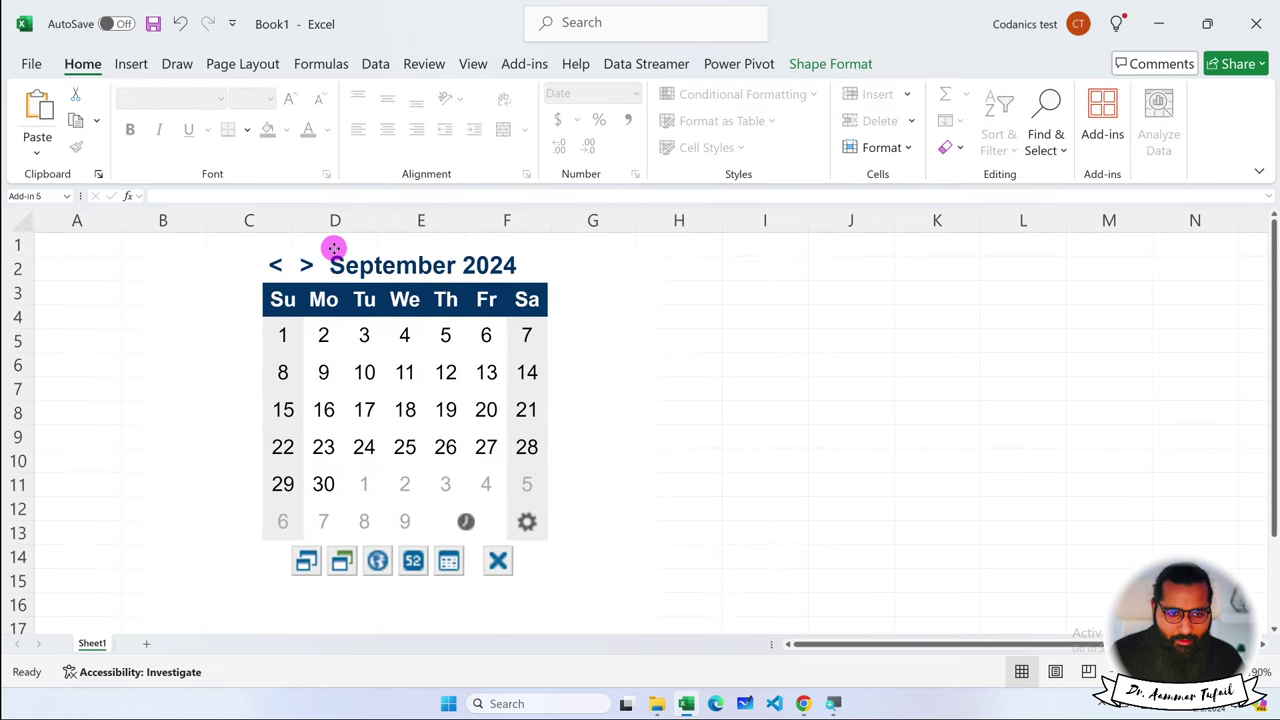
Page the calendar back to May 2024, then insert 5/31/2024 into A1 and 5/30/2024 into A2.
{"action": "left_click", "coordinate": [62, 242]}
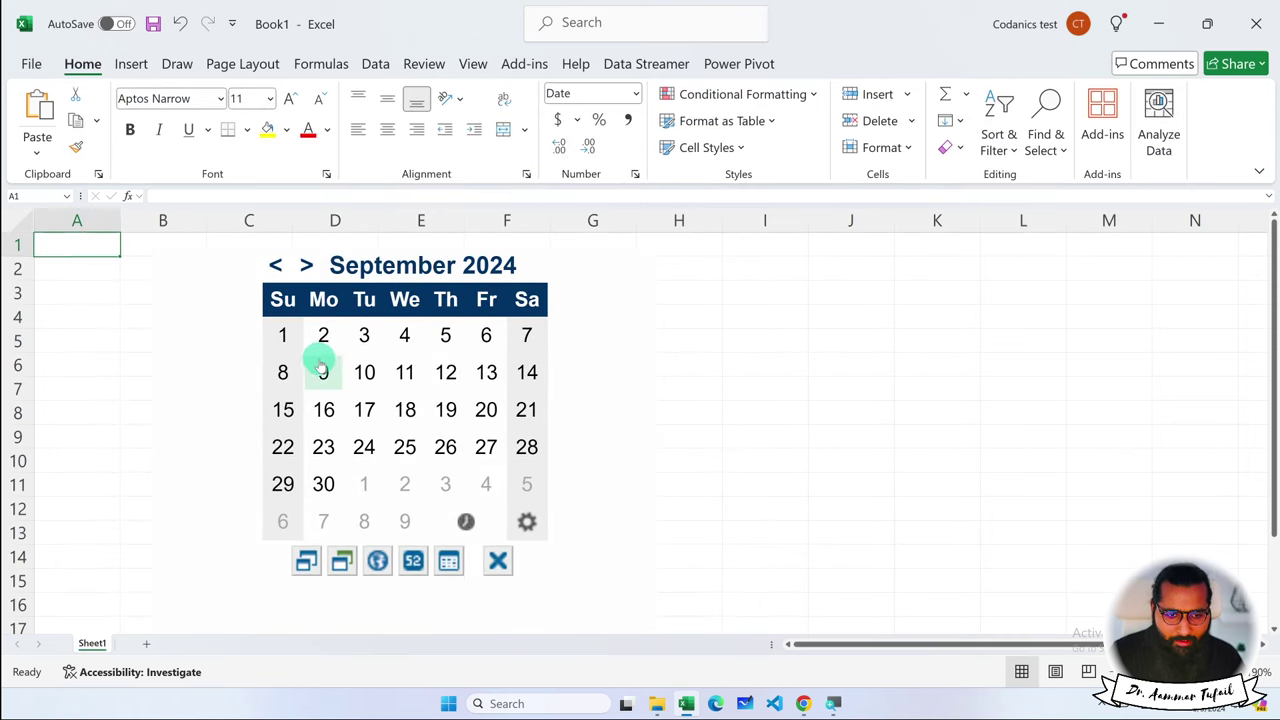
{"action": "left_click", "coordinate": [276, 265]}
{"action": "left_click", "coordinate": [276, 265]}
{"action": "left_click", "coordinate": [276, 265]}
{"action": "left_click", "coordinate": [276, 265]}
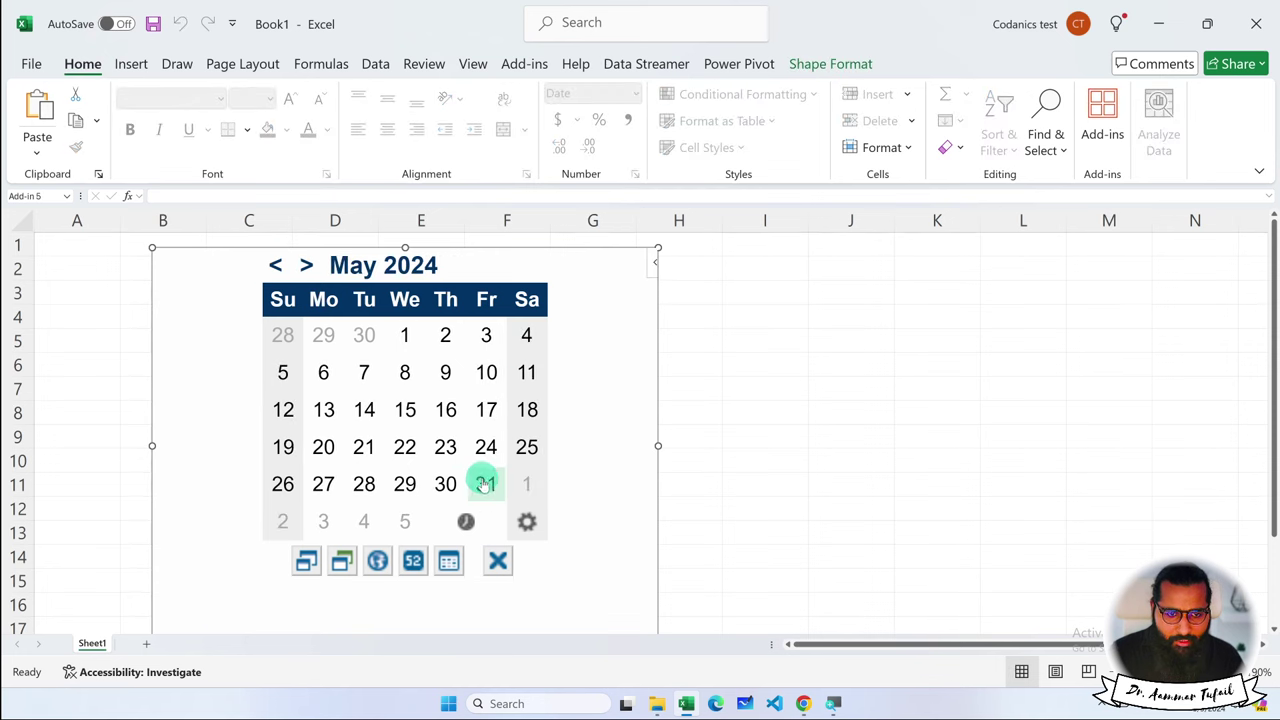
{"action": "left_click", "coordinate": [485, 484]}
{"action": "left_click", "coordinate": [78, 246]}
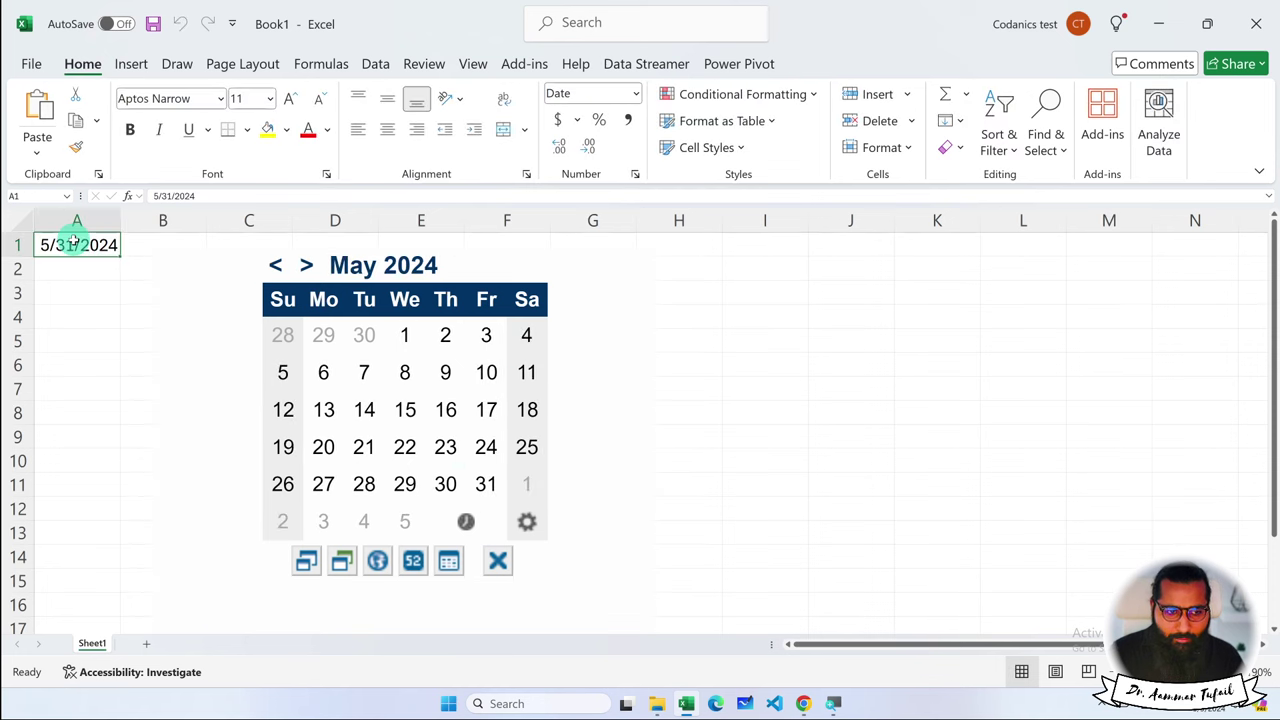
{"action": "left_click", "coordinate": [82, 271]}
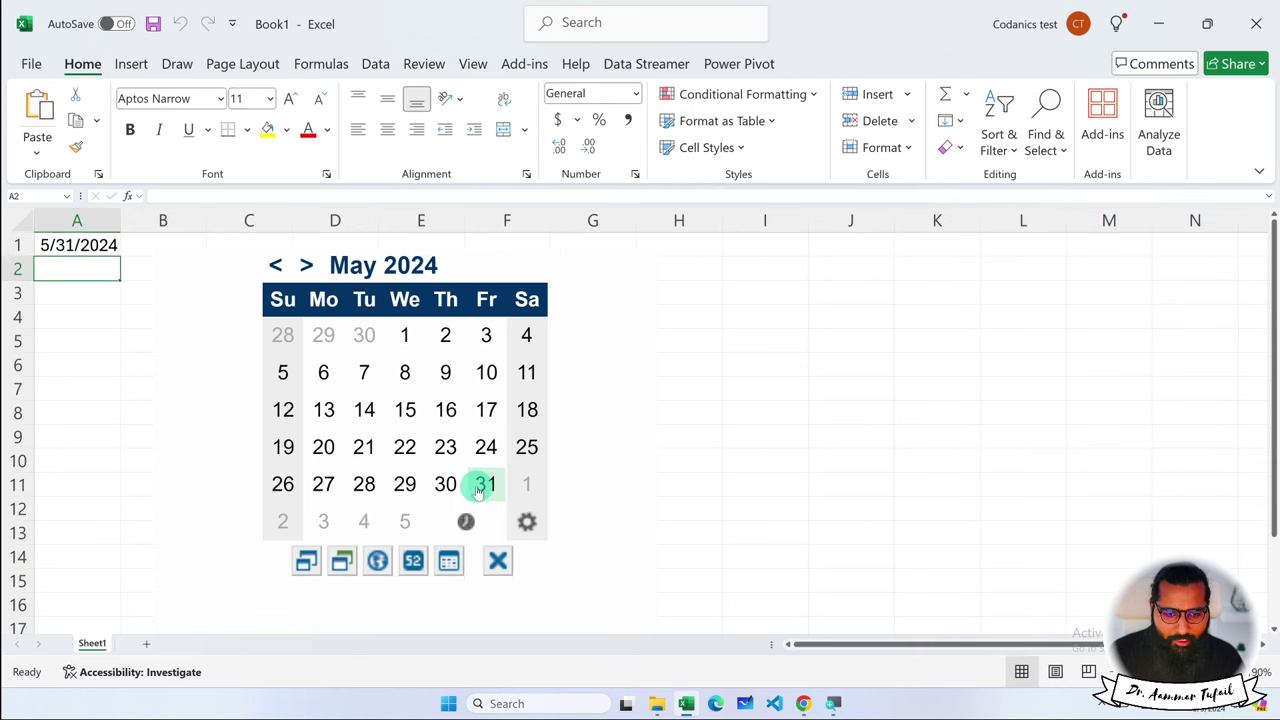
{"action": "left_click", "coordinate": [446, 486]}
{"action": "left_click_drag", "start_coordinate": [78, 246], "coordinate": [77, 268]}
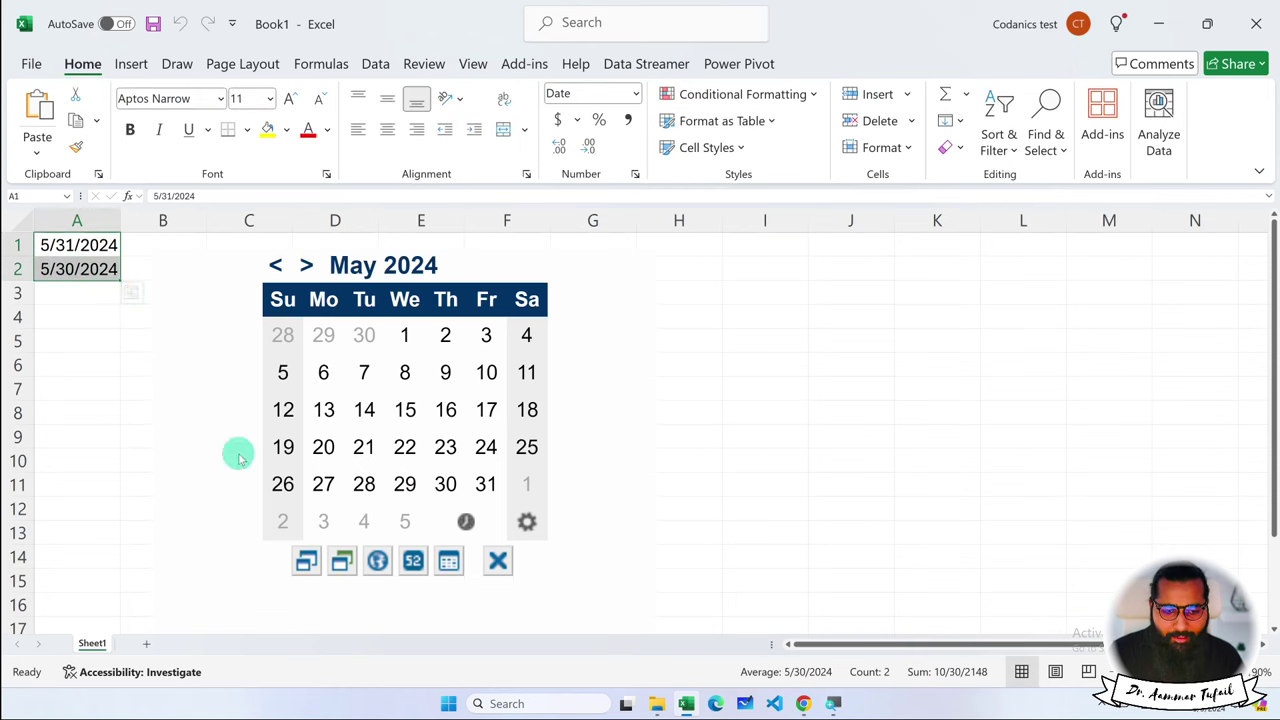
{"action": "left_click", "coordinate": [85, 335]}
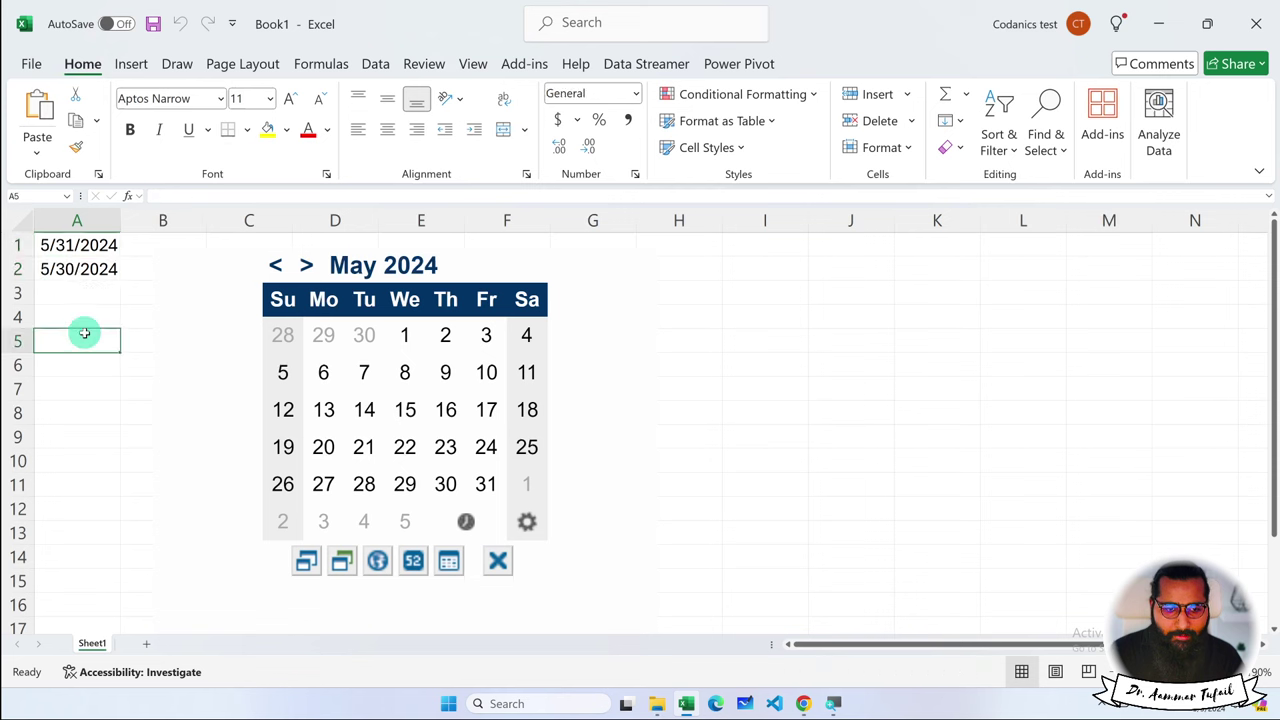
{"action": "left_click", "coordinate": [229, 268]}
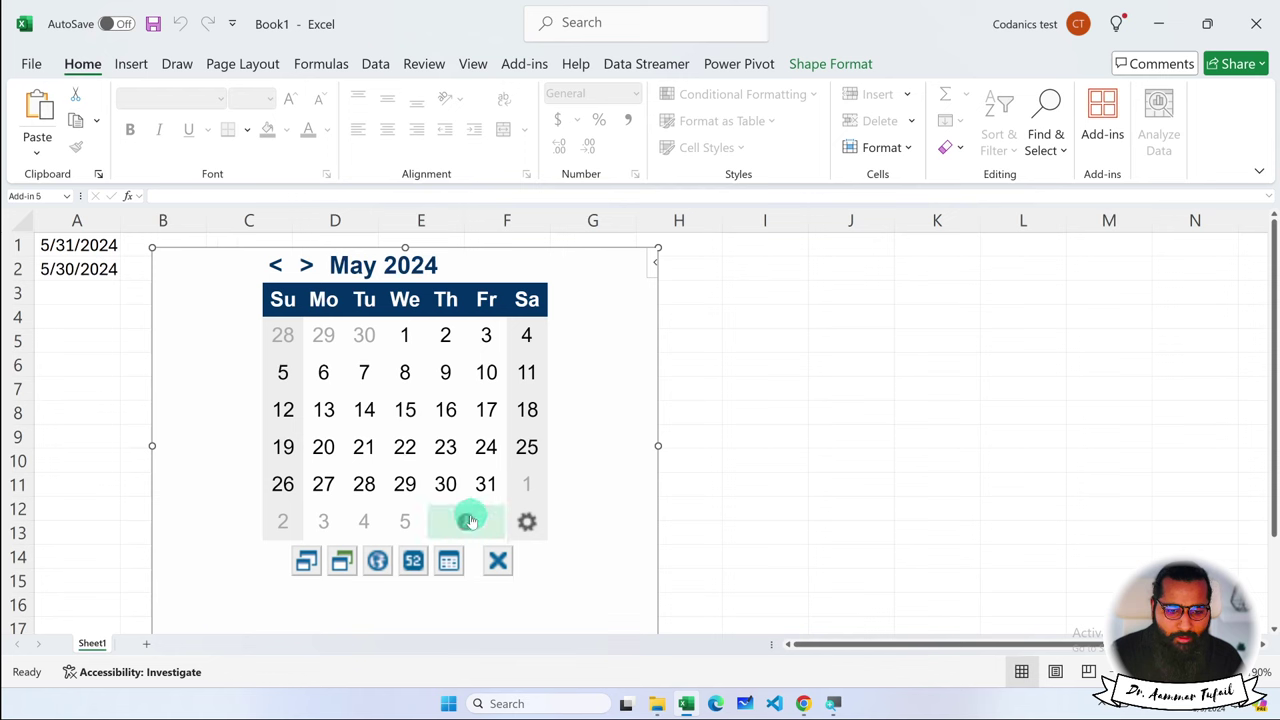
Try the calendar's tool row, compact layout and colour themes, ending on the navy theme.
{"action": "left_click", "coordinate": [522, 524]}
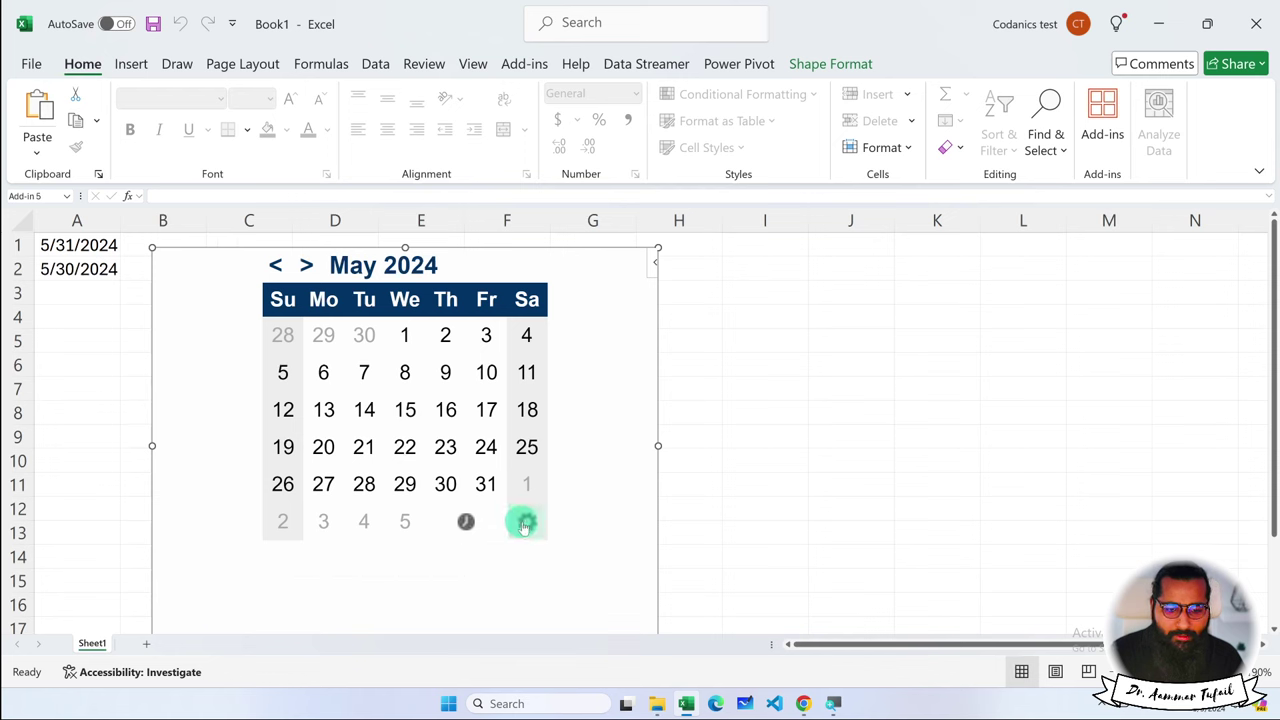
{"action": "left_click", "coordinate": [524, 524]}
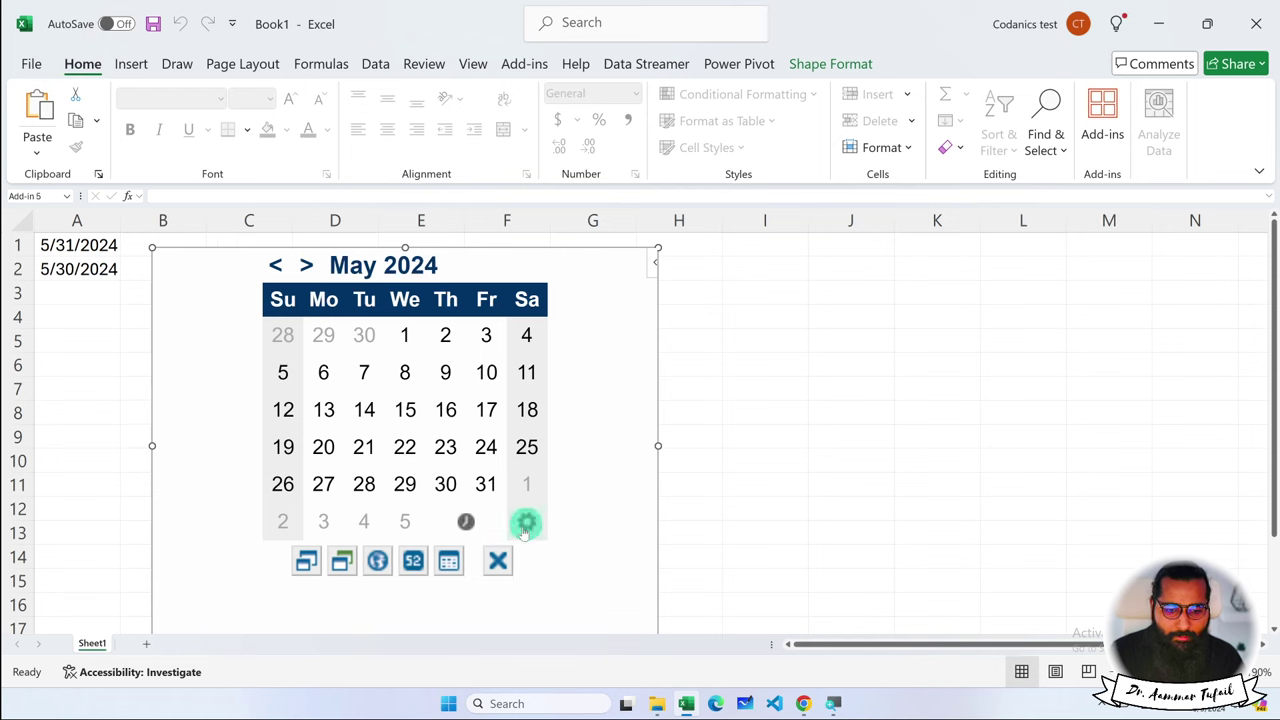
{"action": "left_click", "coordinate": [310, 563]}
{"action": "left_click", "coordinate": [314, 484]}
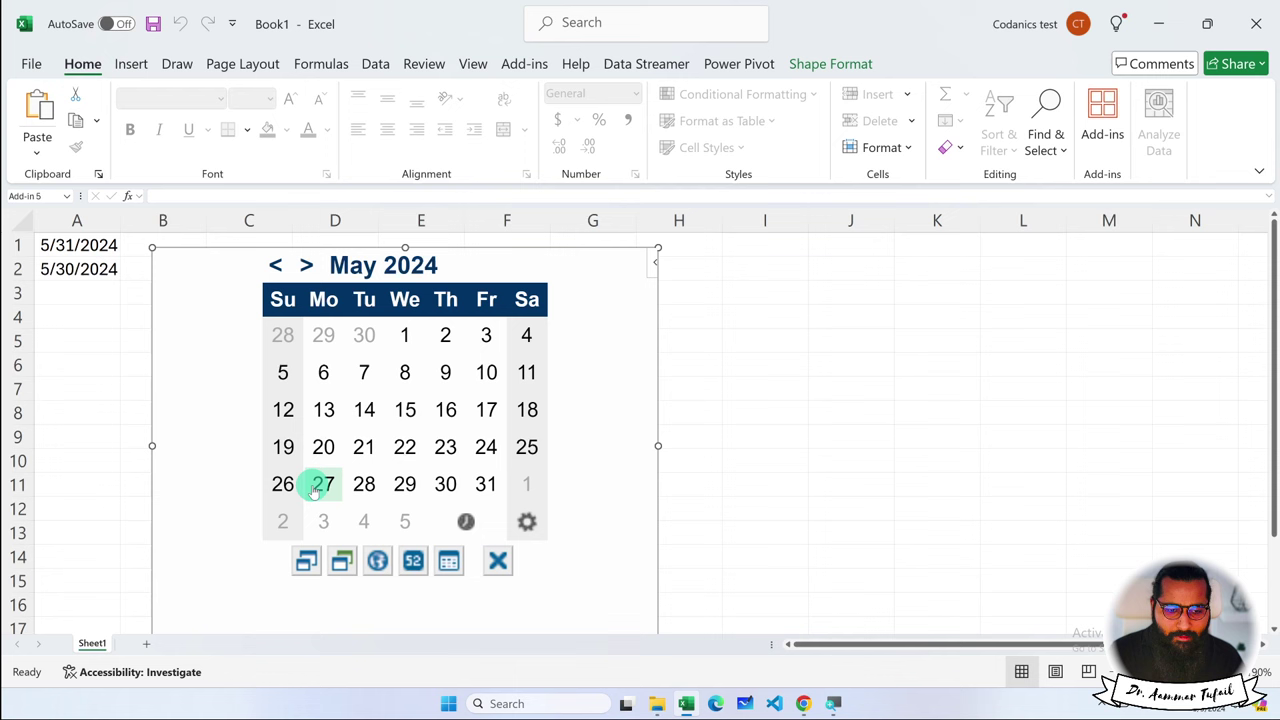
{"action": "left_click", "coordinate": [340, 563]}
{"action": "left_click", "coordinate": [340, 563]}
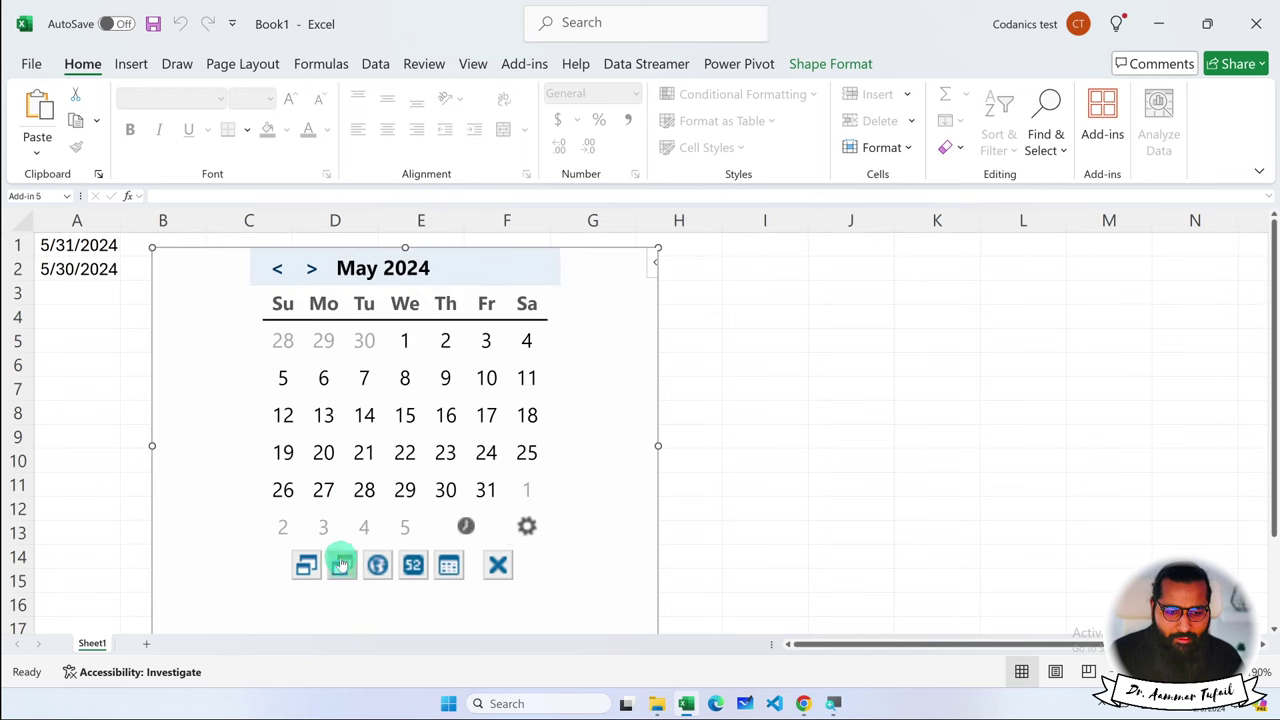
{"action": "left_click", "coordinate": [342, 564]}
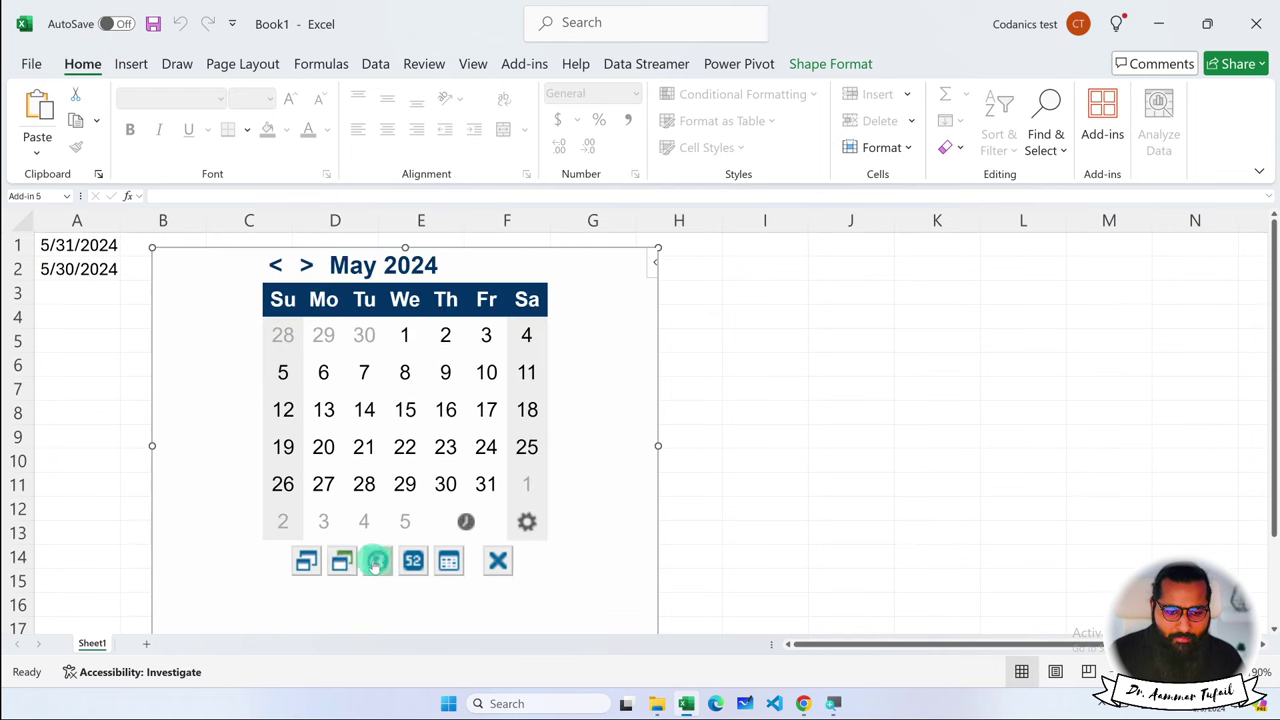
Cycle the week-start setting to Tuesday and turn on the week-number column.
{"action": "left_click", "coordinate": [376, 562]}
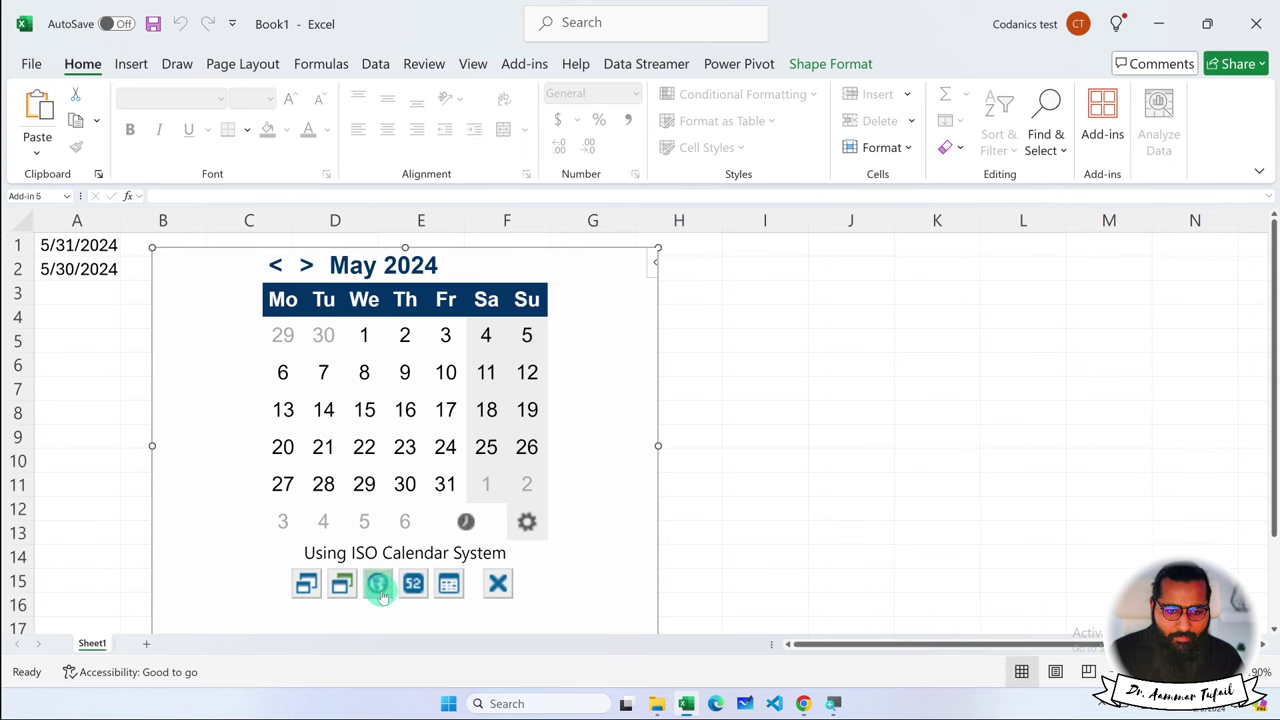
{"action": "left_click", "coordinate": [381, 595]}
{"action": "left_click", "coordinate": [381, 595]}
{"action": "left_click", "coordinate": [381, 595]}
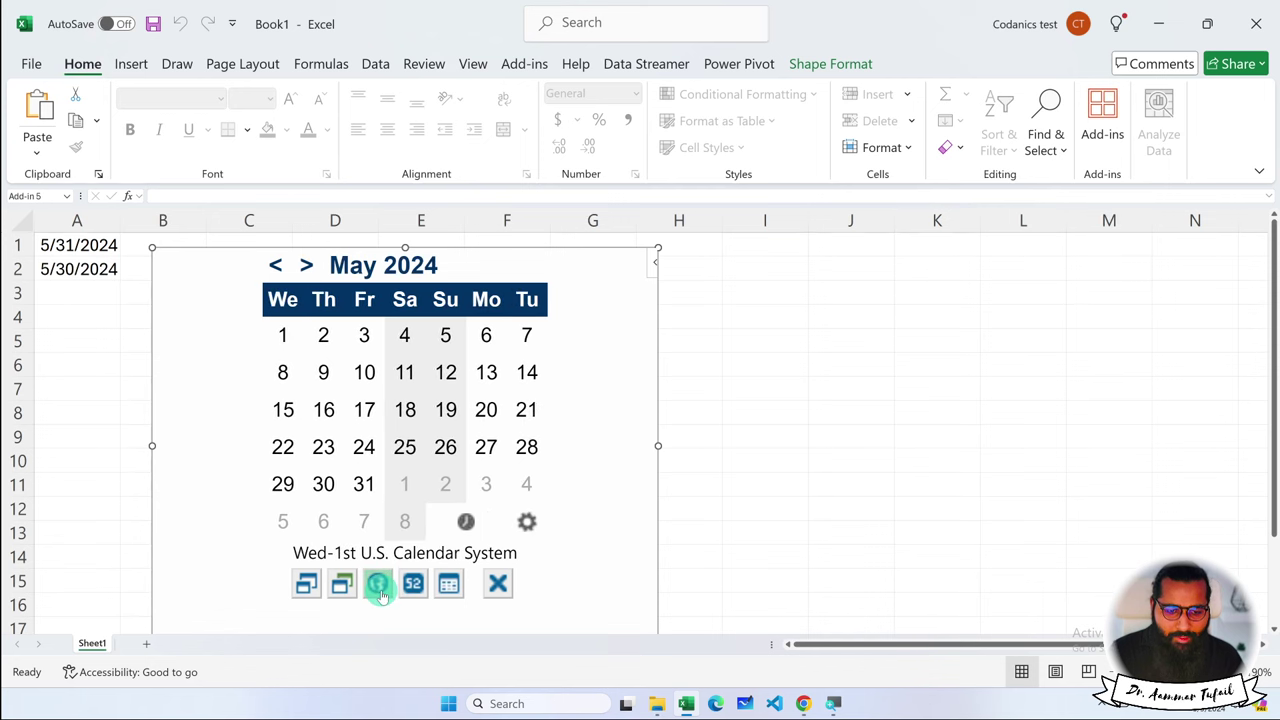
{"action": "left_click", "coordinate": [381, 595]}
{"action": "left_click", "coordinate": [381, 595]}
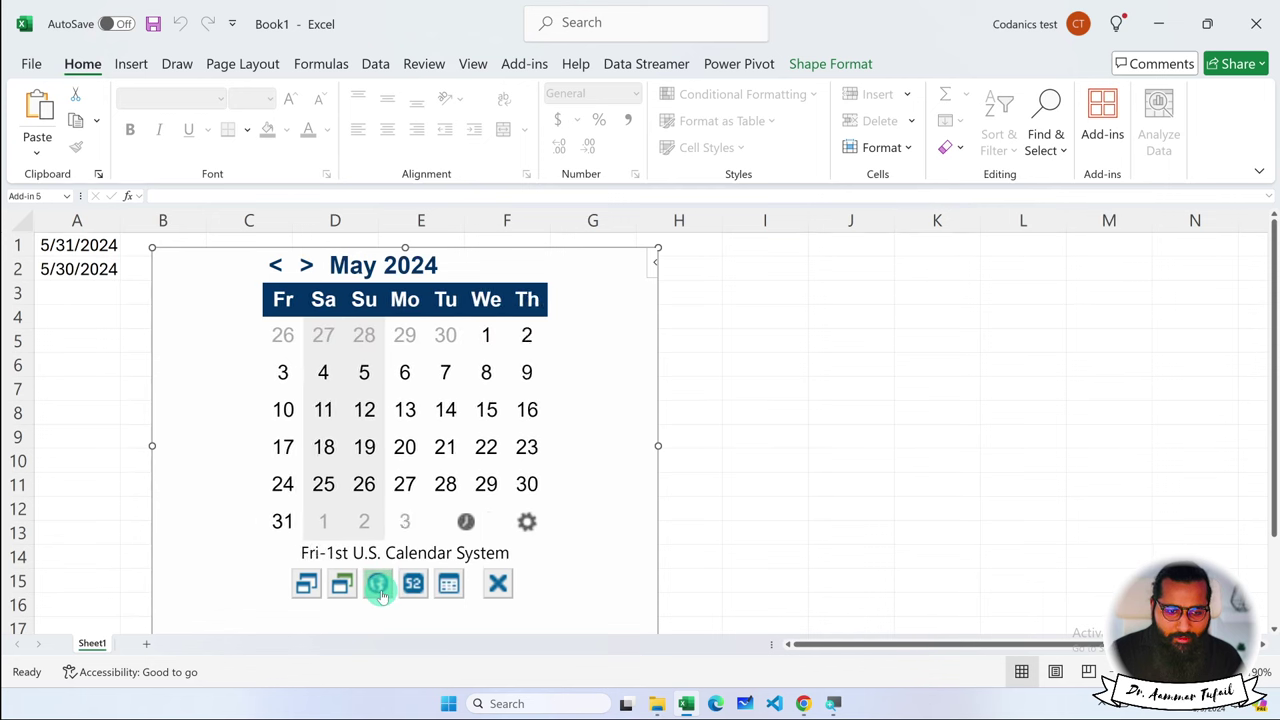
{"action": "left_click", "coordinate": [381, 595]}
{"action": "left_click", "coordinate": [381, 595]}
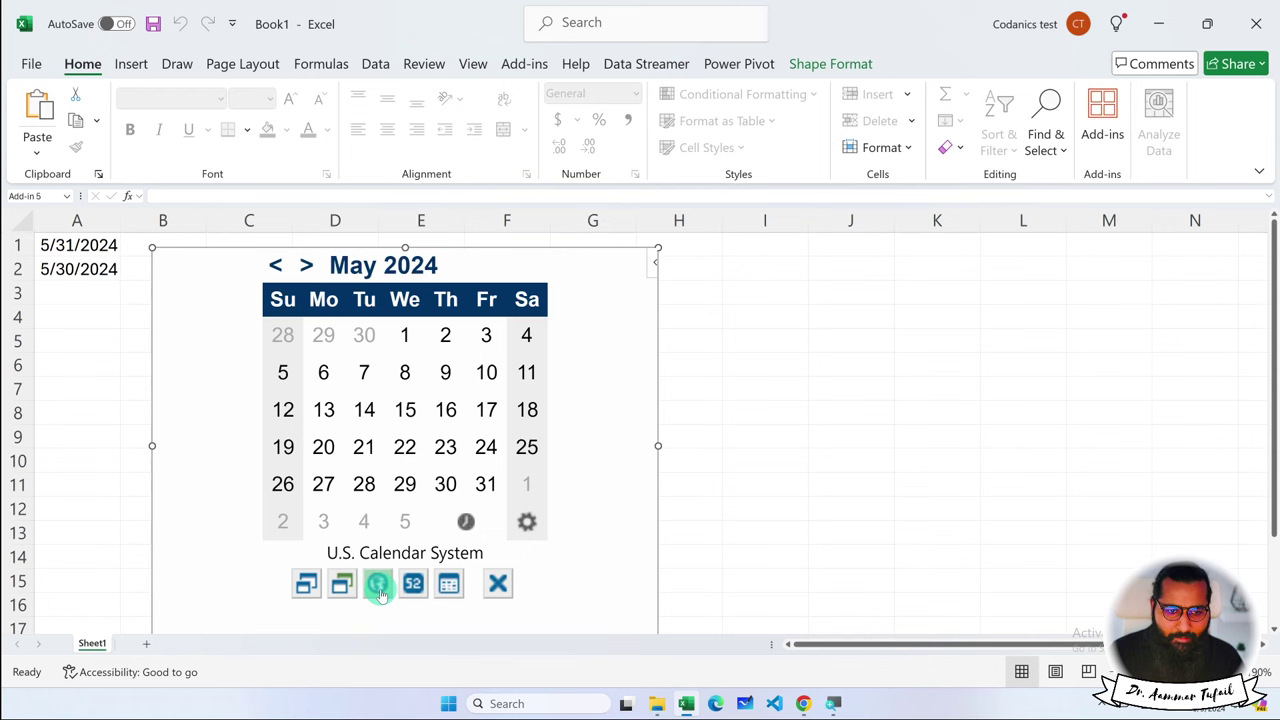
{"action": "left_click", "coordinate": [381, 595]}
{"action": "left_click", "coordinate": [381, 595]}
{"action": "left_click", "coordinate": [381, 595]}
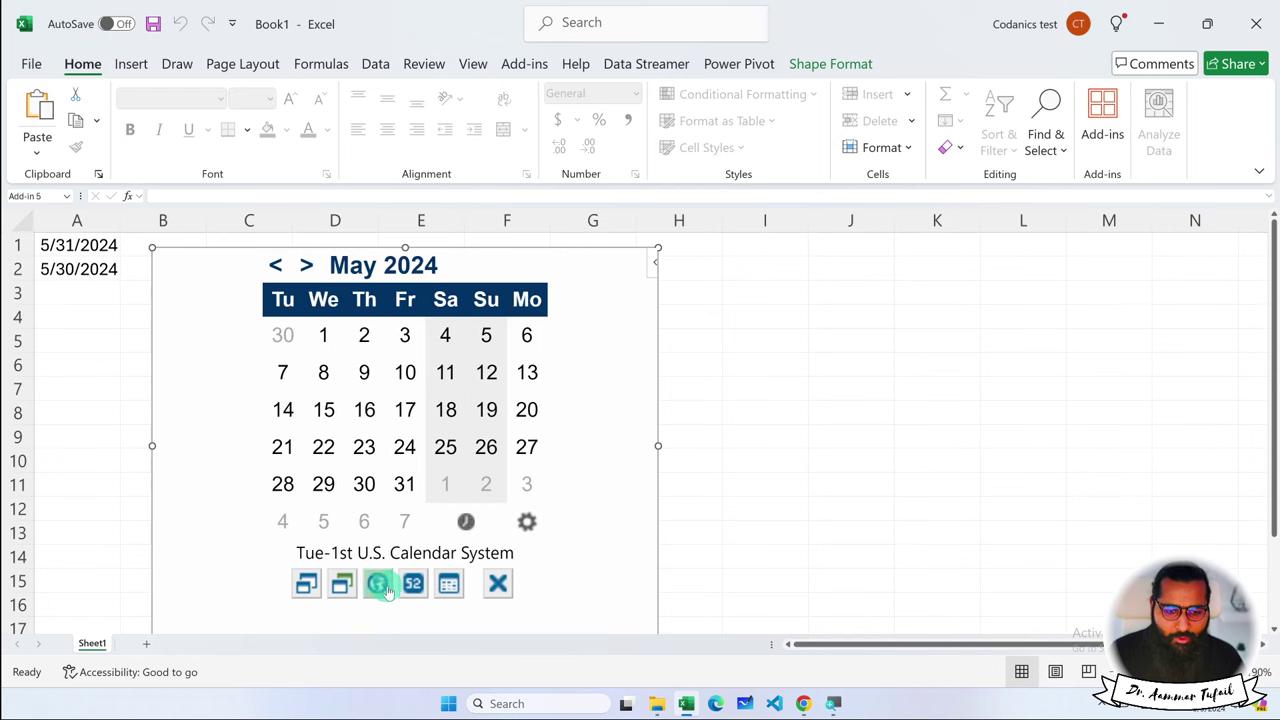
{"action": "left_click", "coordinate": [413, 584]}
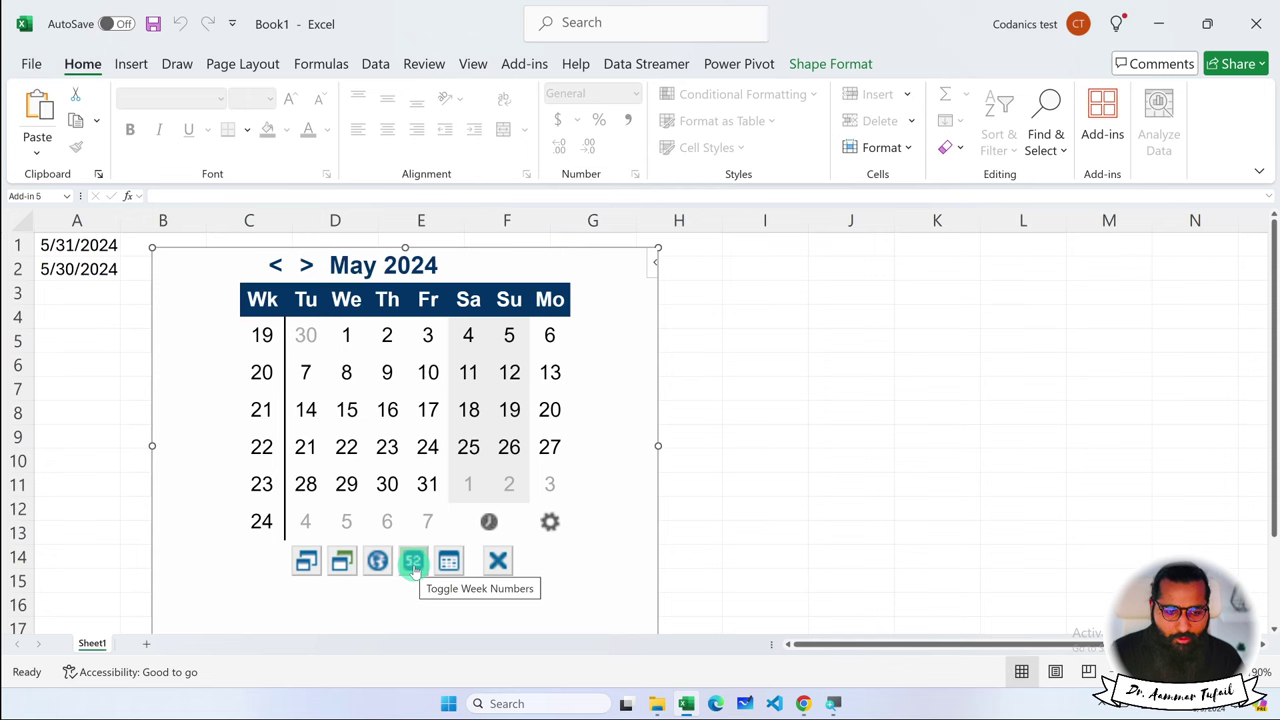
Page the calendar to December 2024, then open and cancel Highlight Range of Dates.
{"action": "left_click", "coordinate": [306, 264]}
{"action": "left_click", "coordinate": [306, 264]}
{"action": "left_click", "coordinate": [306, 264]}
{"action": "left_click", "coordinate": [306, 264]}
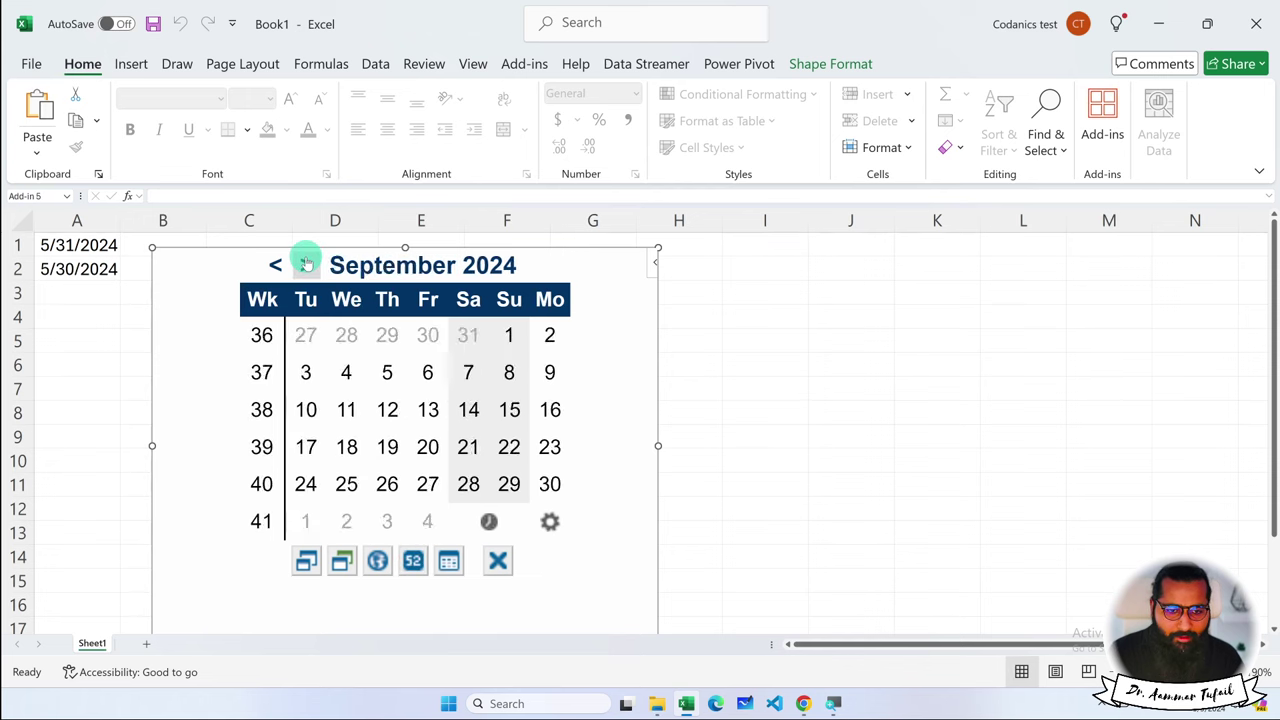
{"action": "left_click", "coordinate": [306, 264]}
{"action": "left_click", "coordinate": [306, 264]}
{"action": "left_click", "coordinate": [306, 264]}
{"action": "left_click", "coordinate": [306, 264]}
{"action": "left_click", "coordinate": [276, 264]}
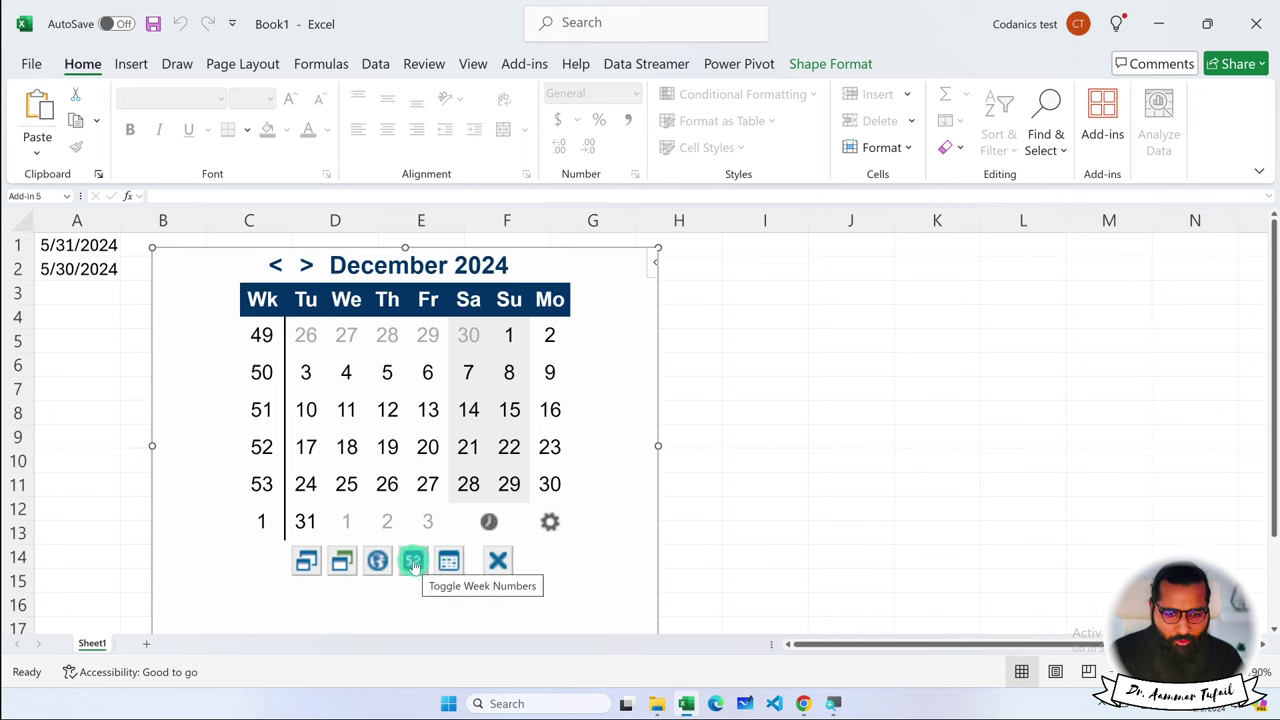
{"action": "left_click", "coordinate": [449, 560]}
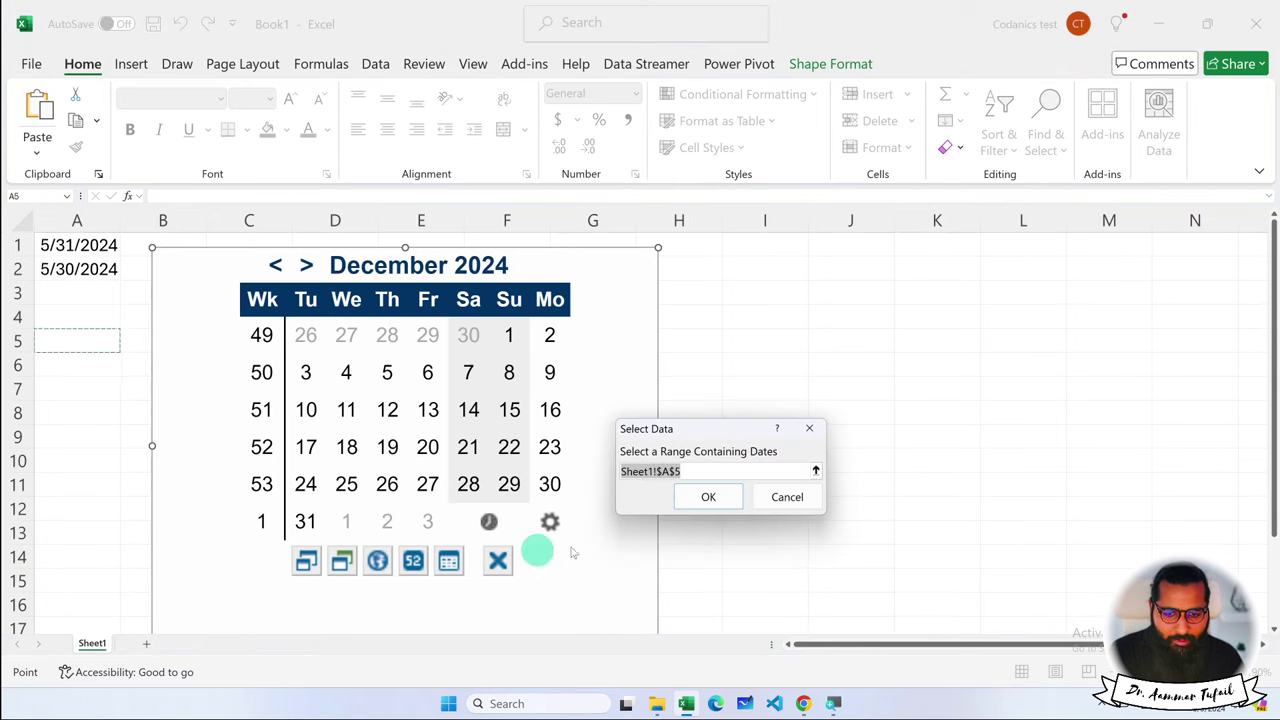
{"action": "left_click", "coordinate": [790, 500]}
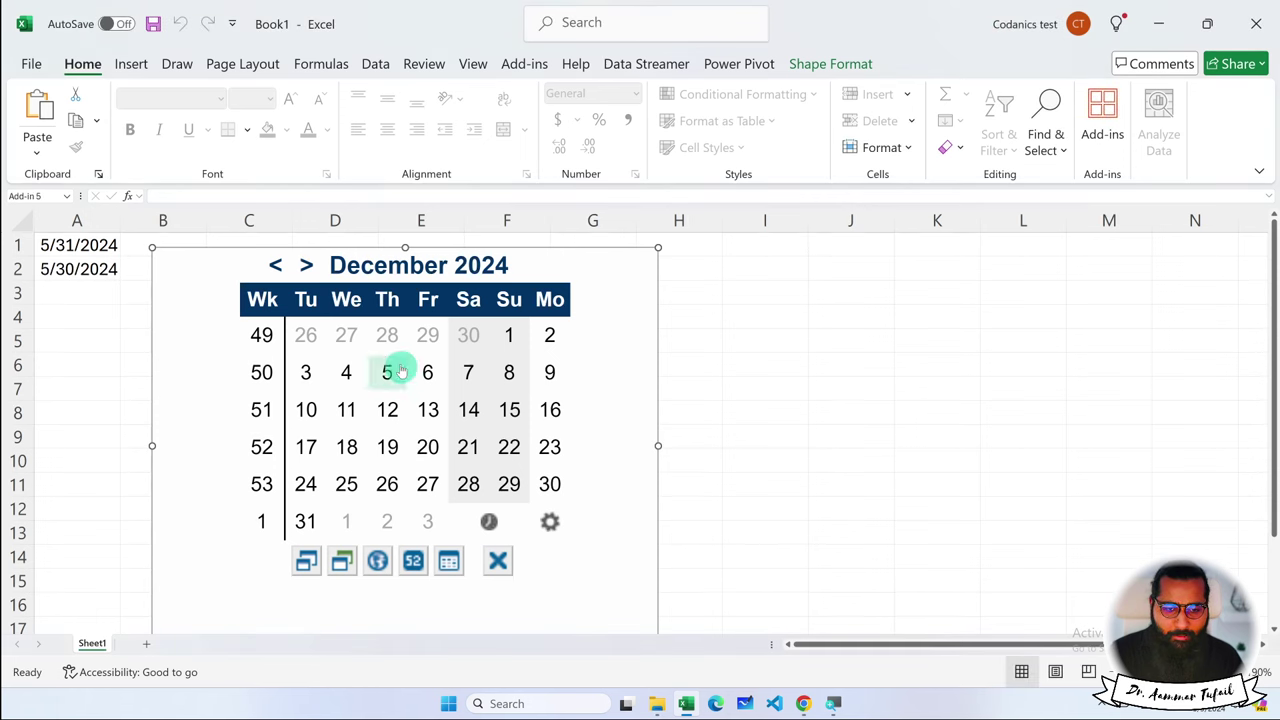
Delete the calendar add-in from the sheet and clear the date in A1.
{"action": "double_click", "coordinate": [304, 263]}
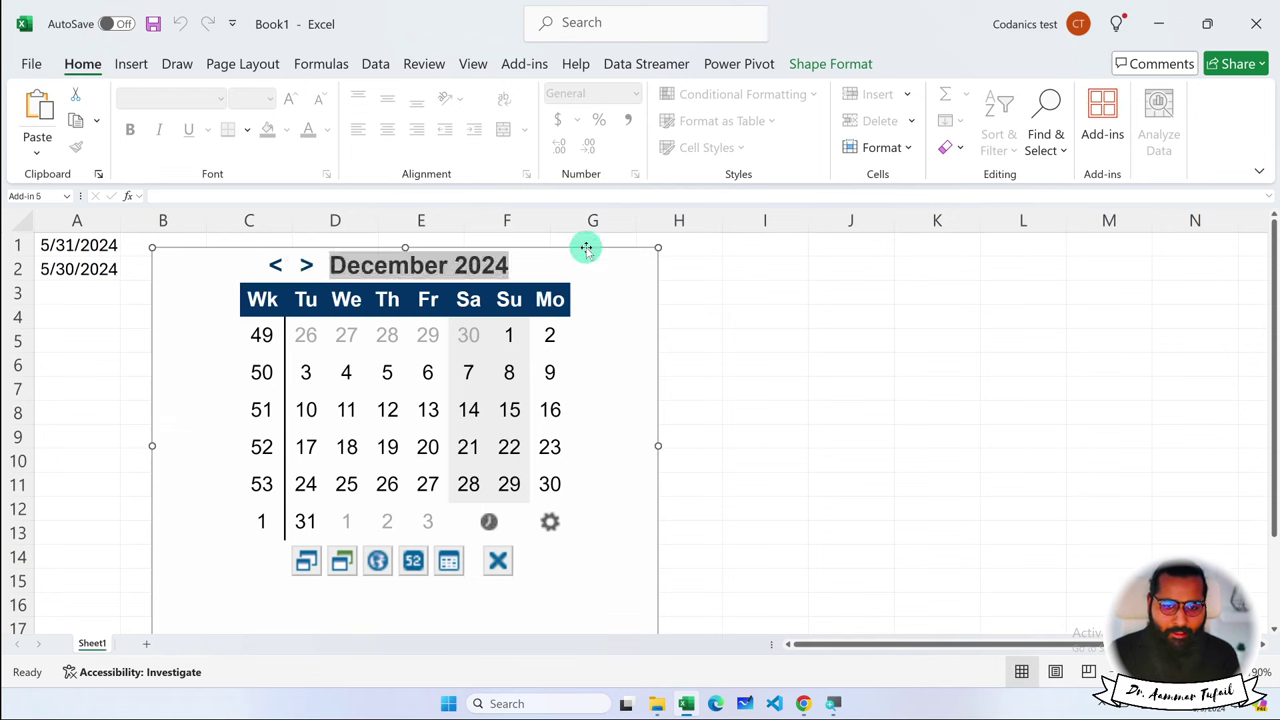
{"action": "key", "text": "Delete"}
{"action": "left_click", "coordinate": [86, 246]}
{"action": "key", "text": "Delete"}
Clear A2 and reopen the Vertex42 Template Gallery in a widened pane.
{"action": "left_click", "coordinate": [80, 269]}
{"action": "key", "text": "Delete"}
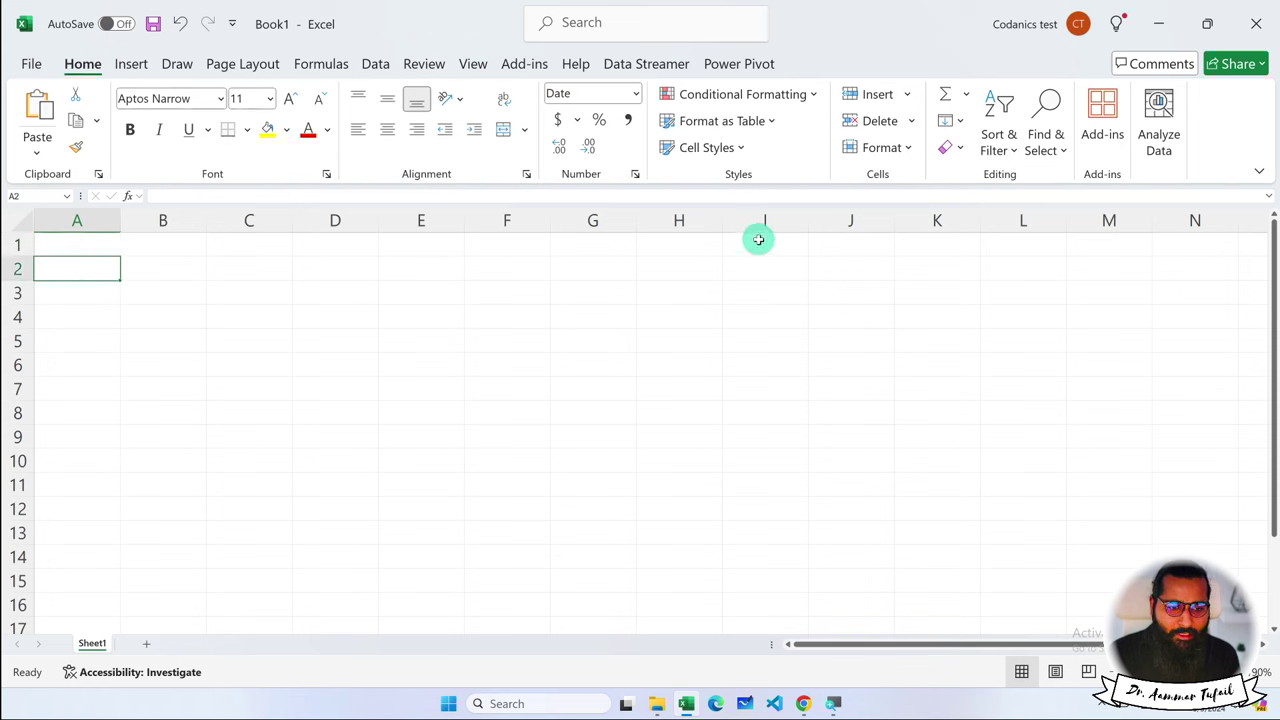
{"action": "left_click", "coordinate": [1102, 120]}
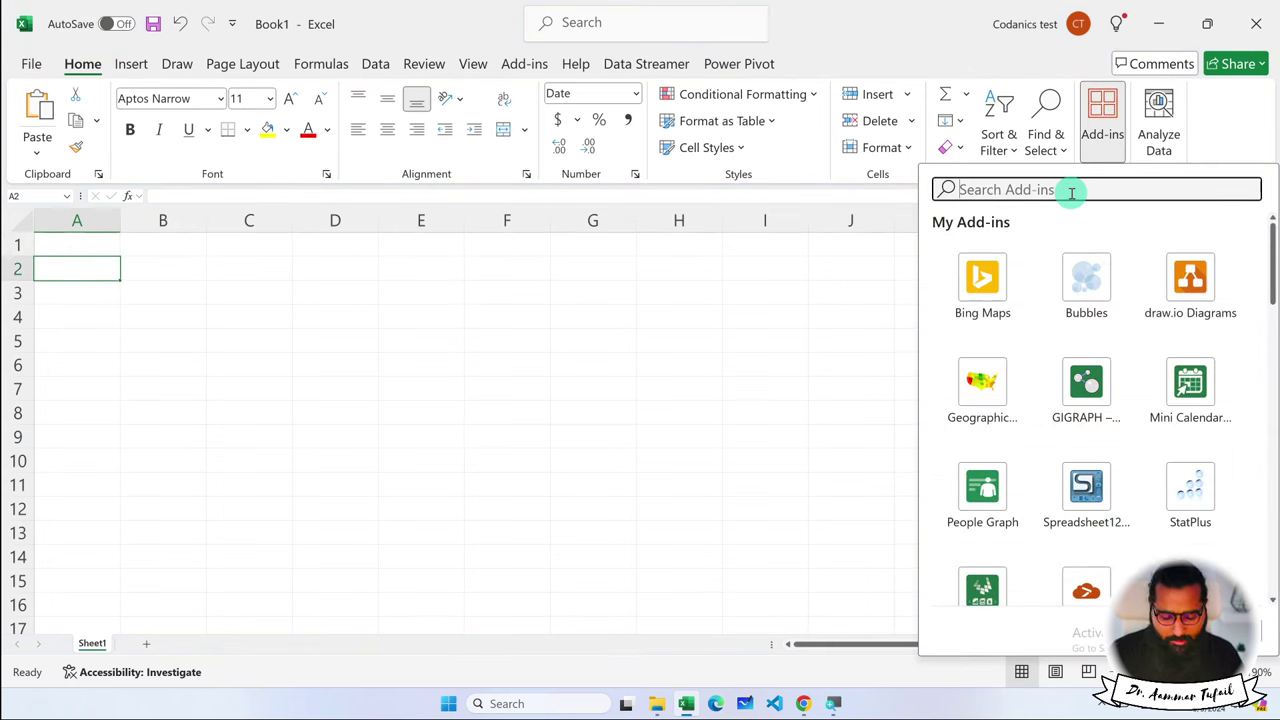
{"action": "type", "text": "vertex"}
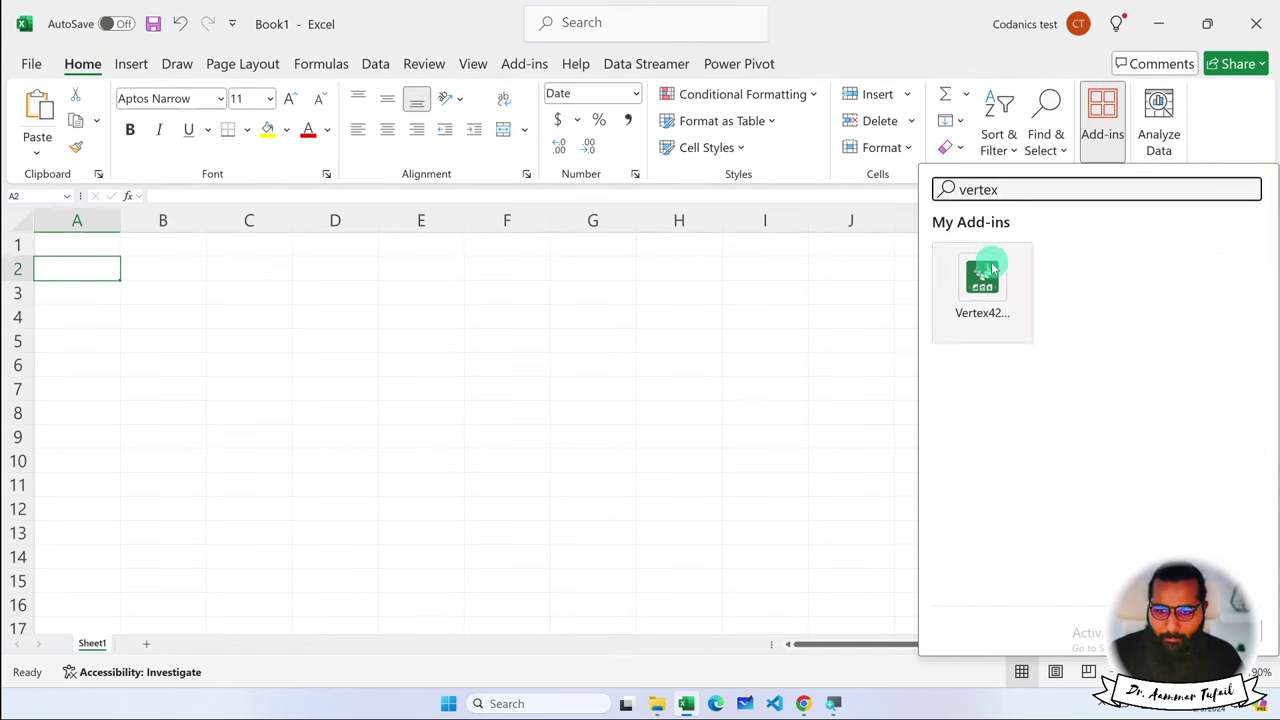
{"action": "left_click", "coordinate": [990, 272]}
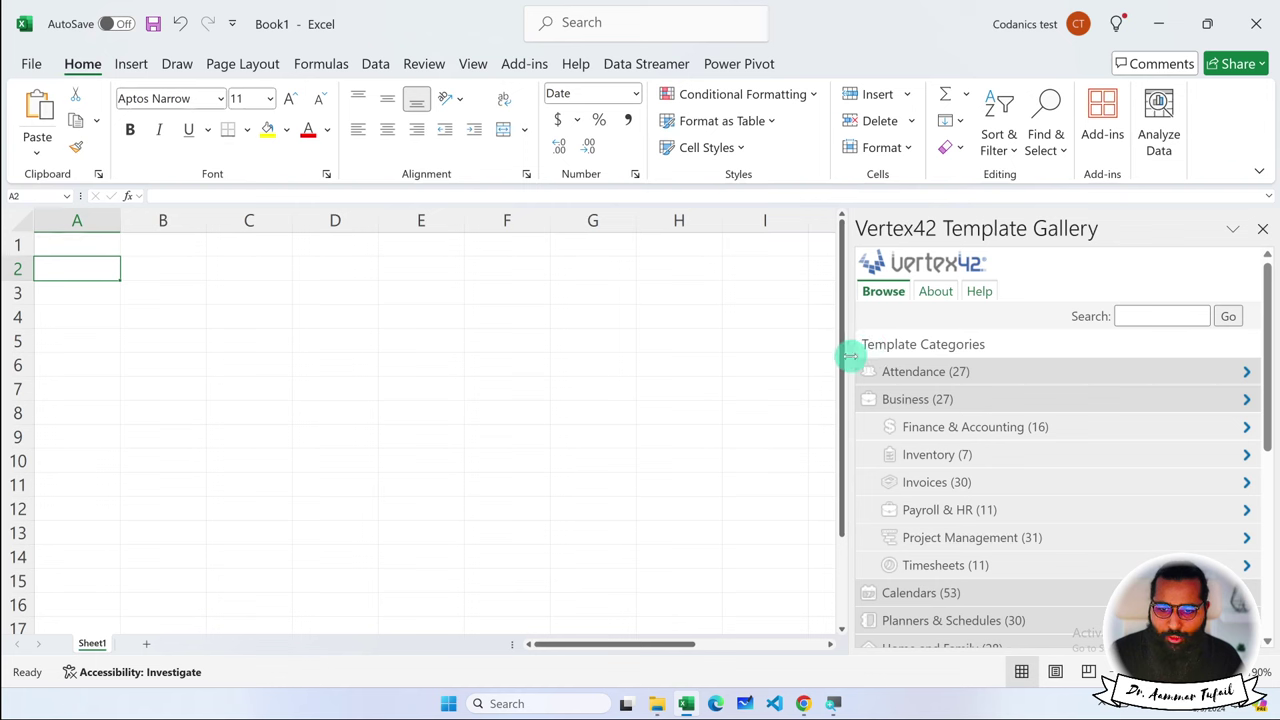
{"action": "left_click_drag", "start_coordinate": [848, 355], "coordinate": [790, 355]}
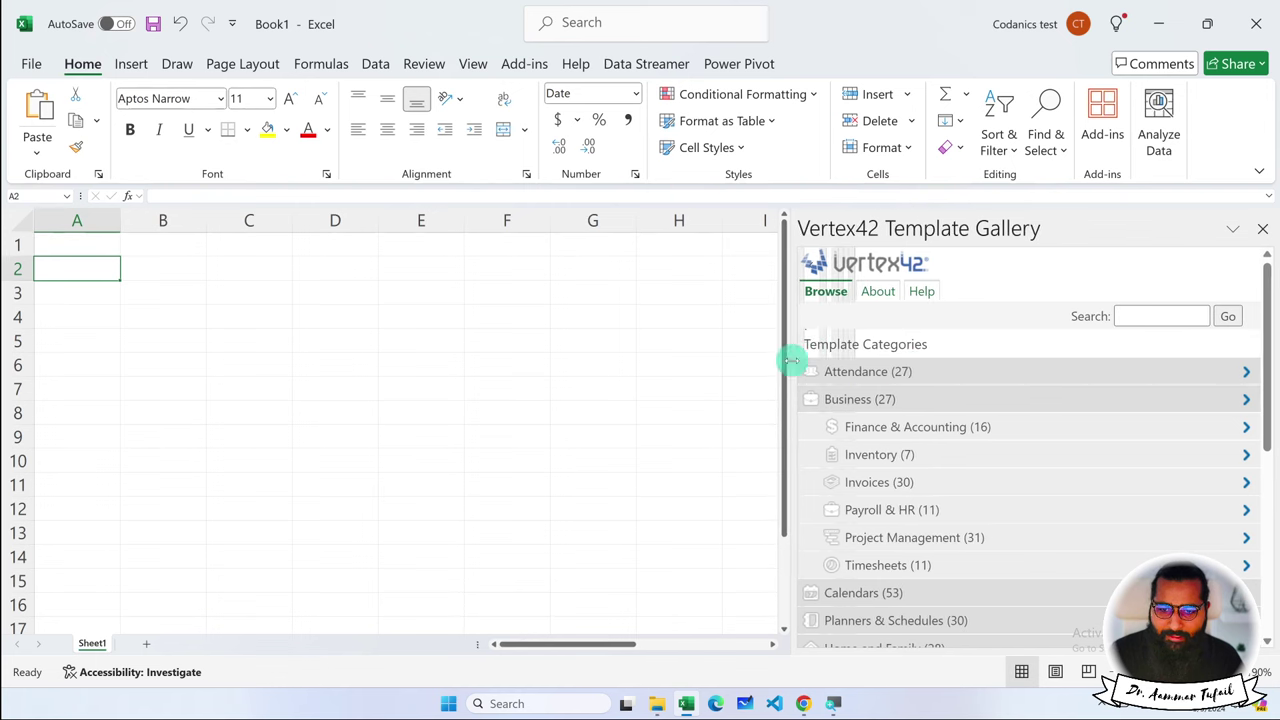
Open the 12-Month Business Budget from Finance & Accounting and its Vertex42.com download page.
{"action": "left_click", "coordinate": [1163, 314]}
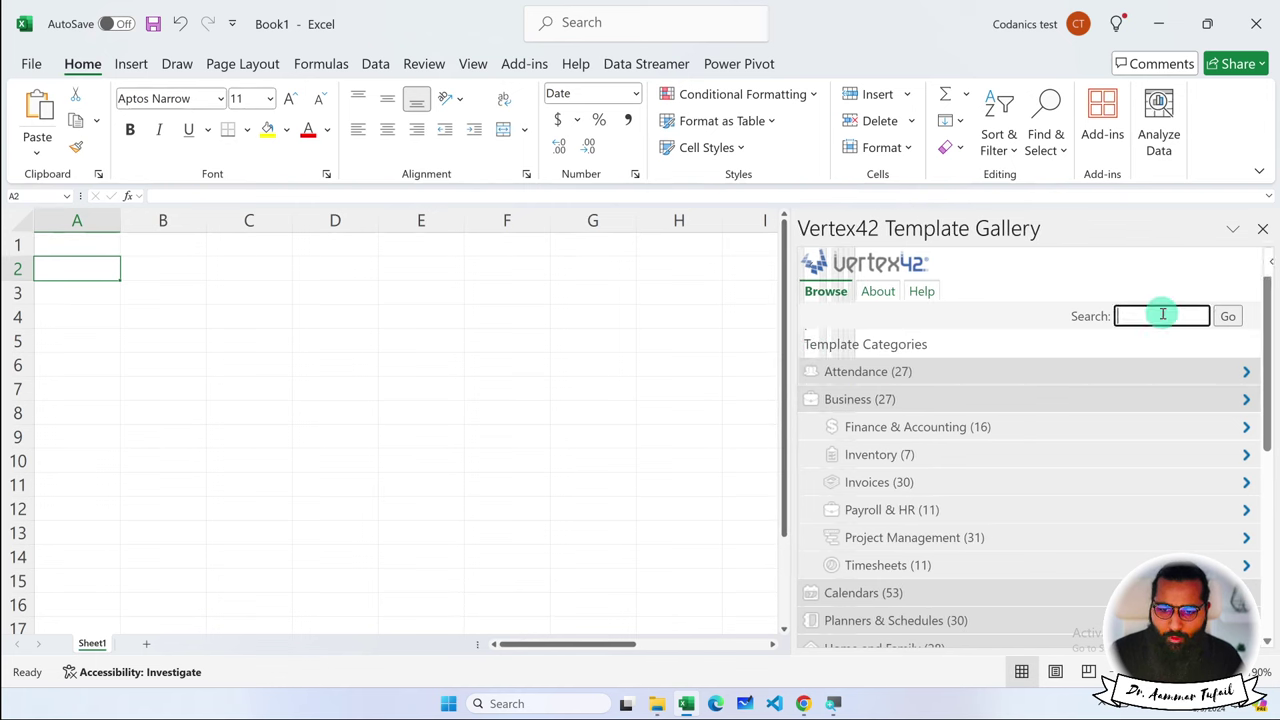
{"action": "left_click", "coordinate": [960, 426]}
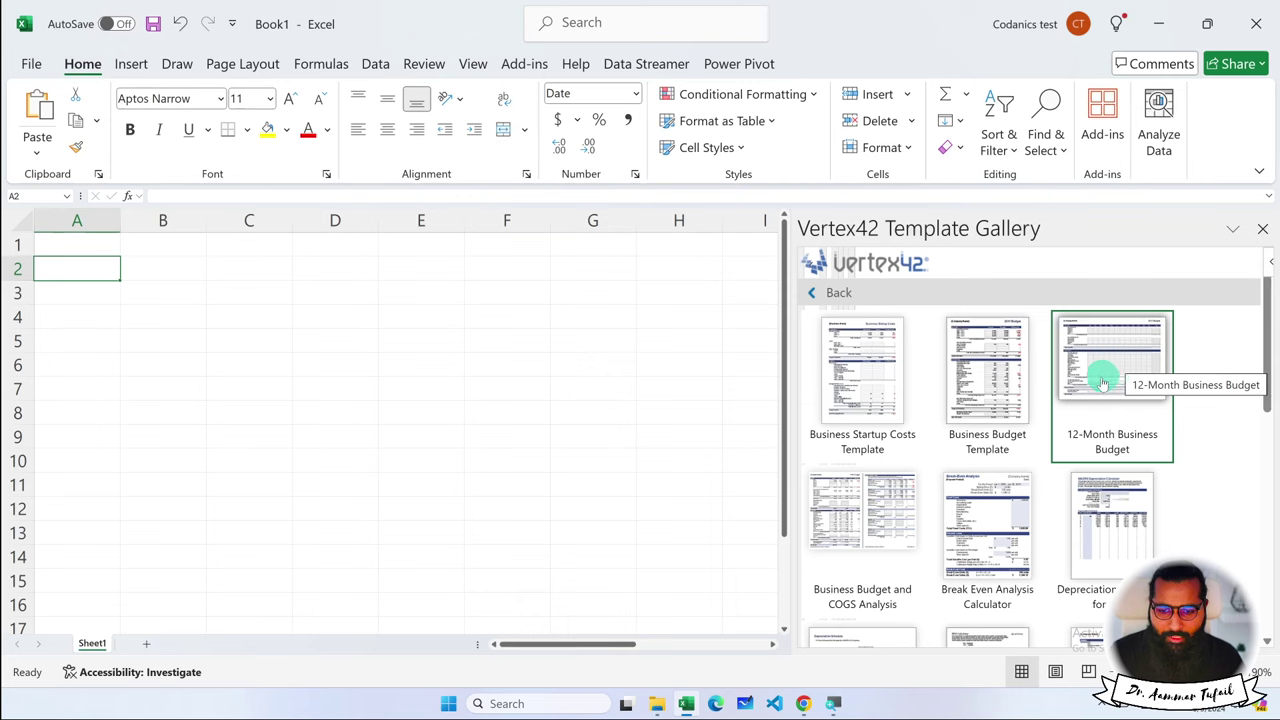
{"action": "left_click", "coordinate": [1113, 383]}
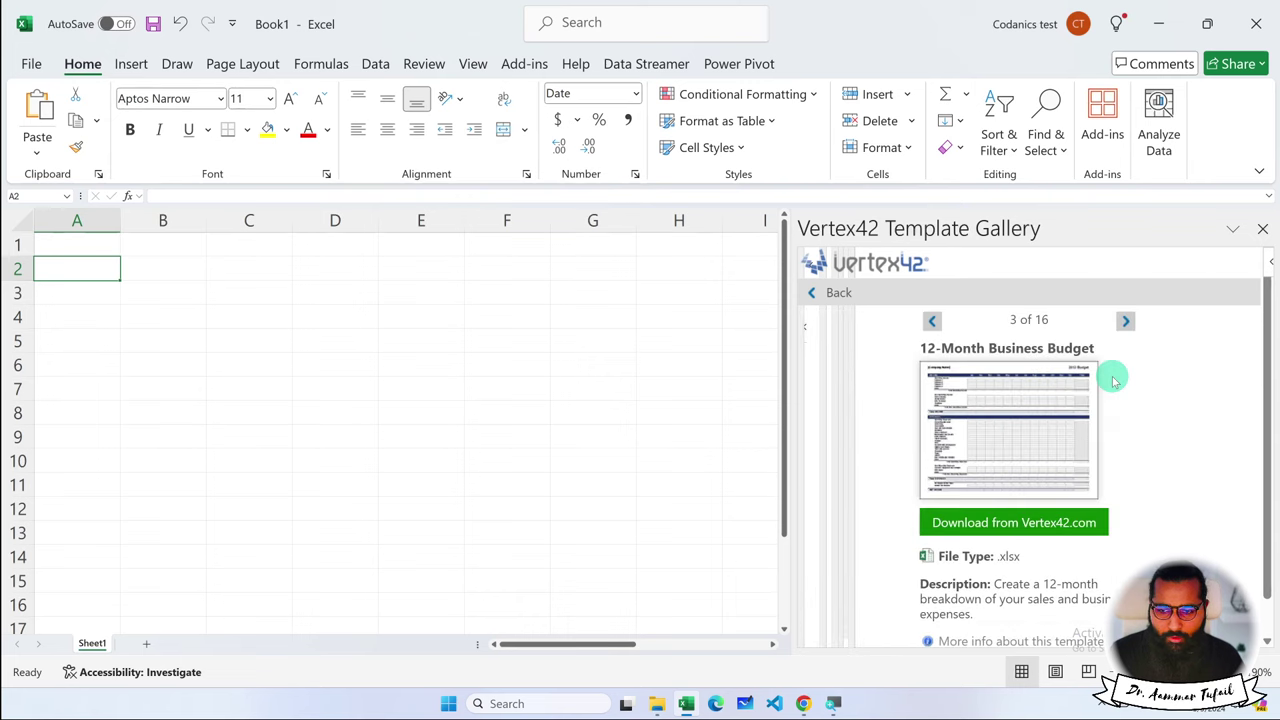
{"action": "left_click", "coordinate": [1020, 521]}
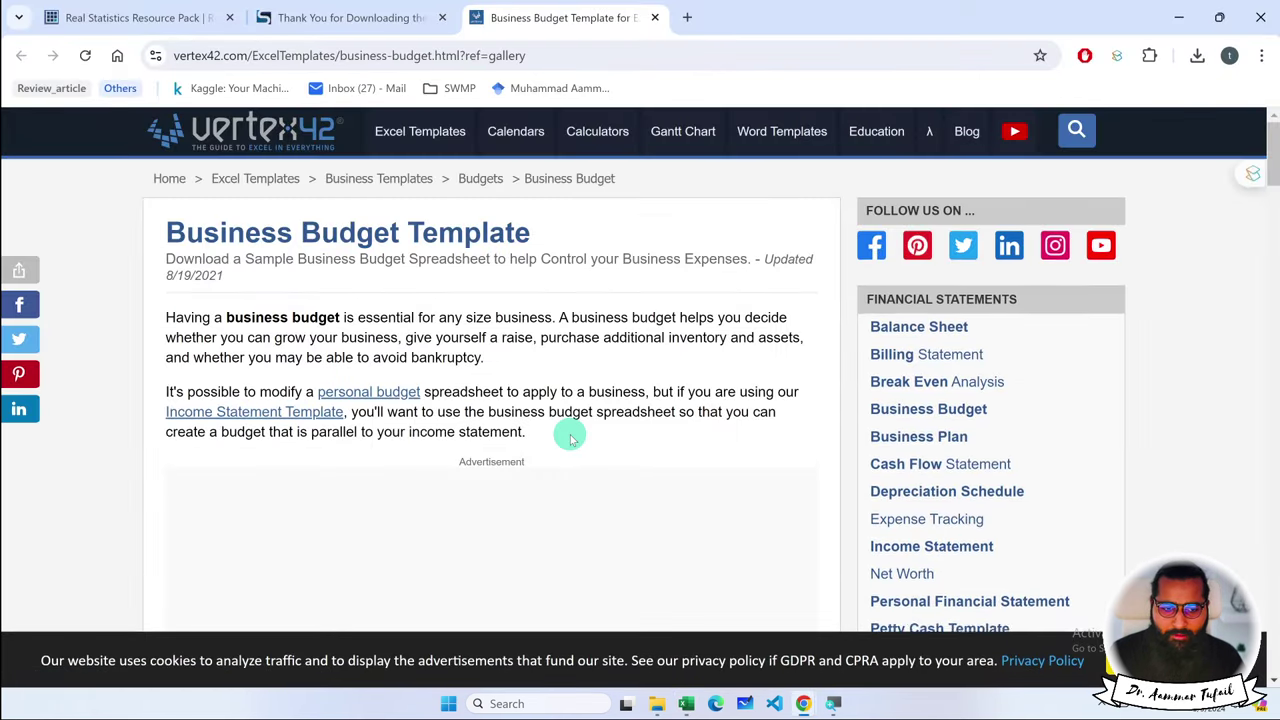
Choose the EXCEL (.XLSX) format and download business-budget.xlsx from the Vertex42 page.
{"action": "scroll", "coordinate": [570, 436], "scroll_direction": "down", "scroll_amount": 5}
{"action": "scroll", "coordinate": [571, 436], "scroll_direction": "down", "scroll_amount": 2}
{"action": "left_click", "coordinate": [716, 330]}
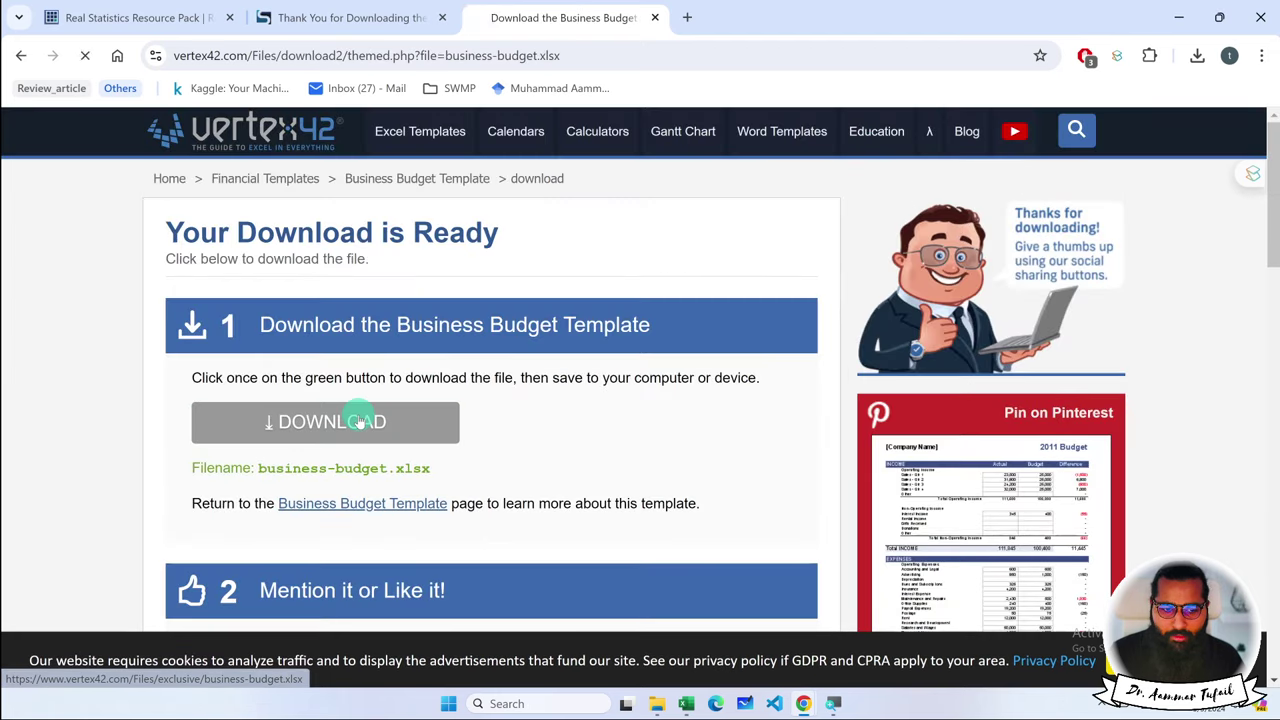
{"action": "left_click", "coordinate": [360, 420]}
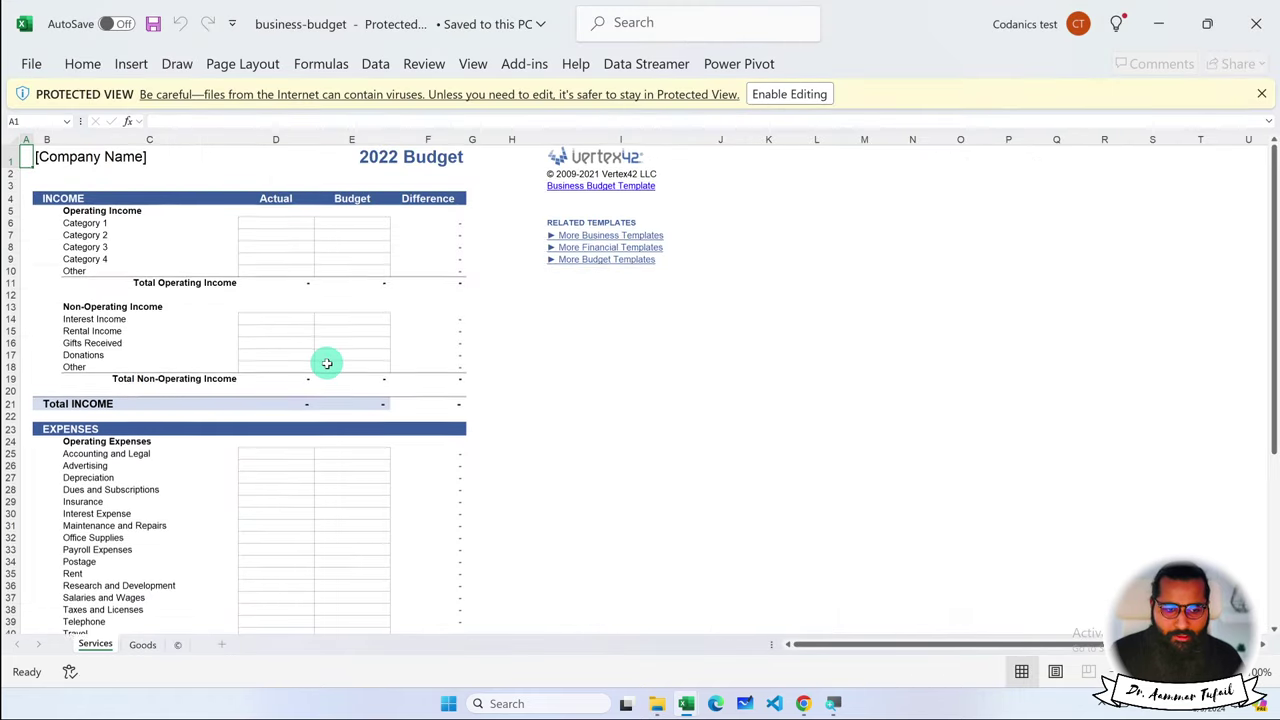
Close the downloaded business-budget workbook and the Vertex42 Template Gallery pane.
{"action": "scroll", "coordinate": [327, 363], "scroll_direction": "down", "scroll_amount": 5}
{"action": "scroll", "coordinate": [327, 363], "scroll_direction": "up", "scroll_amount": 5}
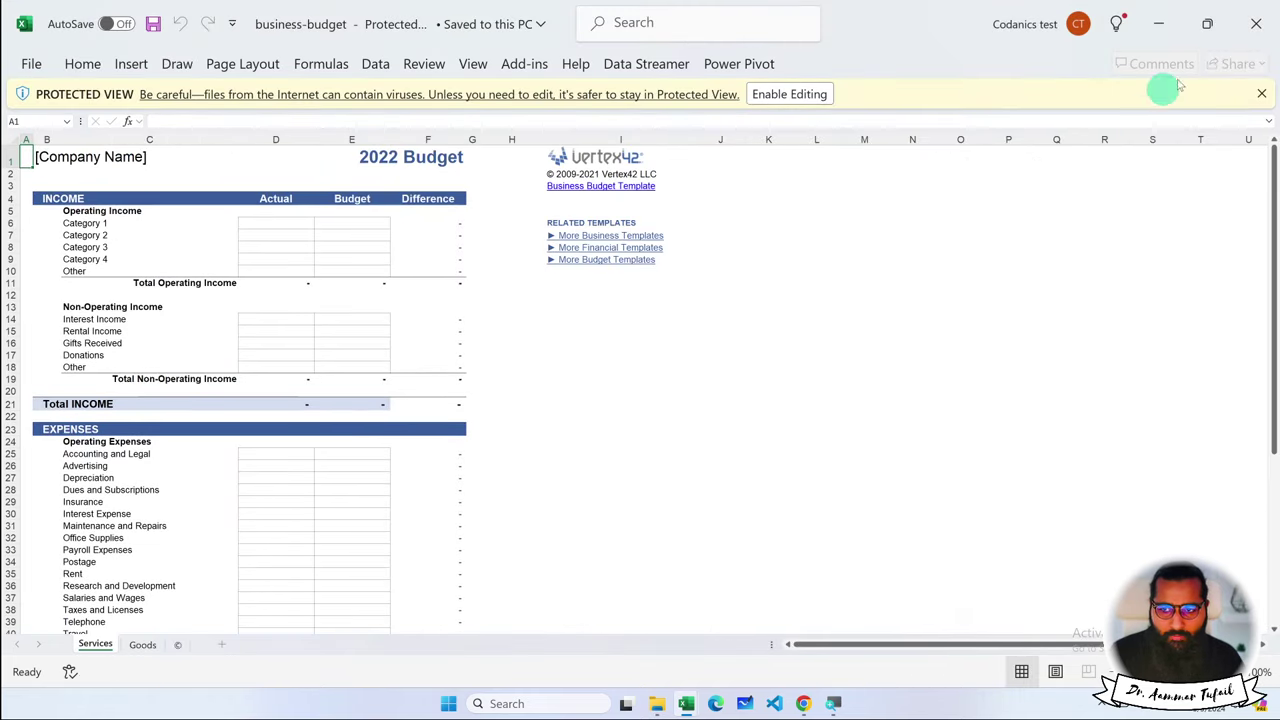
{"action": "left_click", "coordinate": [1256, 23]}
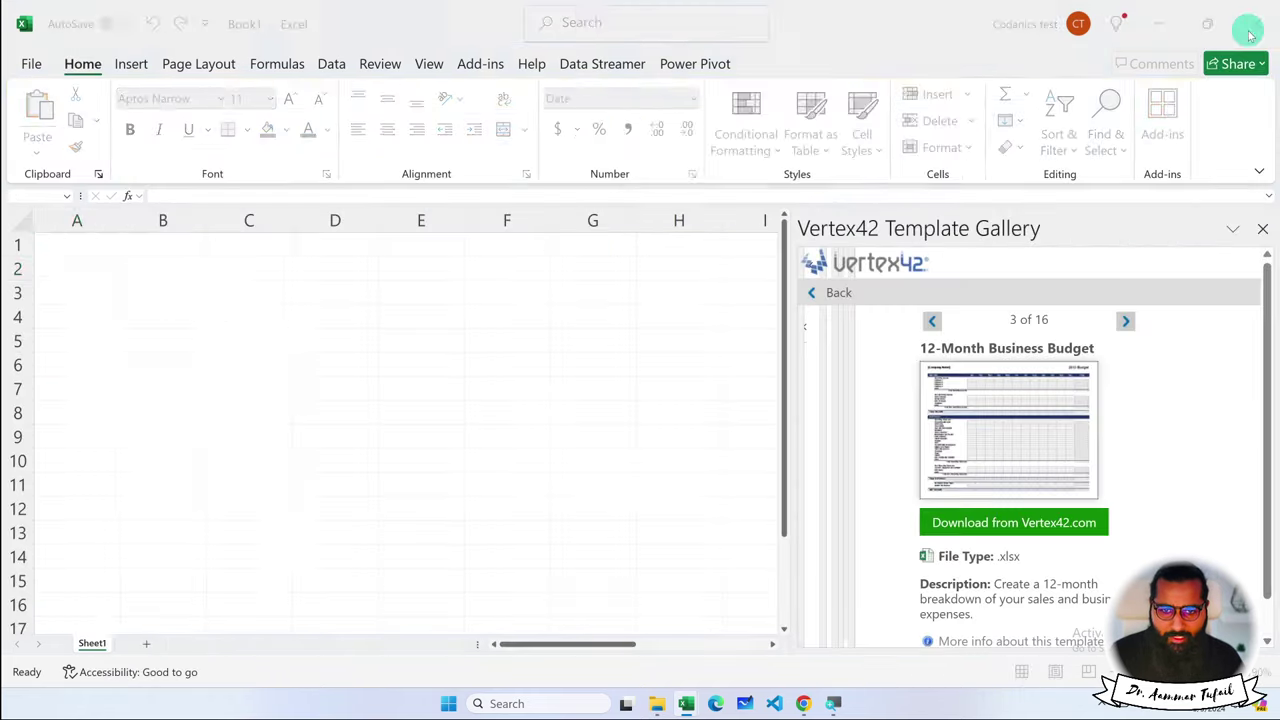
{"action": "left_click", "coordinate": [1262, 226]}
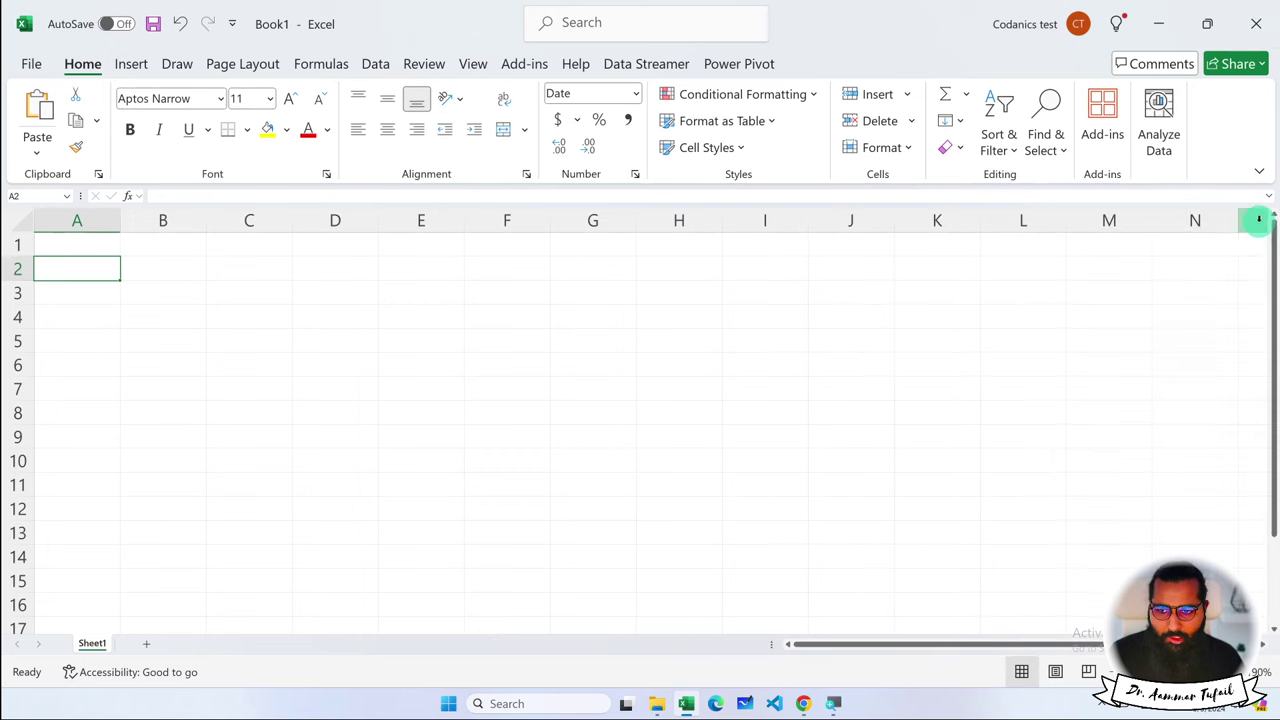
Scroll the Home Add-ins gallery down to the Popular Add-ins list.
{"action": "left_click", "coordinate": [1116, 114]}
{"action": "scroll", "coordinate": [1152, 362], "scroll_direction": "down", "scroll_amount": 1}
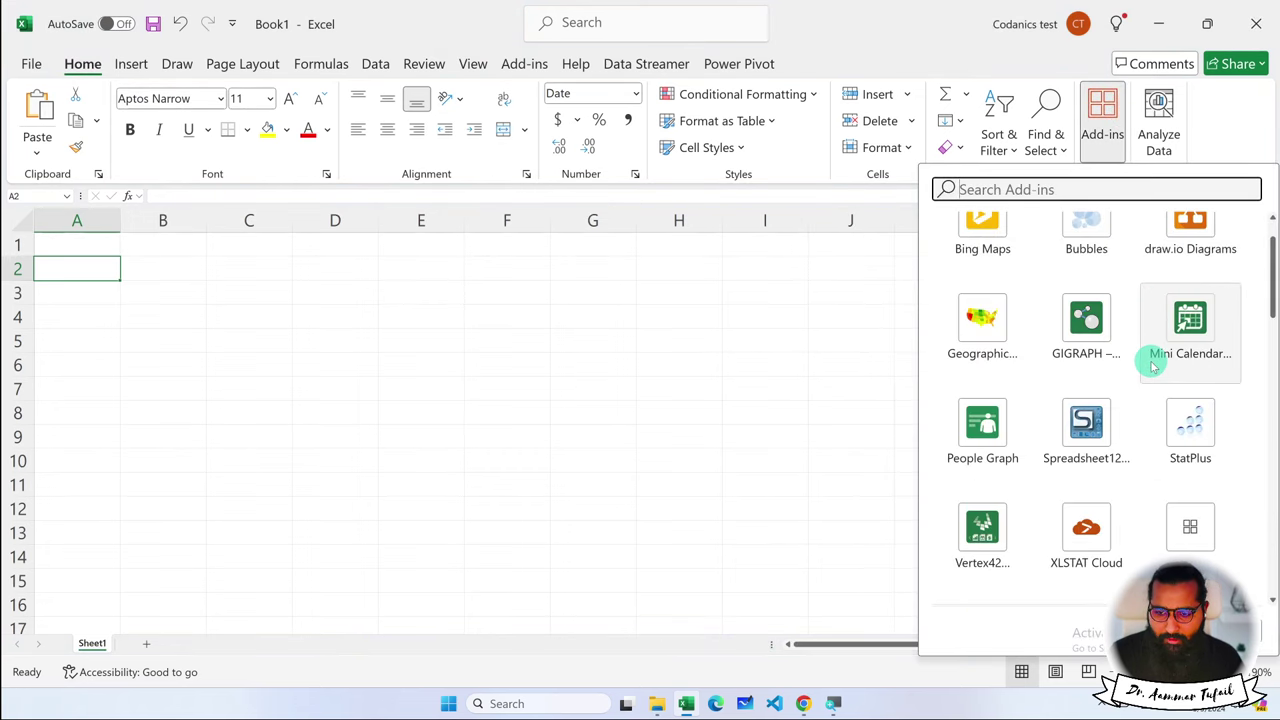
{"action": "scroll", "coordinate": [1153, 365], "scroll_direction": "down", "scroll_amount": 1}
{"action": "scroll", "coordinate": [1153, 365], "scroll_direction": "down", "scroll_amount": 1}
{"action": "scroll", "coordinate": [1153, 365], "scroll_direction": "down", "scroll_amount": 1}
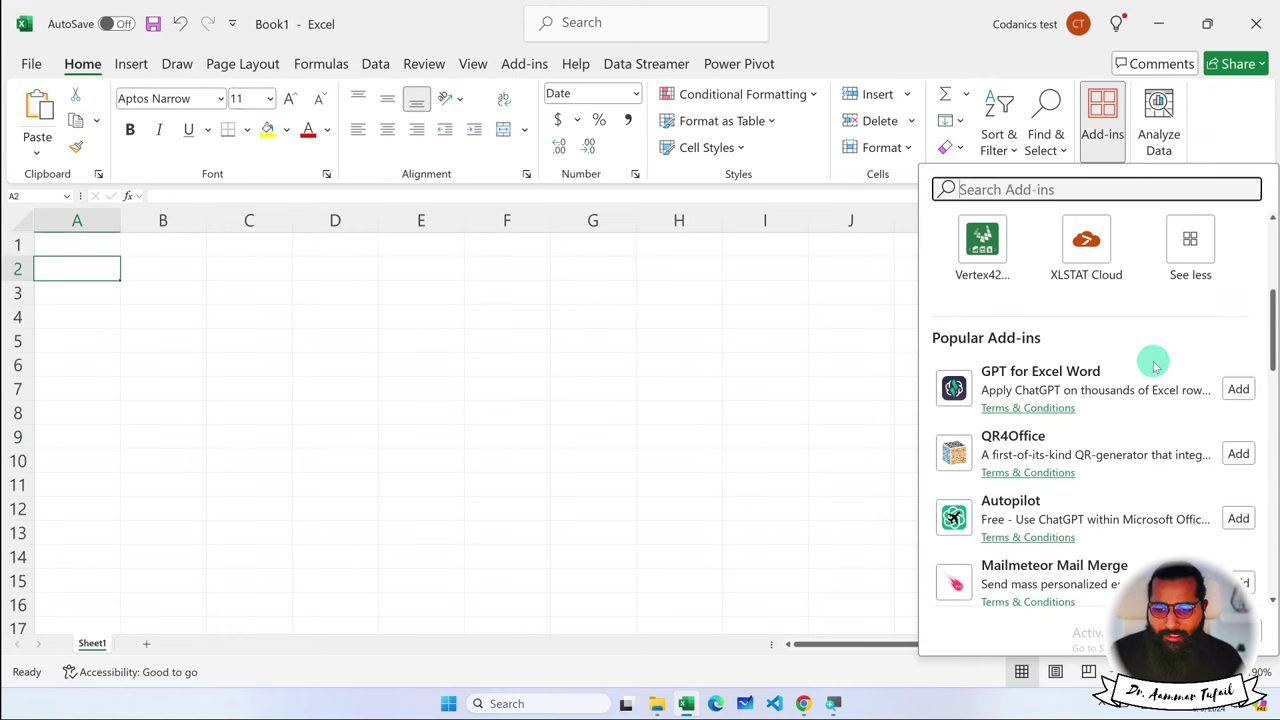
{"action": "scroll", "coordinate": [1152, 363], "scroll_direction": "down", "scroll_amount": 1}
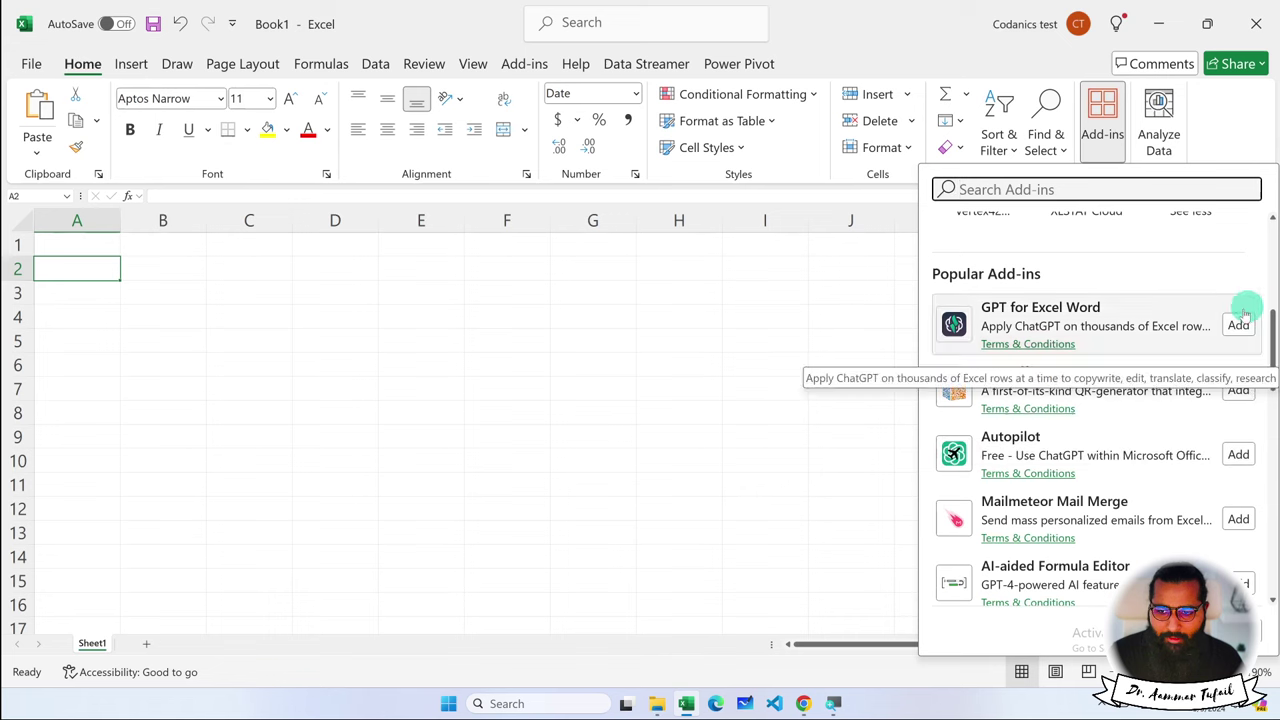
Add Autopilot, widen its pane, and start it to reach the gpt-3.5-turbo welcome screen.
{"action": "left_click", "coordinate": [1238, 455]}
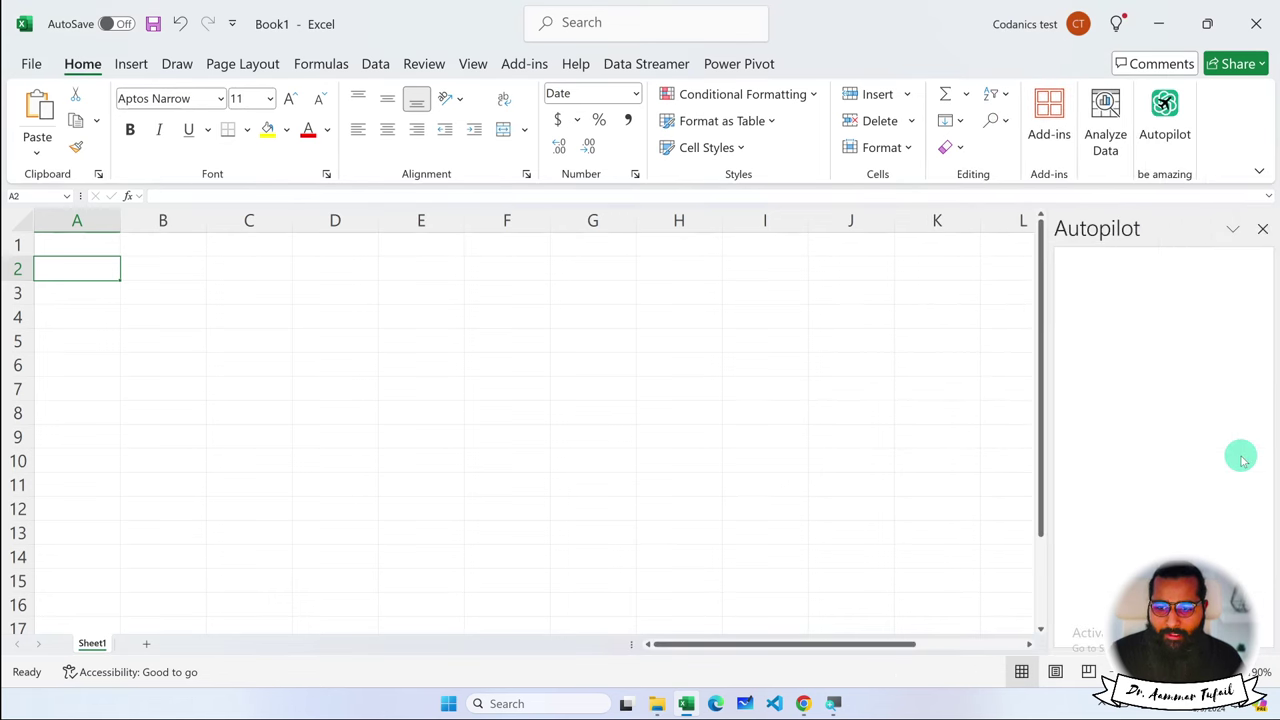
{"action": "left_click_drag", "start_coordinate": [1040, 383], "coordinate": [903, 383]}
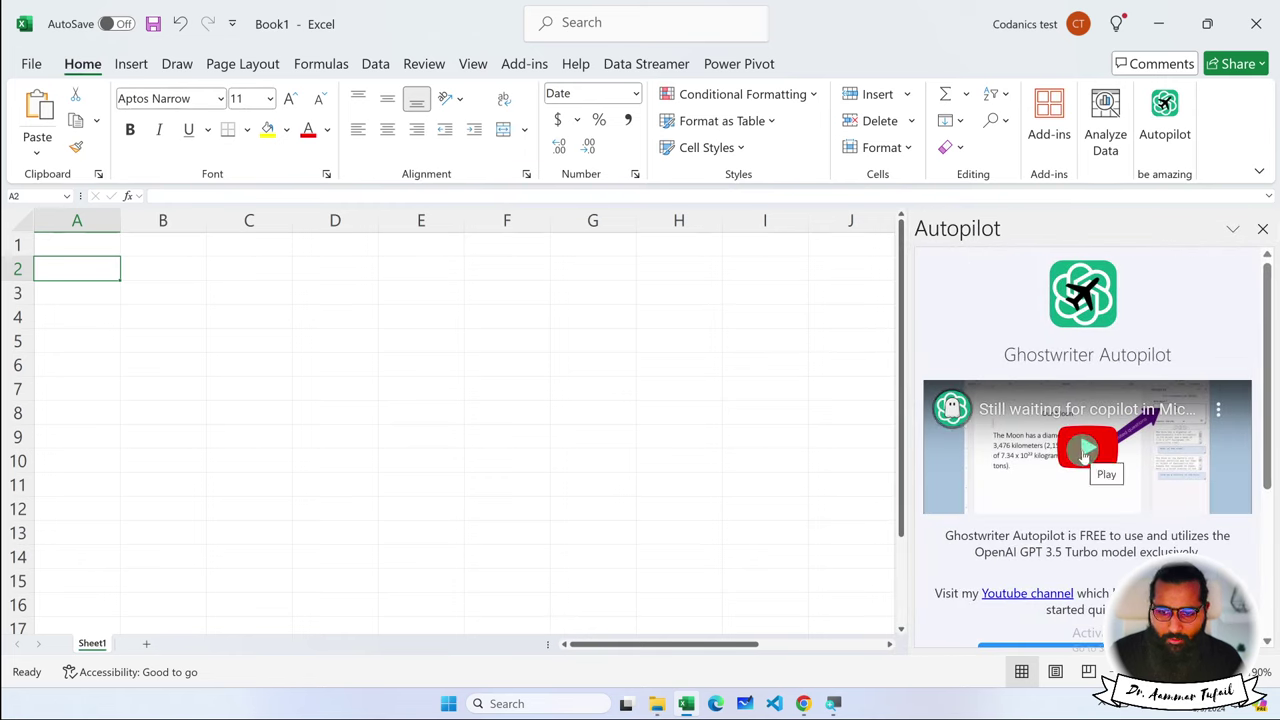
{"action": "scroll", "coordinate": [1087, 455], "scroll_direction": "down", "scroll_amount": 3}
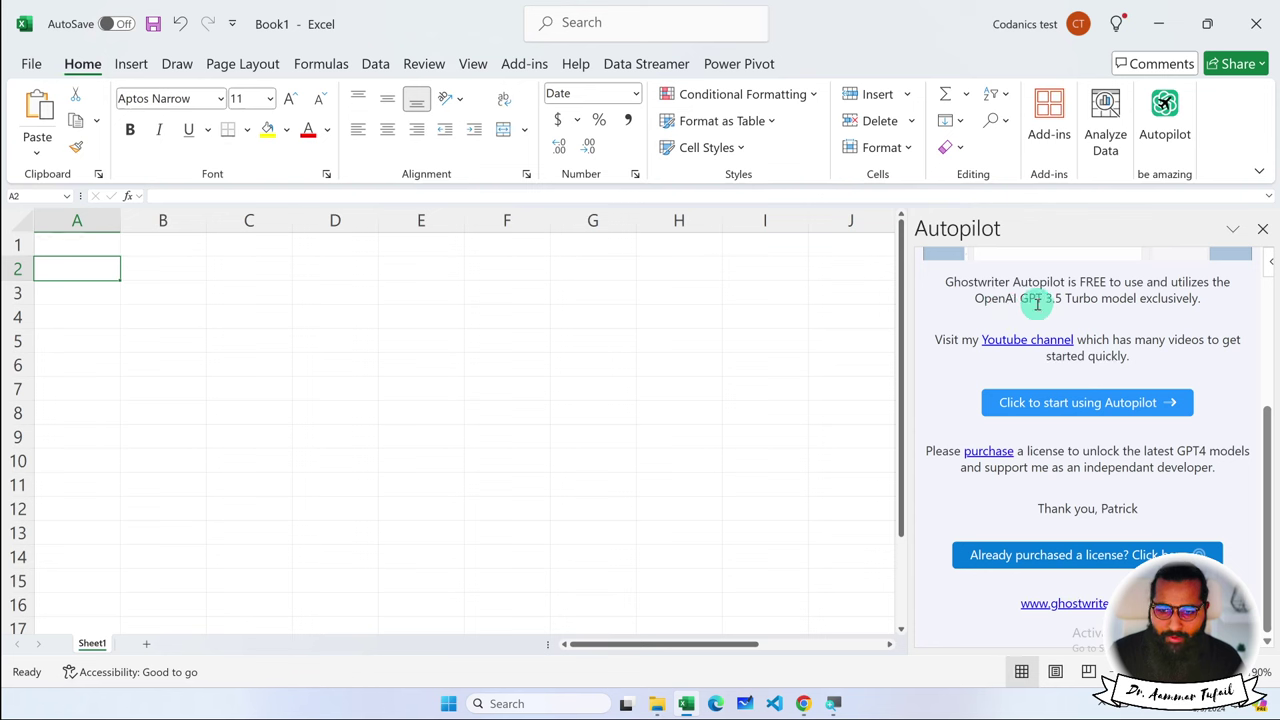
{"action": "left_click_drag", "start_coordinate": [1060, 298], "coordinate": [978, 297]}
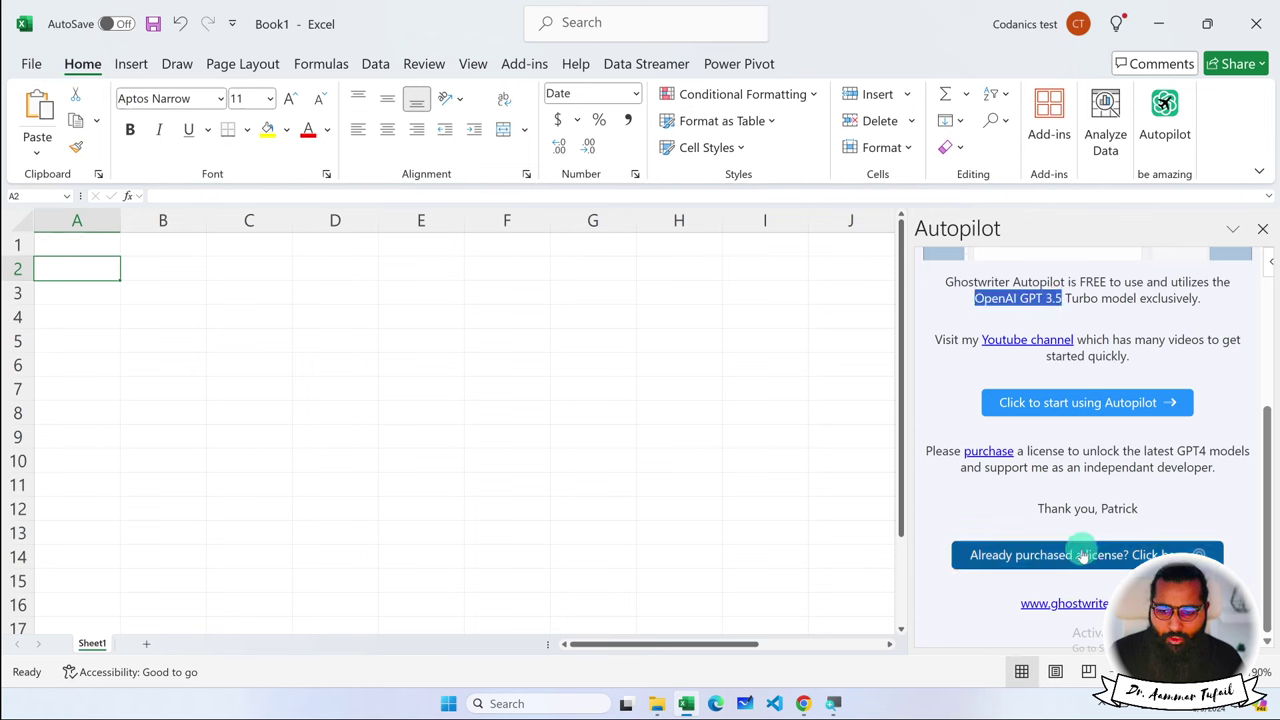
{"action": "left_click", "coordinate": [1066, 402]}
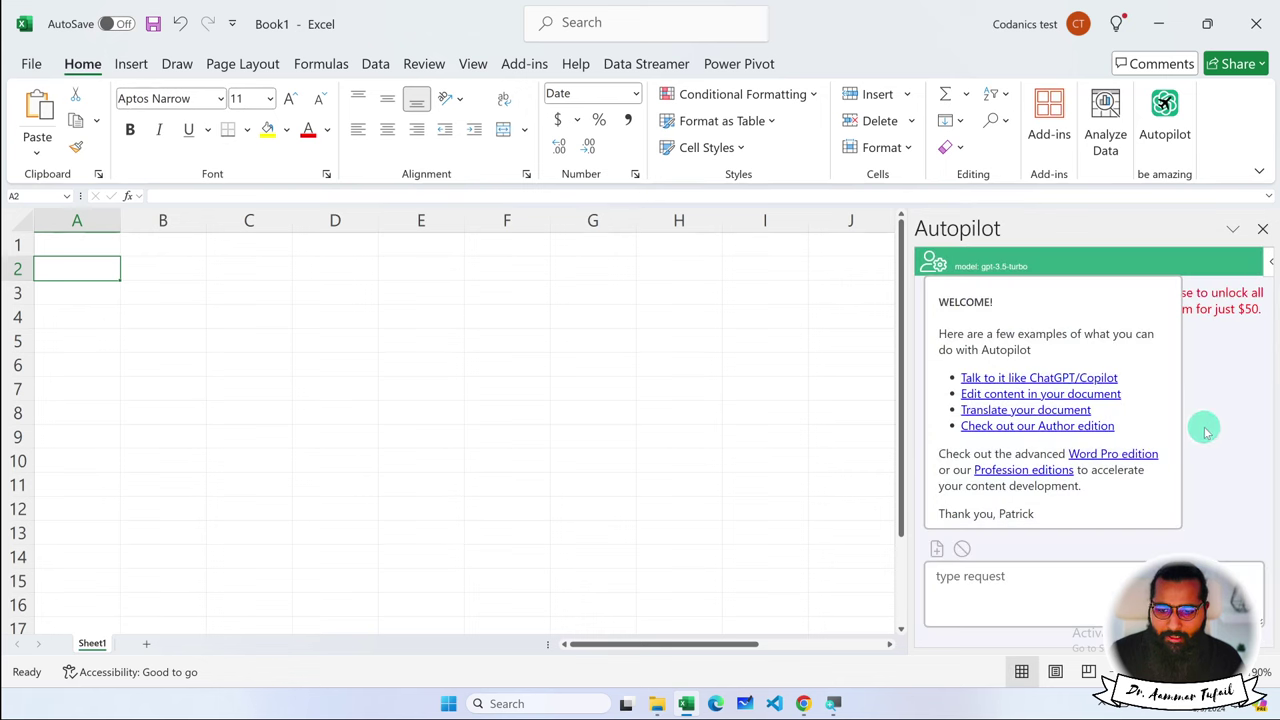
Send 'Create a dataset' to Autopilot, then select that prompt to replace it.
{"action": "left_click", "coordinate": [1089, 590]}
{"action": "type", "text": "Create a dataset"}
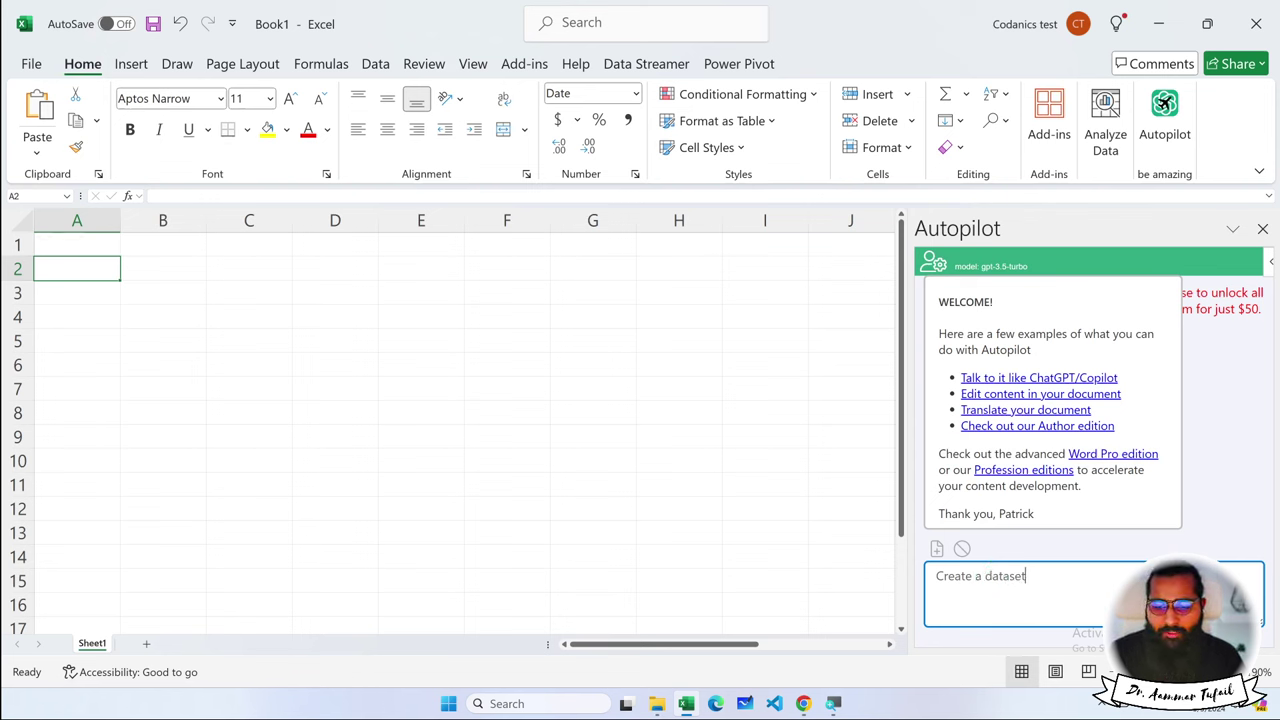
{"action": "left_click", "coordinate": [1117, 580]}
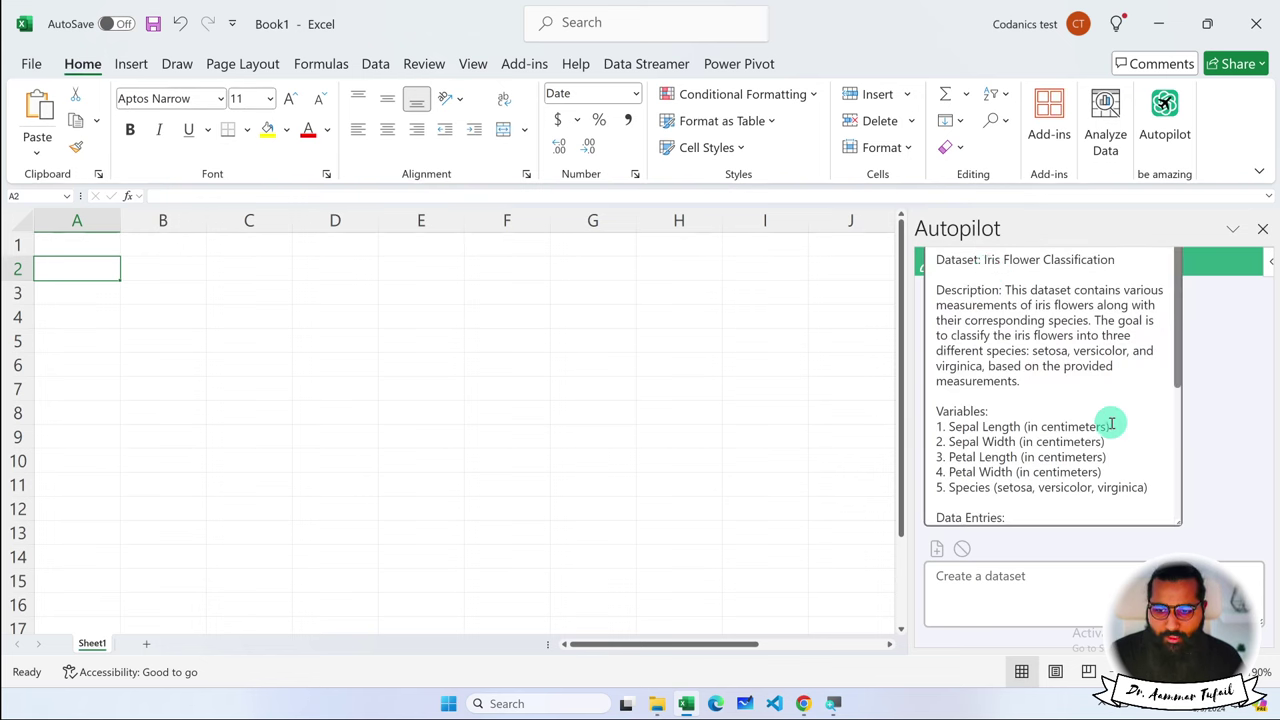
{"action": "scroll", "coordinate": [1111, 424], "scroll_direction": "down", "scroll_amount": 3}
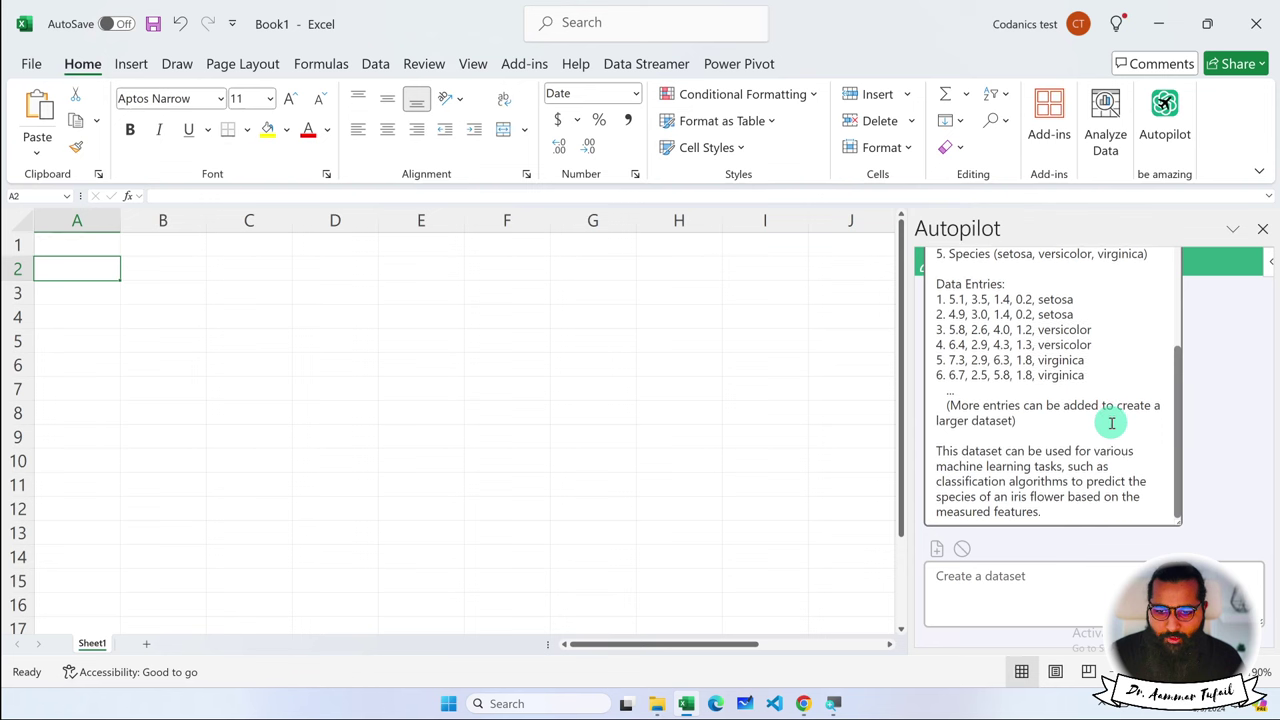
{"action": "triple_click", "coordinate": [1050, 577]}
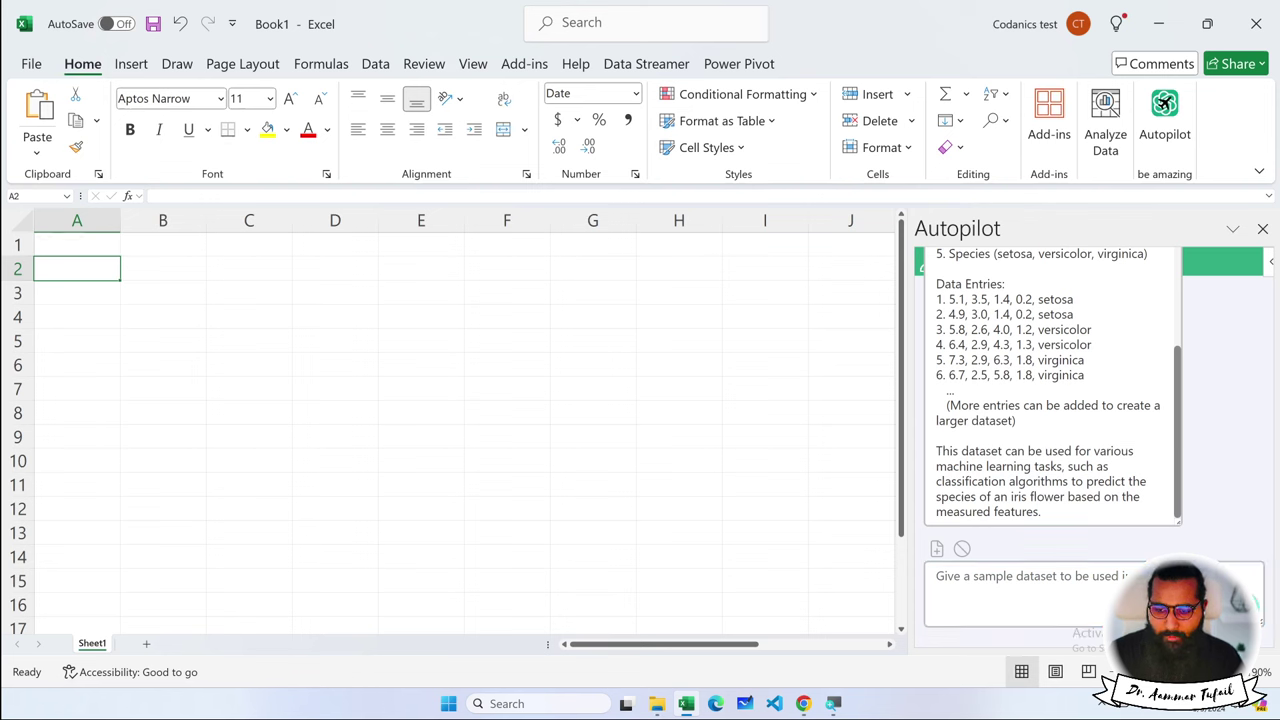
Scroll through Autopilot's Name, Age, Gender, Country sample dataset and select its four usage steps.
{"action": "scroll", "coordinate": [1170, 490], "scroll_direction": "up", "scroll_amount": 5}
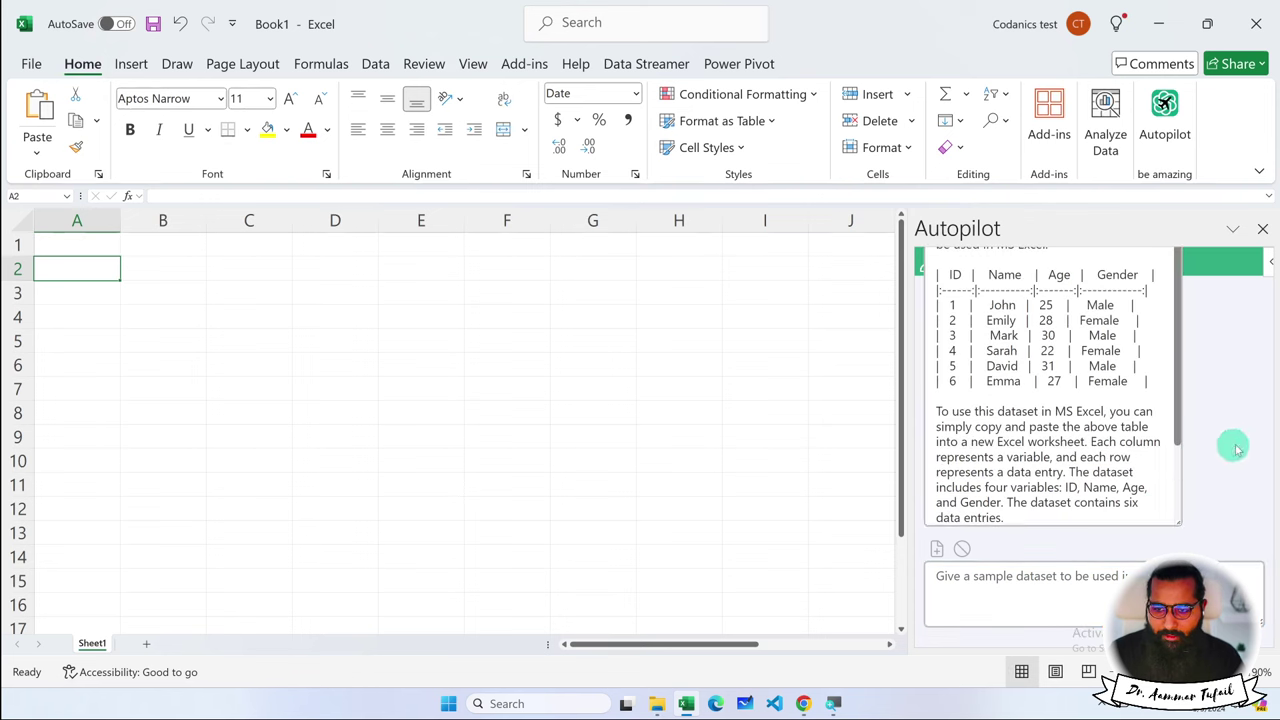
{"action": "scroll", "coordinate": [1237, 449], "scroll_direction": "up", "scroll_amount": 5}
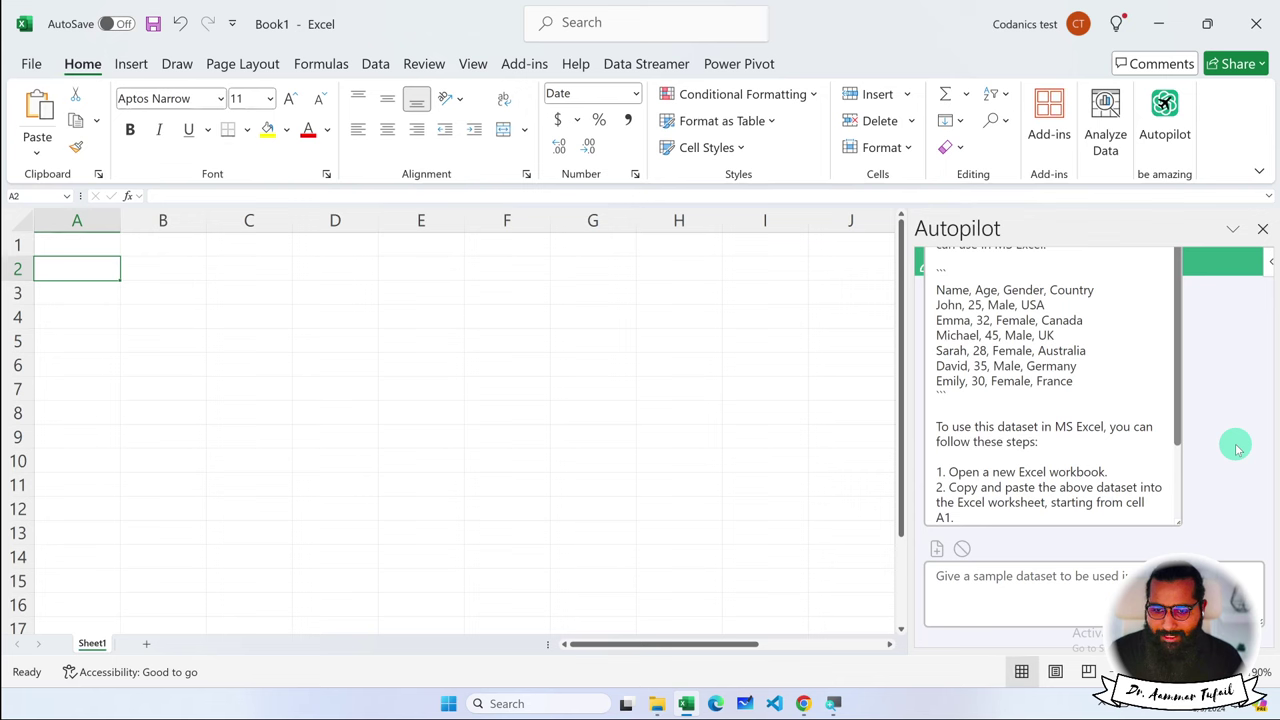
{"action": "scroll", "coordinate": [1160, 418], "scroll_direction": "down", "scroll_amount": 2}
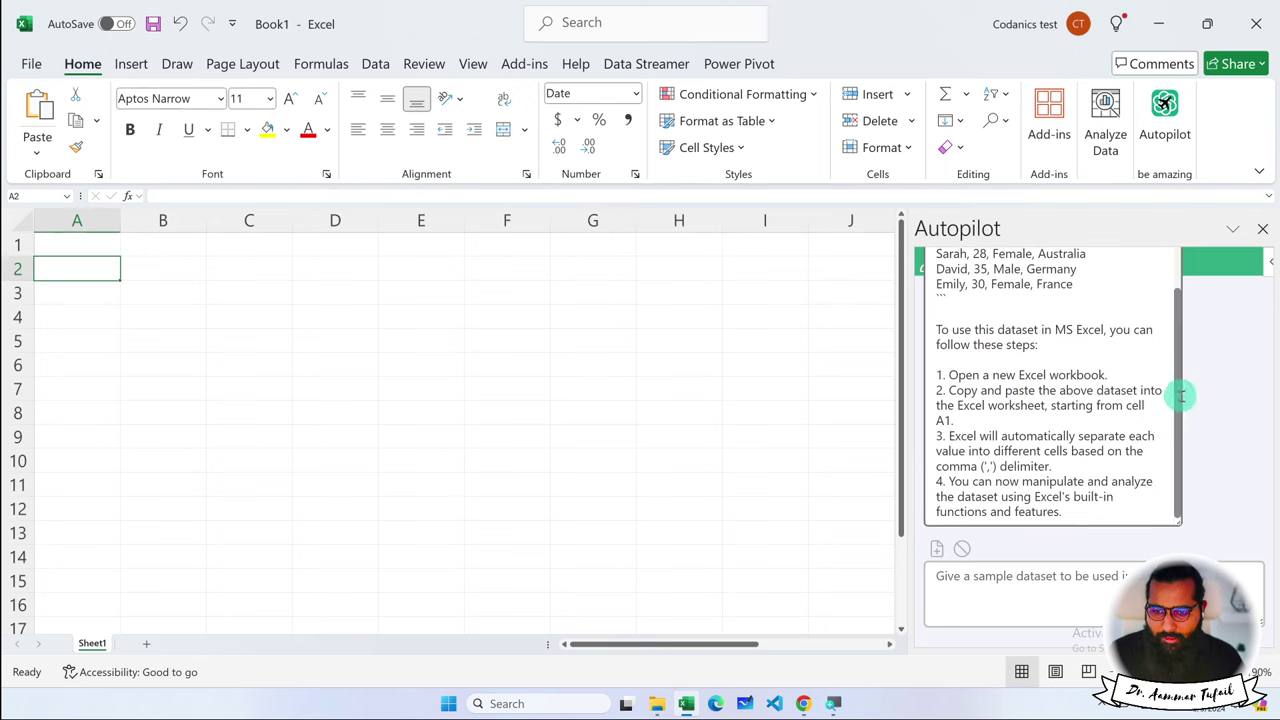
{"action": "left_click", "coordinate": [1181, 396]}
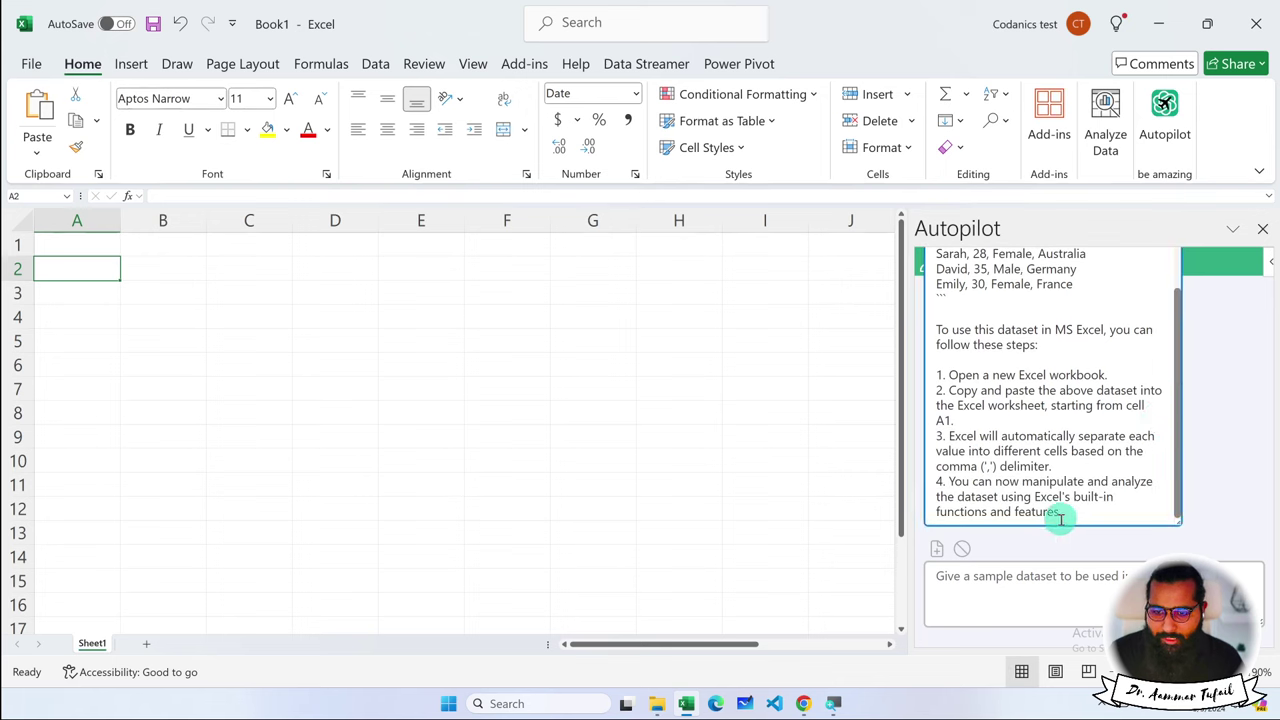
{"action": "left_click_drag", "start_coordinate": [1061, 518], "coordinate": [926, 373]}
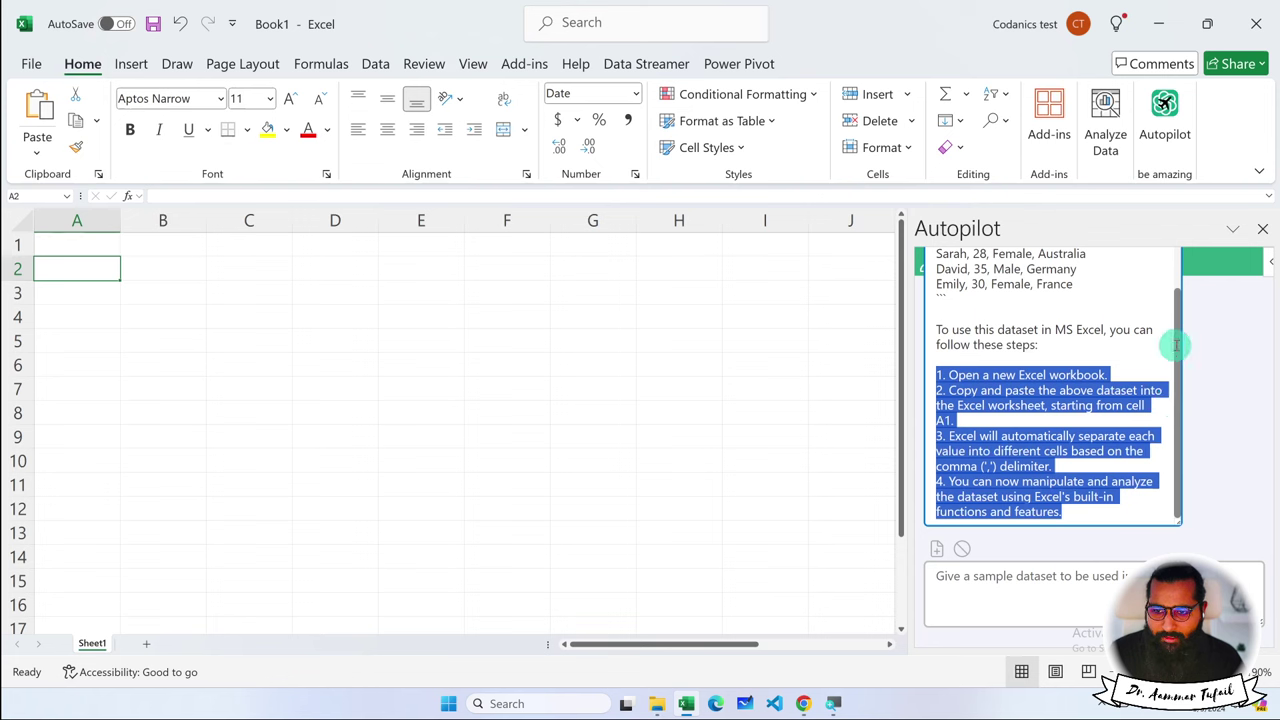
Clear the usage-step selection, check Autopilot's task pane options, and bring up My Add-ins.
{"action": "left_click_drag", "start_coordinate": [1176, 345], "coordinate": [1180, 262]}
{"action": "left_click", "coordinate": [1222, 358]}
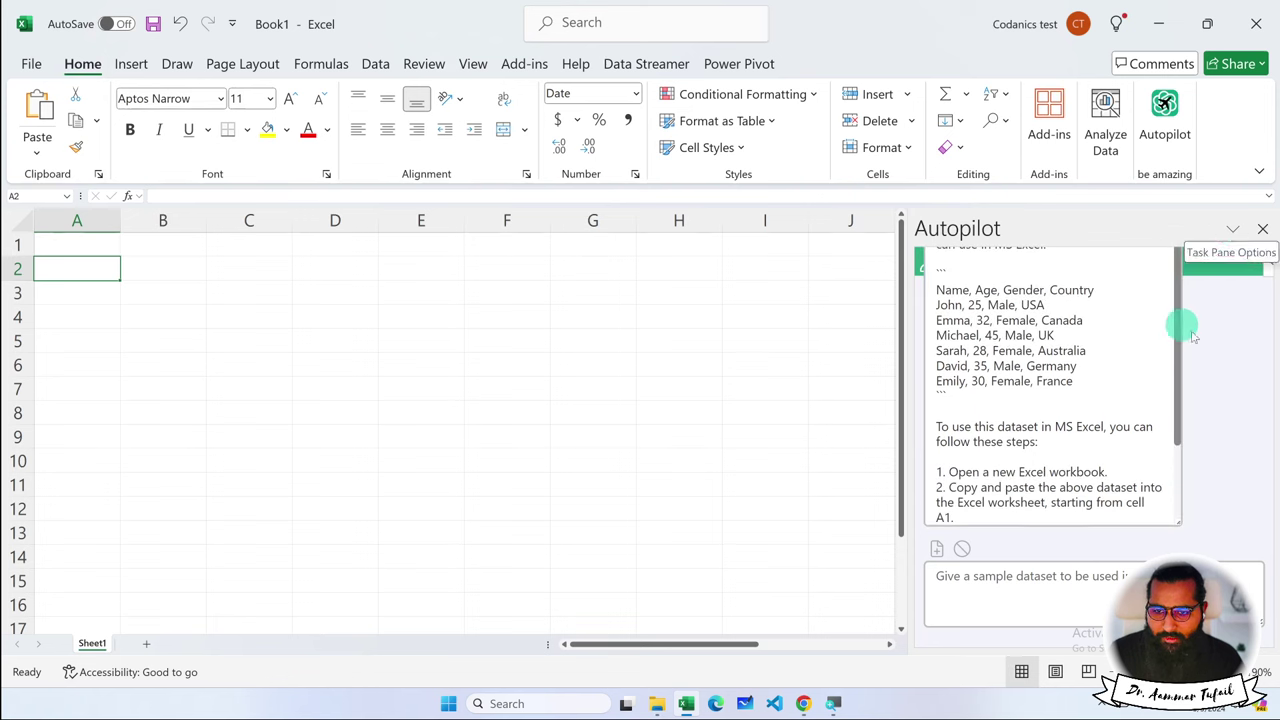
{"action": "left_click", "coordinate": [1268, 266]}
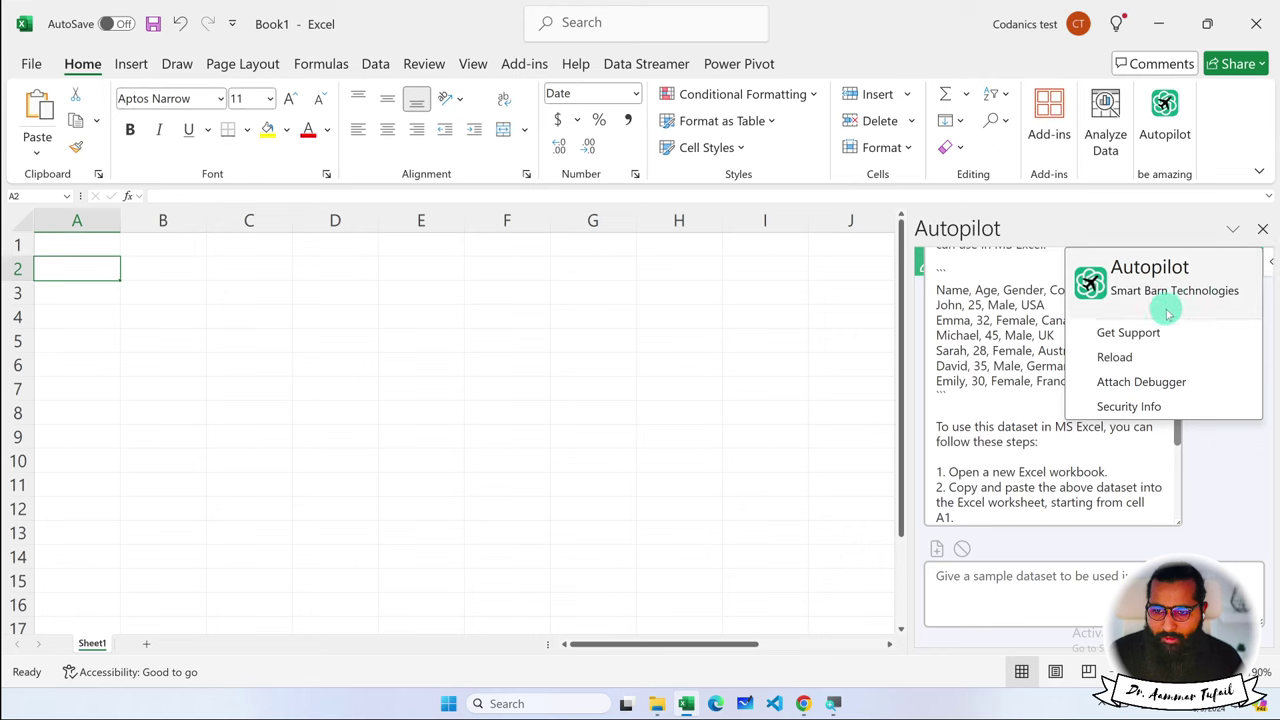
{"action": "left_click", "coordinate": [1049, 118]}
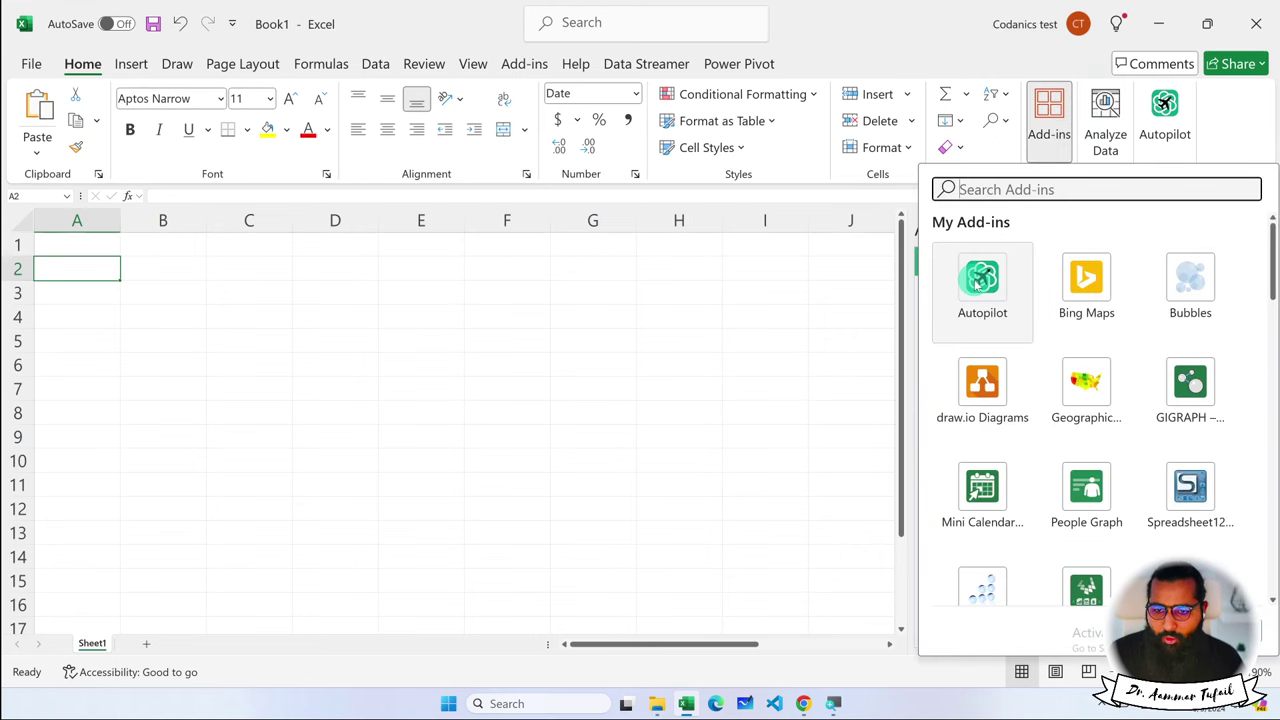
Search the add-ins store for 'gpt' and add GPT for Excel Word.
{"action": "left_click", "coordinate": [1014, 186]}
{"action": "type", "text": "auto"}
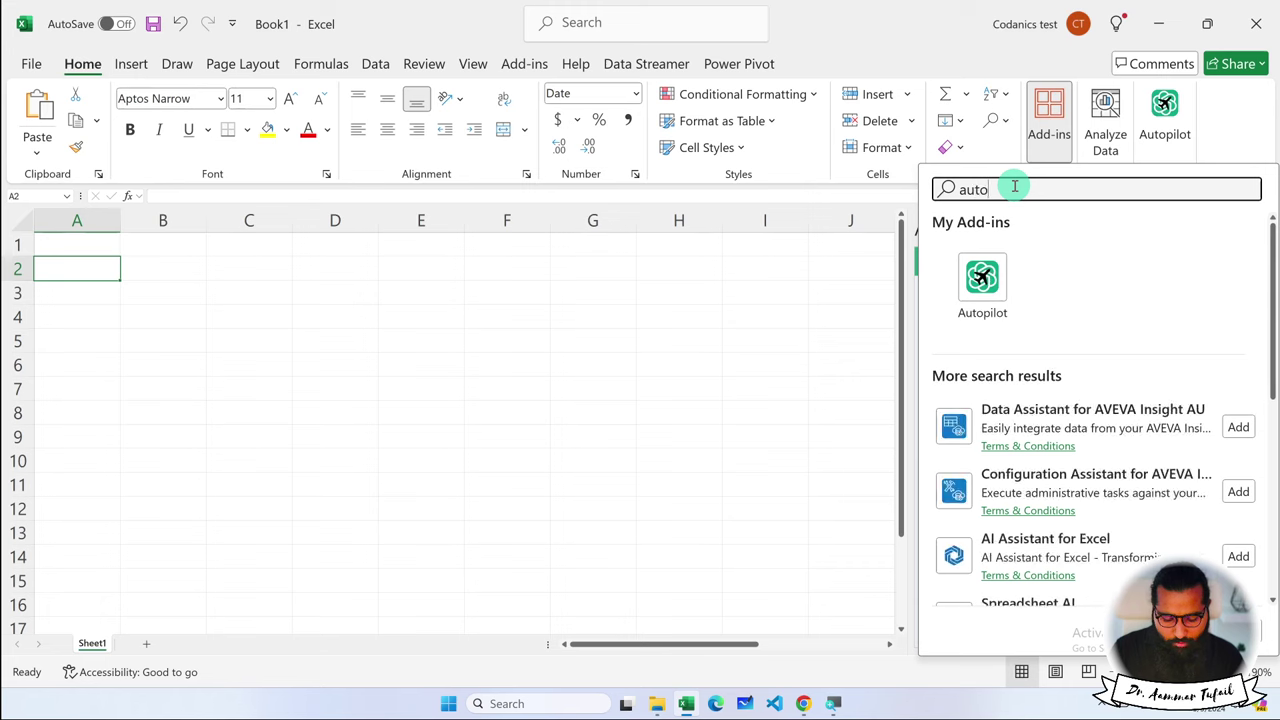
{"action": "type", "text": "pilot"}
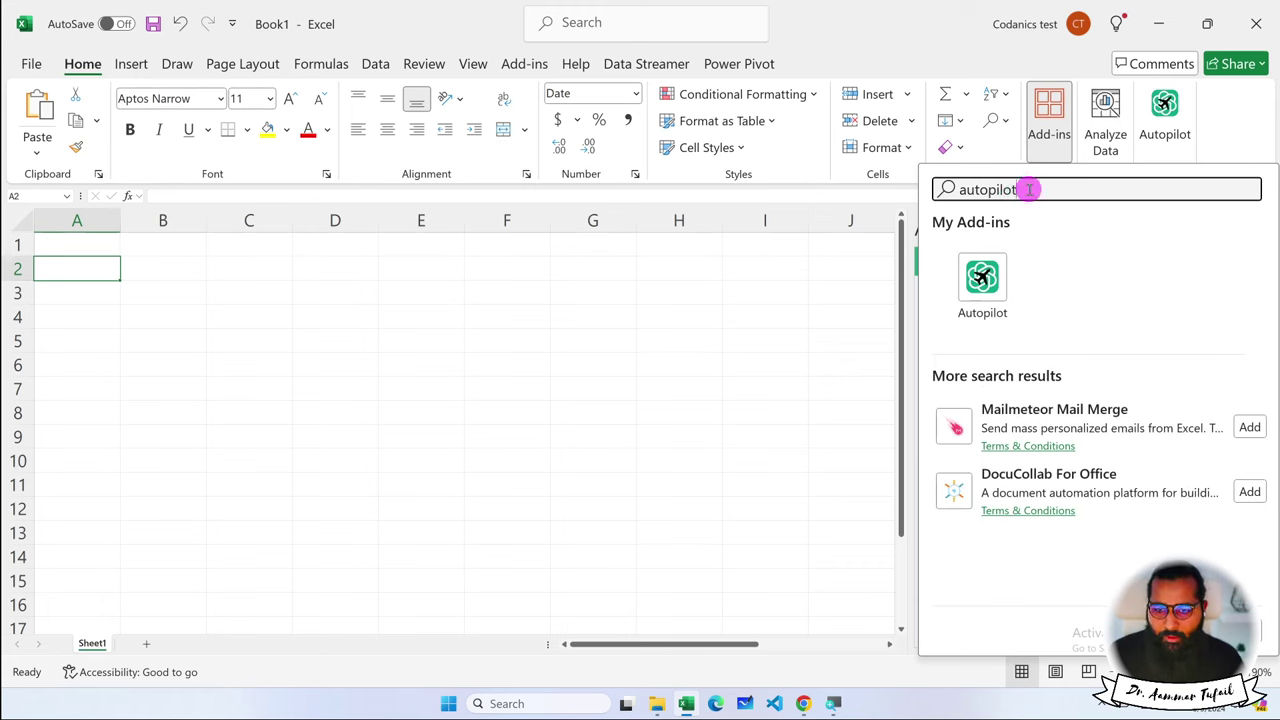
{"action": "type", "text": "gpt"}
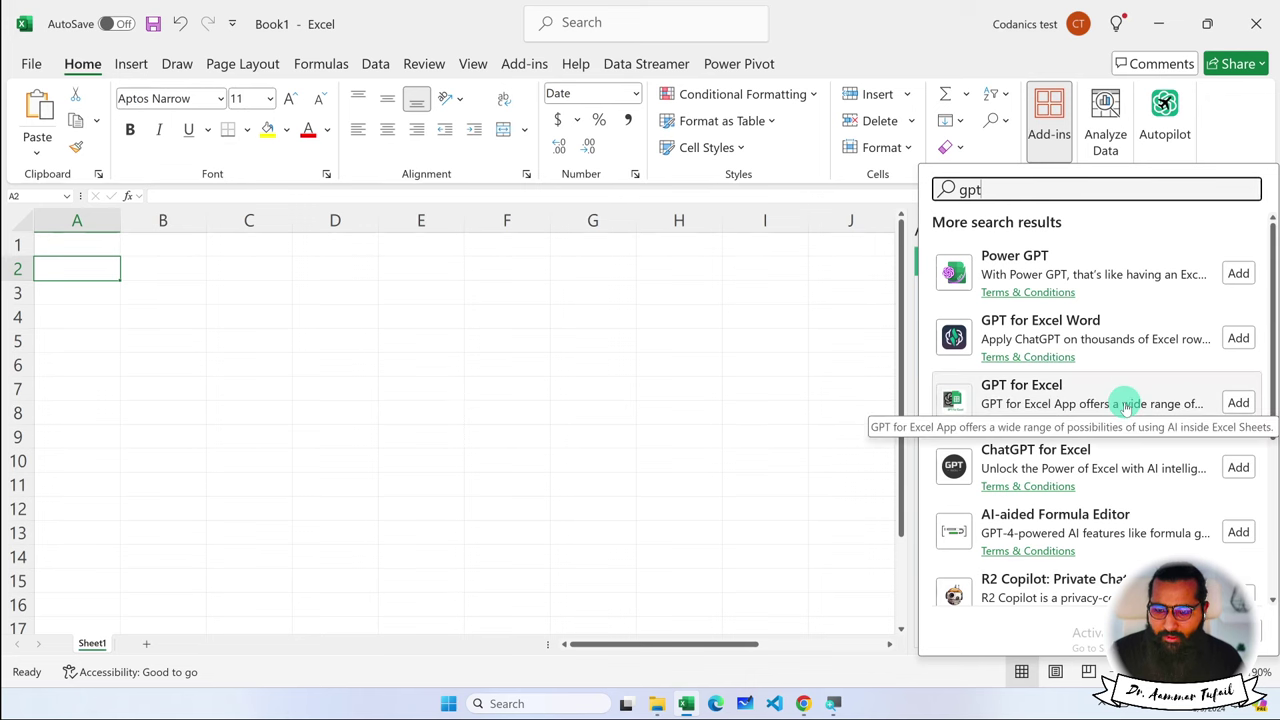
{"action": "left_click", "coordinate": [1238, 338]}
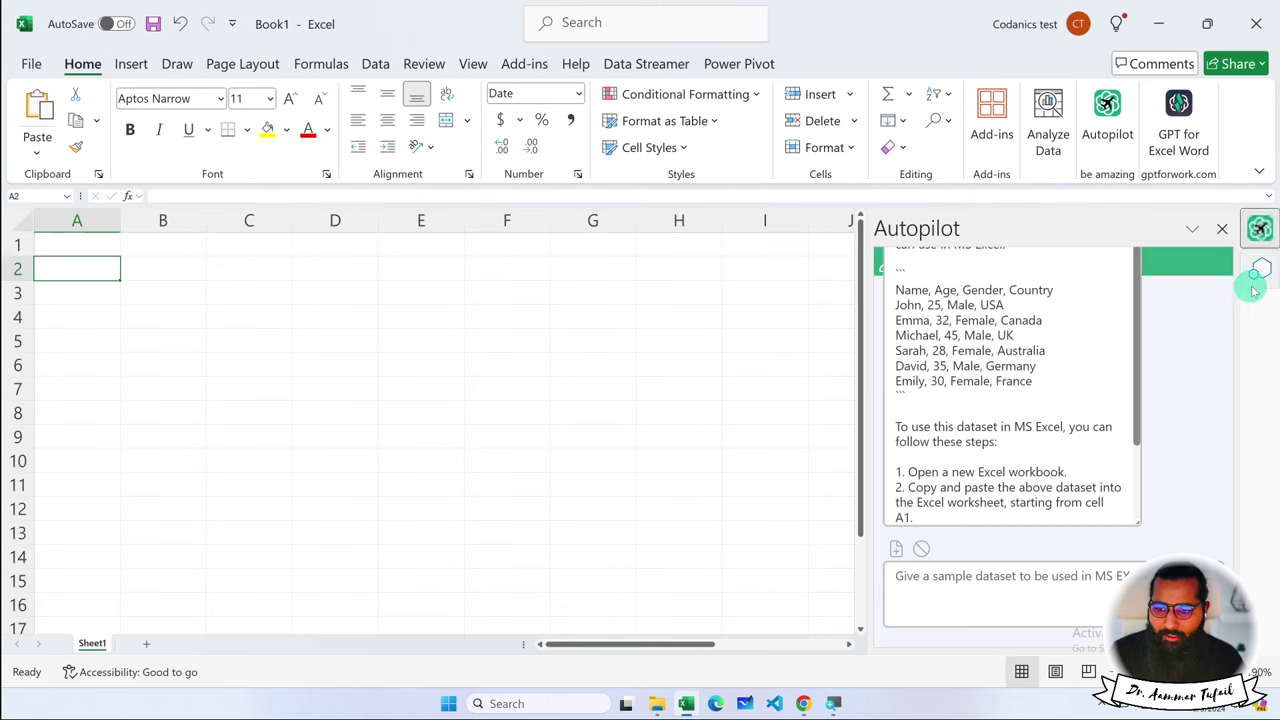
Switch between the Autopilot and GPT for Excel panes, ending on GPT for Excel's welcome pane.
{"action": "left_click", "coordinate": [1260, 267]}
{"action": "left_click", "coordinate": [1260, 228]}
{"action": "left_click", "coordinate": [1260, 267]}
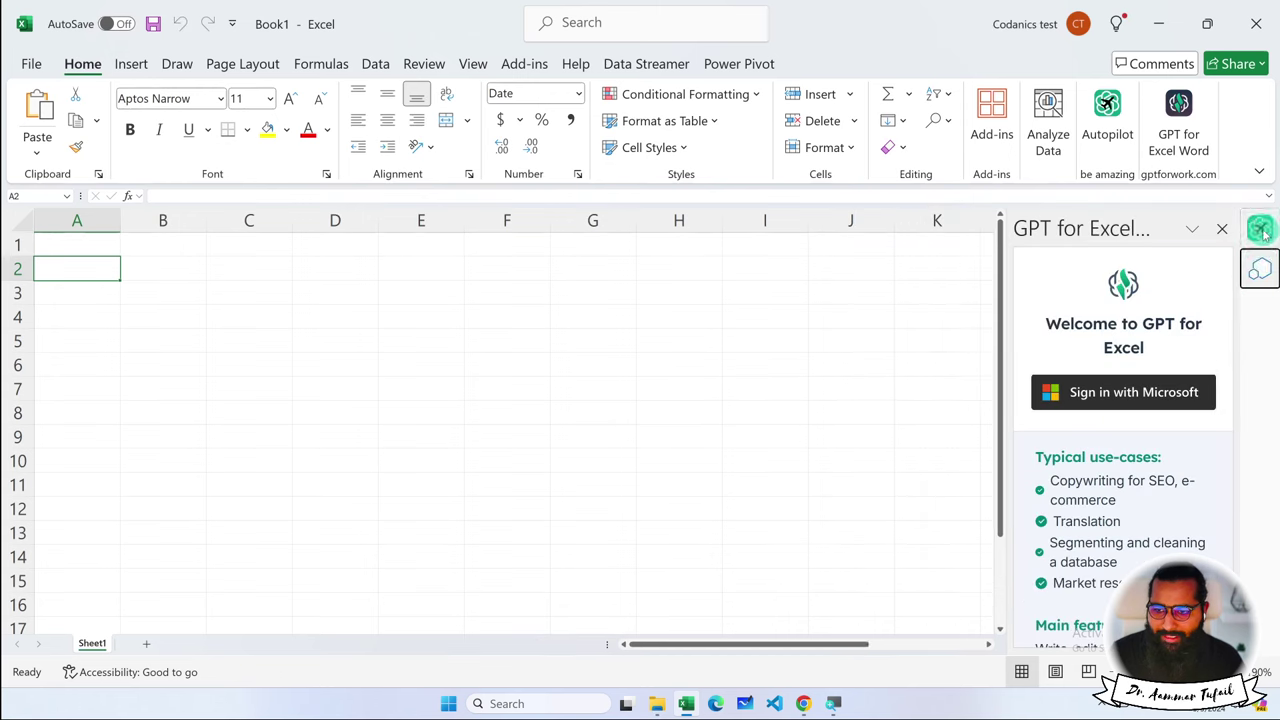
{"action": "left_click", "coordinate": [1260, 230]}
{"action": "left_click", "coordinate": [1255, 265]}
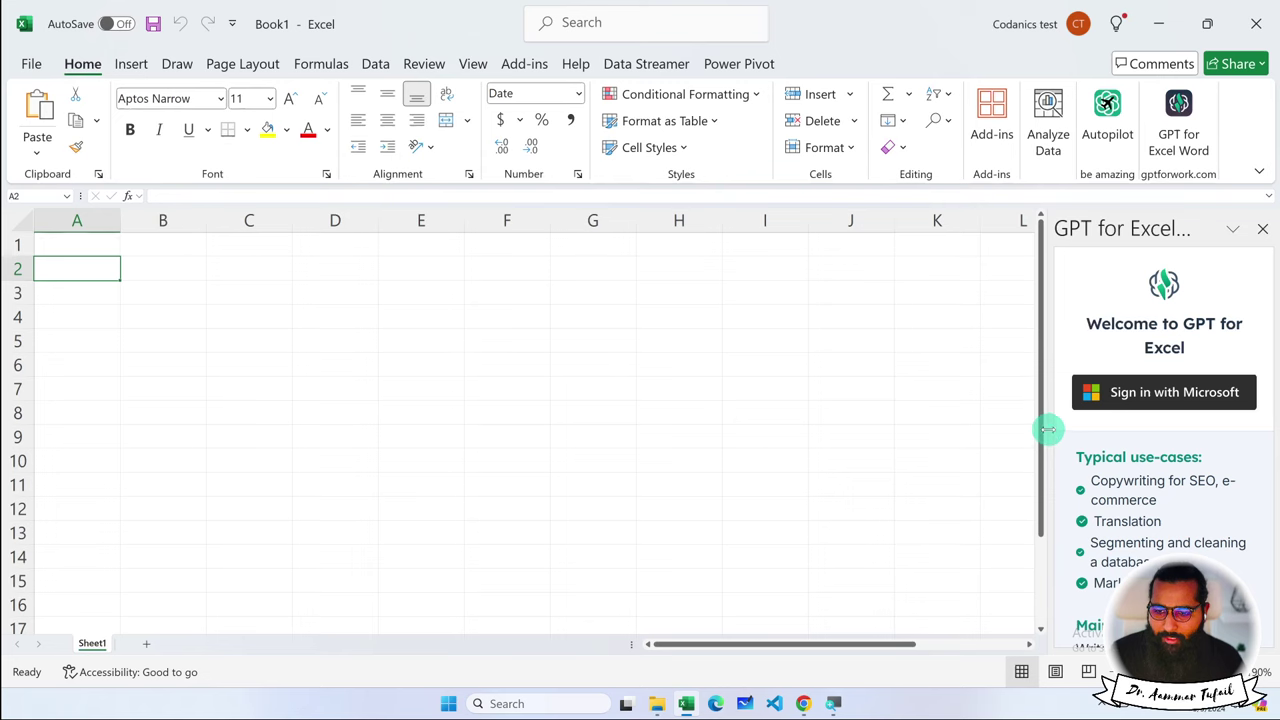
Widen the GPT for Excel side pane and make G7 the active cell.
{"action": "left_click_drag", "start_coordinate": [1048, 429], "coordinate": [882, 426]}
{"action": "scroll", "coordinate": [1128, 372], "scroll_direction": "down", "scroll_amount": 3}
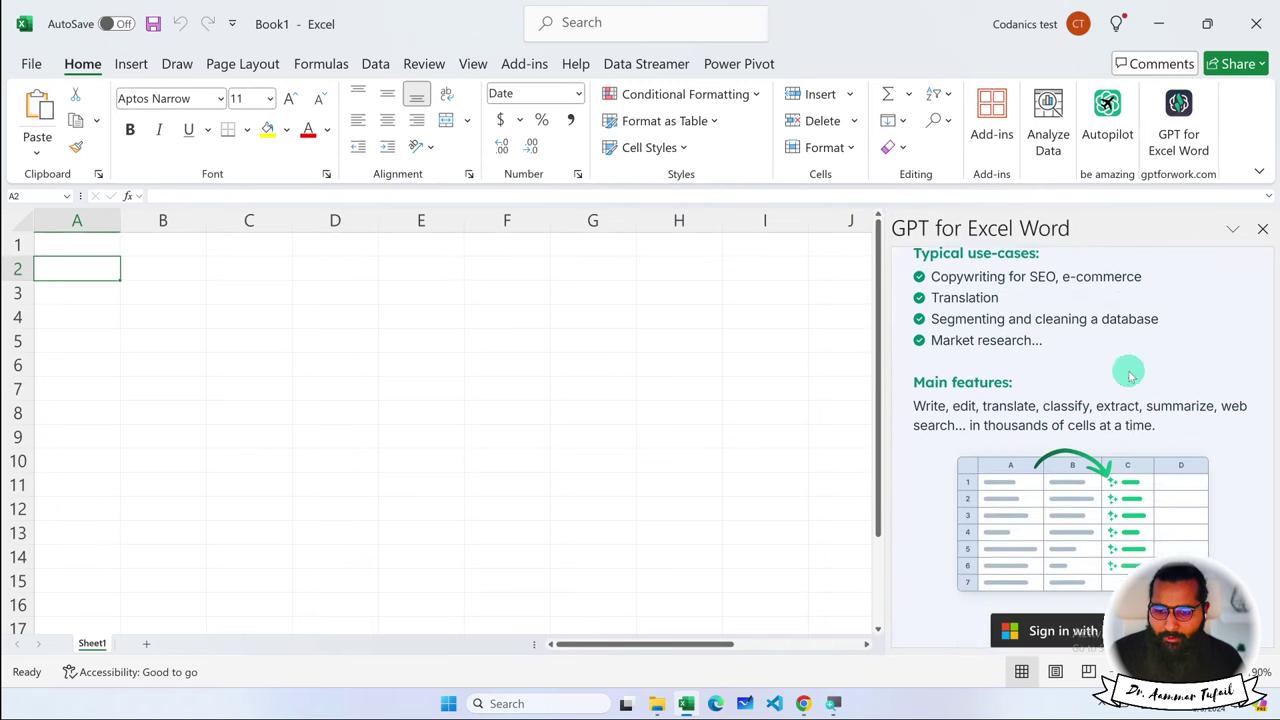
{"action": "scroll", "coordinate": [1130, 375], "scroll_direction": "up", "scroll_amount": 3}
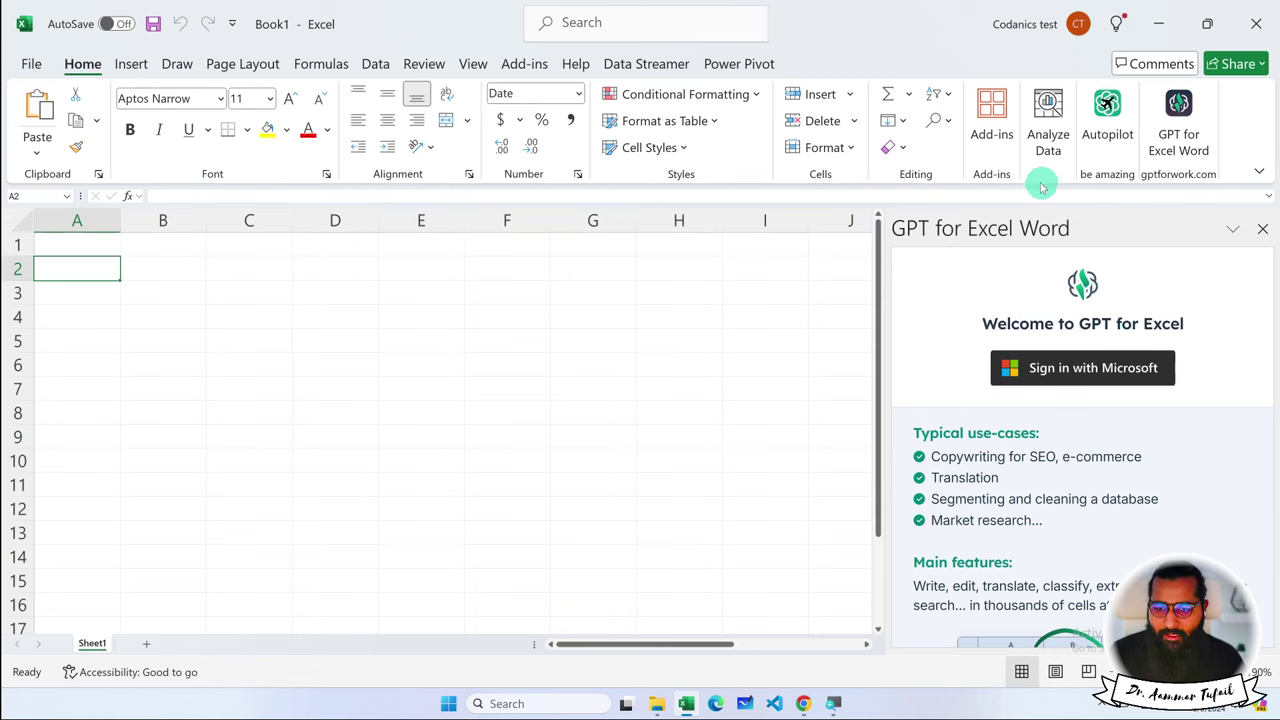
{"action": "left_click", "coordinate": [627, 390]}
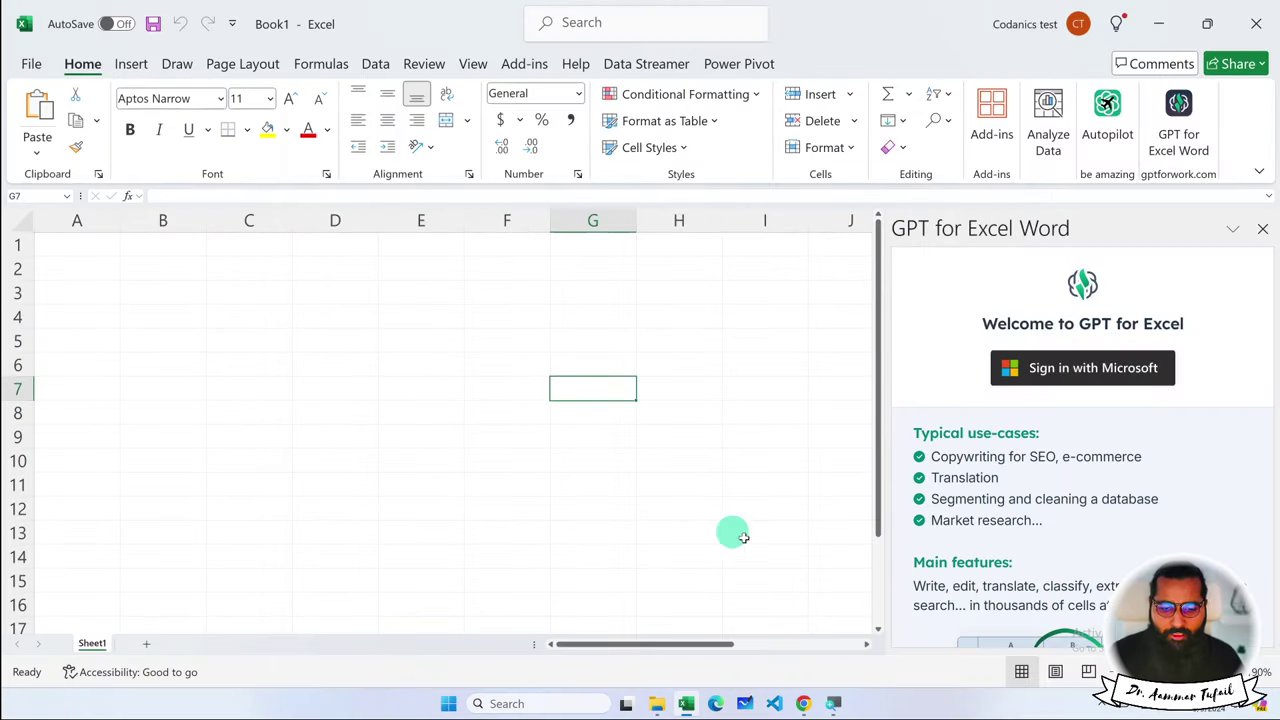
In a new Chrome tab, Google 'top list of free excel addins' and skim the results.
{"action": "mouse_move", "coordinate": [804, 703]}
{"action": "left_click", "coordinate": [874, 650]}
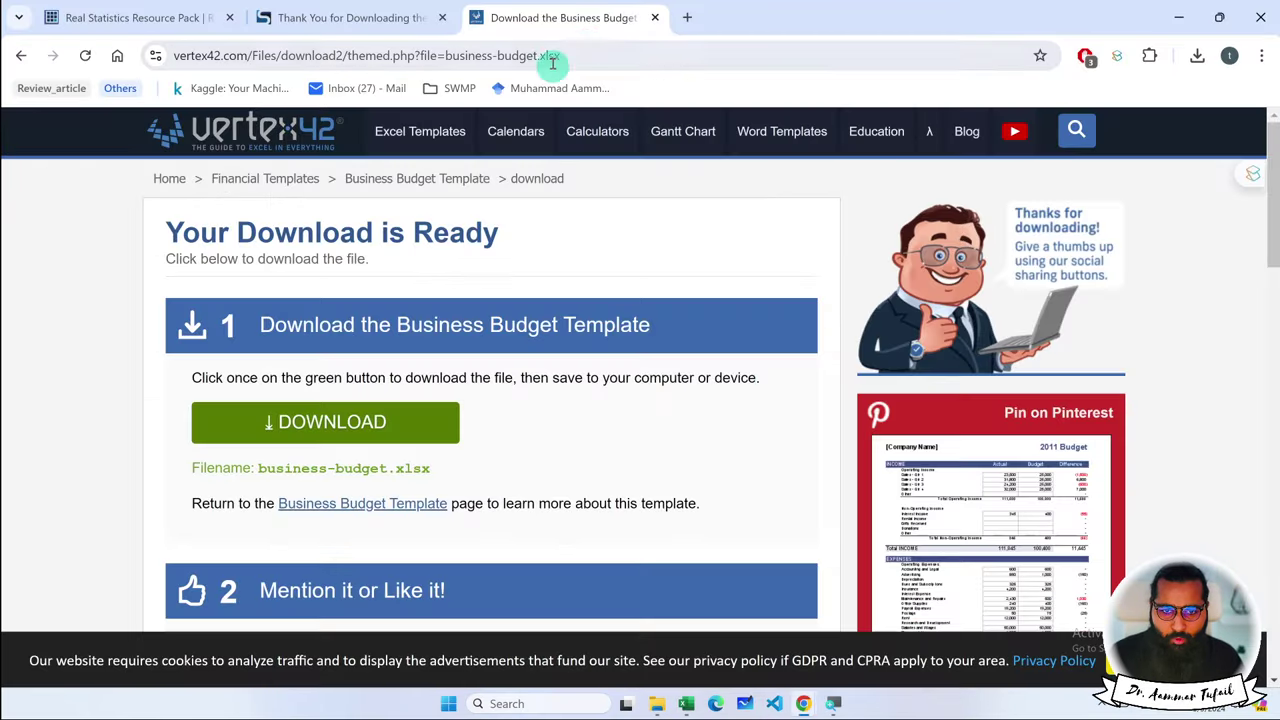
{"action": "left_click", "coordinate": [683, 18]}
{"action": "left_click", "coordinate": [117, 55]}
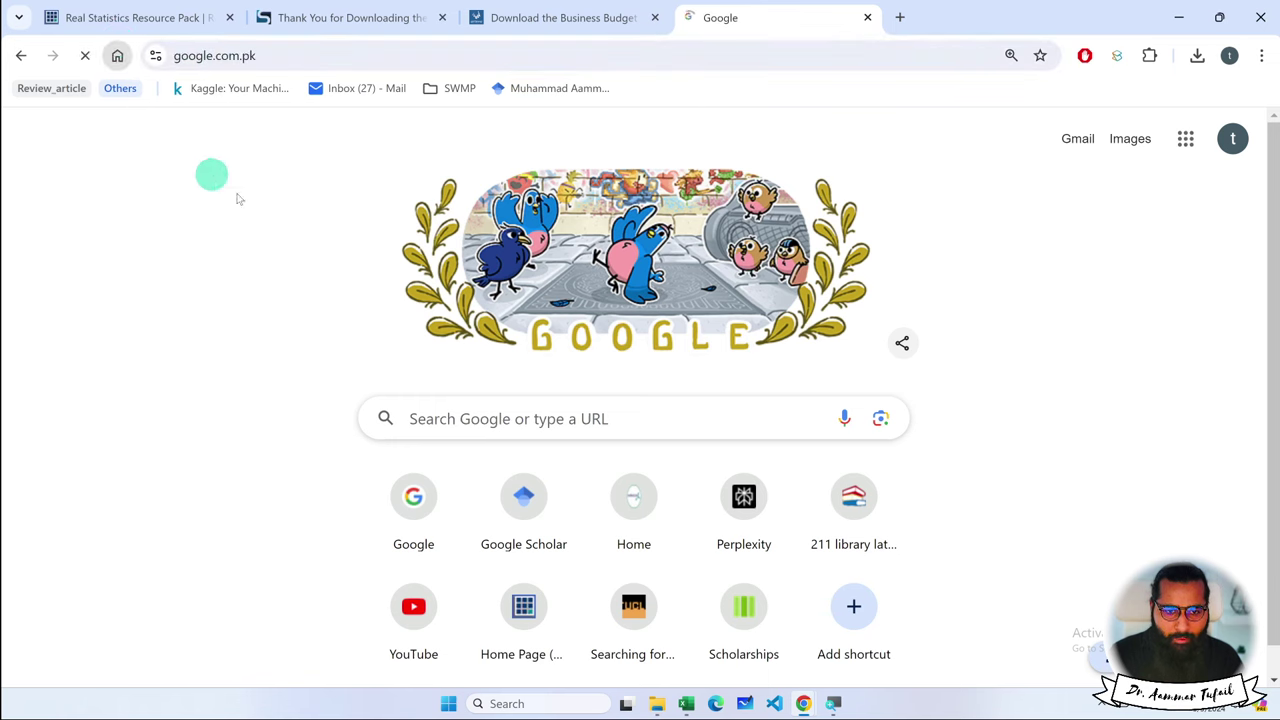
{"action": "type", "text": "top list of "}
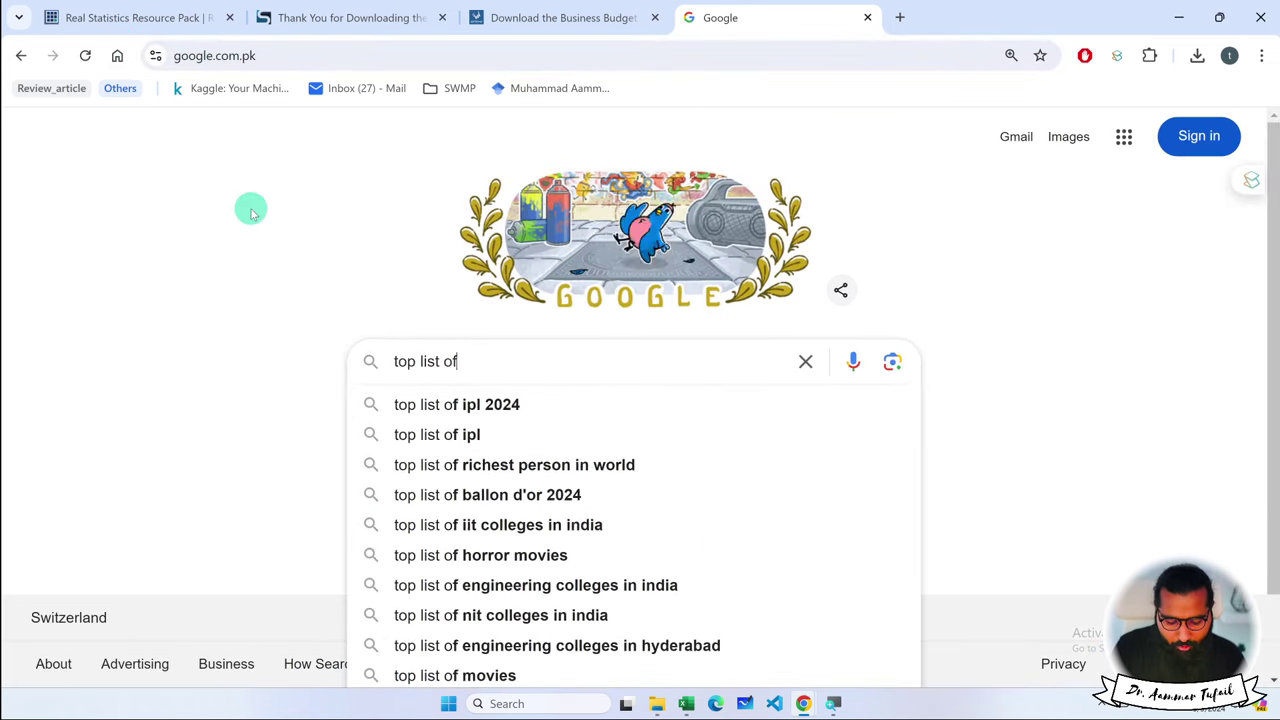
{"action": "type", "text": "free excel"}
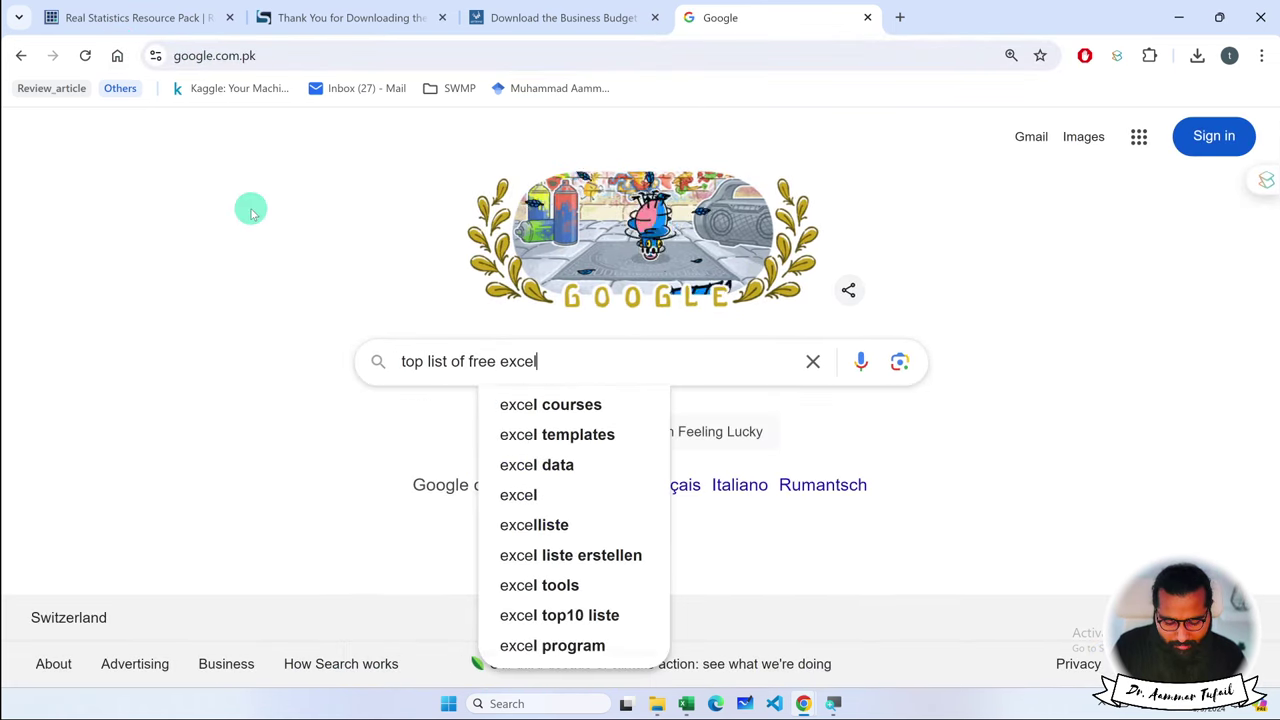
{"action": "type", "text": " addins"}
{"action": "key", "text": "Return"}
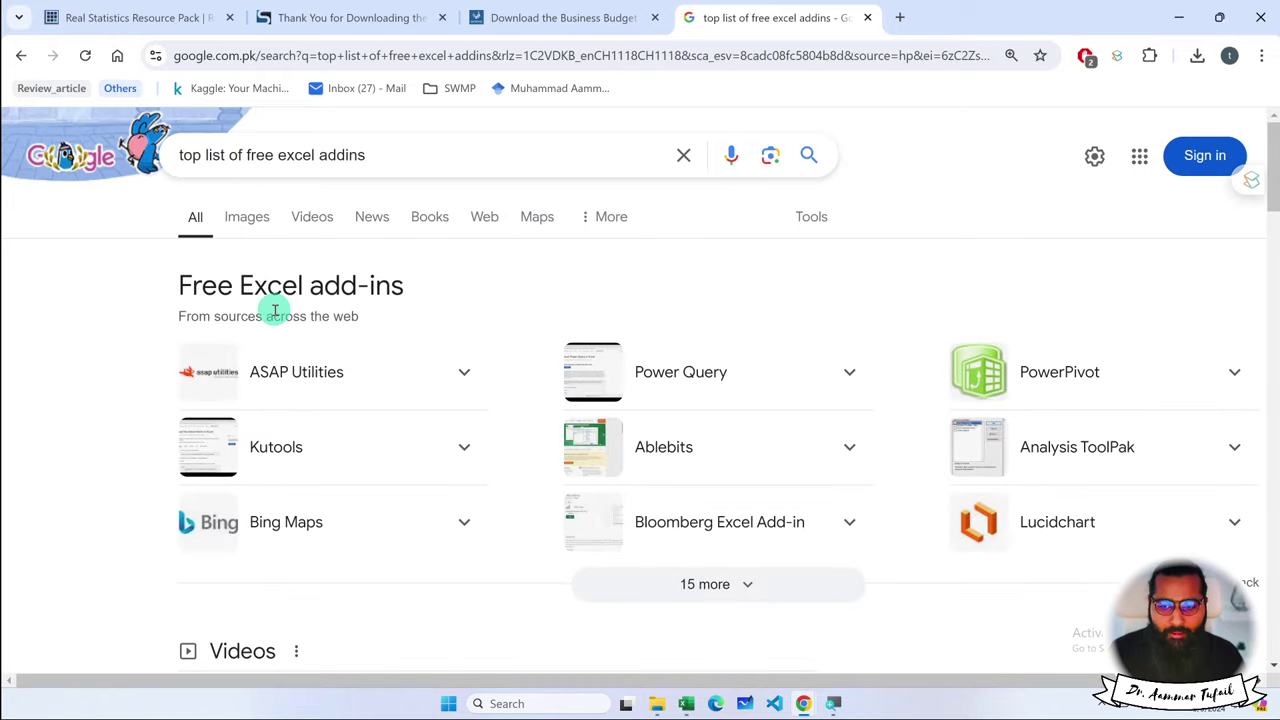
{"action": "scroll", "coordinate": [275, 311], "scroll_direction": "down", "scroll_amount": 3}
{"action": "scroll", "coordinate": [276, 313], "scroll_direction": "down", "scroll_amount": 2}
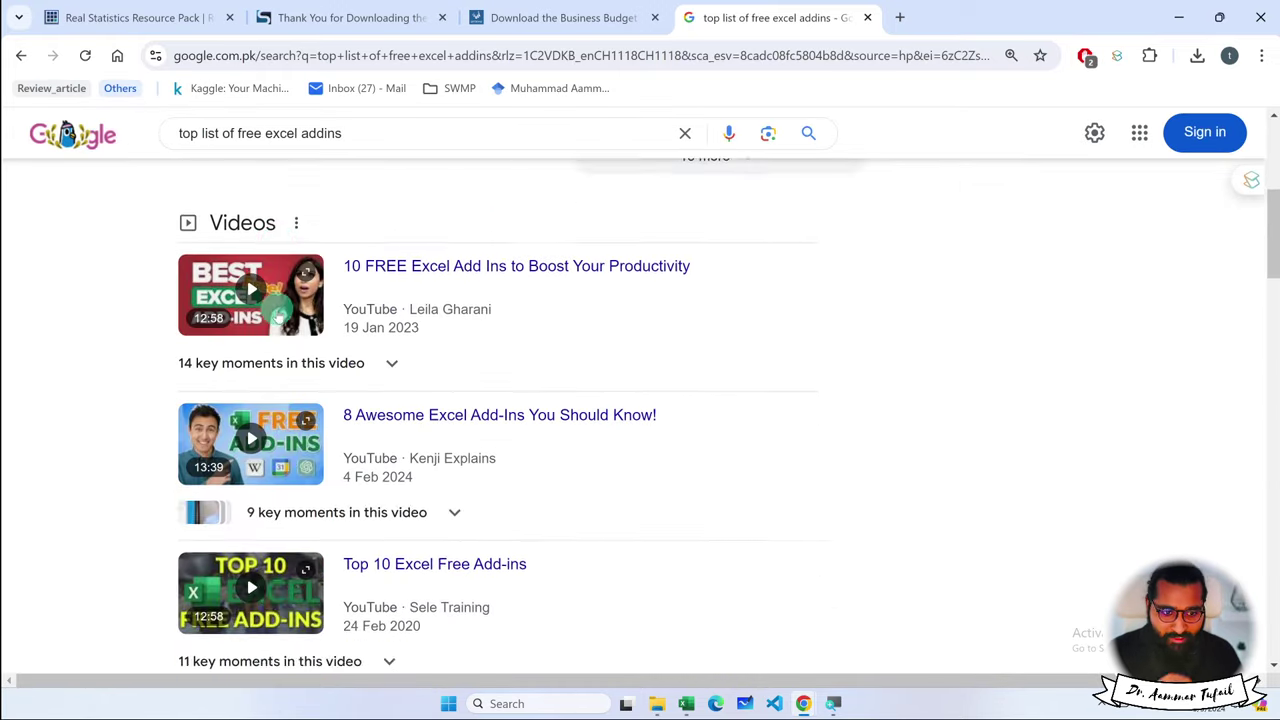
{"action": "scroll", "coordinate": [277, 312], "scroll_direction": "down", "scroll_amount": 3}
{"action": "scroll", "coordinate": [278, 312], "scroll_direction": "down", "scroll_amount": 3}
{"action": "scroll", "coordinate": [275, 288], "scroll_direction": "up", "scroll_amount": 1}
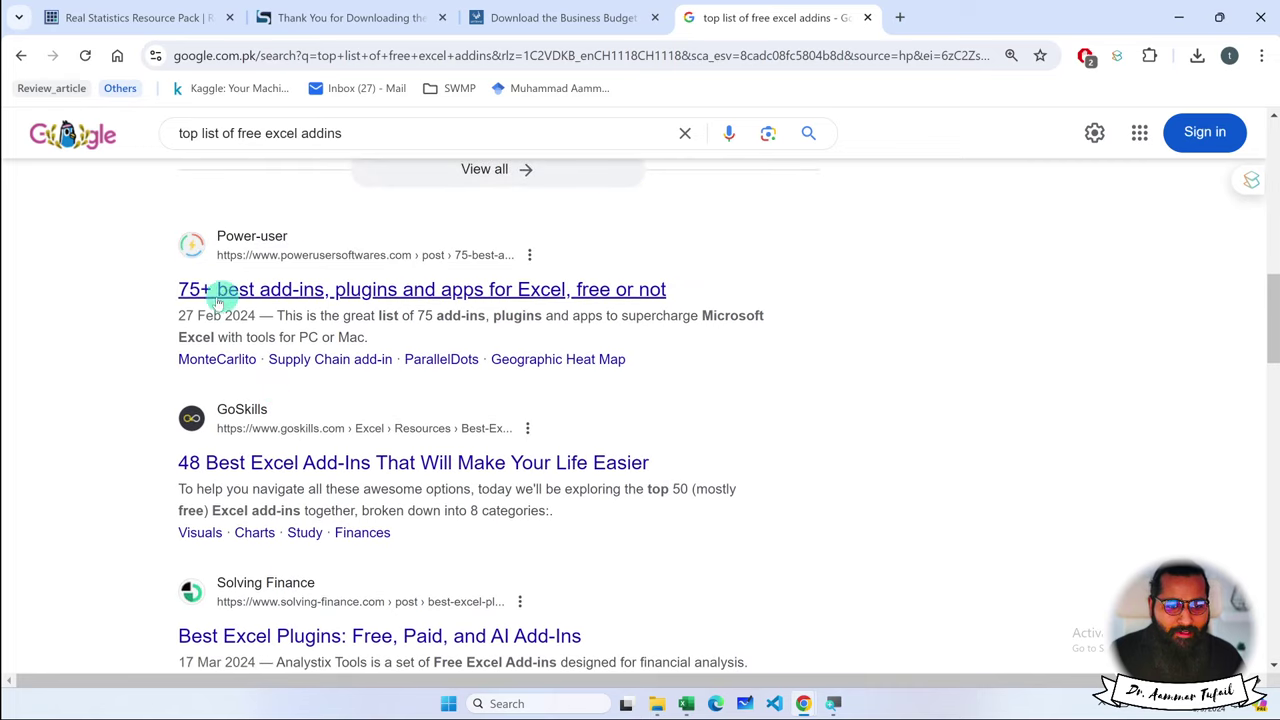
Open Power-user's '75+ best add-ins, plugins and apps for Excel' article in a new tab and scroll through it.
{"action": "right_click", "coordinate": [553, 292]}
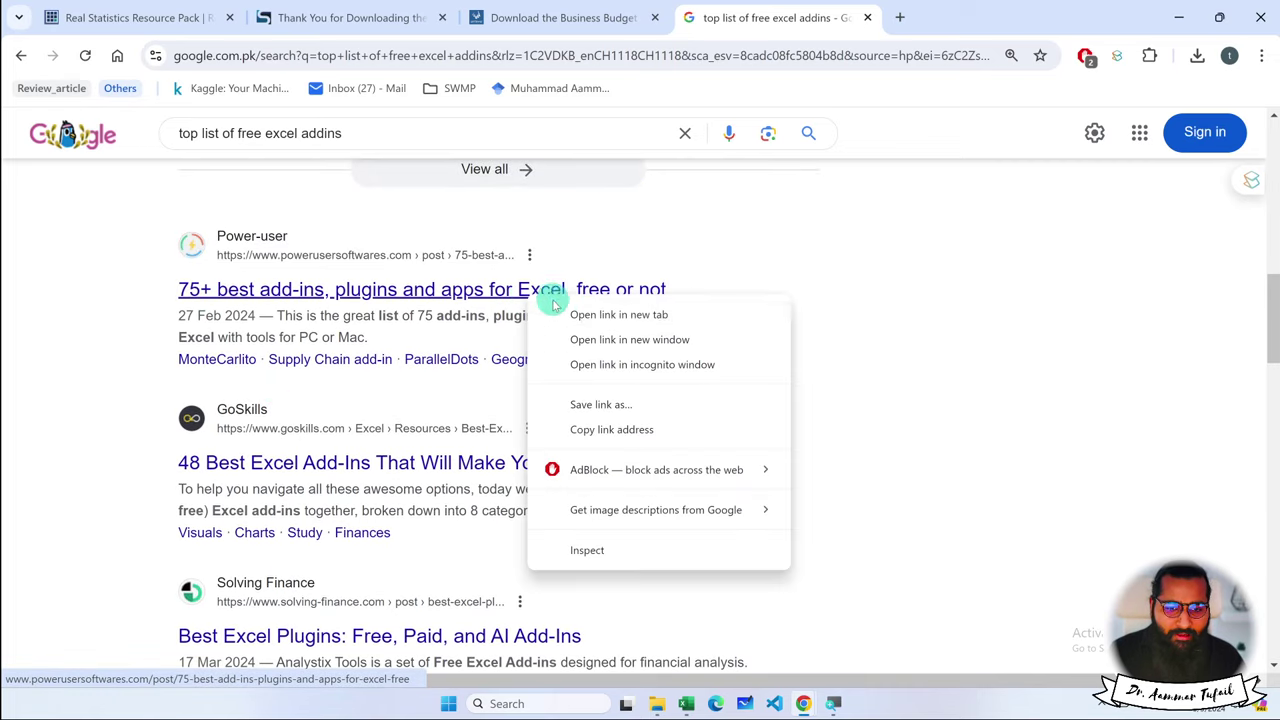
{"action": "left_click", "coordinate": [620, 314]}
{"action": "left_click", "coordinate": [934, 17]}
{"action": "scroll", "coordinate": [860, 280], "scroll_direction": "down", "scroll_amount": 2}
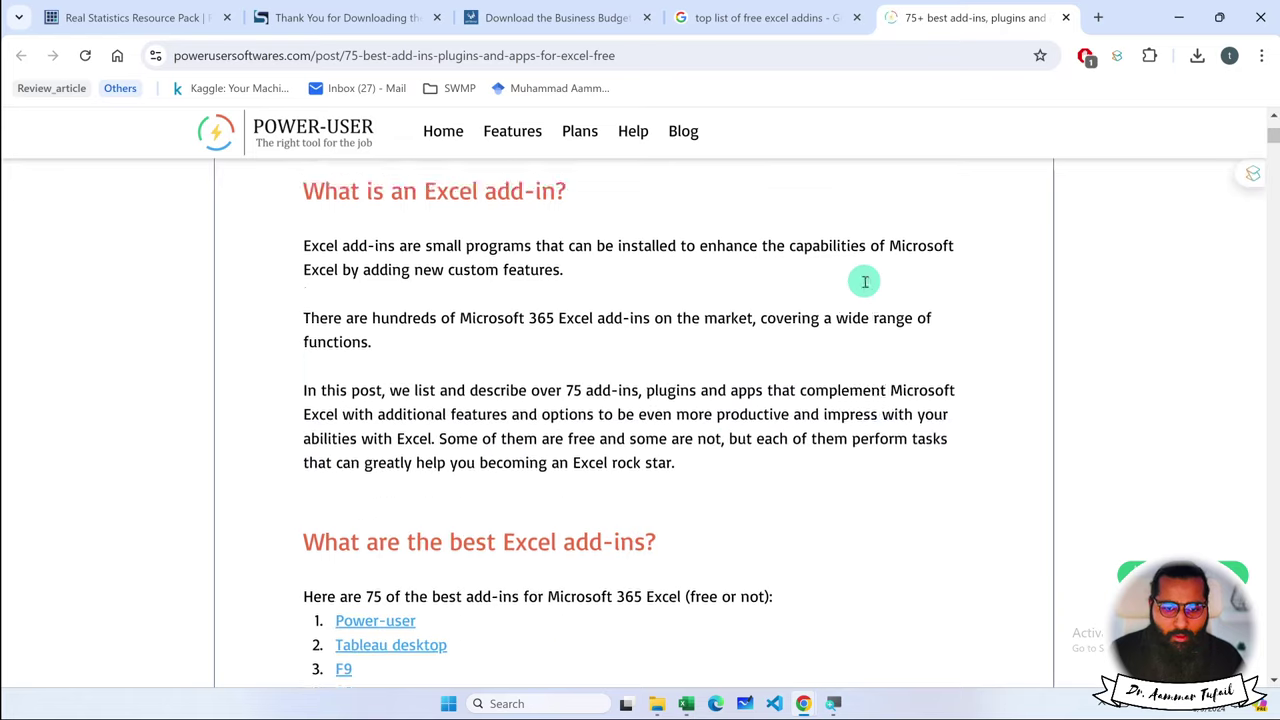
{"action": "scroll", "coordinate": [862, 280], "scroll_direction": "down", "scroll_amount": 4}
{"action": "scroll", "coordinate": [865, 281], "scroll_direction": "down", "scroll_amount": 2}
{"action": "scroll", "coordinate": [865, 281], "scroll_direction": "down", "scroll_amount": 3}
{"action": "scroll", "coordinate": [865, 281], "scroll_direction": "down", "scroll_amount": 4}
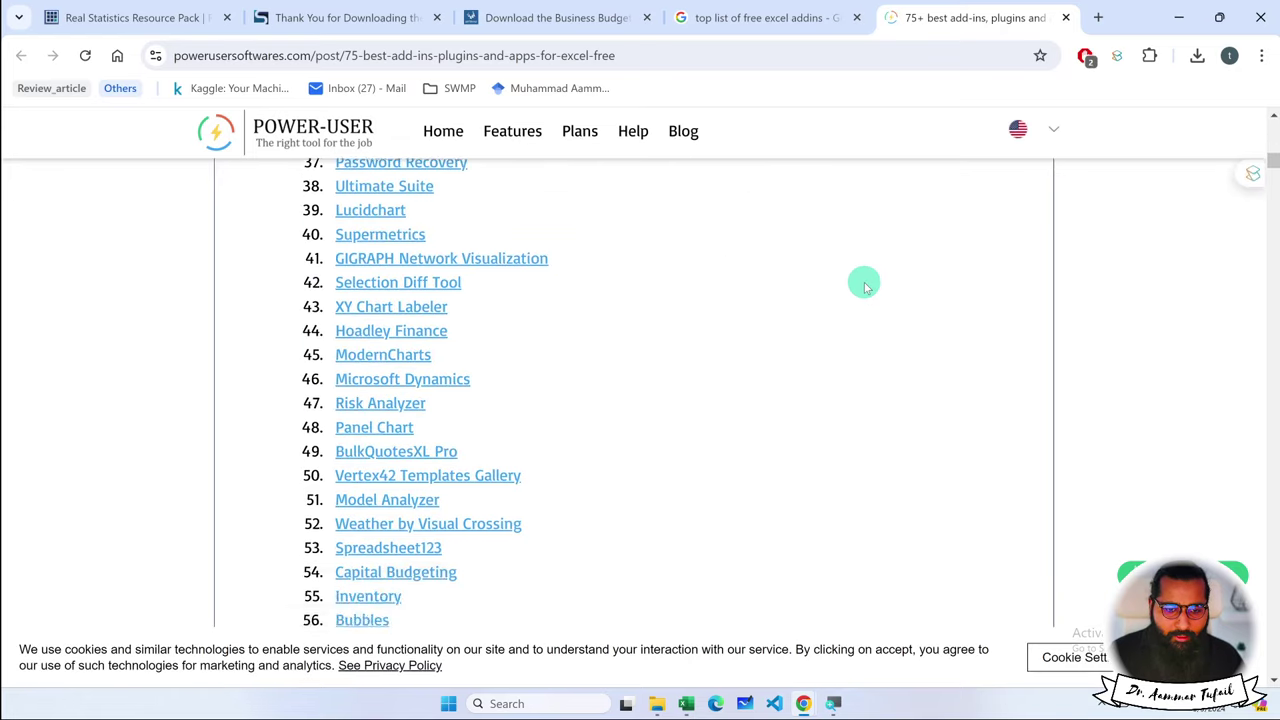
{"action": "scroll", "coordinate": [865, 283], "scroll_direction": "down", "scroll_amount": 10}
{"action": "scroll", "coordinate": [865, 283], "scroll_direction": "down", "scroll_amount": 3}
{"action": "scroll", "coordinate": [865, 283], "scroll_direction": "down", "scroll_amount": 5}
{"action": "scroll", "coordinate": [865, 283], "scroll_direction": "down", "scroll_amount": 3}
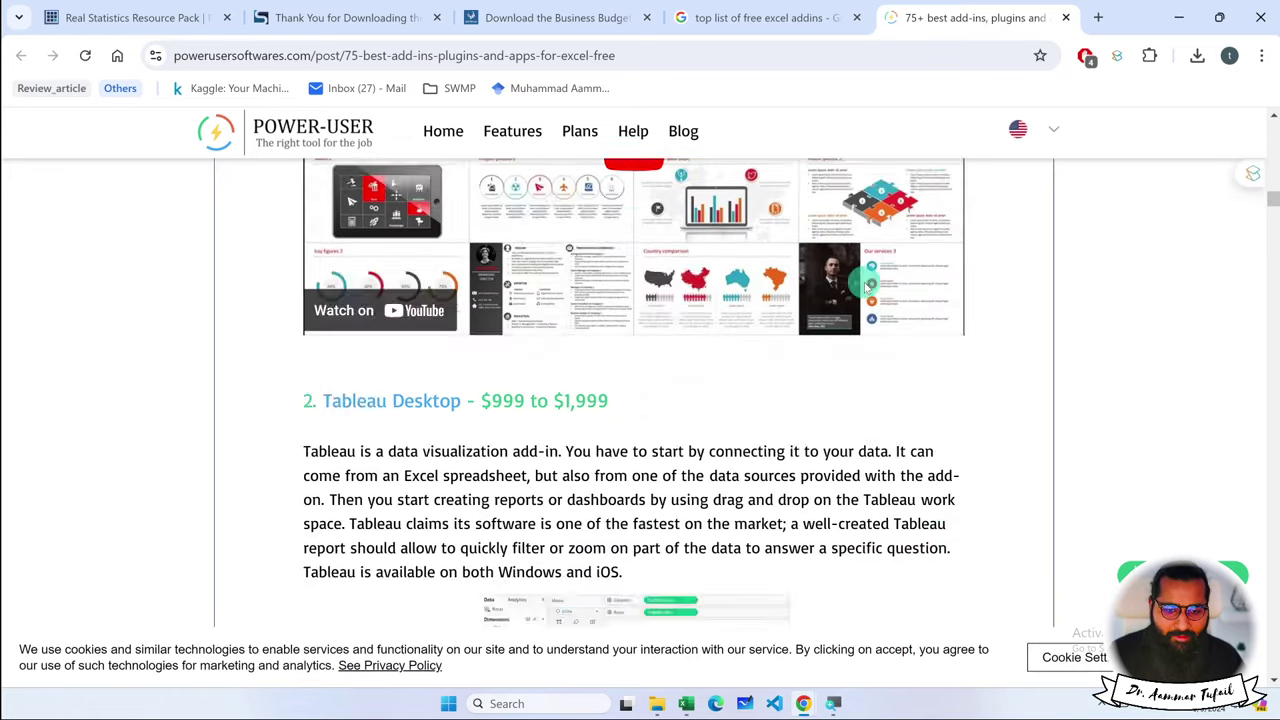
{"action": "scroll", "coordinate": [865, 283], "scroll_direction": "down", "scroll_amount": 2}
{"action": "scroll", "coordinate": [1027, 420], "scroll_direction": "down", "scroll_amount": 6}
{"action": "scroll", "coordinate": [1029, 416], "scroll_direction": "down", "scroll_amount": 3}
{"action": "scroll", "coordinate": [1029, 416], "scroll_direction": "down", "scroll_amount": 6}
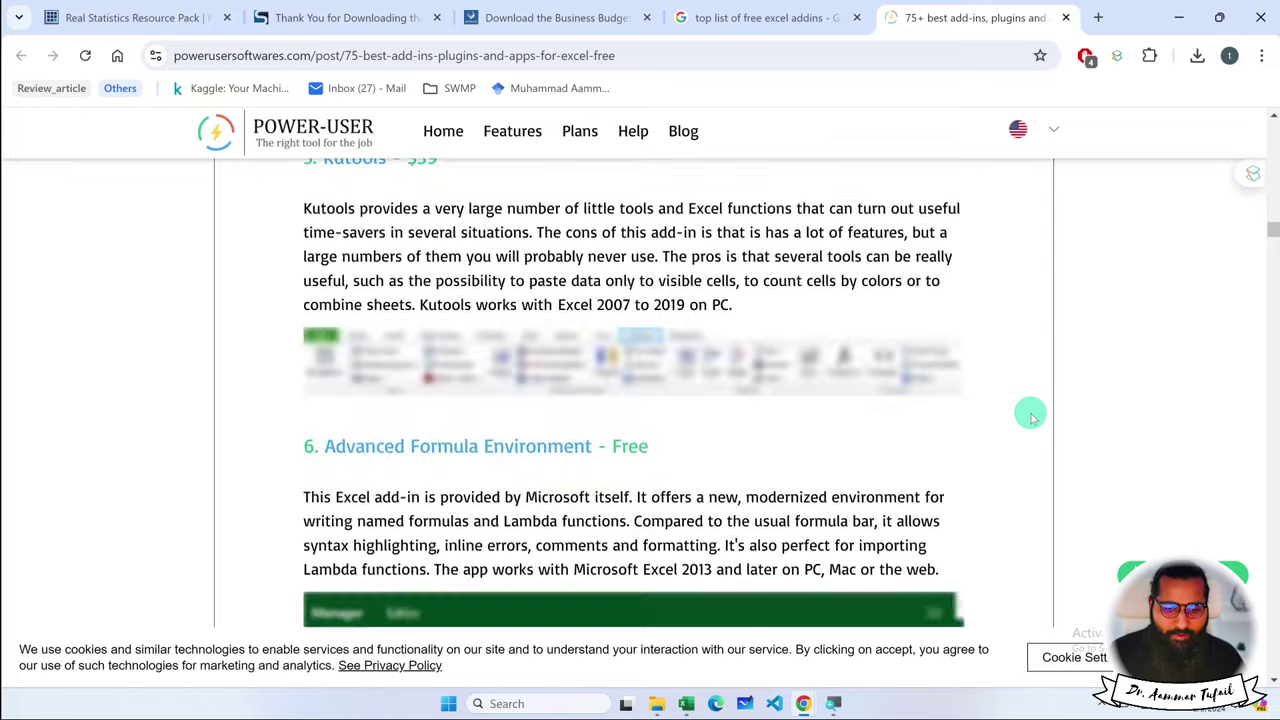
{"action": "scroll", "coordinate": [1031, 418], "scroll_direction": "down", "scroll_amount": 3}
Go back to the Google results tab and scroll further down the results.
{"action": "left_click", "coordinate": [799, 20]}
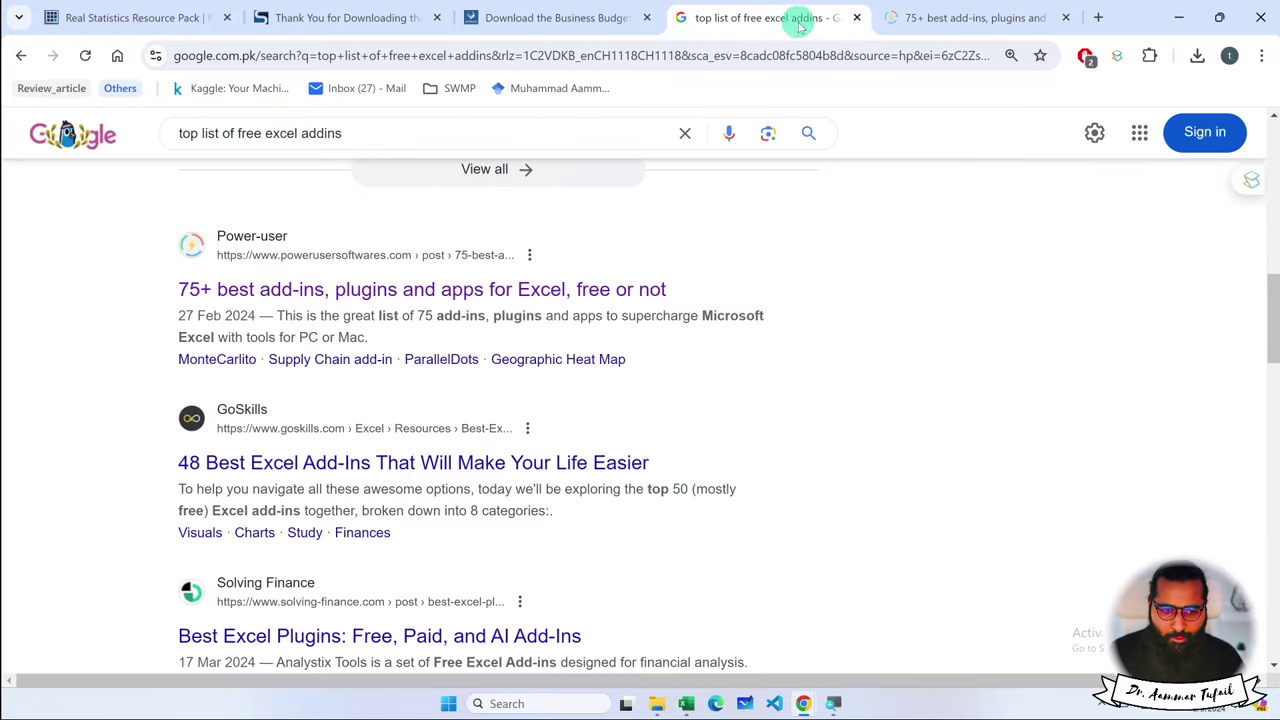
{"action": "scroll", "coordinate": [880, 518], "scroll_direction": "down", "scroll_amount": 2}
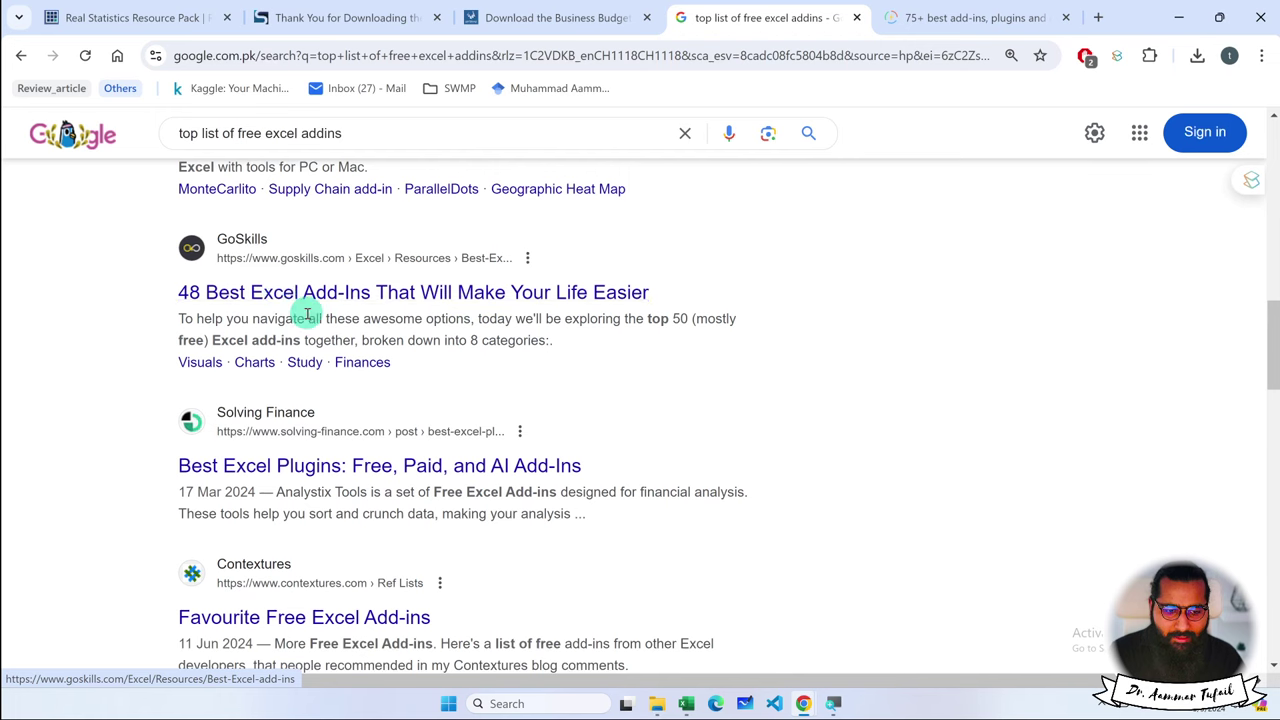
{"action": "scroll", "coordinate": [457, 528], "scroll_direction": "down", "scroll_amount": 1}
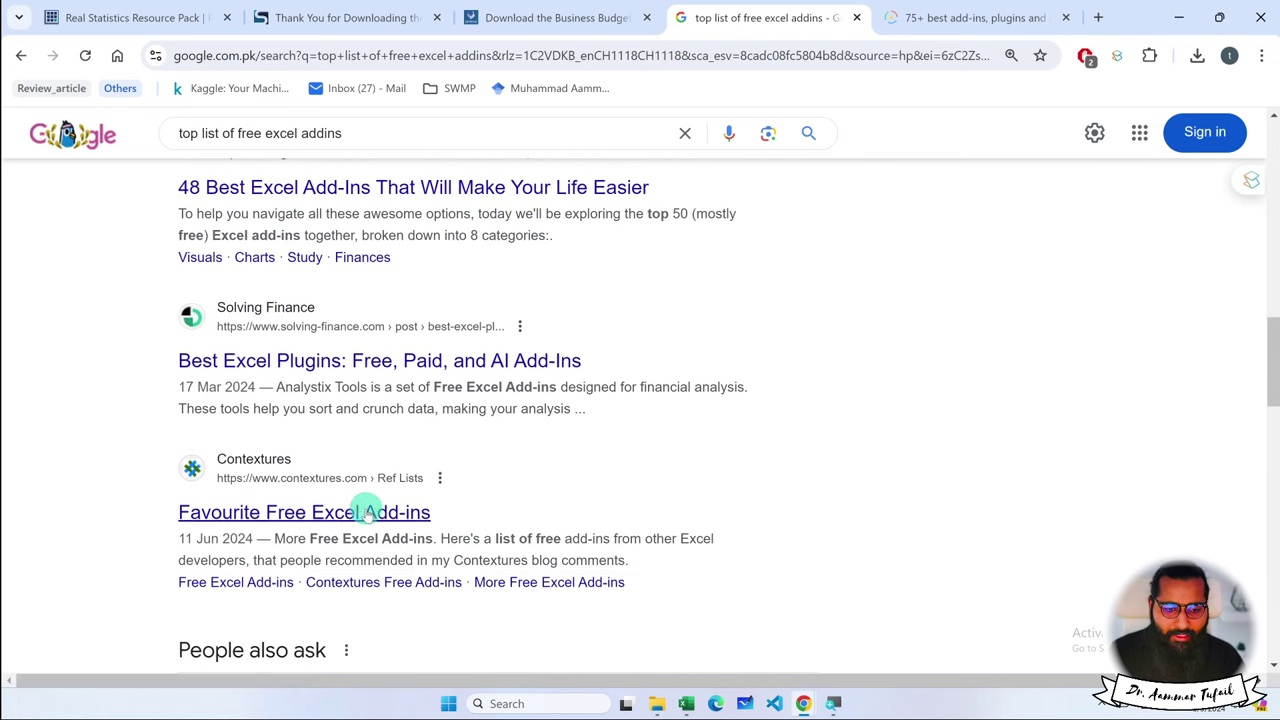